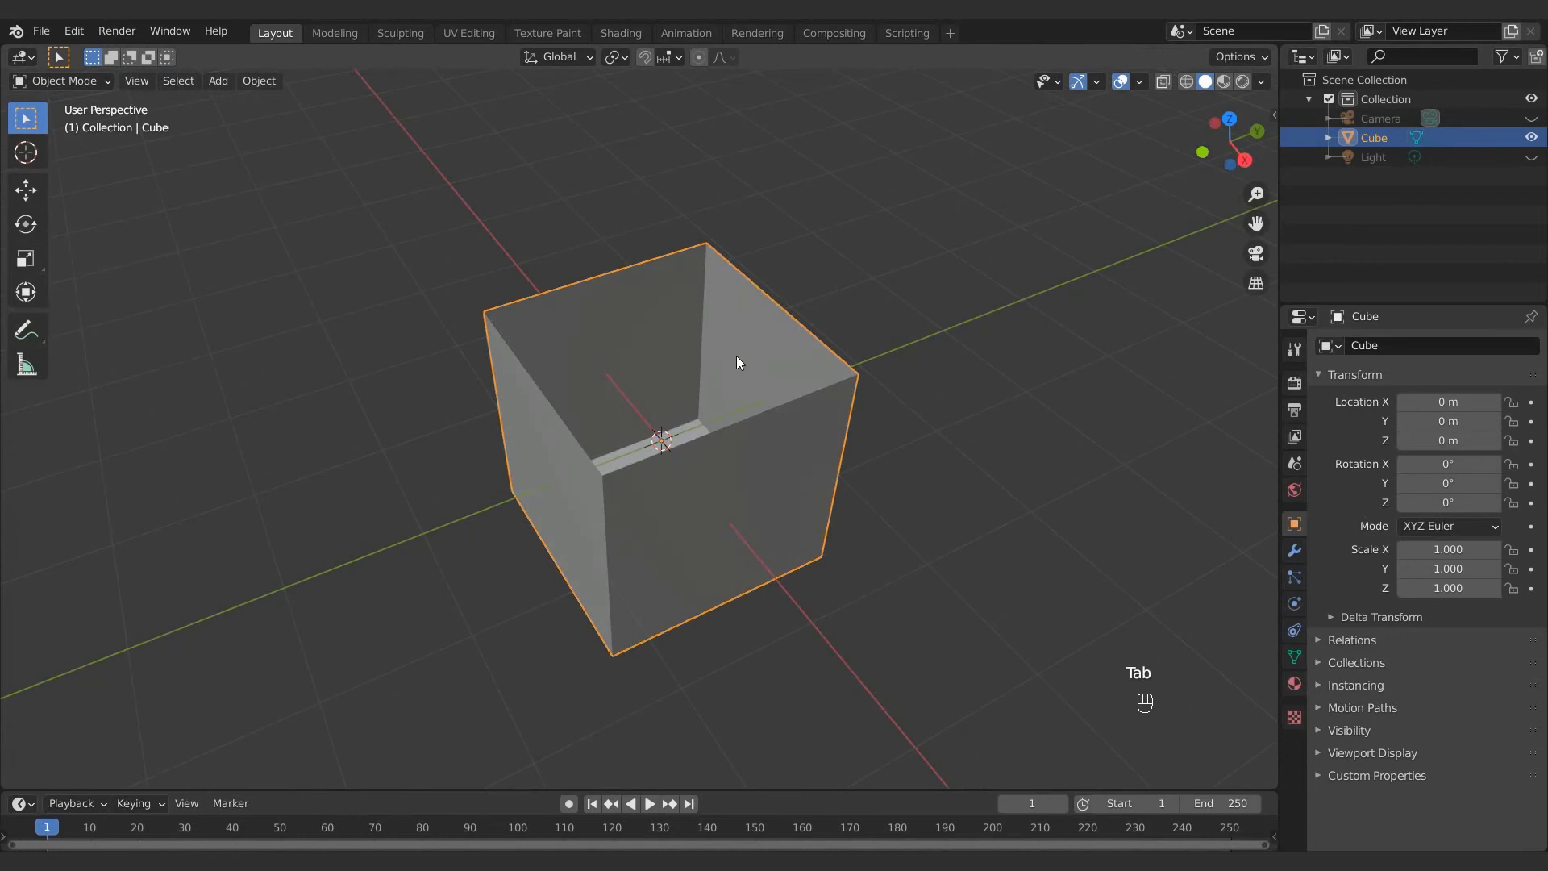
Step: Add a Subdivision Surface modifier with viewport level 3 to the open-topped cube
key("ctrl+3")
key("Tab")
key("Tab")
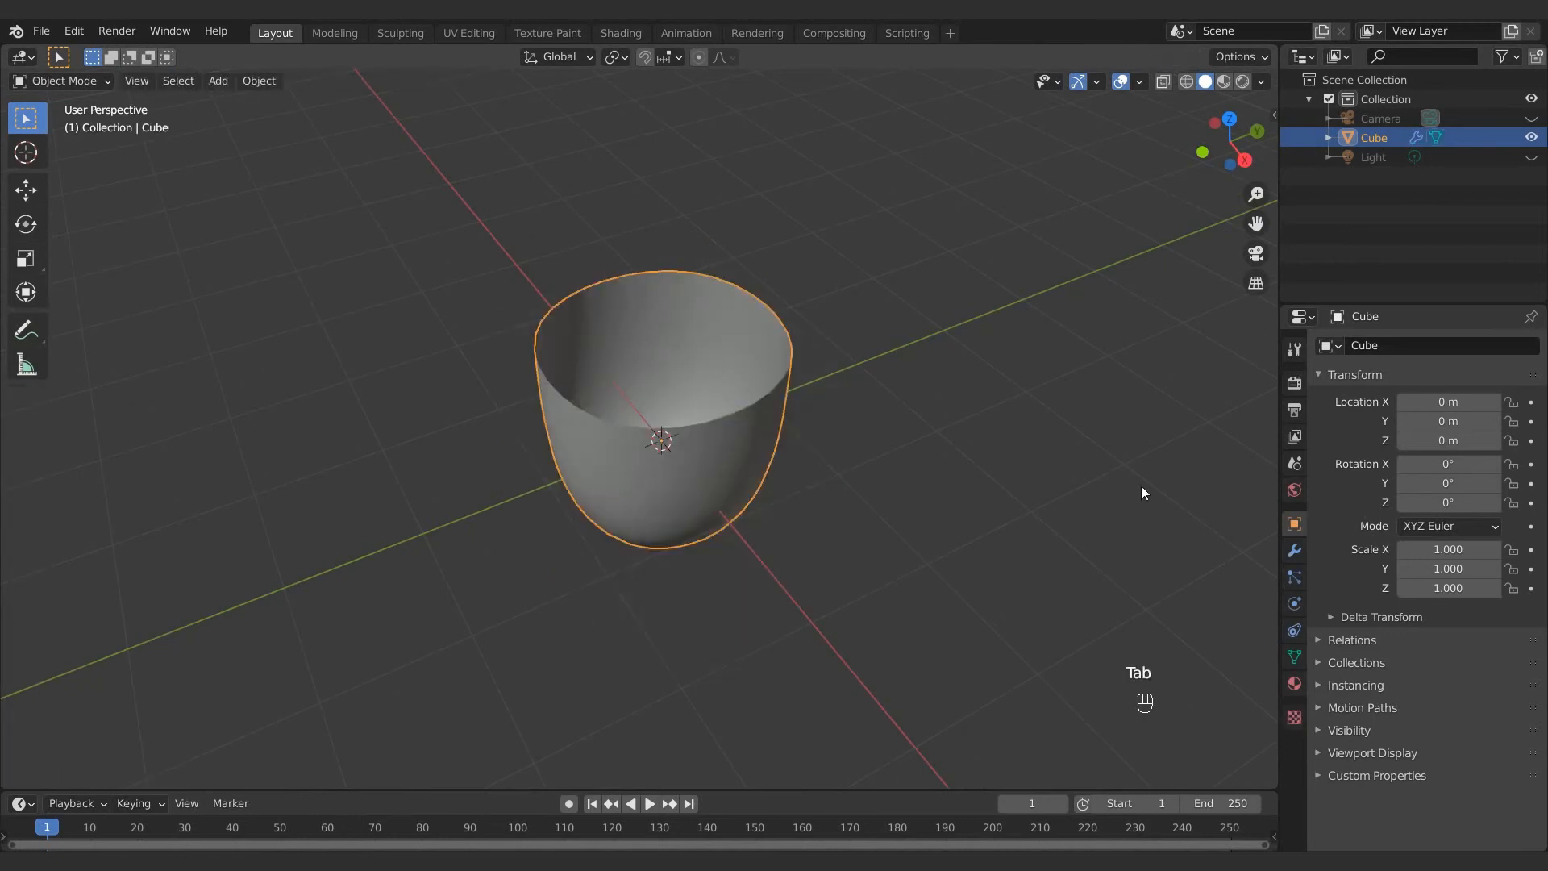
Step: Add a Solidify modifier of 0.212 m thickness above the cube's subdivision and set the subdivision render level to 3
left_click(1294, 549)
left_click(1427, 345)
left_click(1209, 641)
left_click_drag(1529, 487, 1536, 375)
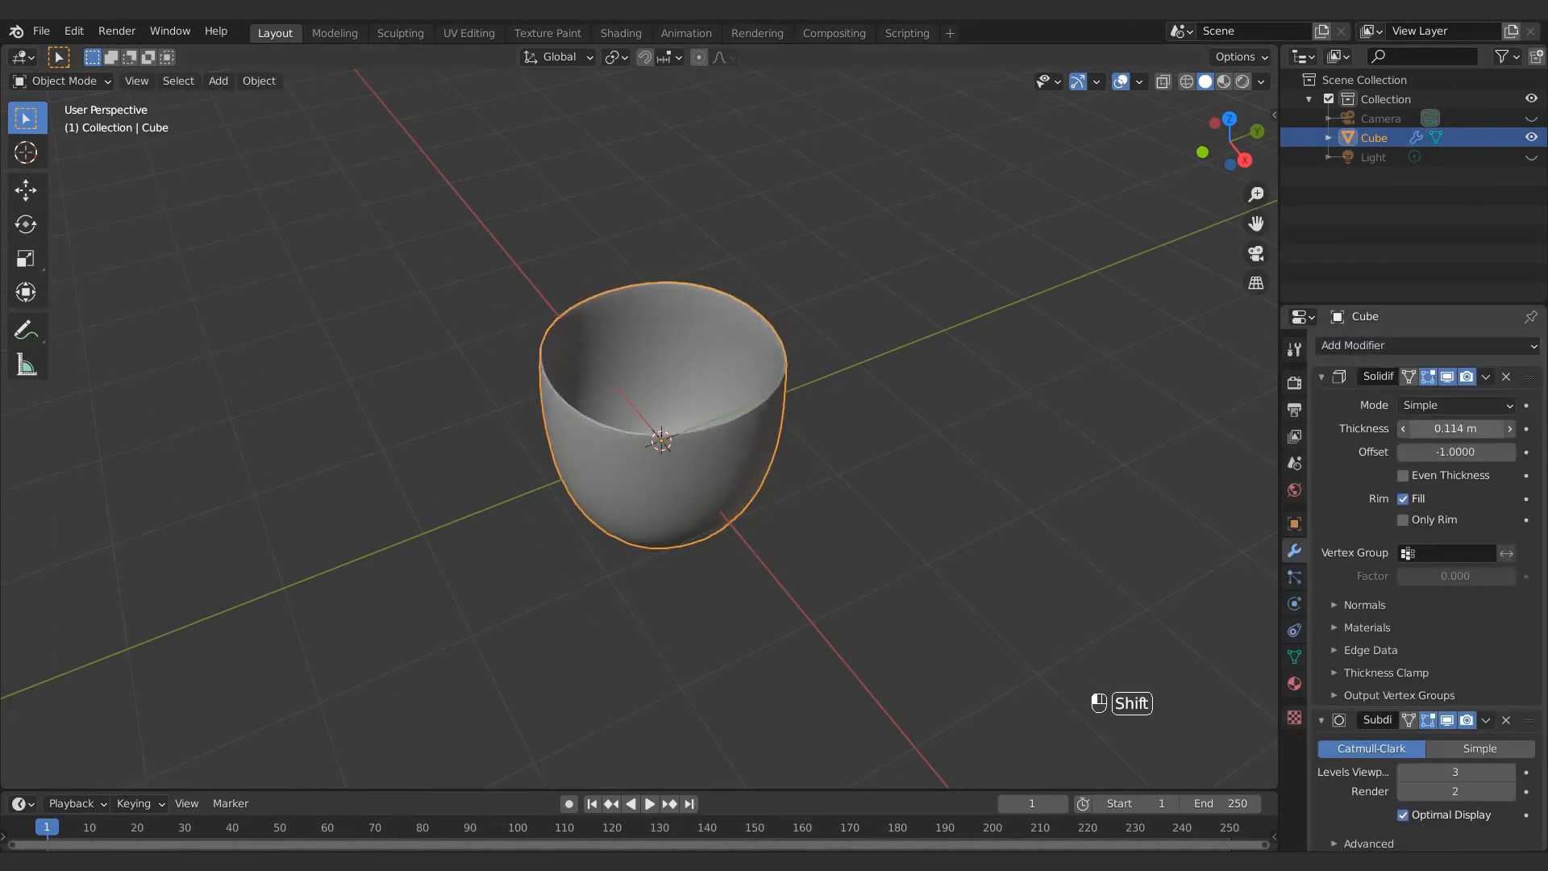
left_click(1509, 790)
Step: Add horizontal supporting loop cuts around the box close to its bottom edge and its top rim
key("Tab")
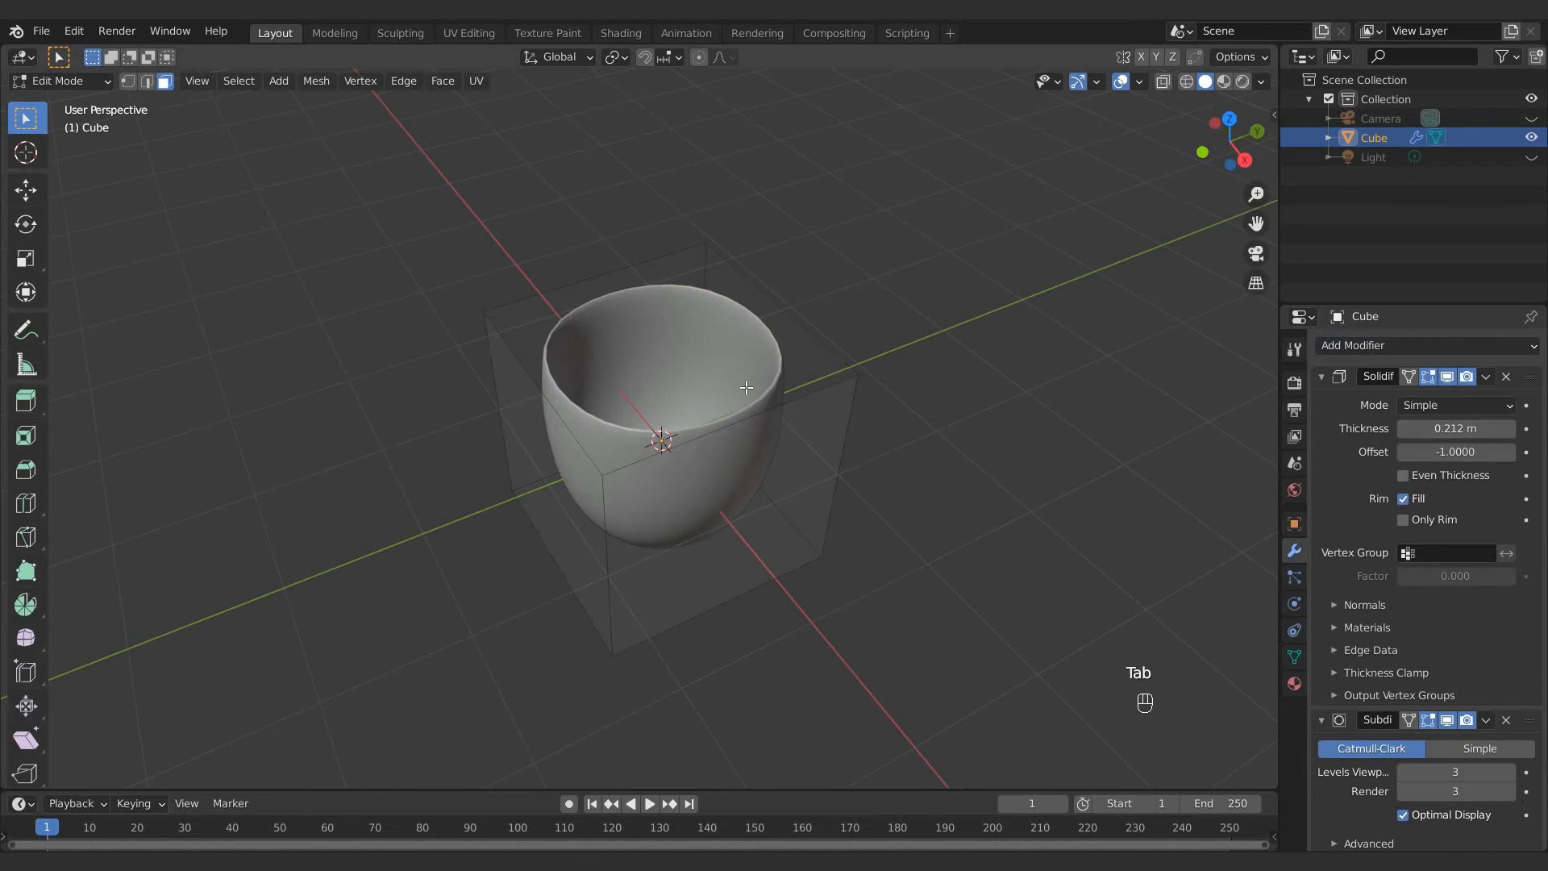
left_click(614, 558)
left_click(615, 636)
key("ctrl+r")
left_click(619, 574)
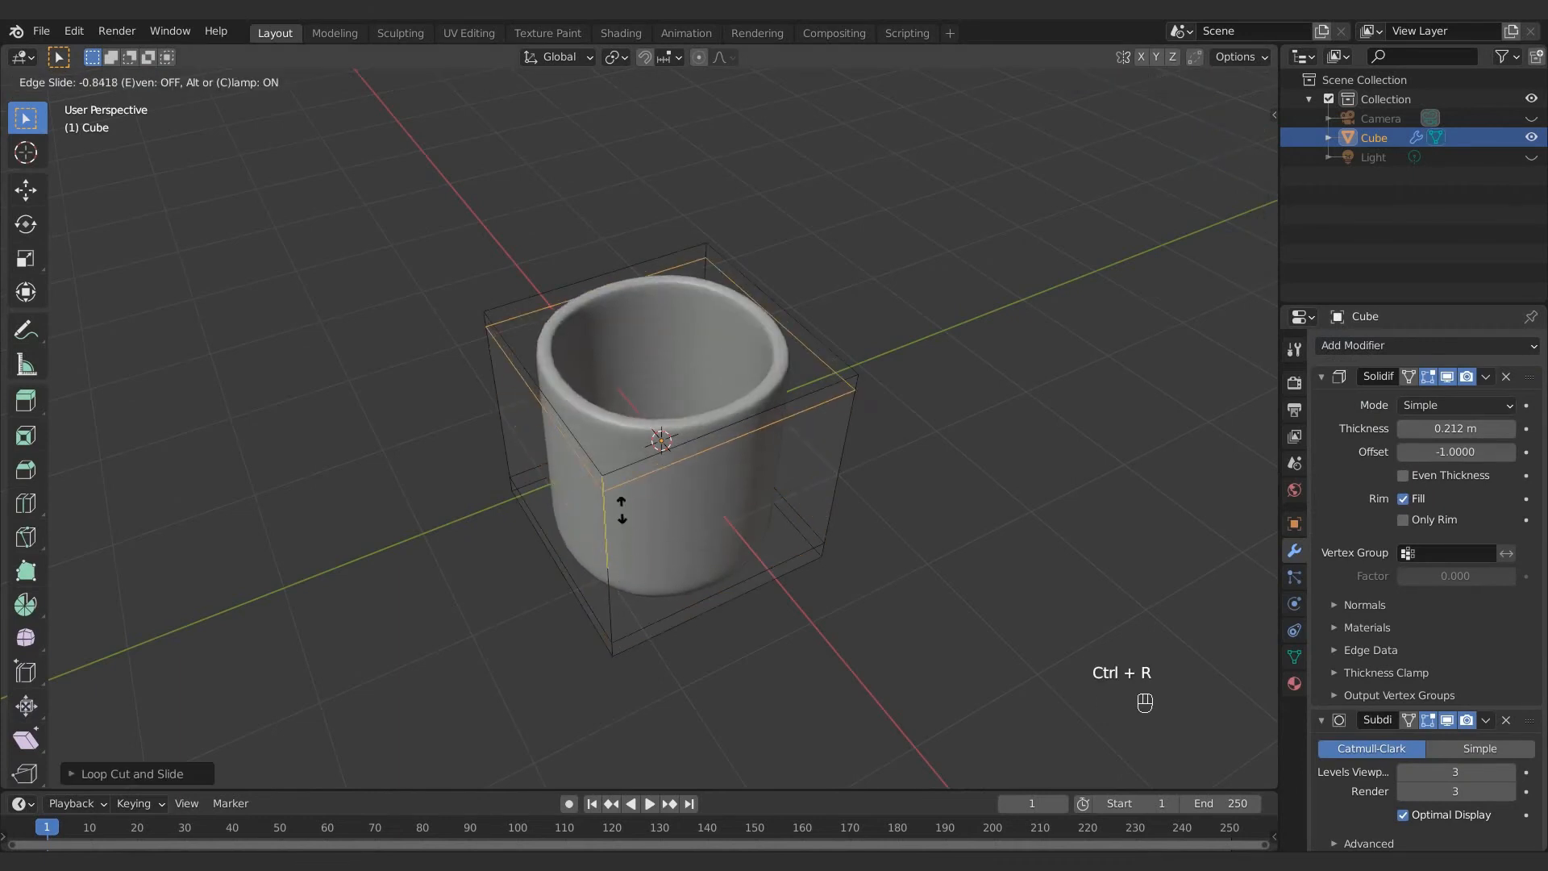
left_click(622, 507)
Step: Add vertical supporting loop cuts close to both corners of one side of the box
middle_click_drag(620, 463, 722, 439)
key("ctrl+r")
left_click(774, 443)
key("ctrl+r")
left_click(633, 431)
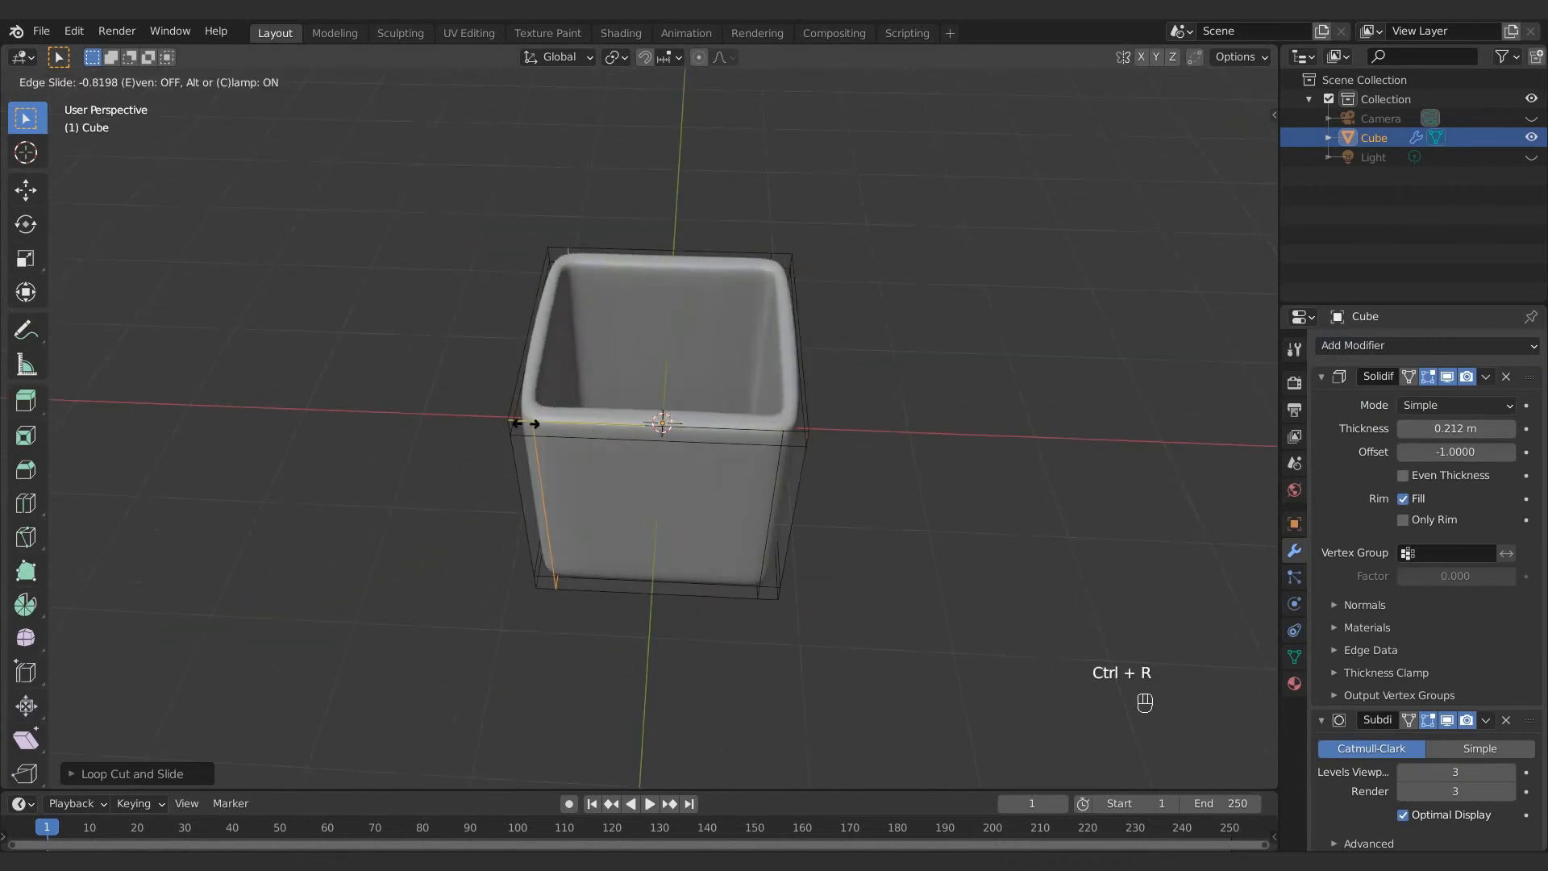
key("Escape")
Step: Add vertical supporting loop cuts close to both corners of the adjacent side of the box
middle_click_drag(520, 423, 551, 433)
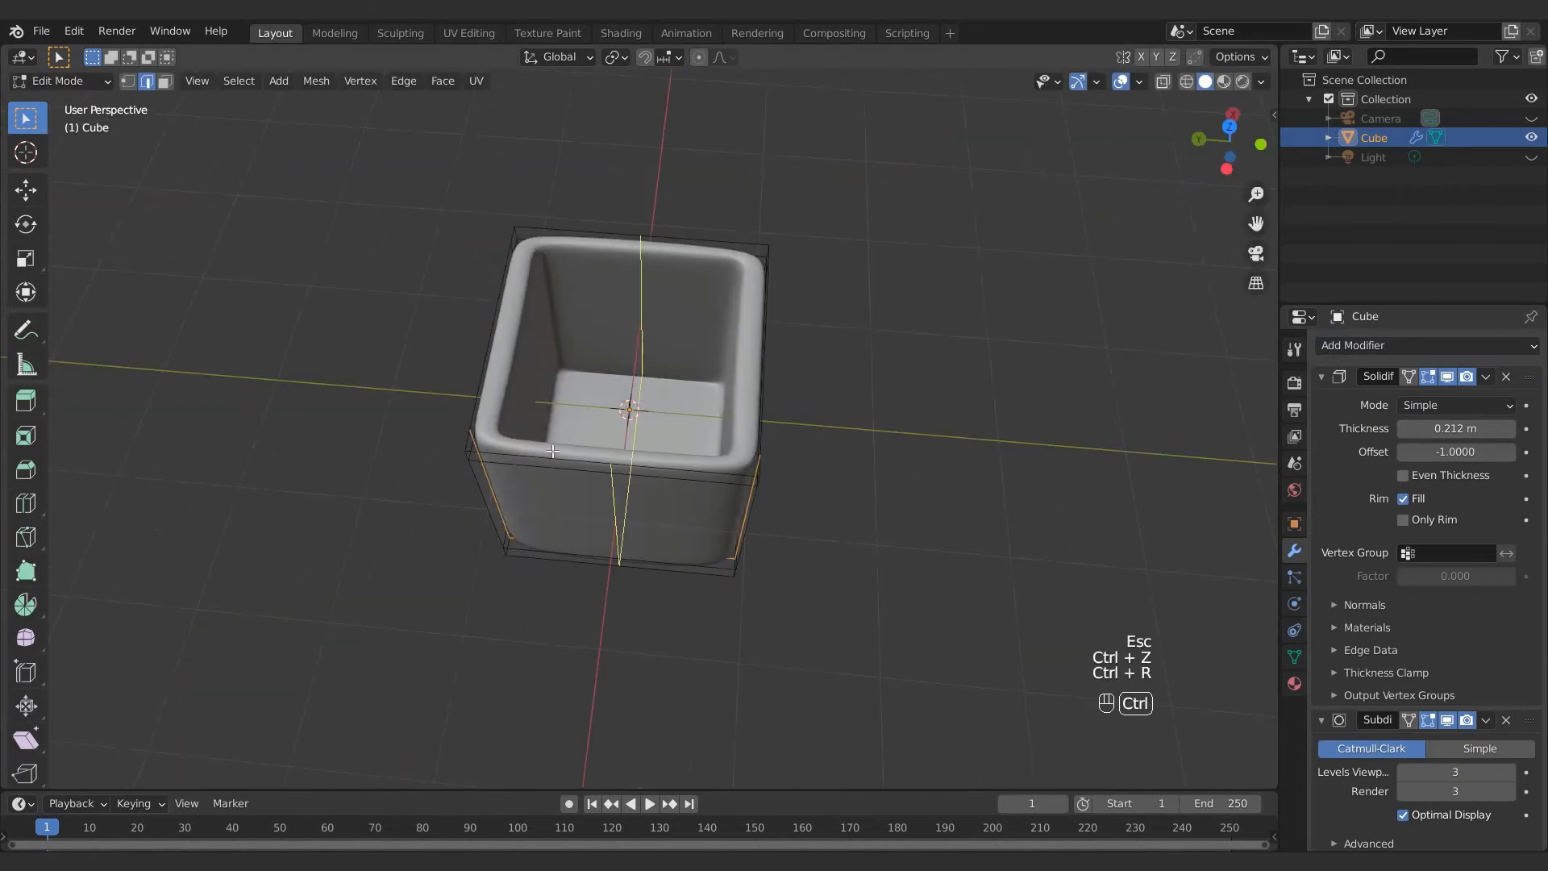
left_click(552, 452)
left_click(437, 438)
key("ctrl+r")
left_click(578, 466)
left_click(677, 474)
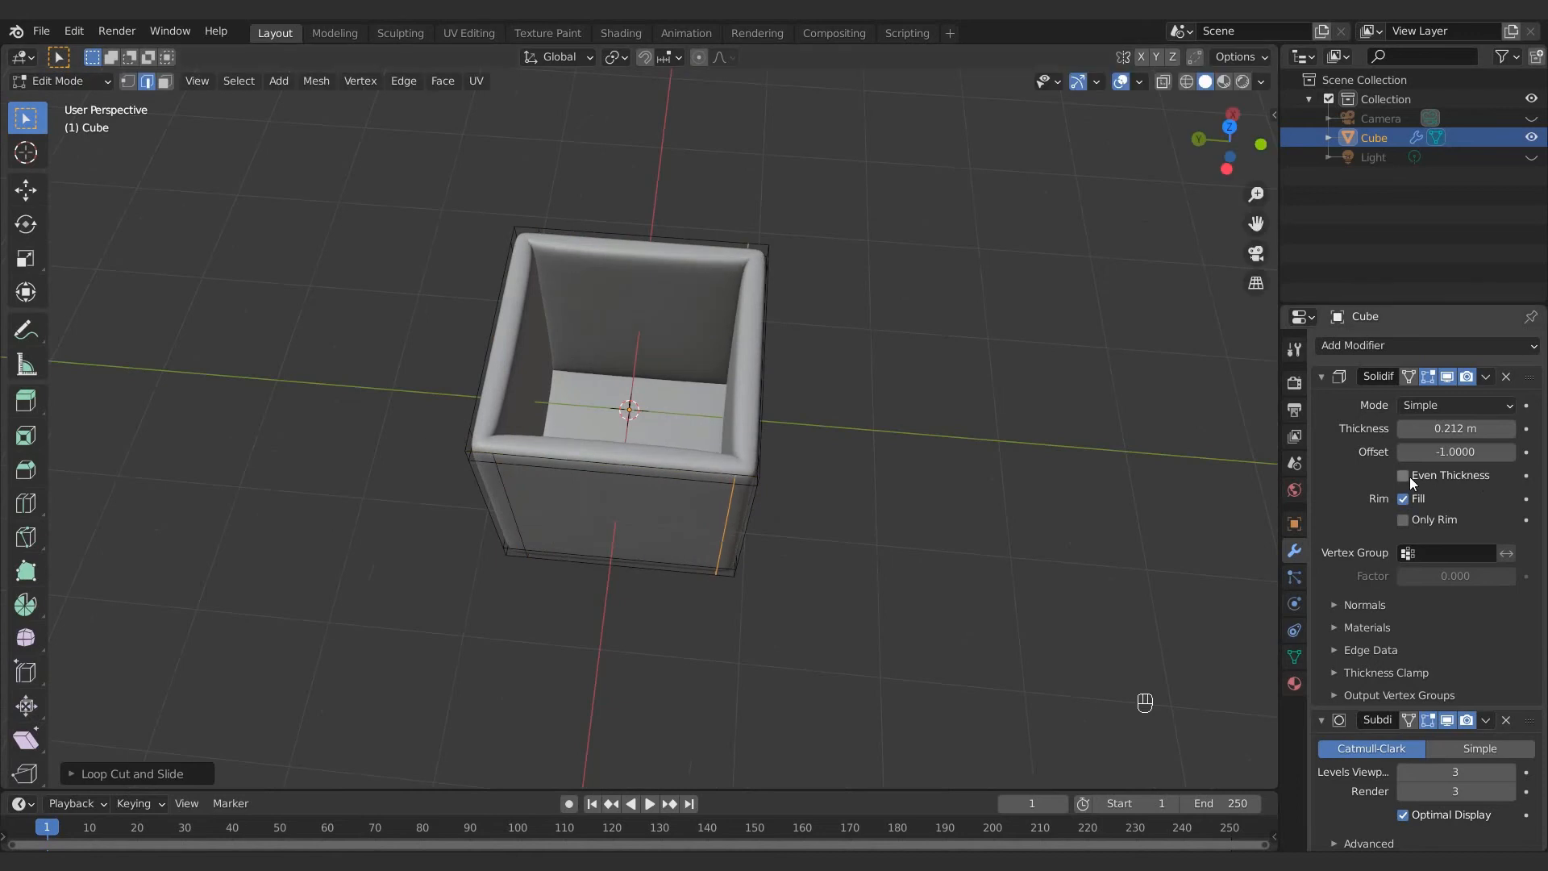
Step: Enable Even Thickness on the box's Solidify modifier, set its thickness to 0.18 m, and return to Object Mode
left_click(1403, 476)
middle_click_drag(726, 355, 778, 361)
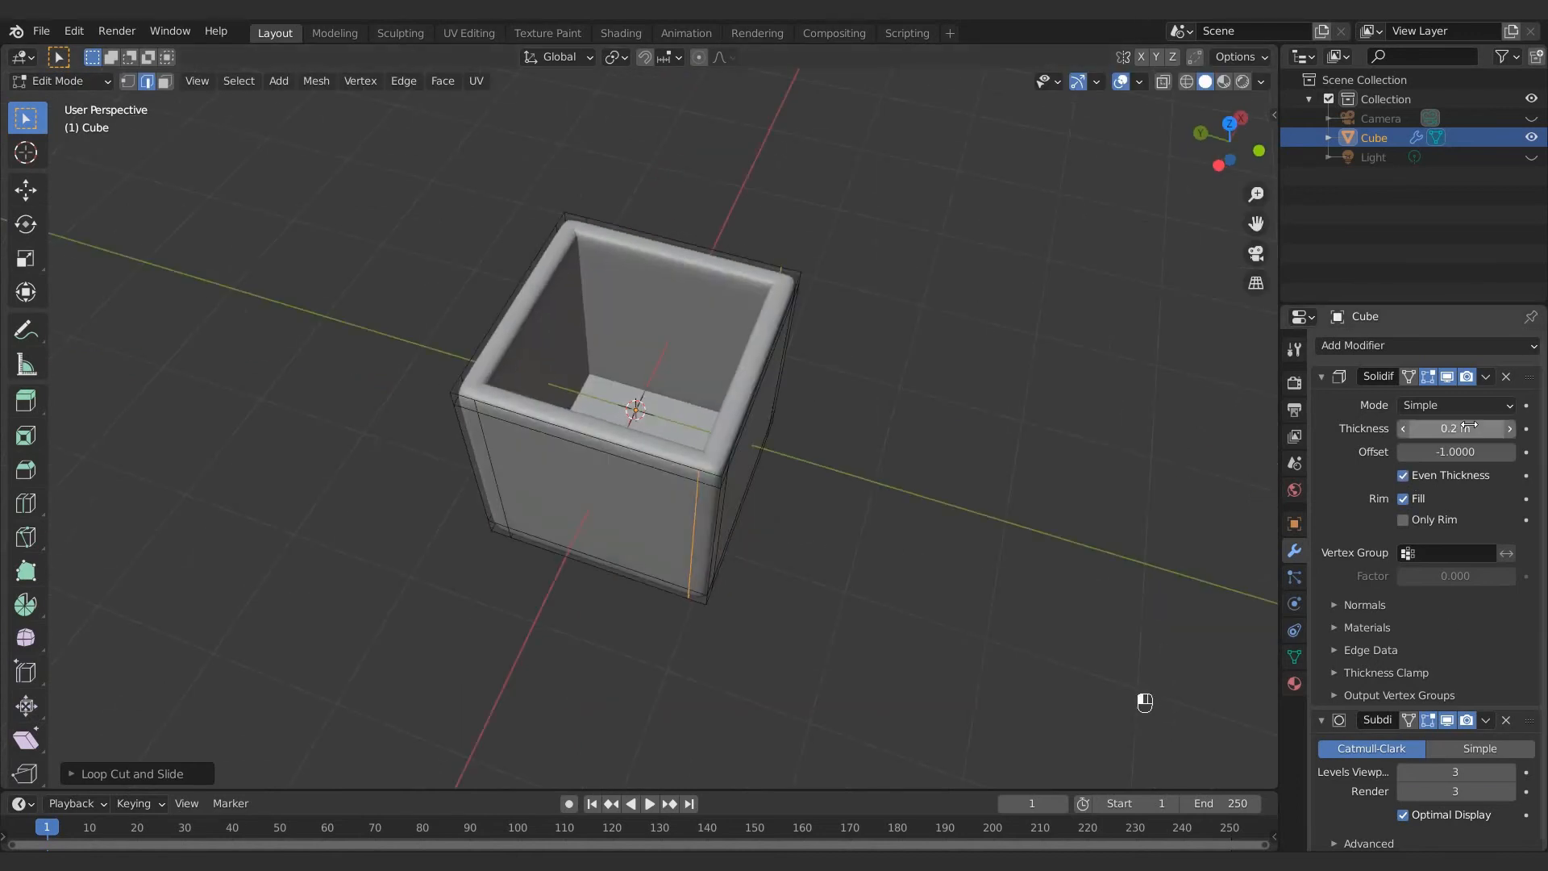
type("0.18")
key("Return")
key("Tab")
Step: Raise the box so its base rests on the ground plane
middle_click_drag(710, 306, 728, 370)
key("g")
left_click(844, 306)
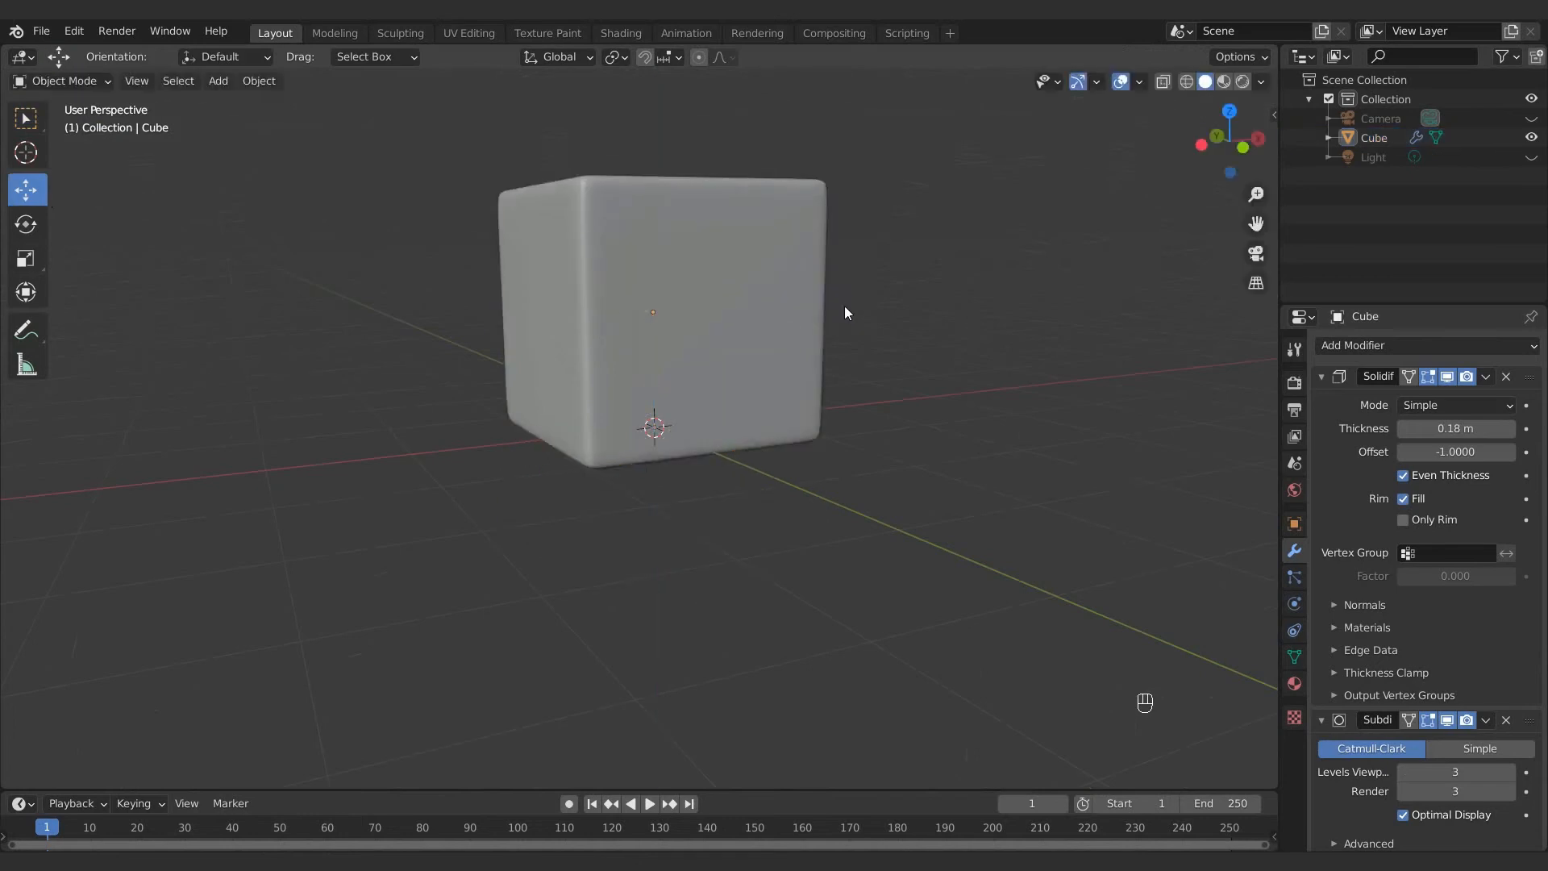
Step: Duplicate the box and move the copy straight up on top of the original
middle_click_drag(844, 306, 651, 279)
key("shift+d")
right_click(654, 274)
left_click_drag(656, 272, 654, 129)
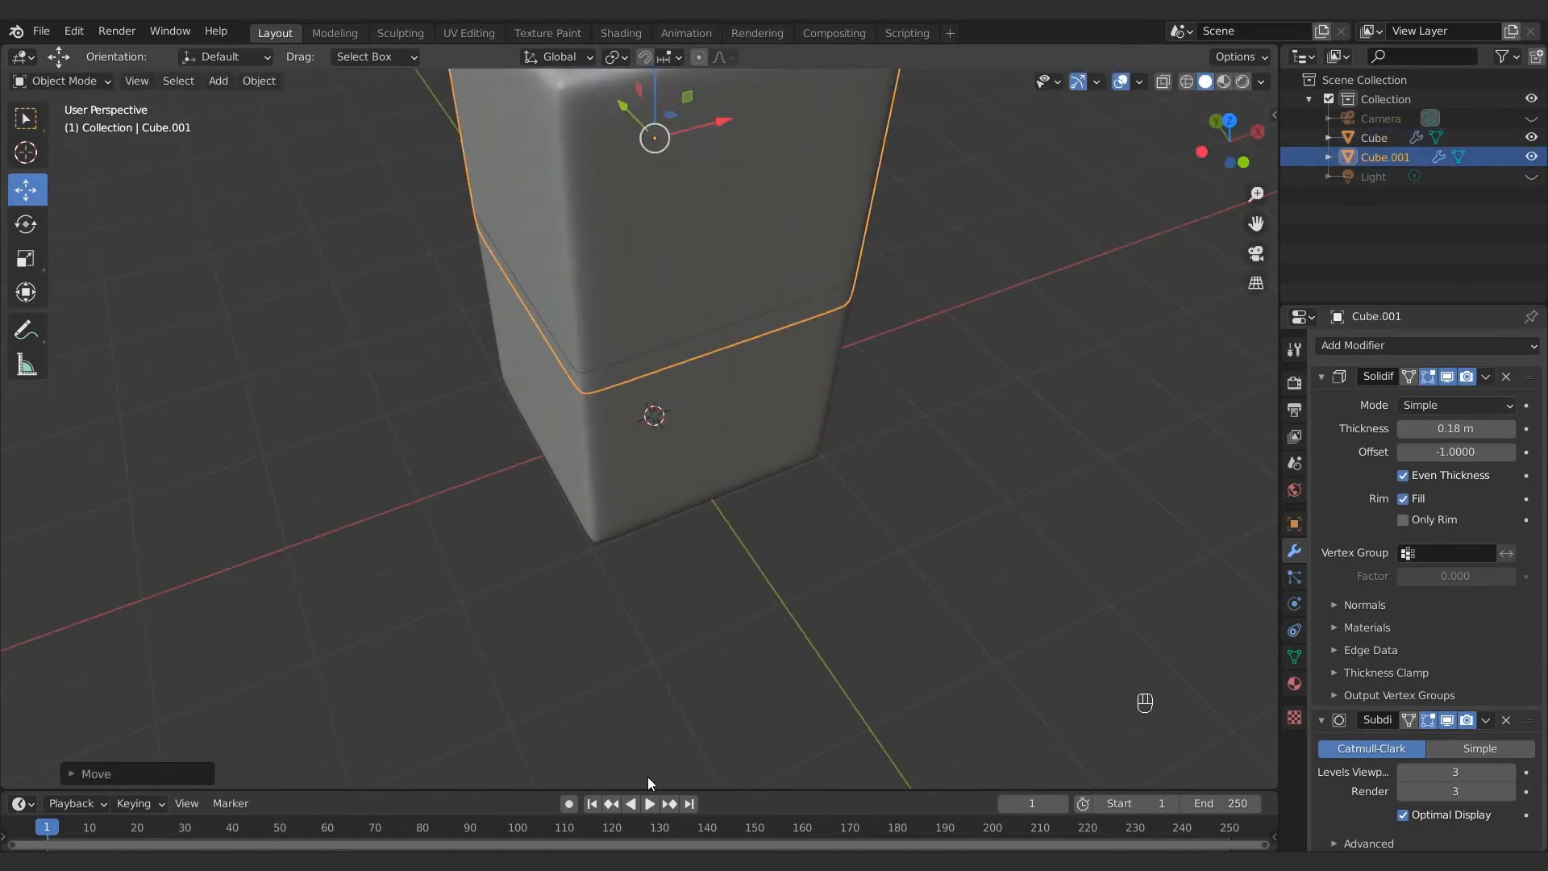
Step: Lower the upper vertices of the duplicated box in front view to form a shallow lid
key("KP_1")
key("Tab")
key("alt+z")
right_click_drag(905, 180, 370, 256, "ctrl")
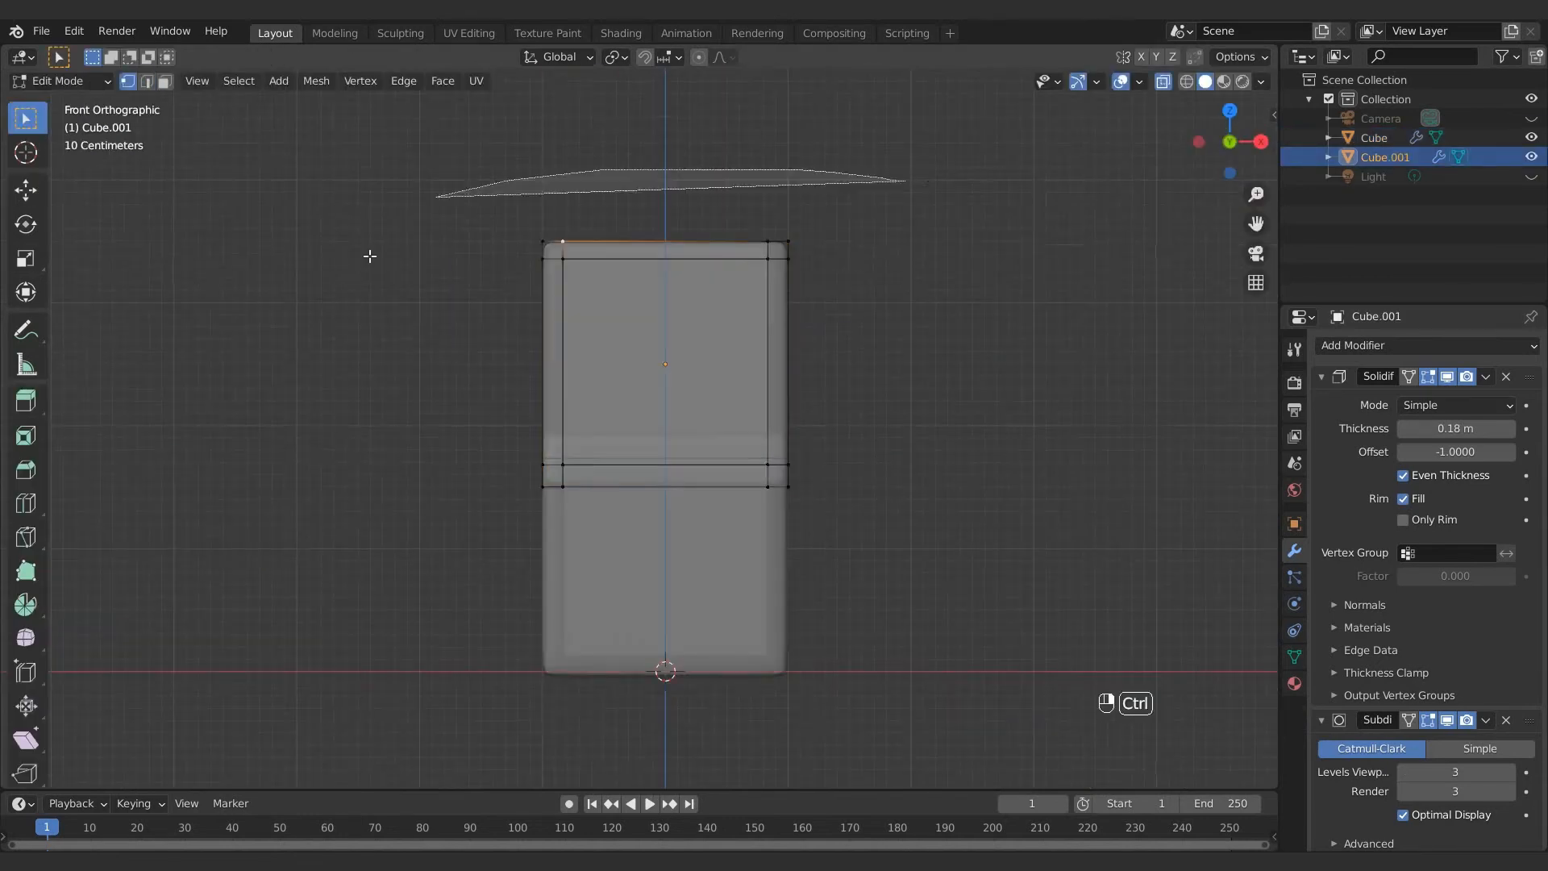
key("g")
left_click(692, 368)
key("Tab")
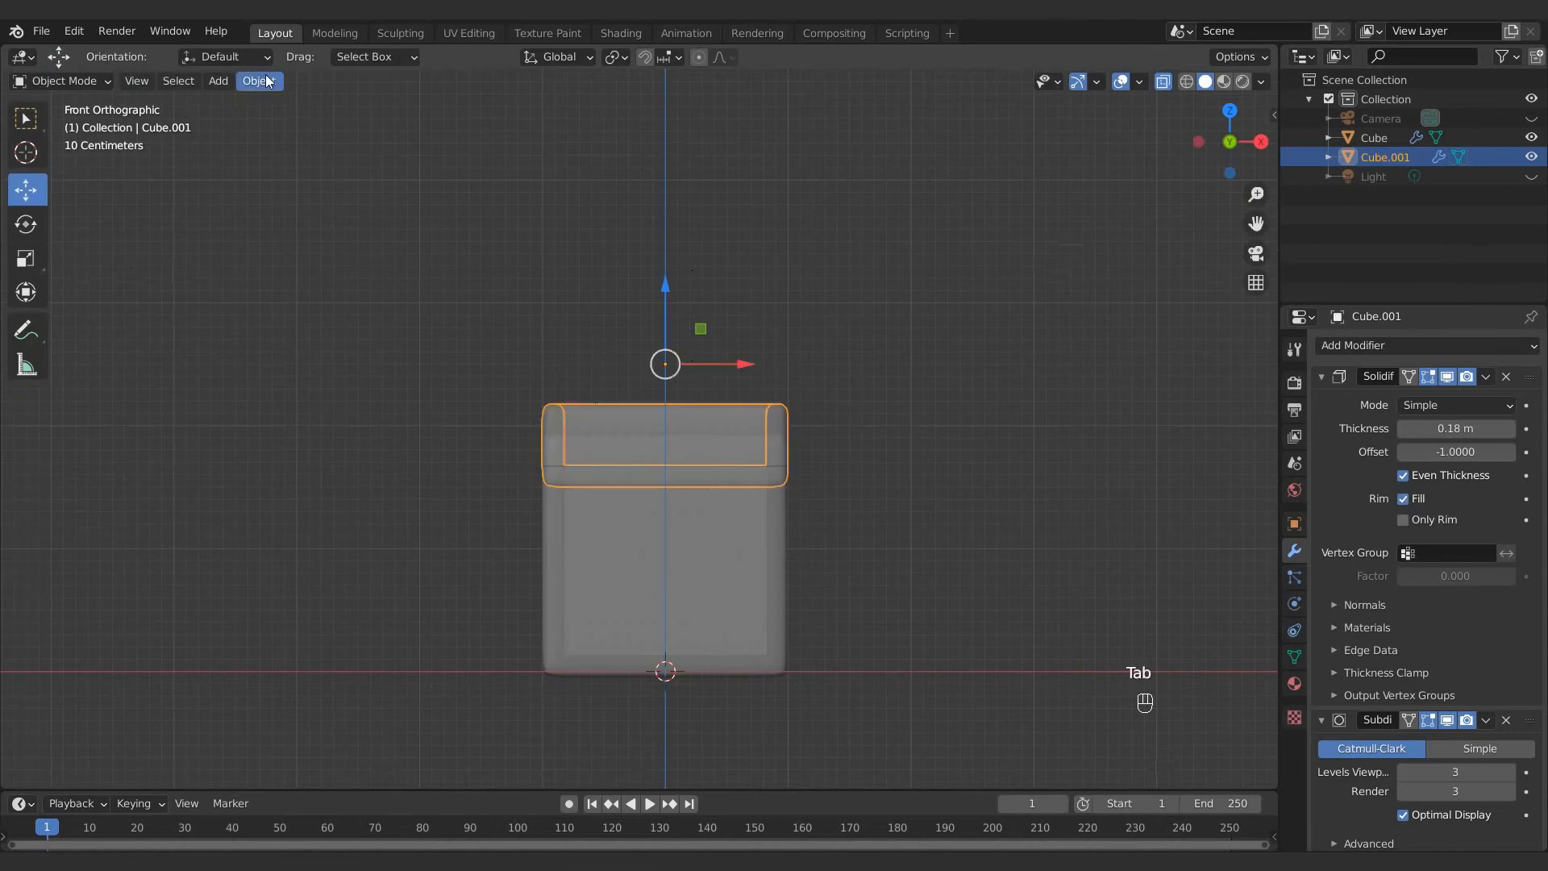
Step: Set the lid's origin to its geometry
left_click(258, 81)
mouse_move(287, 121)
left_click(502, 142)
middle_click_drag(727, 220, 812, 298)
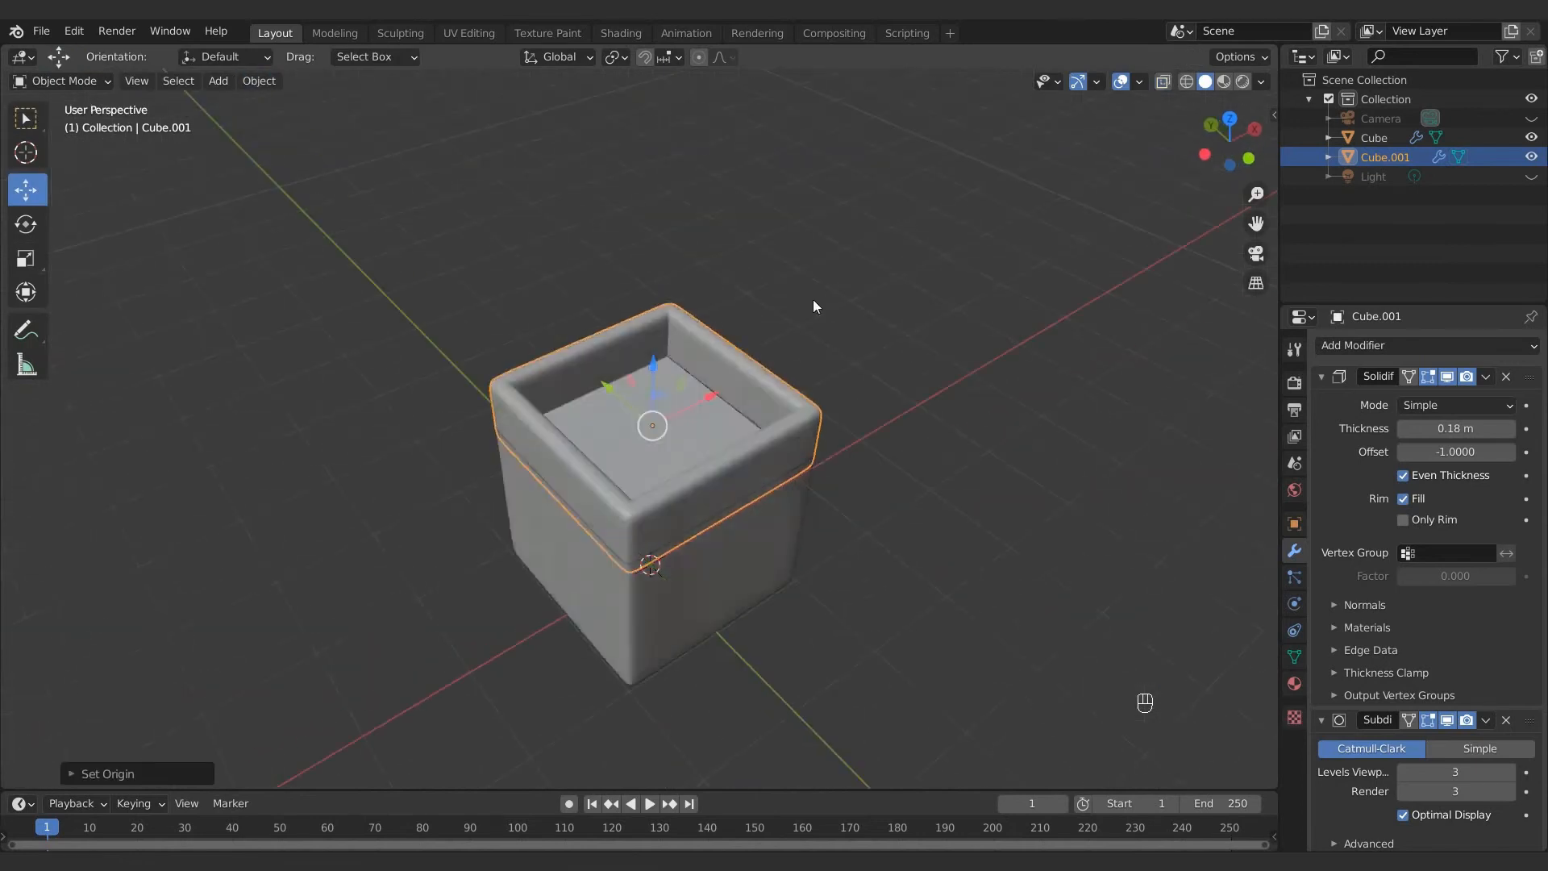
Step: Rotate the lid 180° so its opening faces down and scale it slightly larger than the box
key("r")
key("KP_1")
key("KP_8")
key("KP_0")
key("KP_Enter")
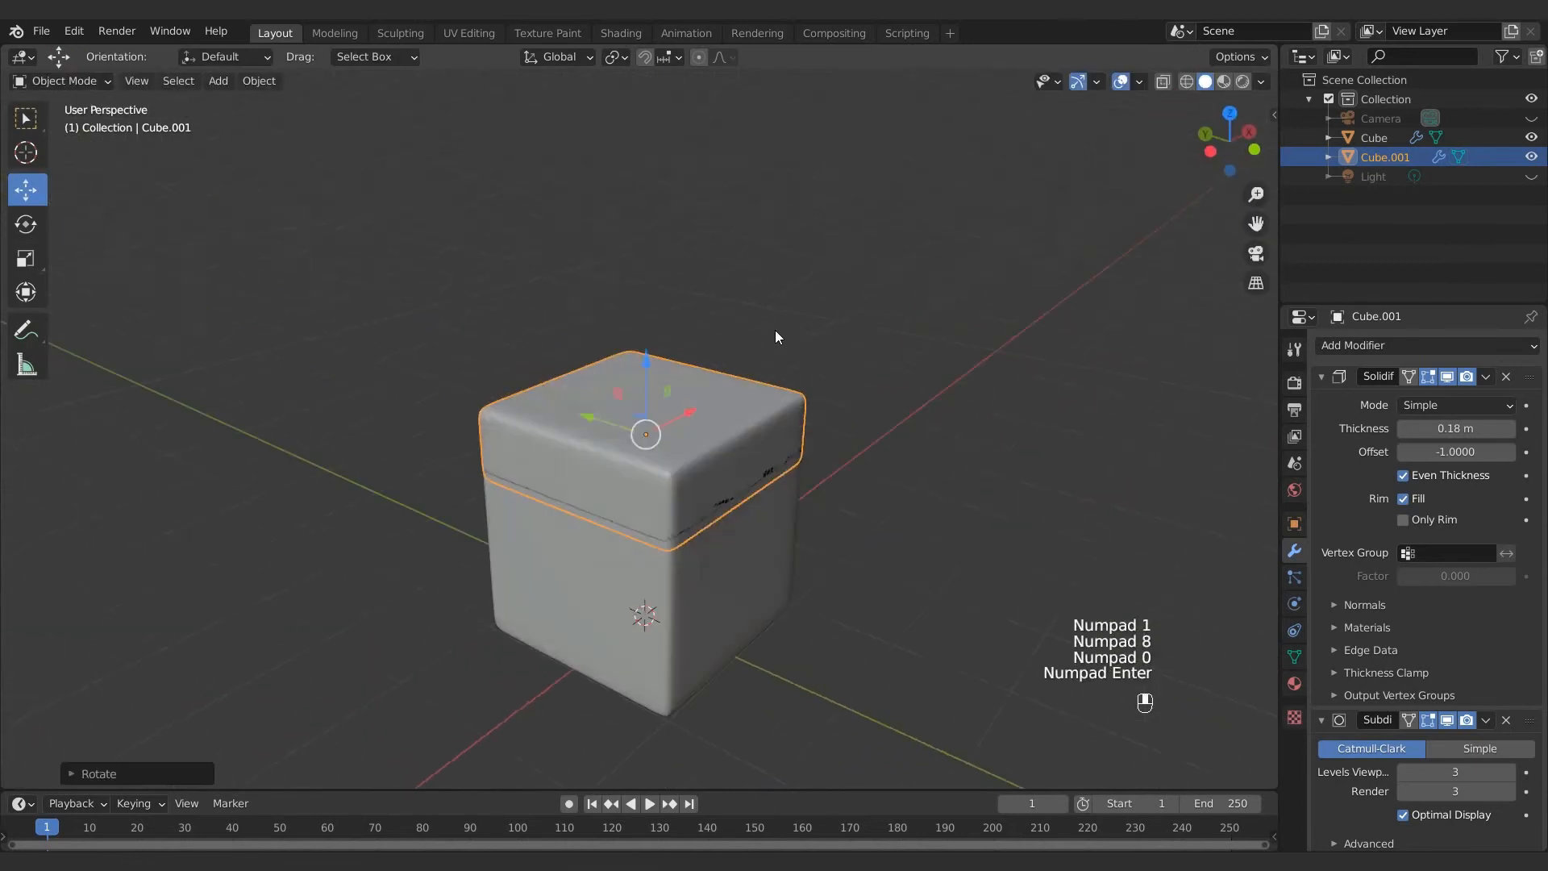
key("s")
left_click(929, 378)
Step: Add a cube mesh, raise it around the gift box, and scale it to enclose the box and lid
key("shift+a")
mouse_move(849, 403)
left_click(930, 425)
middle_click_drag(930, 425, 621, 540)
left_click_drag(578, 546, 570, 451)
key("s")
left_click(1209, 153)
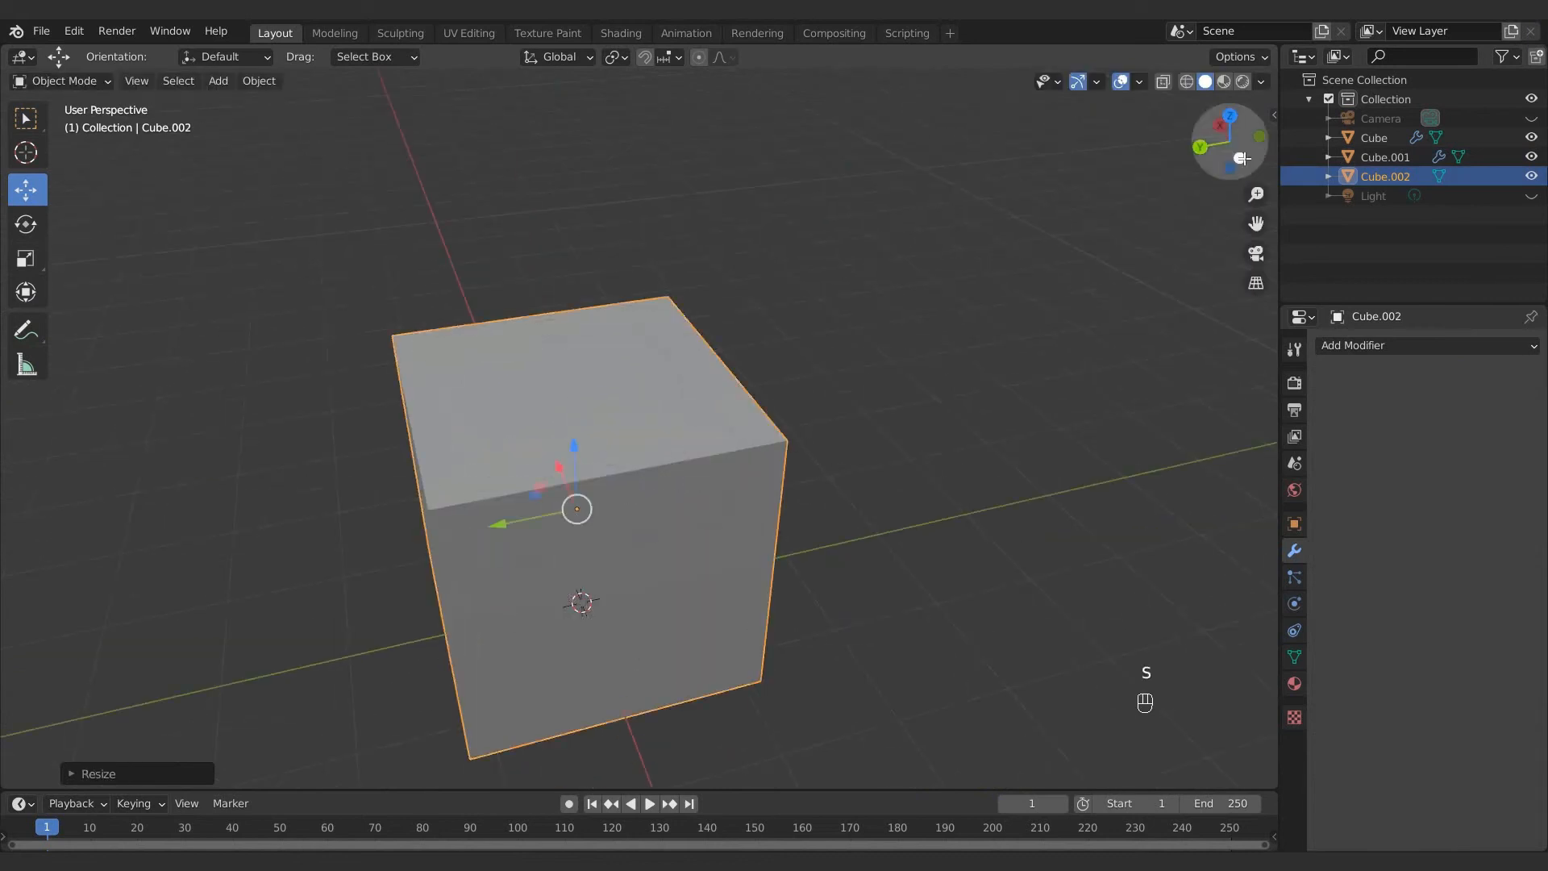
Step: Cut two evenly spaced loops around the new cube to mark out a central band
middle_click_drag(582, 352, 707, 355)
key("ctrl+r")
key("Tab")
key("ctrl+r")
scroll(556, 482, "up", 1)
left_click(556, 482)
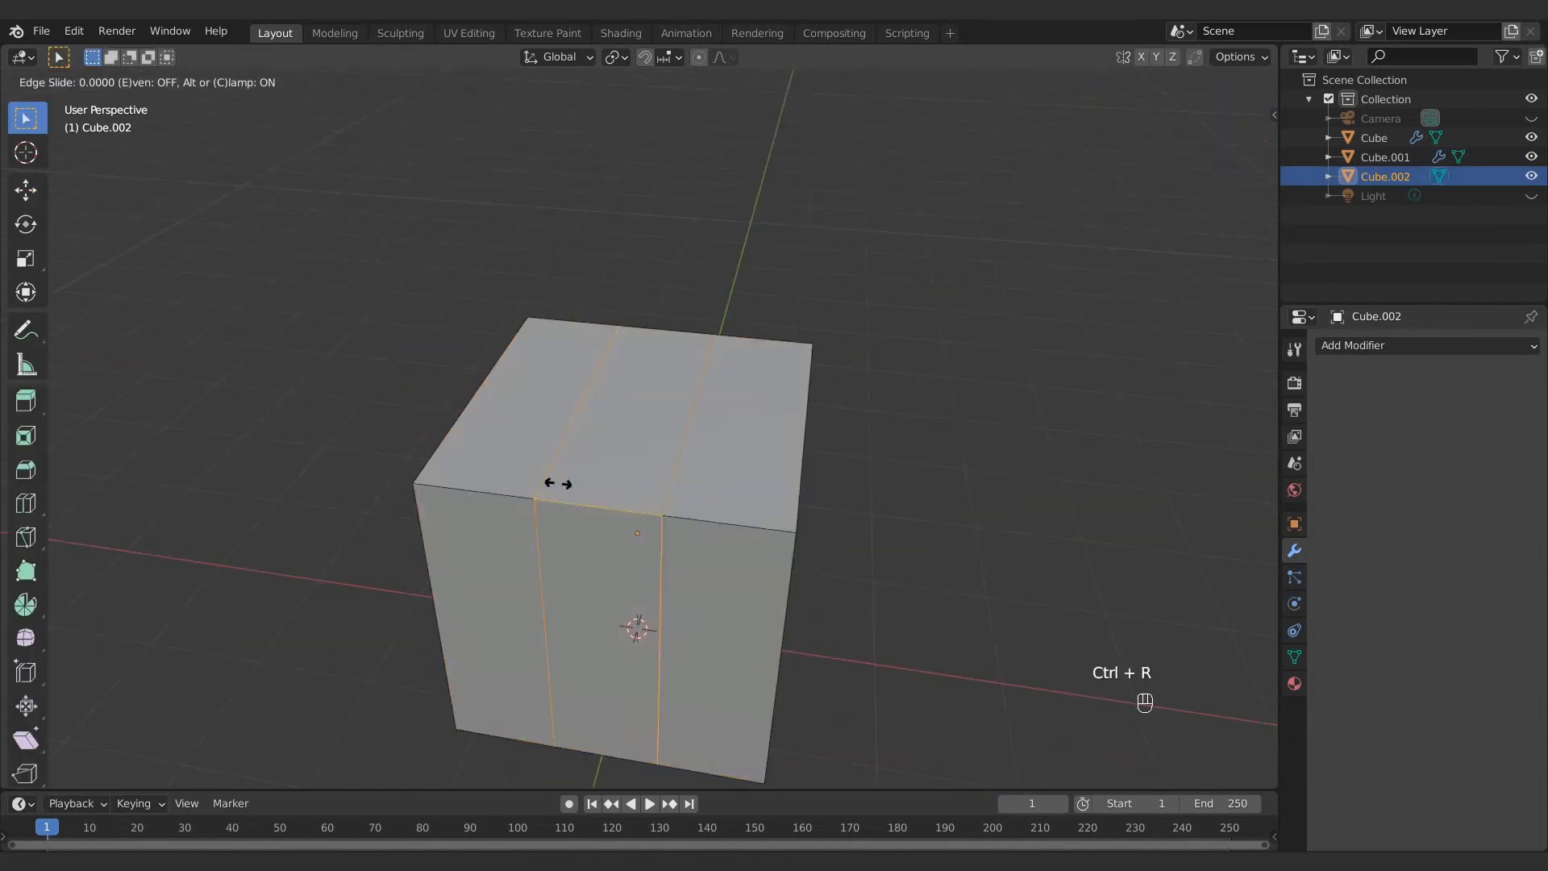
right_click(556, 482)
Step: Delete all of the new cube's faces outside the central band
left_click(164, 81)
key("ctrl+i")
key("Delete")
left_click(428, 208)
Step: Raise the ribbon band's bottom vertices to the base of the box and scale them in along Y
middle_click_drag(428, 207, 621, 120)
left_click(127, 81)
left_click(1163, 81)
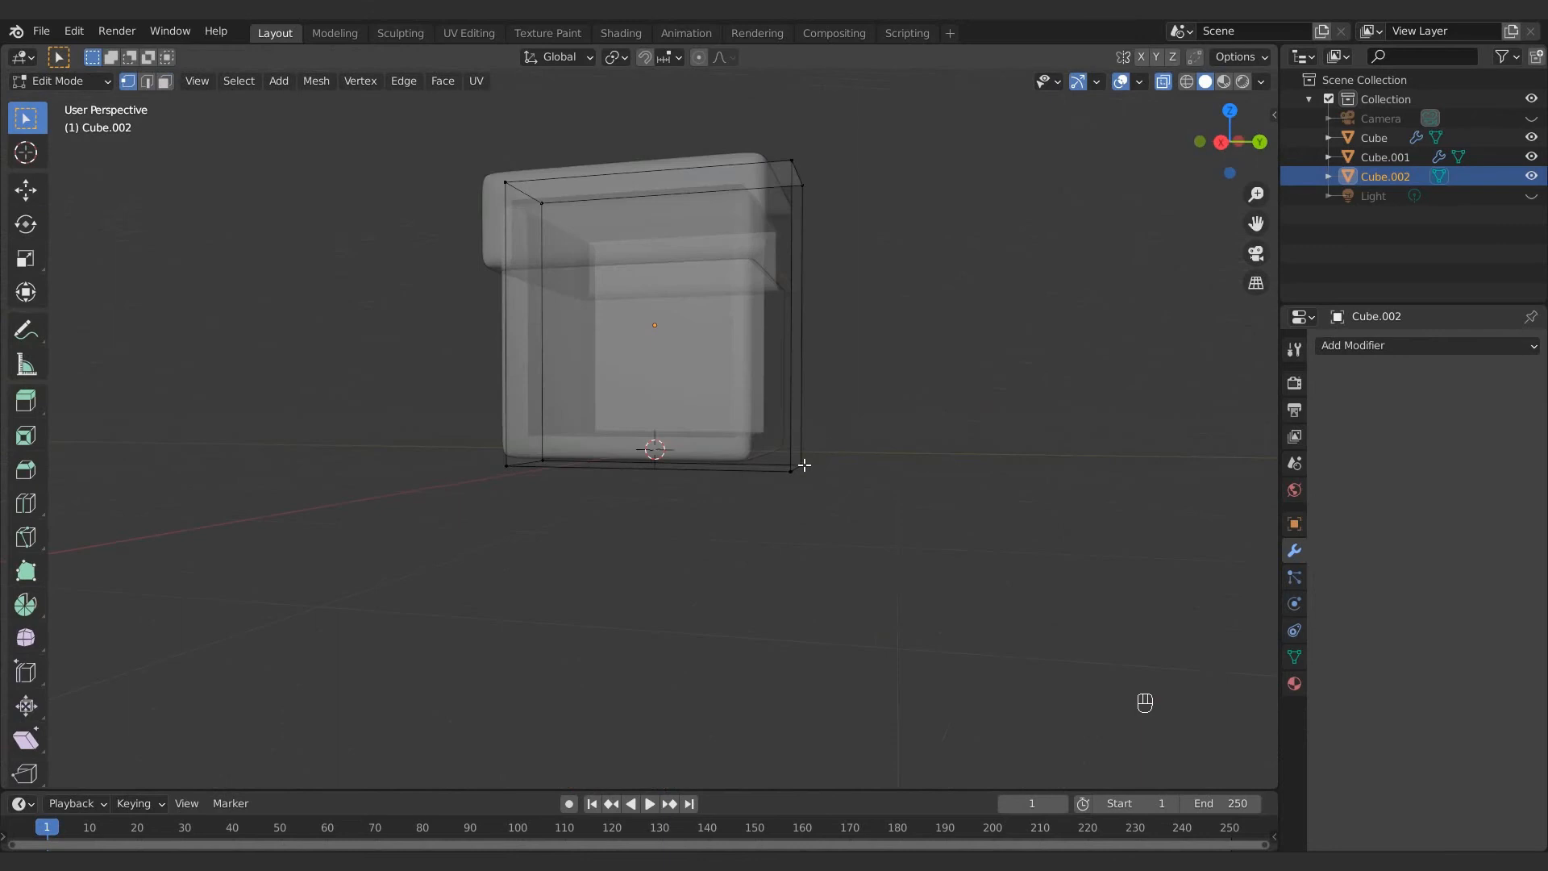
left_click(801, 462)
scroll(670, 459, "up", 2)
mouse_move(994, 489)
middle_mouse_down()
mouse_move(669, 458)
mouse_move(646, 376)
mouse_move(645, 410)
middle_mouse_up()
left_click(637, 414)
mouse_move(570, 317)
right_mouse_down("ctrl")
mouse_move(677, 370)
mouse_move(662, 375)
right_mouse_up("ctrl")
mouse_move(615, 388)
left_mouse_down()
mouse_move(615, 355)
mouse_move(615, 378)
left_mouse_up()
middle_click_drag(619, 380, 946, 426)
left_click(921, 424)
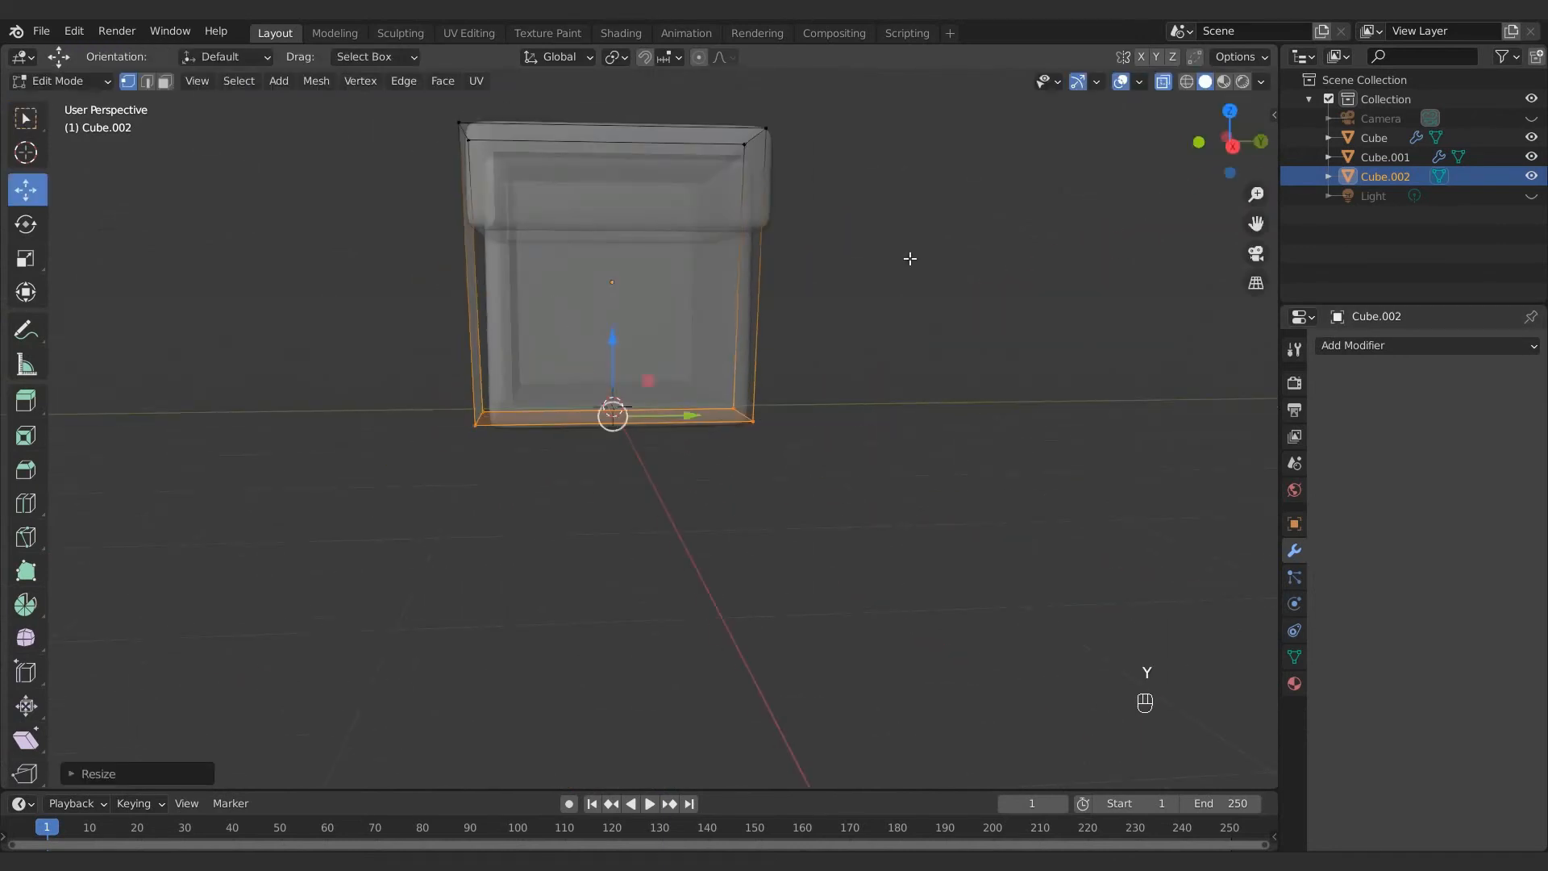
Step: Lower the ribbon band's top vertices to just above the lid
middle_click_drag(909, 255, 791, 165)
right_click_drag(855, 121, 854, 206, "ctrl")
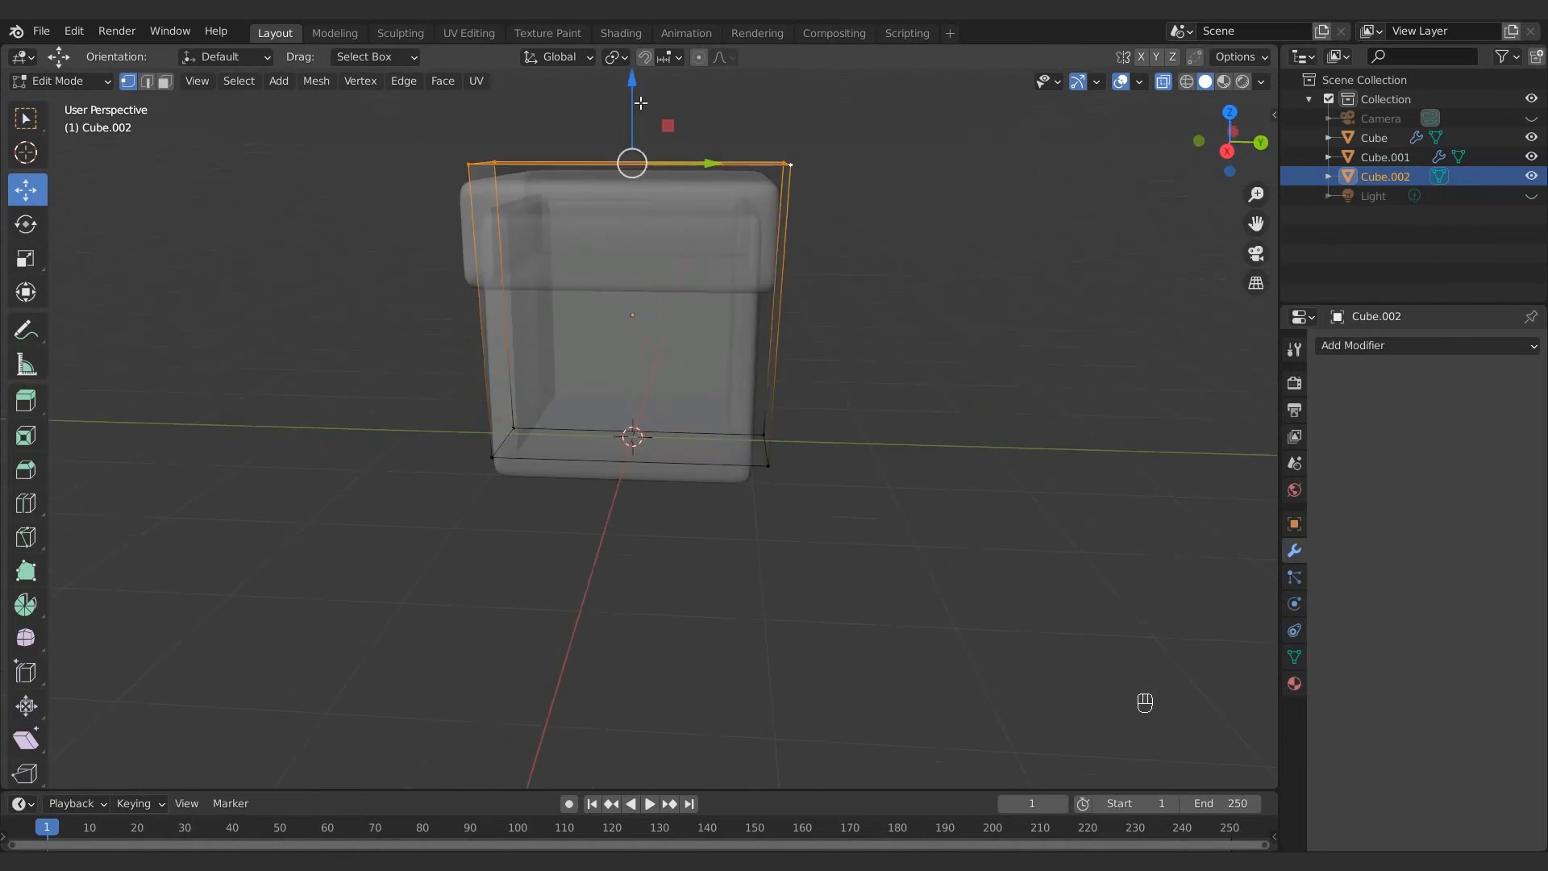
left_click_drag(632, 91, 632, 95)
key("Tab")
Step: Turn off X-ray display and scale the ribbon band narrower along X
left_click(891, 218)
middle_click_drag(891, 217, 844, 277)
key("alt+z")
middle_click_drag(955, 222, 916, 323, "shift")
left_click(778, 347)
middle_click_drag(895, 342, 845, 401)
key("s")
key("x")
left_click(869, 297)
Step: Add a Subdivision Surface modifier with viewport level 3 to the ribbon band
middle_click_drag(880, 297, 819, 346)
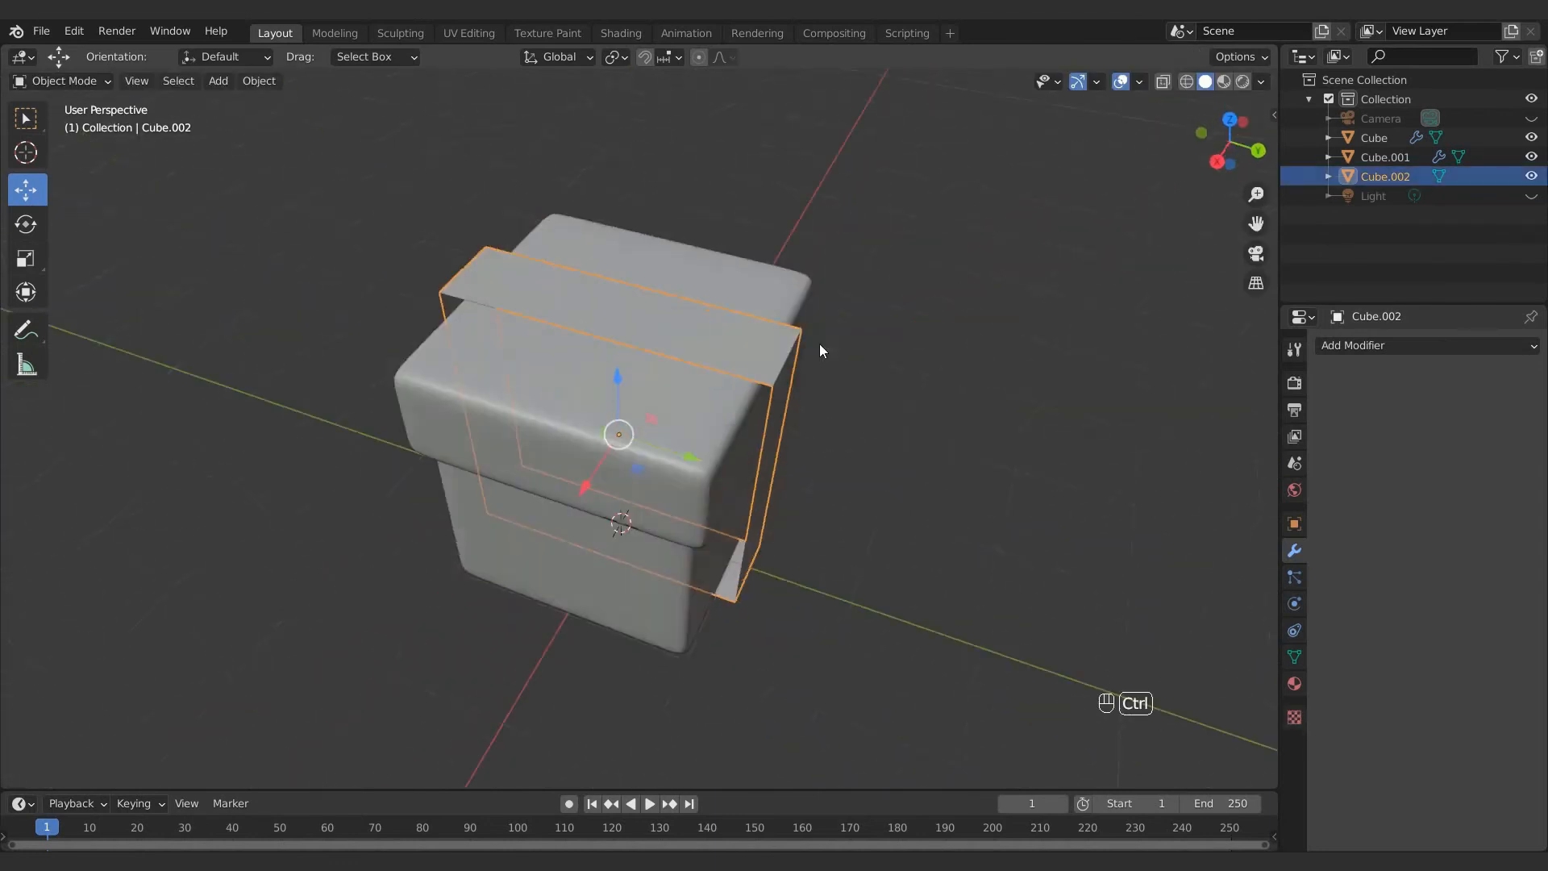
key("ctrl+2")
key("ctrl+3")
Step: Add loop cuts next to the ribbon band's top and bottom corners on one side of the box
key("Tab")
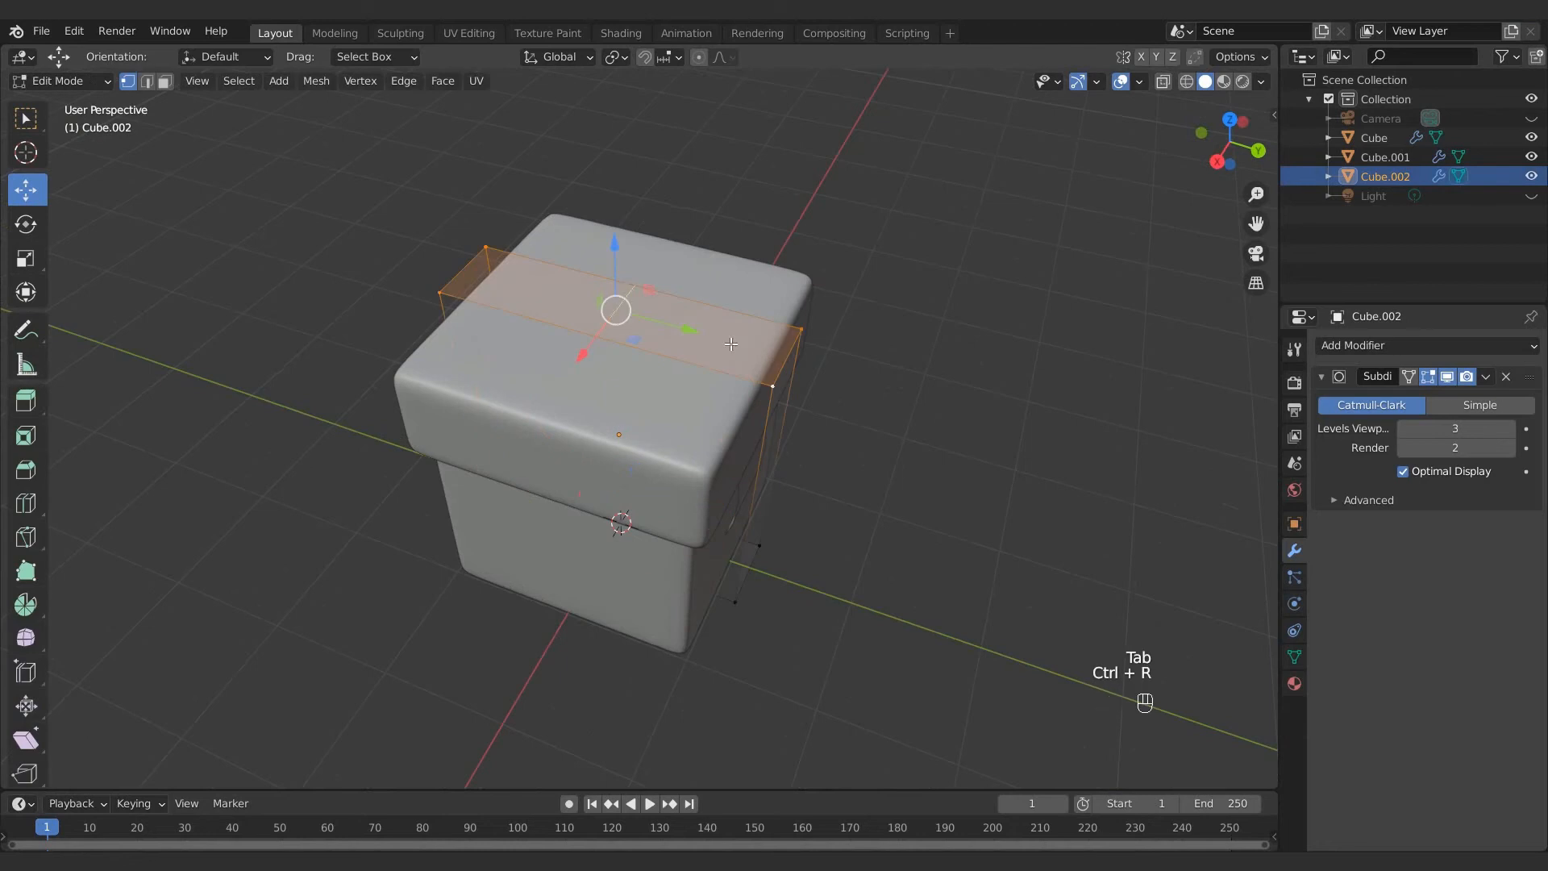
left_click(730, 345)
left_click(885, 396)
middle_click_drag(886, 397, 795, 412)
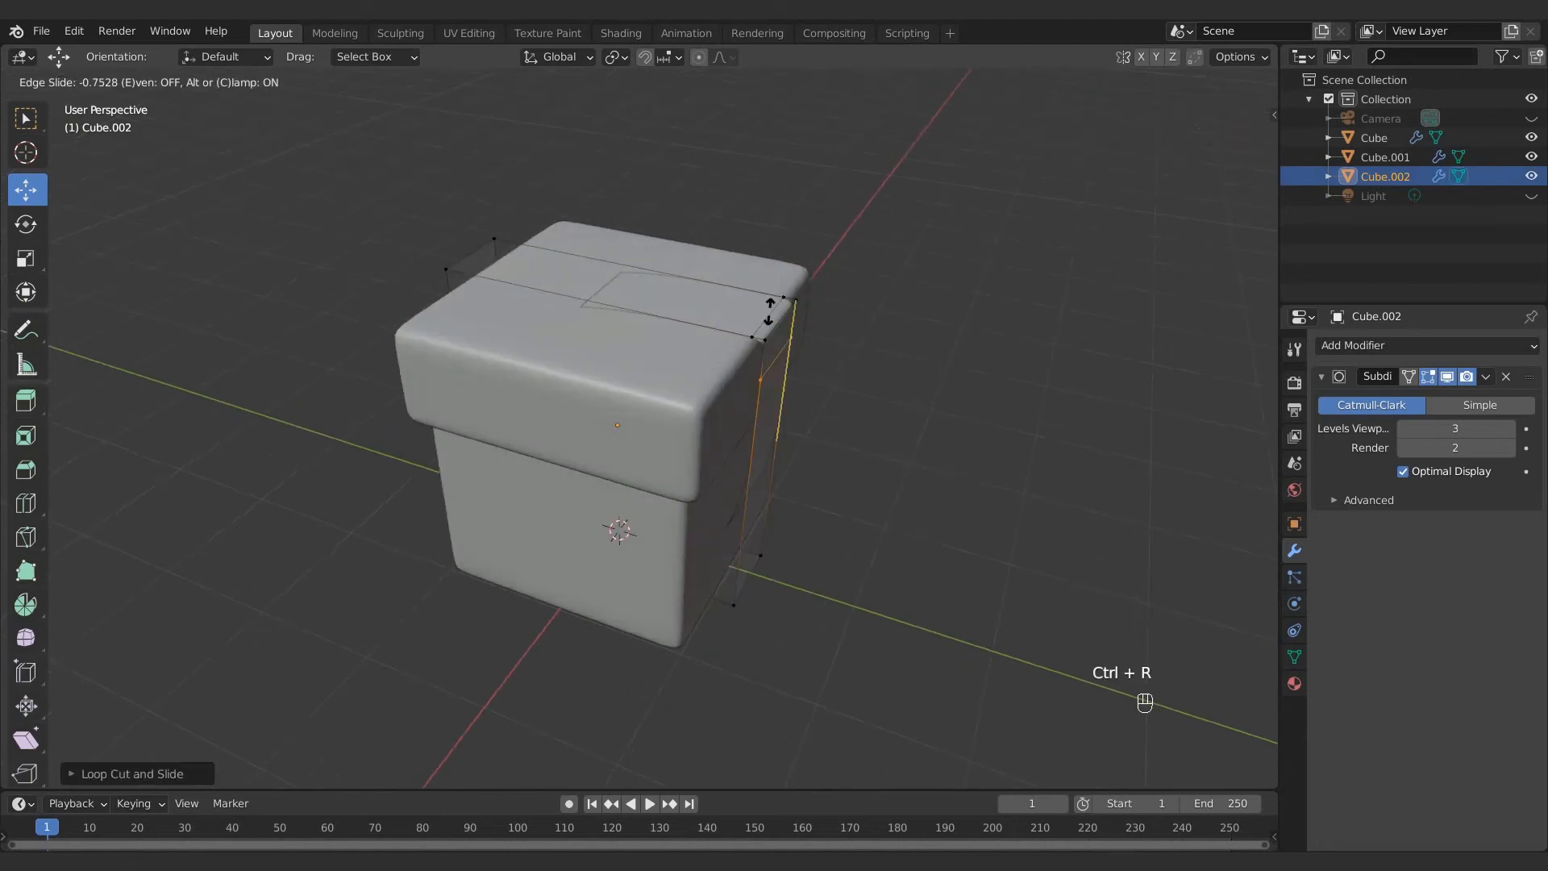
middle_click_drag(790, 576, 767, 505)
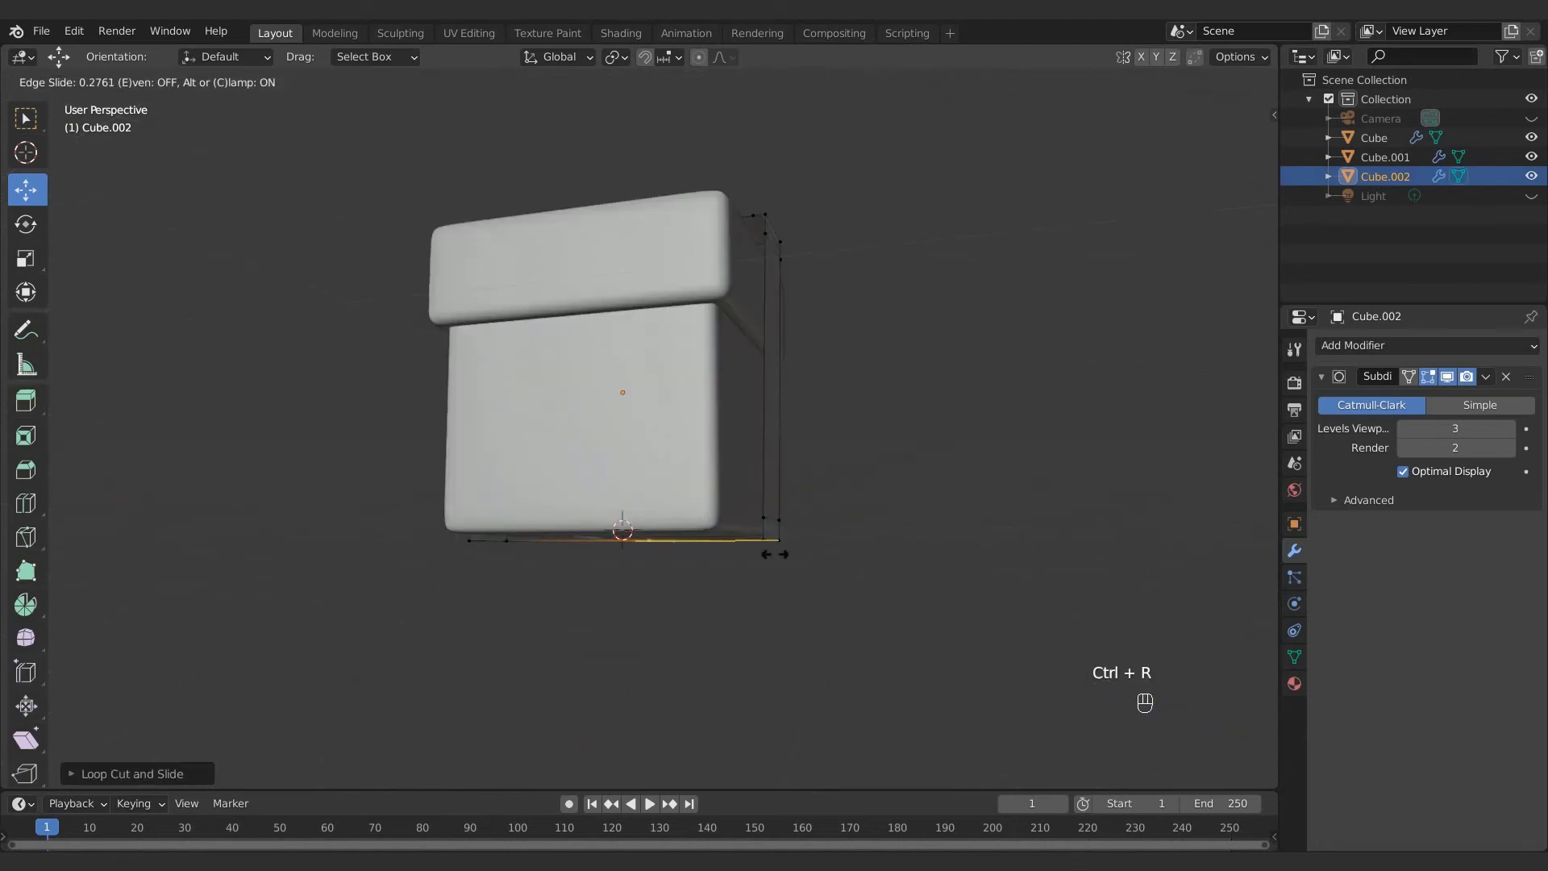
Step: Add loop cuts close to the ribbon band's bottom and top corners on the opposite side
middle_click_drag(633, 471, 746, 520)
key("ctrl+r")
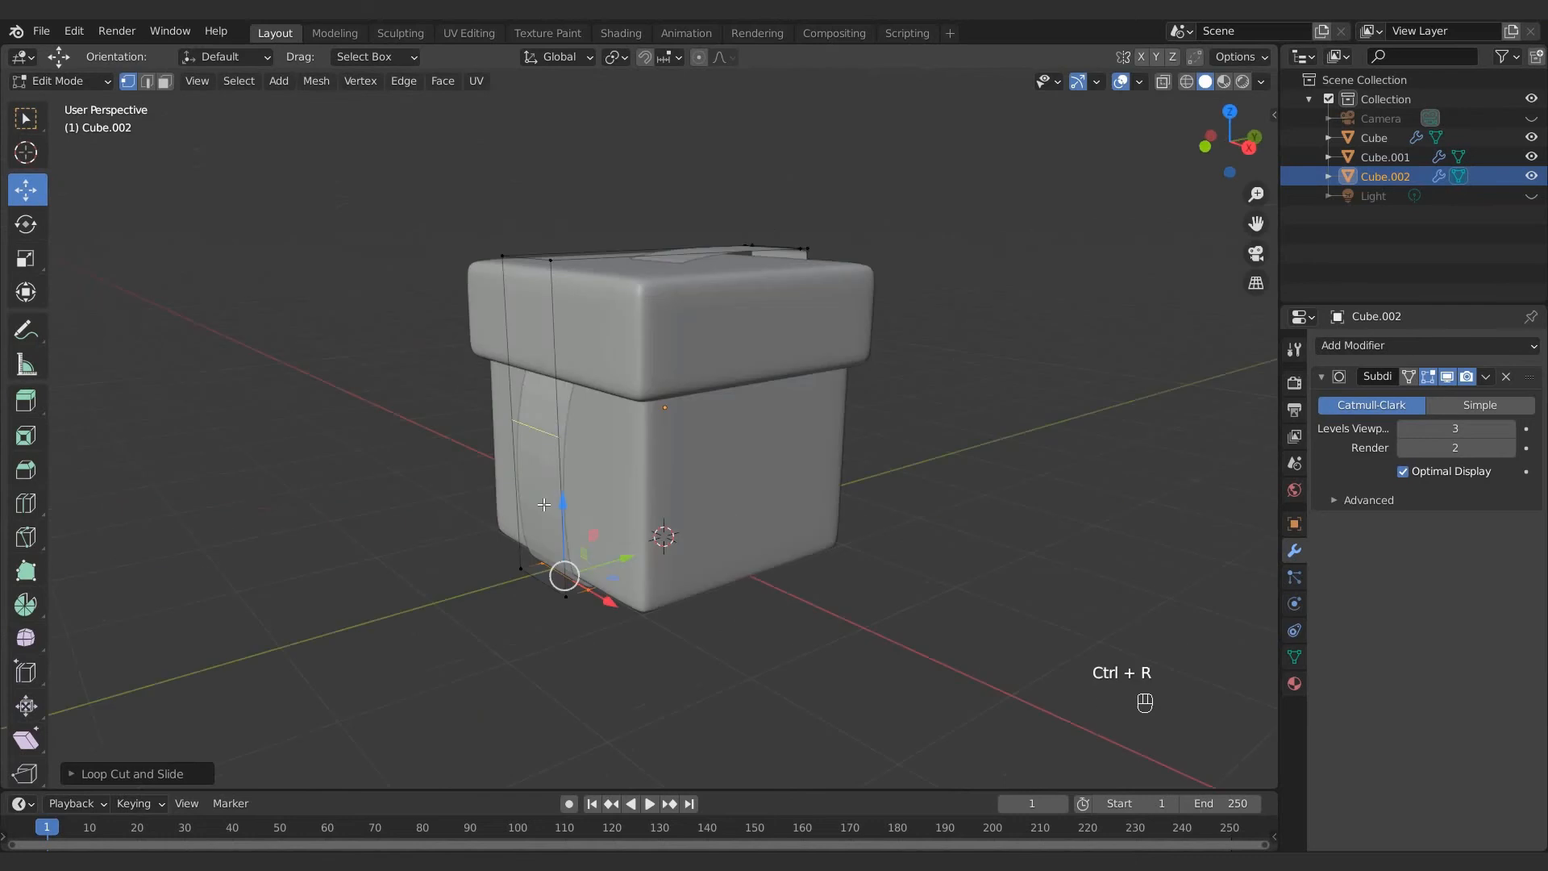
left_click(541, 501)
left_click(543, 650)
key("ctrl+r")
left_click(535, 332)
left_click(535, 185)
Step: Move the ribbon band's upper corner edges slightly inward along Y and down towards the lid
middle_click_drag(991, 234, 825, 307)
key("Tab")
key("Tab")
scroll(788, 312, "up", 1)
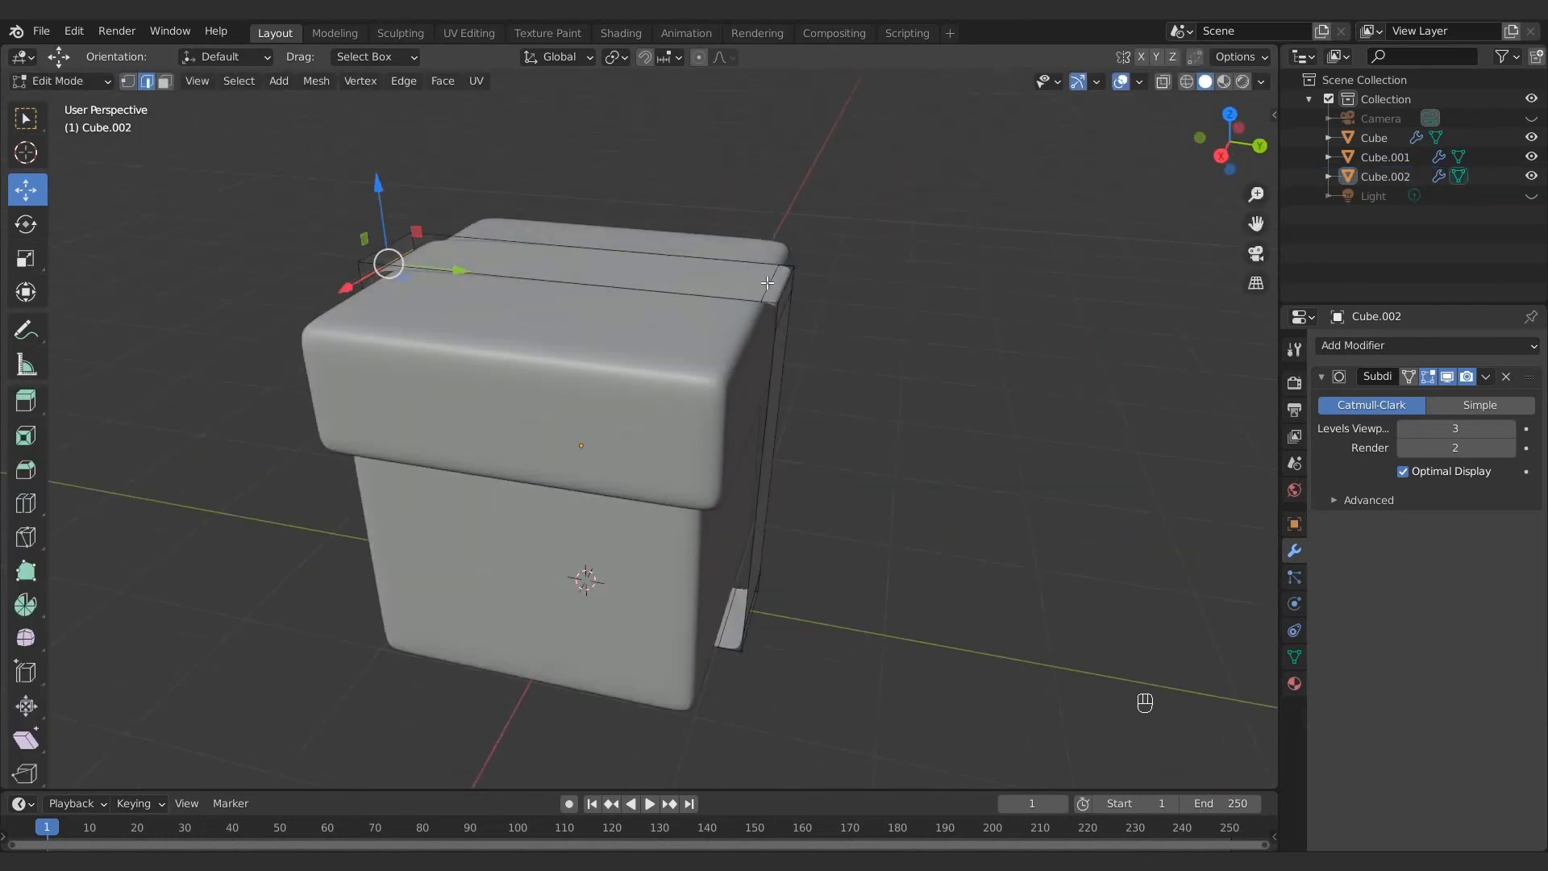
left_click(766, 283)
left_click_drag(848, 292, 827, 290)
middle_click_drag(827, 291, 816, 234)
left_click_drag(774, 202, 774, 229)
key("Tab")
Step: Add a Solidify modifier with 0.034 m thickness to the ribbon band
middle_click_drag(1026, 238, 799, 259)
left_click(779, 266)
left_click(1427, 346)
left_click(1112, 685)
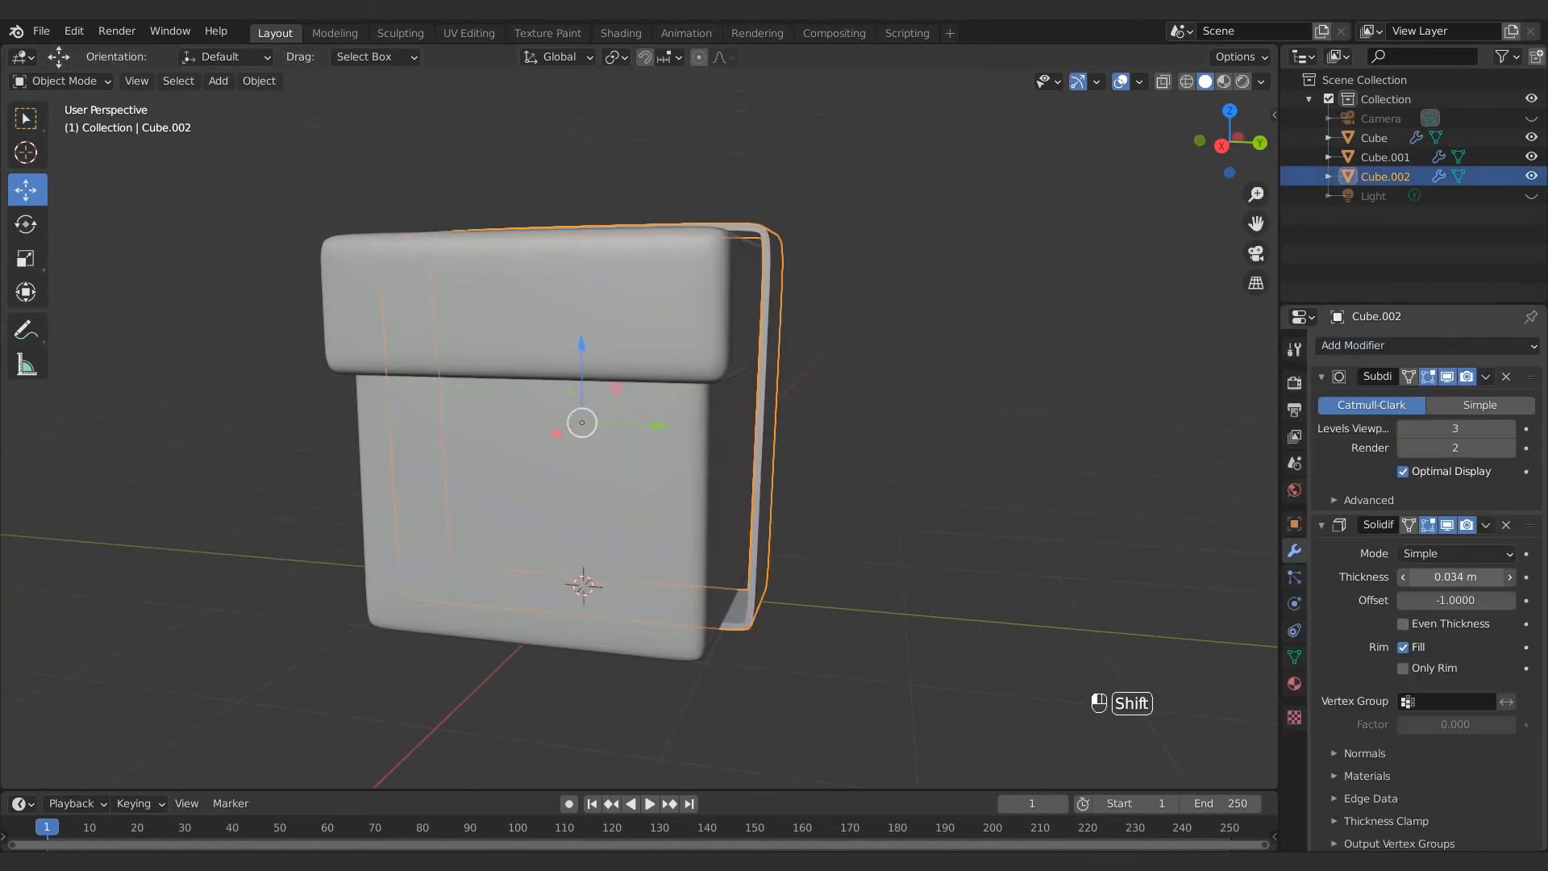
Step: Raise the ribbon band slightly and set its subdivision render level to 3
middle_click_drag(979, 347, 1026, 316)
left_click_drag(612, 344, 612, 340)
left_click(894, 374)
middle_click_drag(895, 374, 977, 453)
left_click(612, 265)
left_click(951, 224)
middle_click_drag(951, 225, 1039, 280)
left_click(1509, 448)
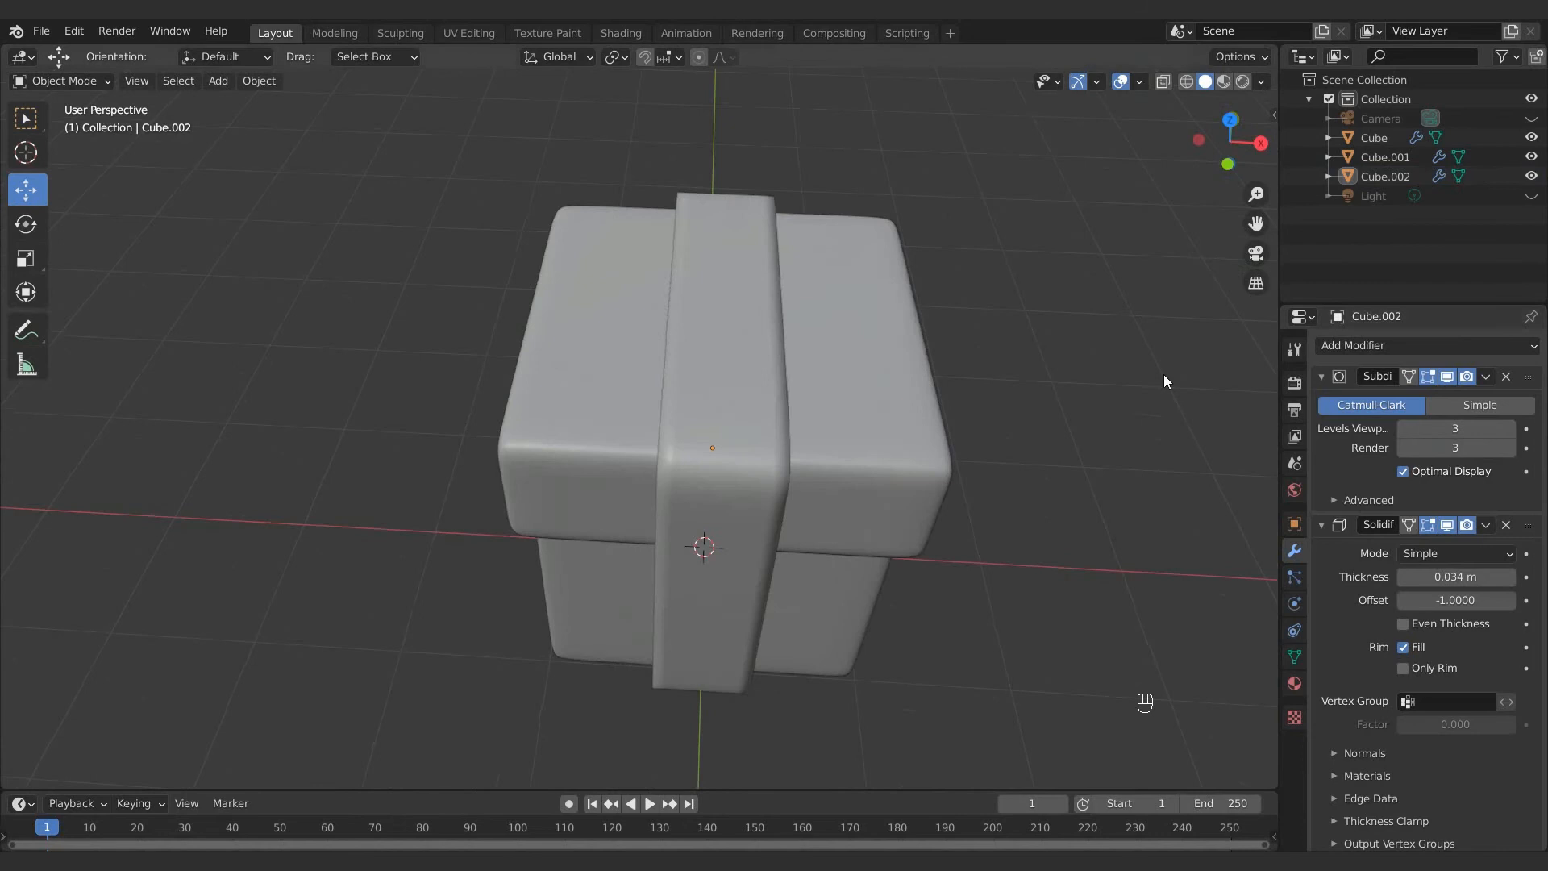
Step: Duplicate the ribbon band and rotate the copy 90° about the vertical axis to cross the first one
middle_click_drag(1163, 374, 998, 337)
key("shift+d")
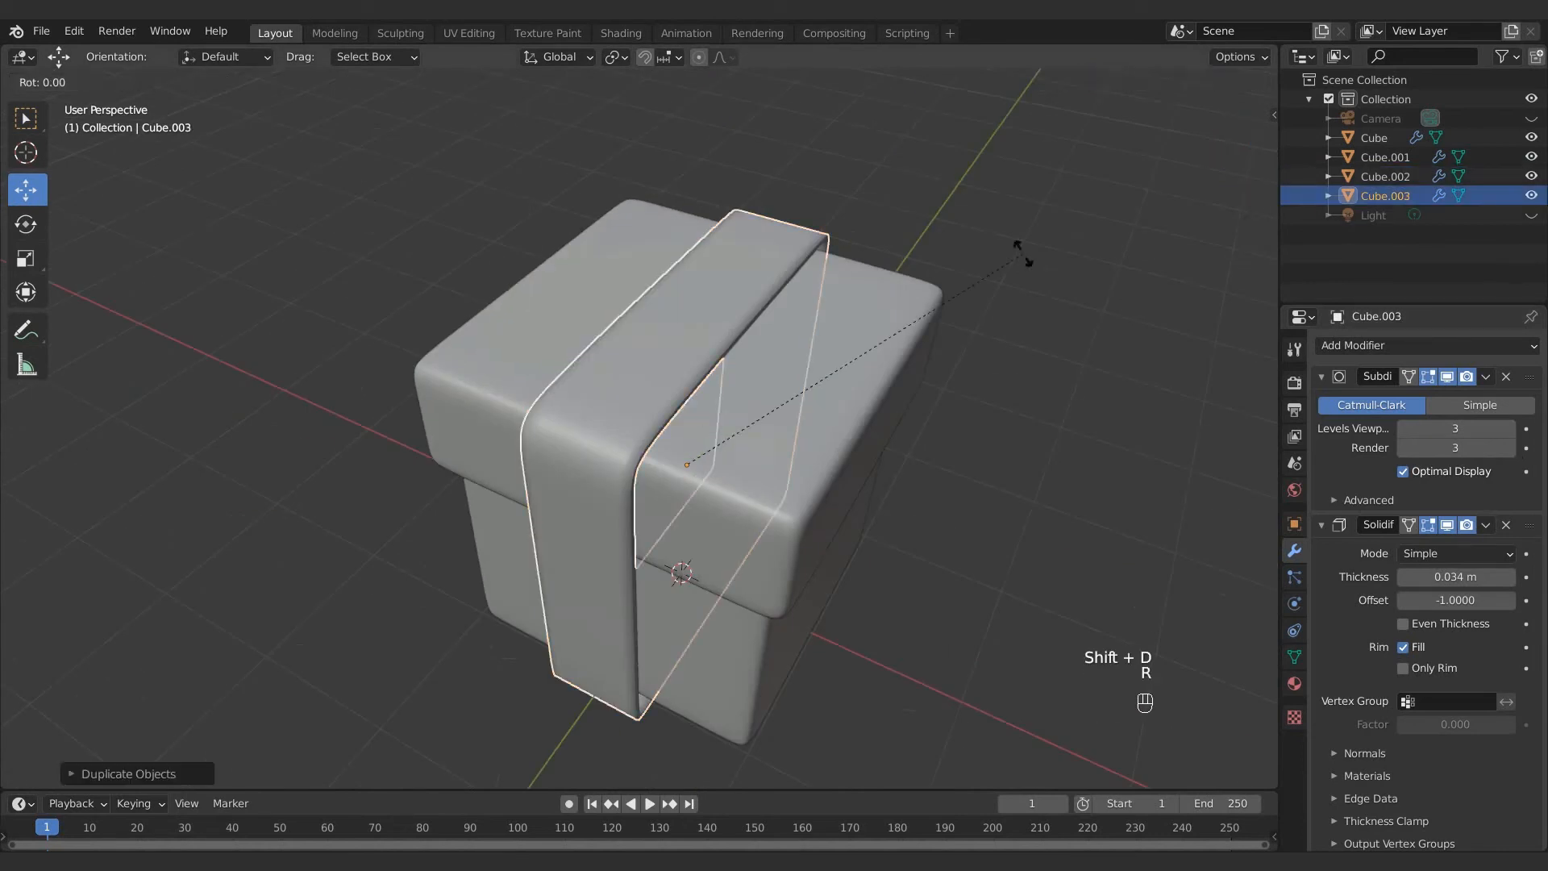
key("r")
key("y")
key("KP_9")
key("KP_0")
key("KP_Enter")
Step: Add a centred loop cut across the second band's top and raise it to arch over the first band
middle_click_drag(1005, 232, 732, 294)
key("Tab")
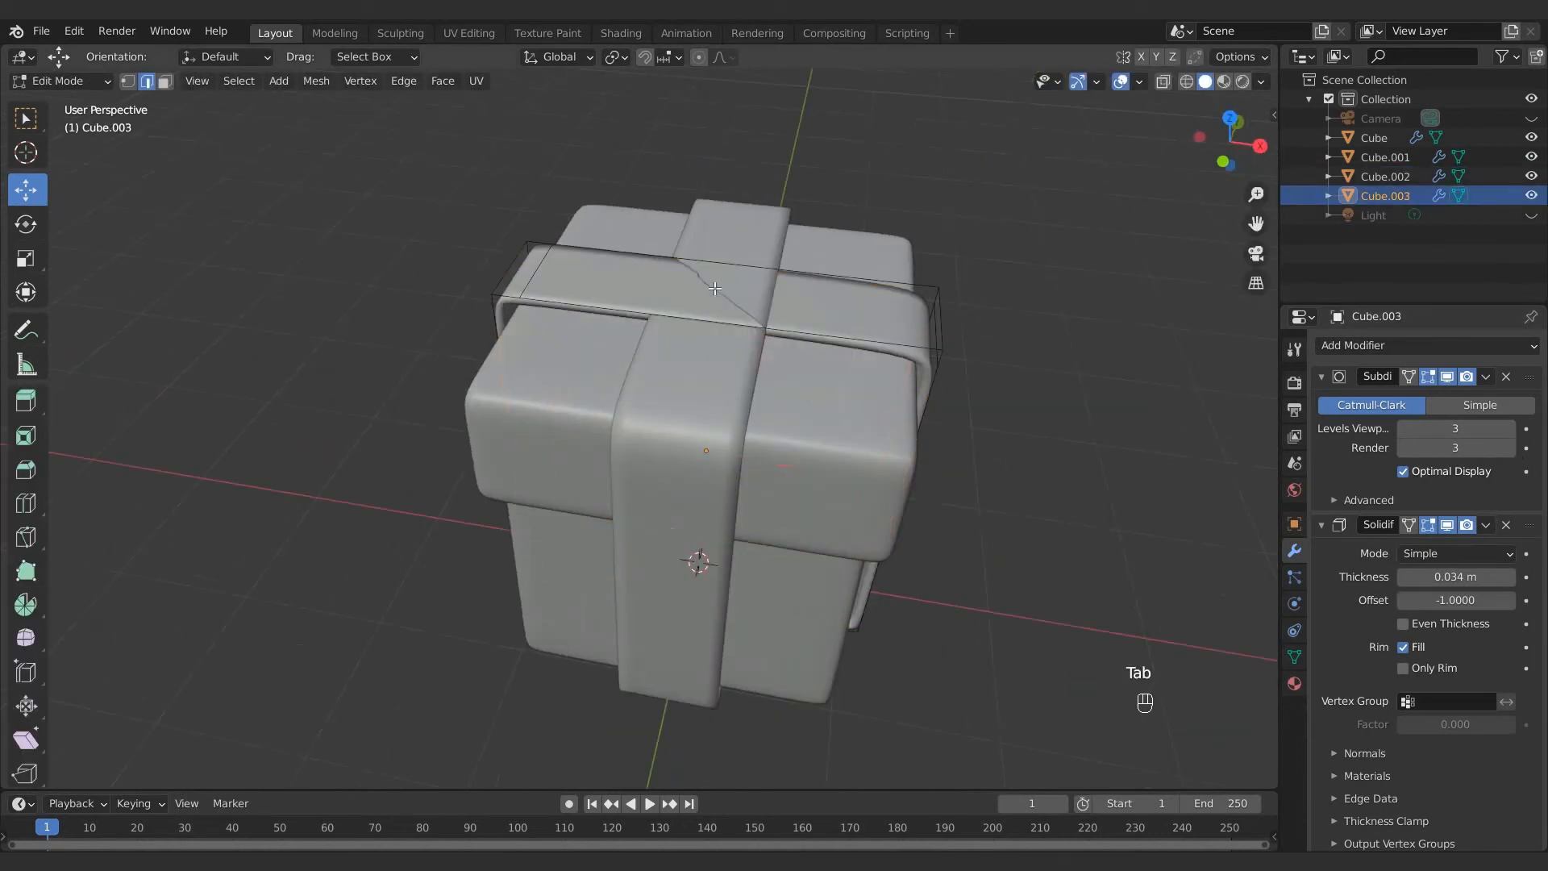
key("ctrl+r")
left_click(716, 288)
left_click(726, 287)
left_click_drag(735, 239, 734, 224)
key("Tab")
Step: Set the second ribbon band's Solidify thickness to 0.049 m
middle_click_drag(733, 225, 773, 231)
key("Tab")
key("Tab")
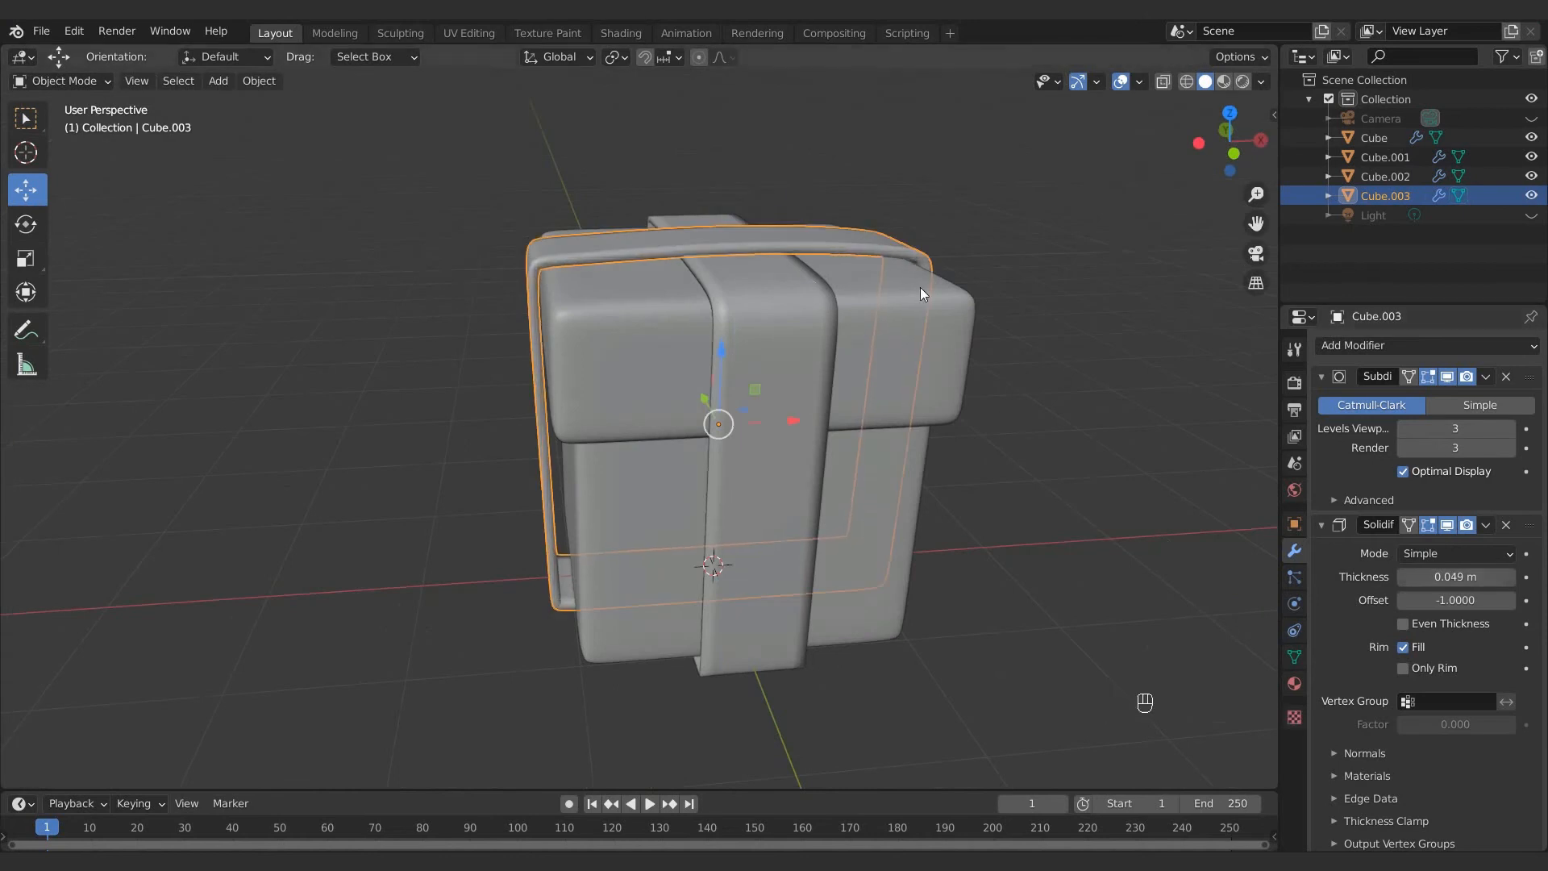
Step: Set the Solidify thickness of both crossing ribbon bands to 0.05 m
left_click(809, 305)
left_click(846, 252)
left_click(789, 274)
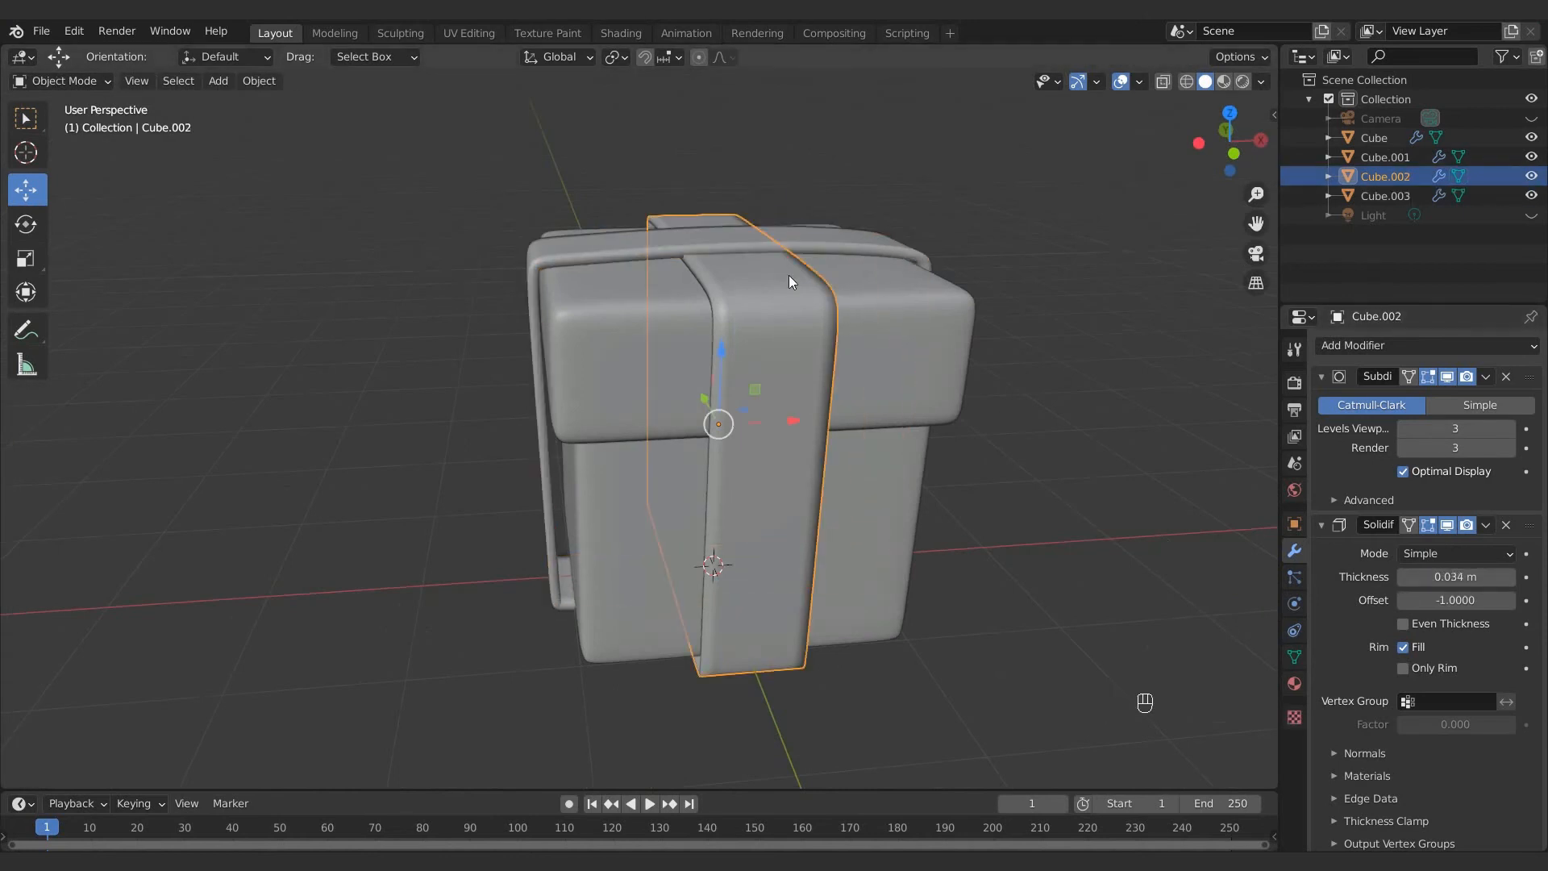
left_click(1465, 573)
type(".04")
key("Return")
left_click(839, 248)
left_click(1441, 573)
type(".05")
key("Return")
left_click(1060, 470)
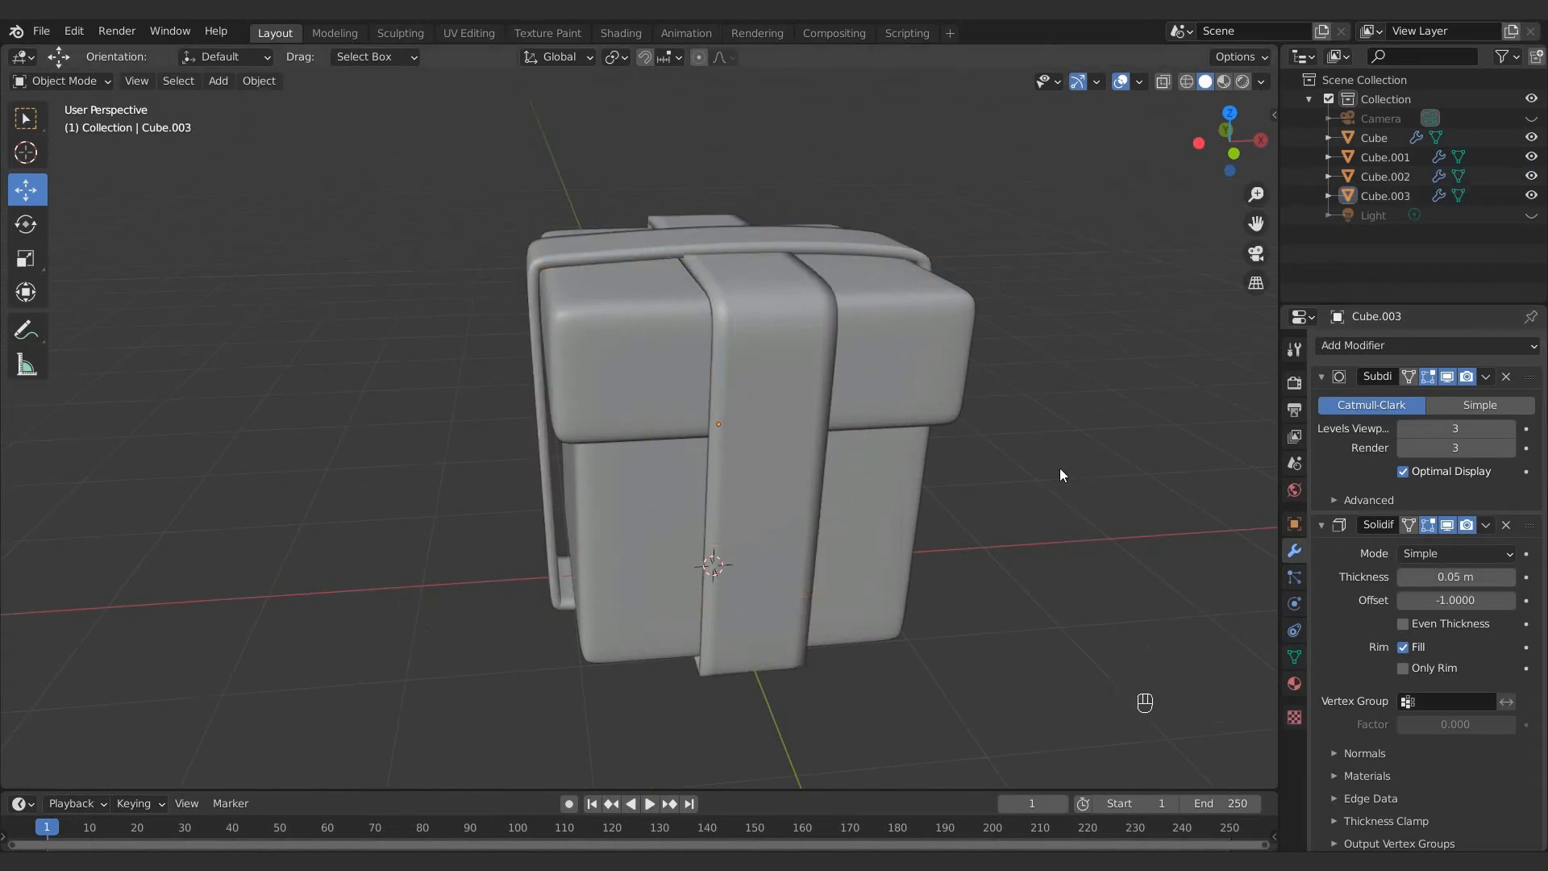
Step: Scale the lower vertices of the second ribbon band slightly inward to bring its sides closer to the box
key("Tab")
left_click(1163, 81)
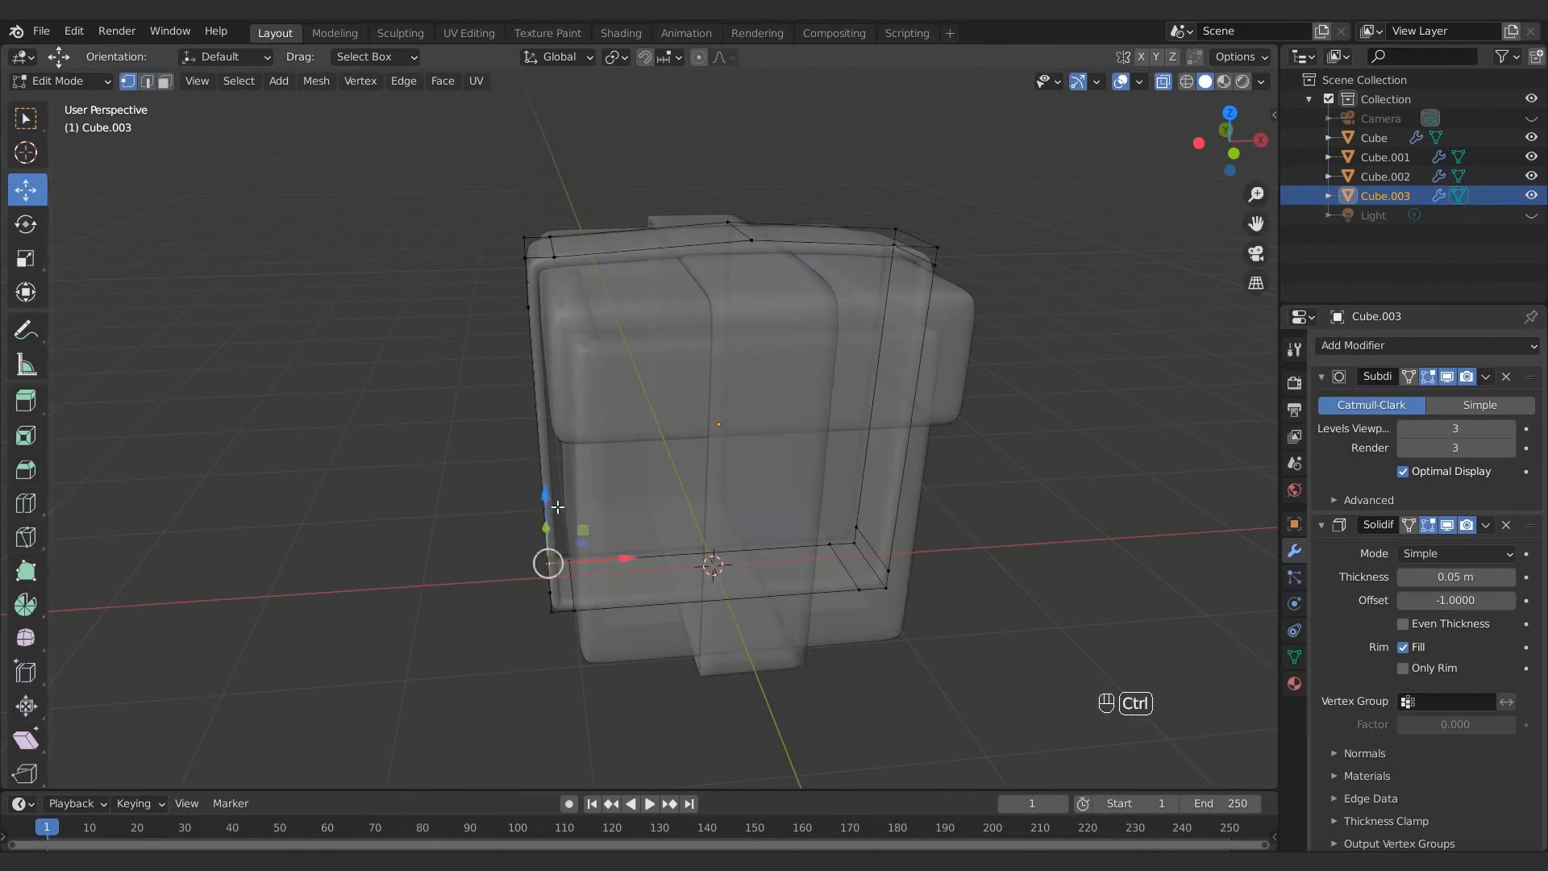
left_click_drag(558, 507, 1095, 645)
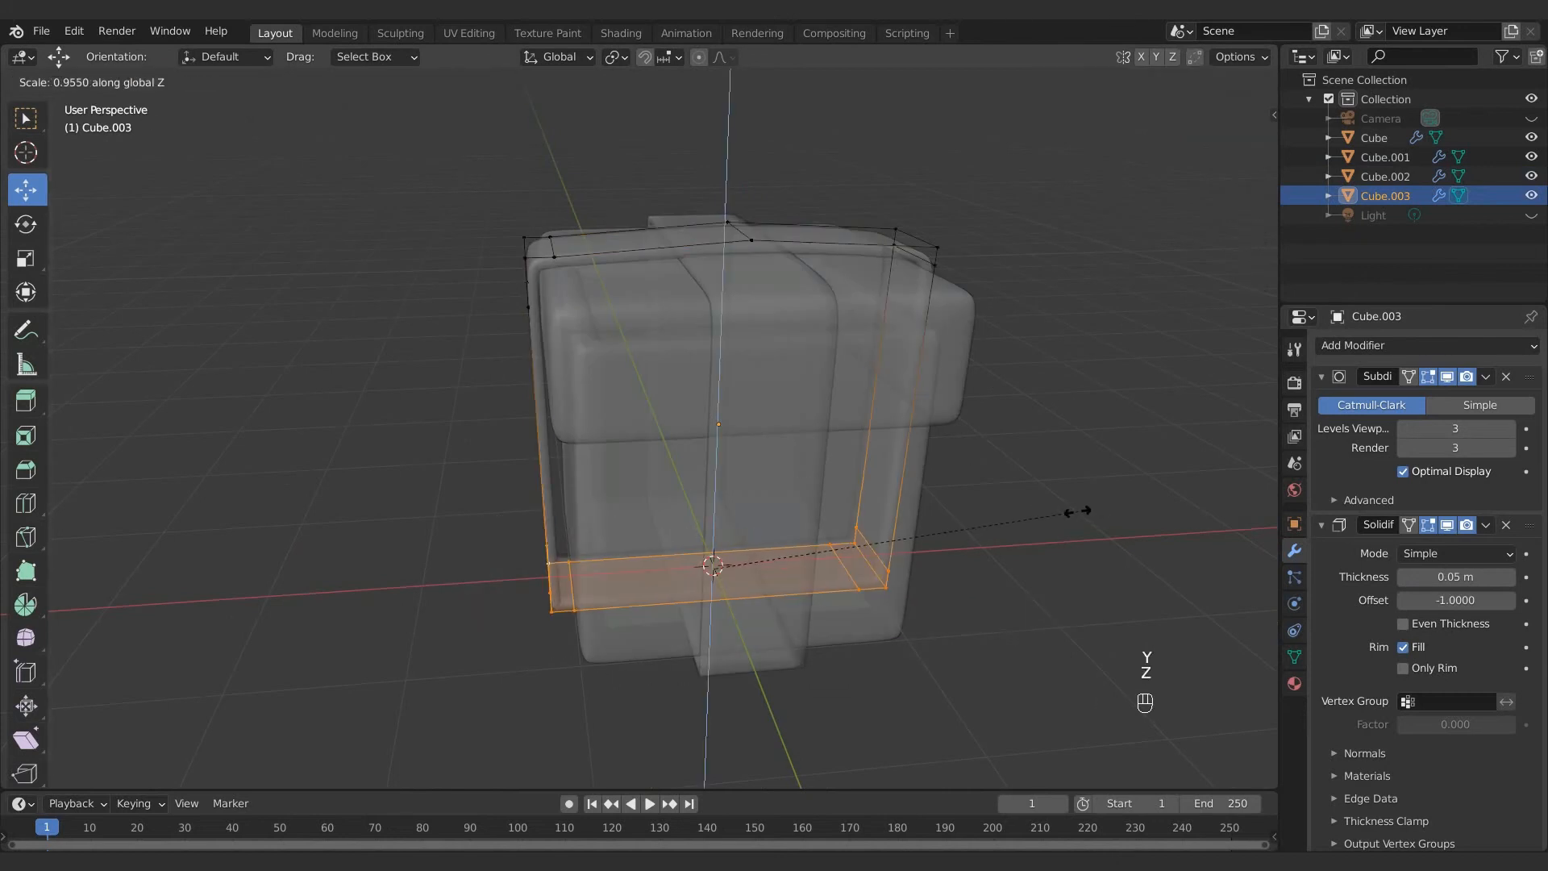
left_click(1070, 511)
key("Tab")
Step: Scale the lower vertices of the first ribbon band slightly inward along Y to bring its sides closer to the box
left_click(465, 597)
key("Tab")
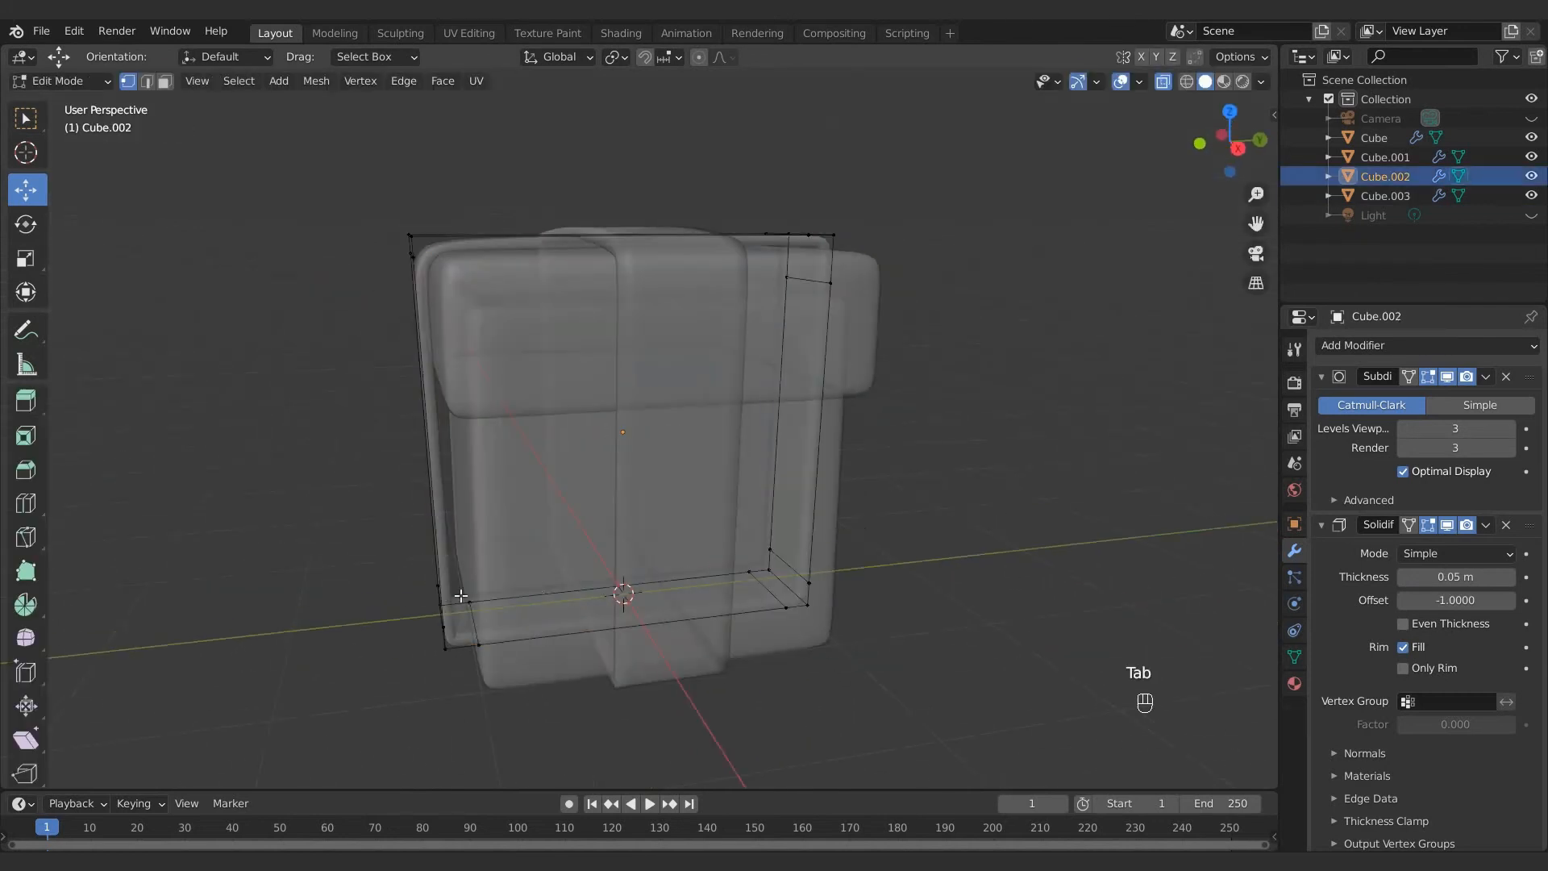
left_click_drag(372, 489, 1074, 658)
key("s")
key("y")
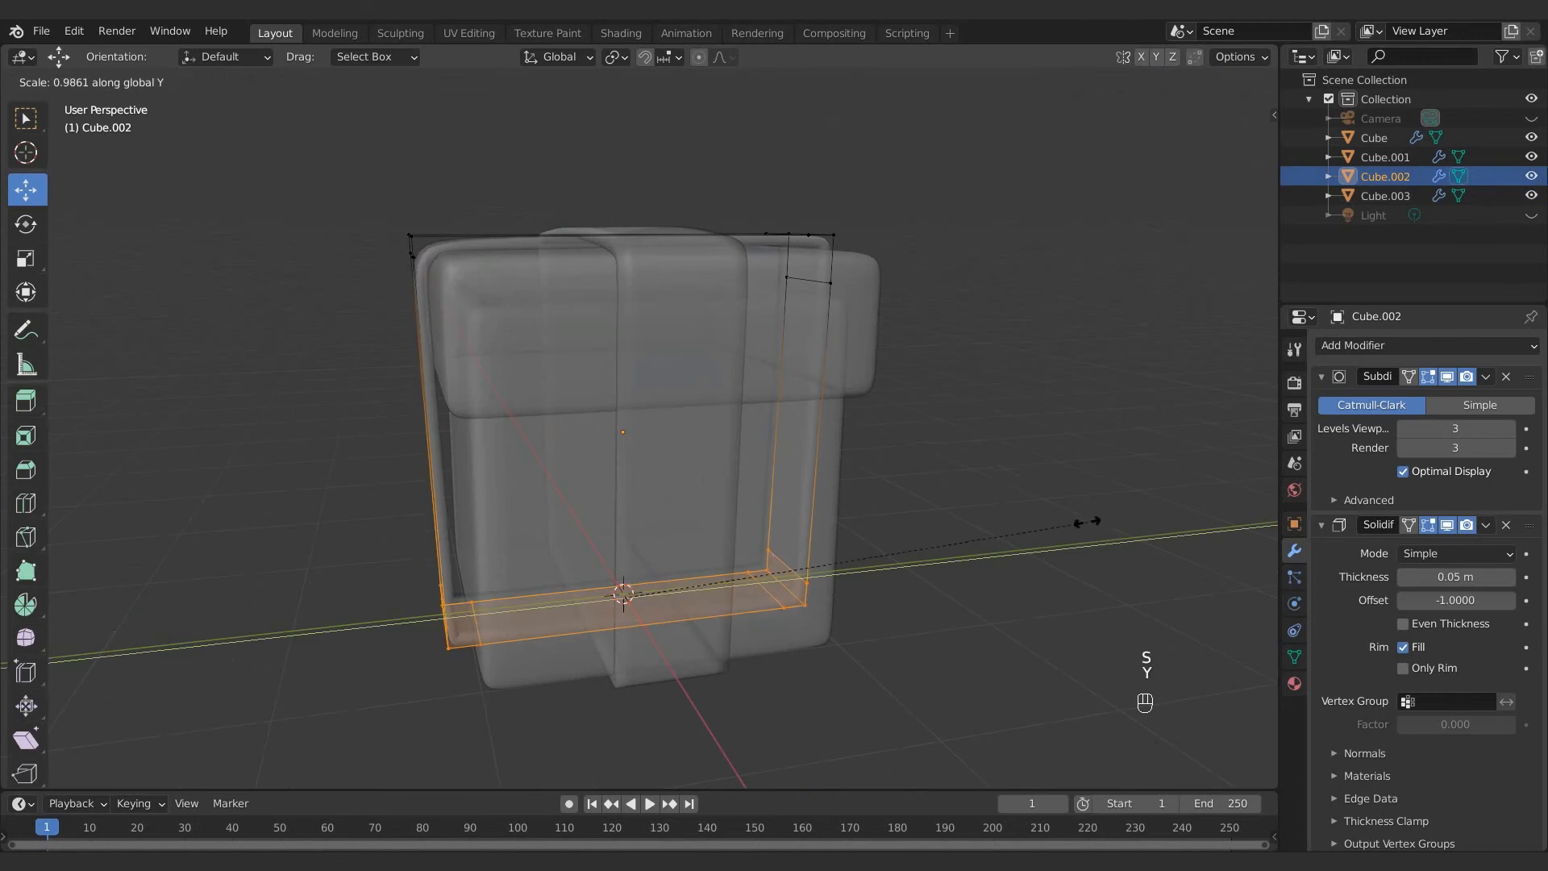
left_click(1022, 479)
key("Tab")
left_click(1023, 477)
left_click(1163, 82)
middle_click_drag(1034, 299, 947, 363)
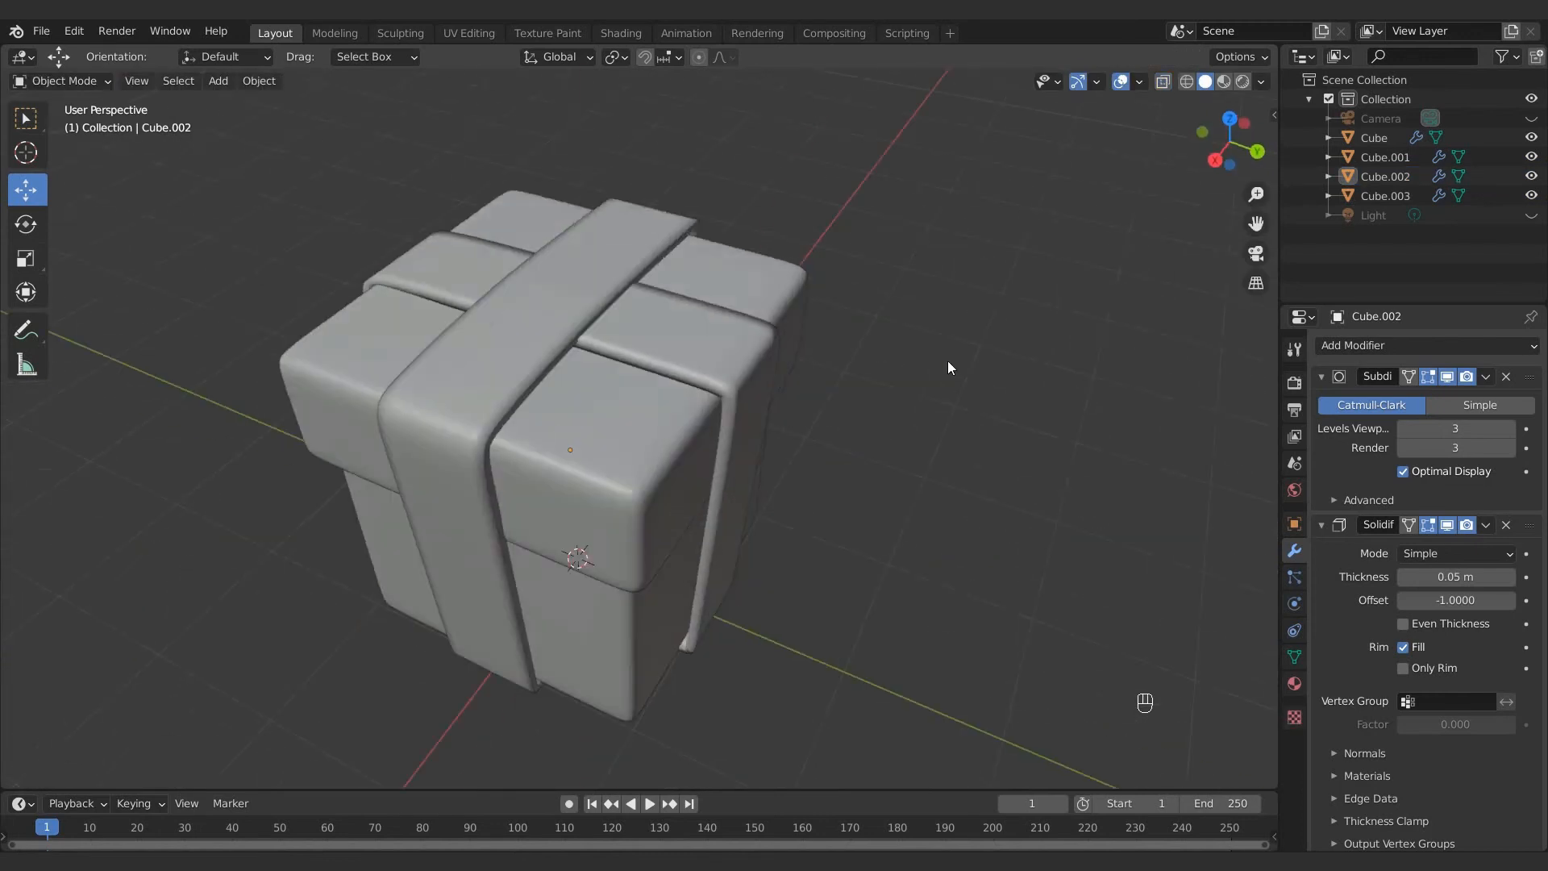
scroll(936, 414, "down", 4)
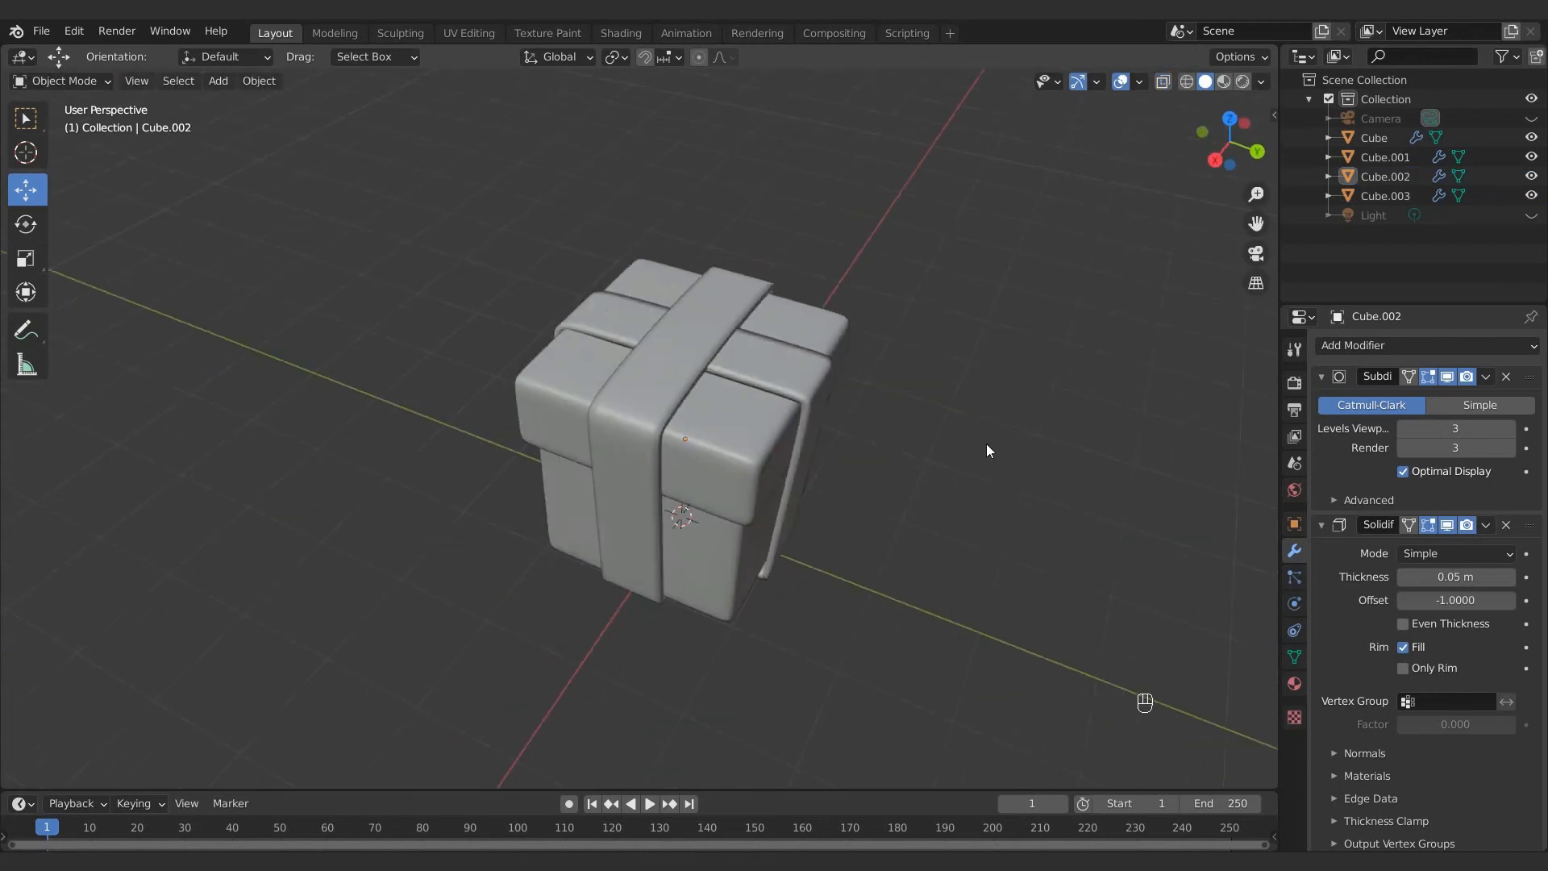
Step: Add a cube and raise it above the gift box lid
key("shift+a")
left_click(1059, 458)
left_click_drag(682, 466, 733, 214)
middle_click_drag(733, 215, 1021, 393)
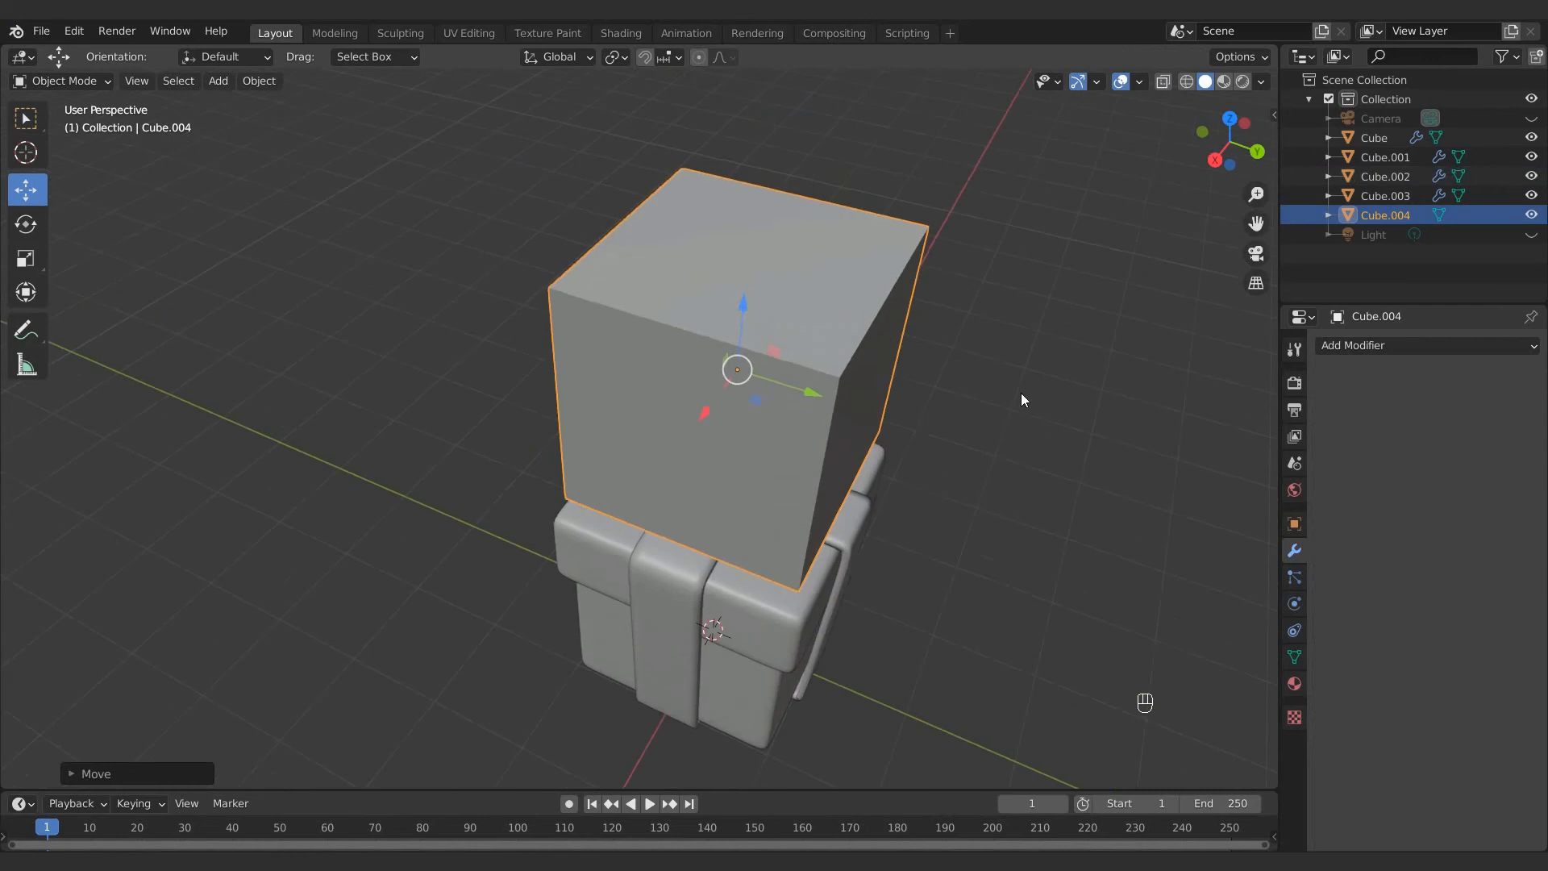
Step: Scale the new cube down along X and Z into a thin, low block spanning the lid
key("s")
key("x")
left_click(810, 365)
middle_click_drag(810, 364, 935, 377)
key("s")
key("z")
left_click(866, 326)
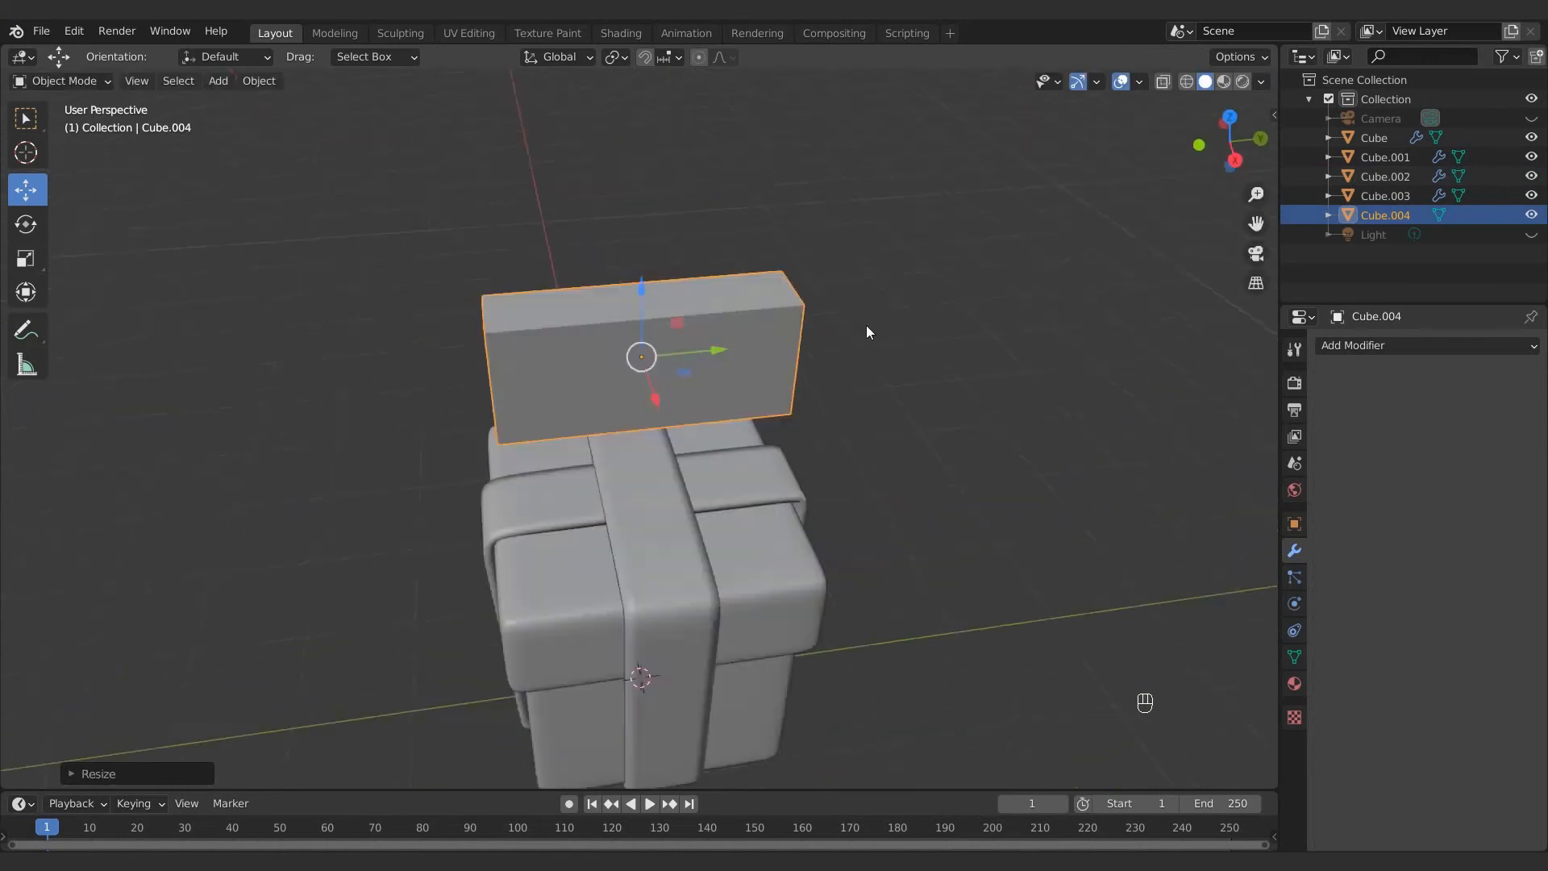
Step: Delete the block's two large opposite faces to leave an open rectangular loop
scroll(866, 326, "up", 3)
key("Tab")
middle_click_drag(616, 345, 830, 334)
key("Delete")
left_click(830, 334)
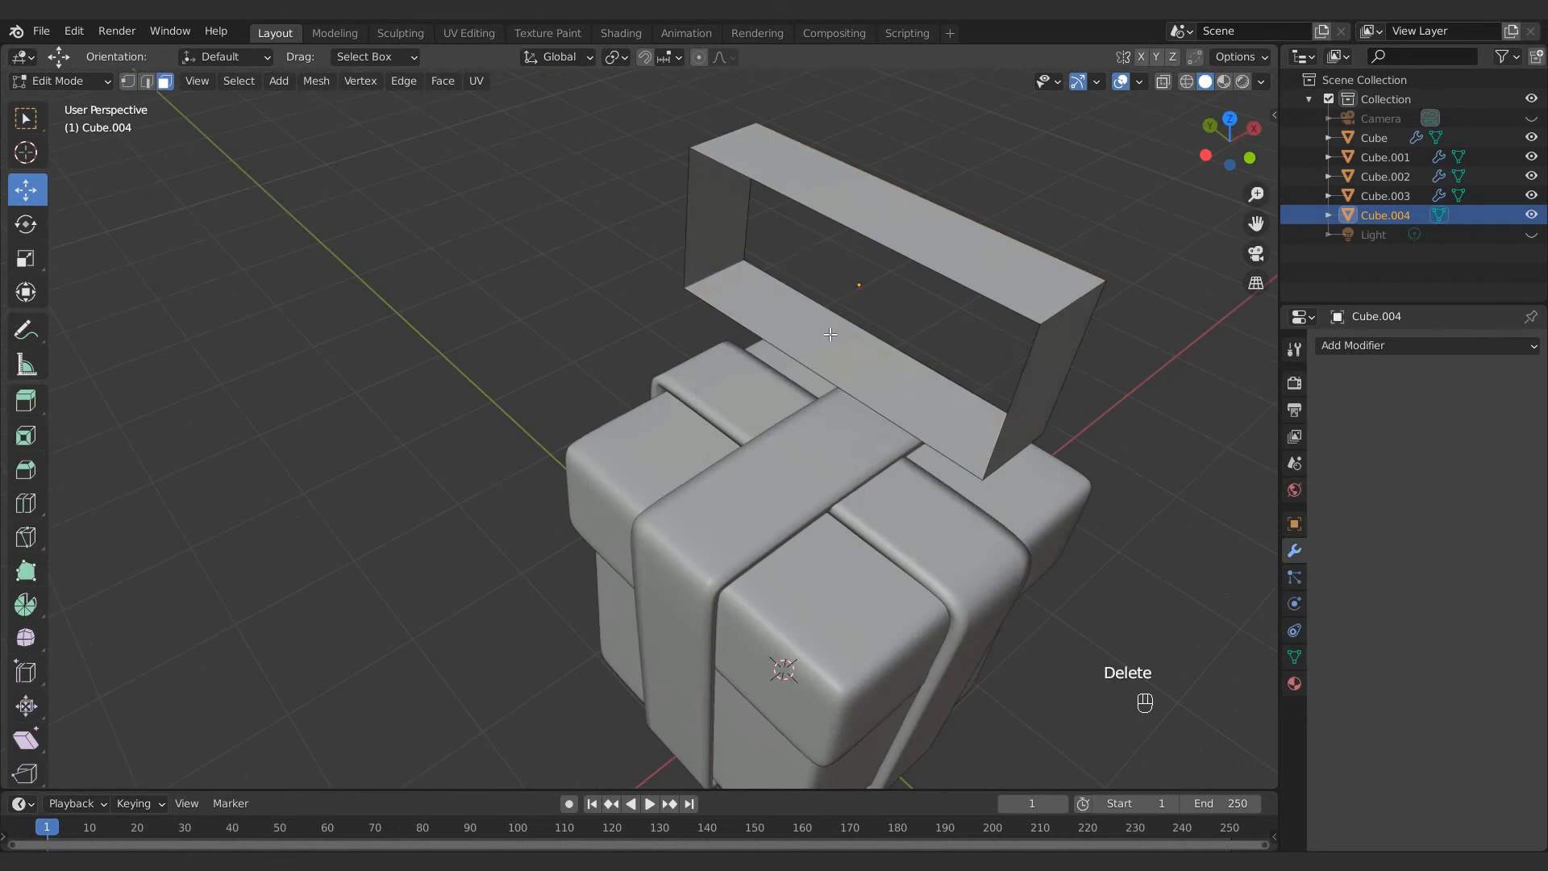
Step: Add a level 3 Subdivision Surface and a Solidify modifier with 0.05 m thickness to the loop
key("Tab")
key("ctrl+3")
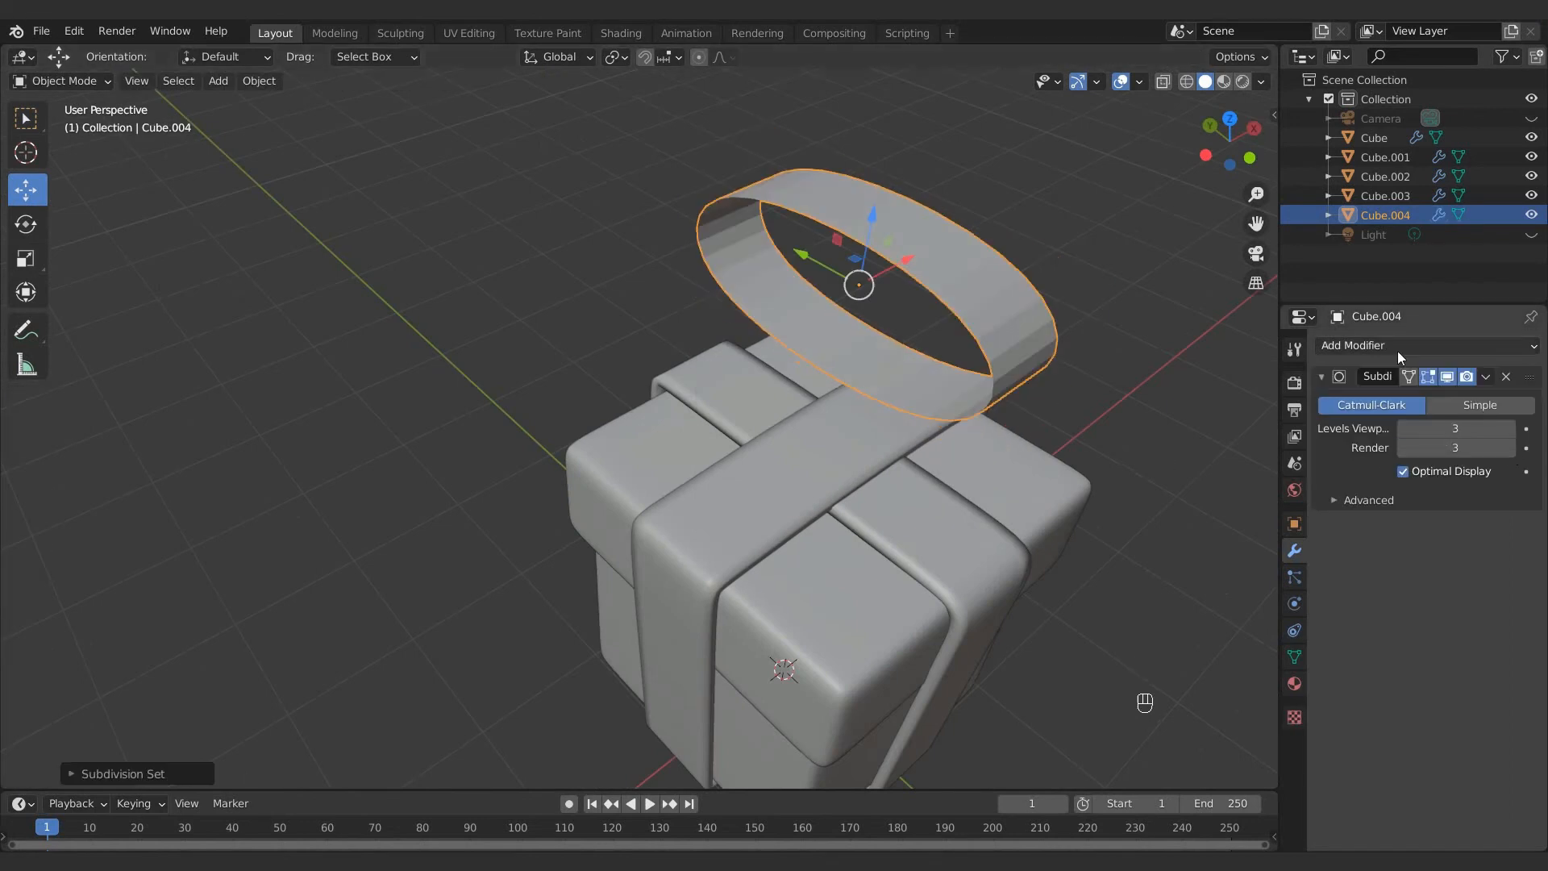
left_click(1375, 349)
left_click(1234, 682)
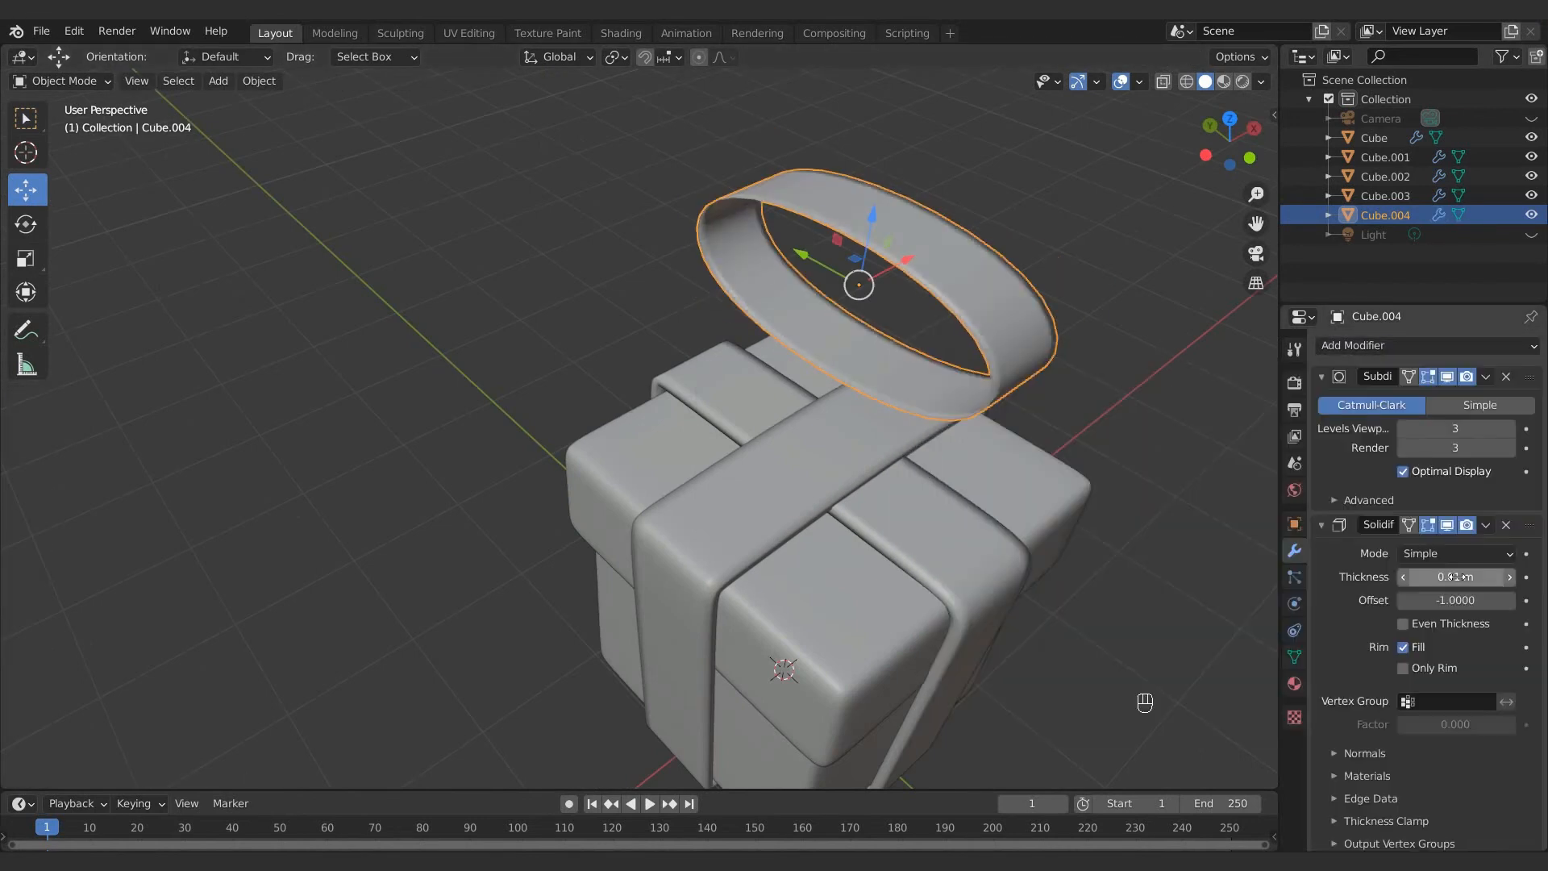
double_click(1457, 577)
type(".05")
key("Return")
Step: Enable even thickness on the loop's Solidify, place it before the subdivision, and raise its thickness to 0.142 m
middle_click_drag(1077, 372, 1047, 407)
left_click(1404, 623)
middle_click_drag(942, 426, 977, 474)
scroll(978, 474, "up", 2)
middle_click_drag(822, 388, 845, 390)
left_click_drag(1529, 526, 1529, 358)
left_click_drag(1474, 429, 1501, 430, "shift")
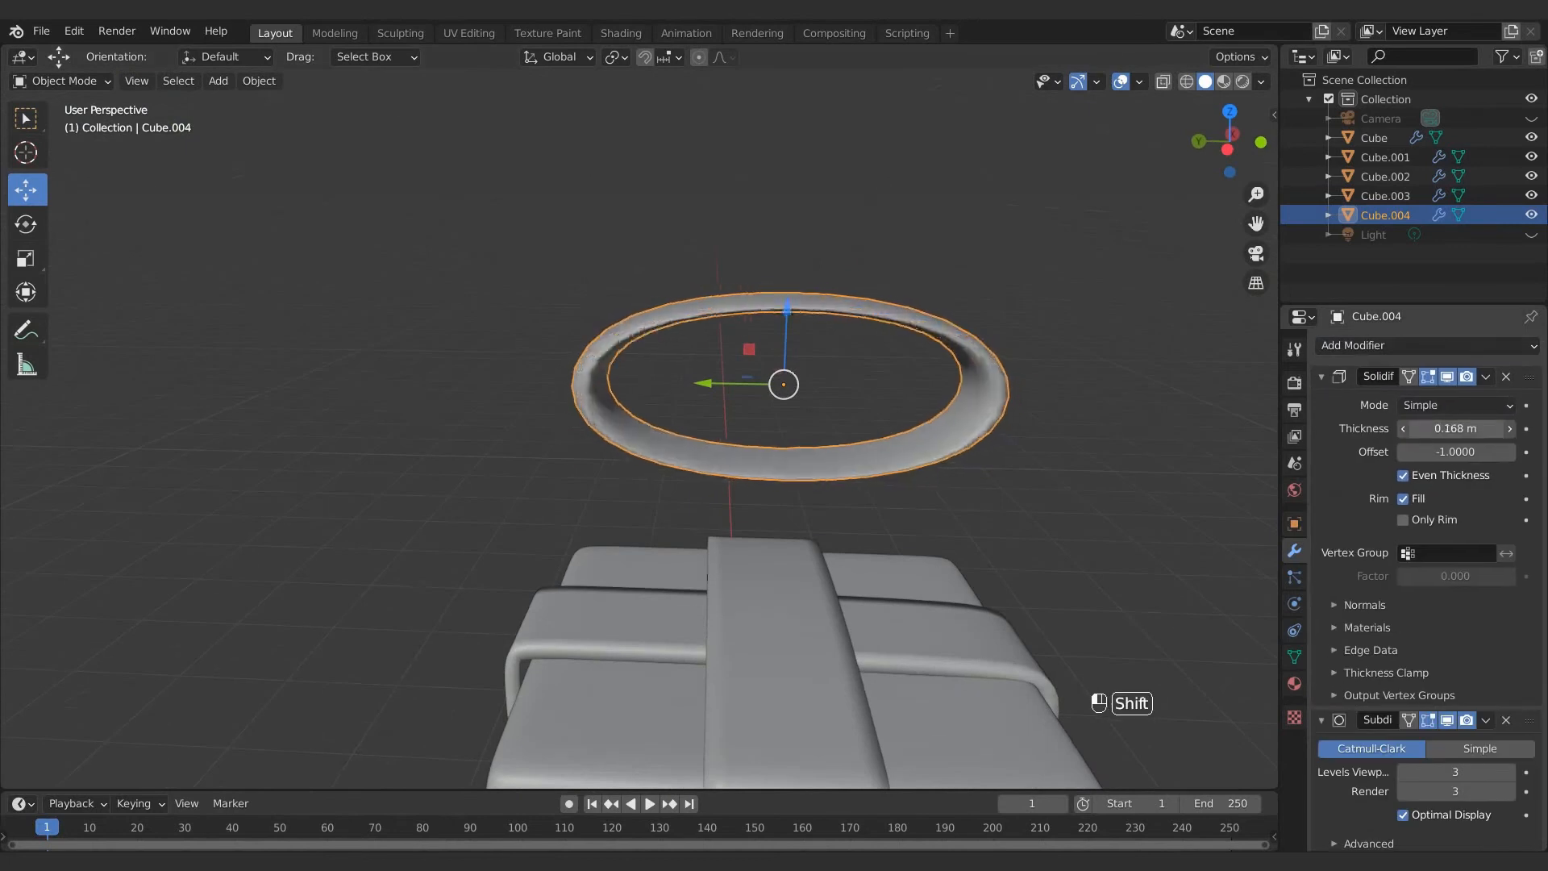
Step: Switch the loop's Solidify rim fill off and back on to compare the shape
middle_click_drag(1068, 429, 1020, 437)
left_click(1403, 497)
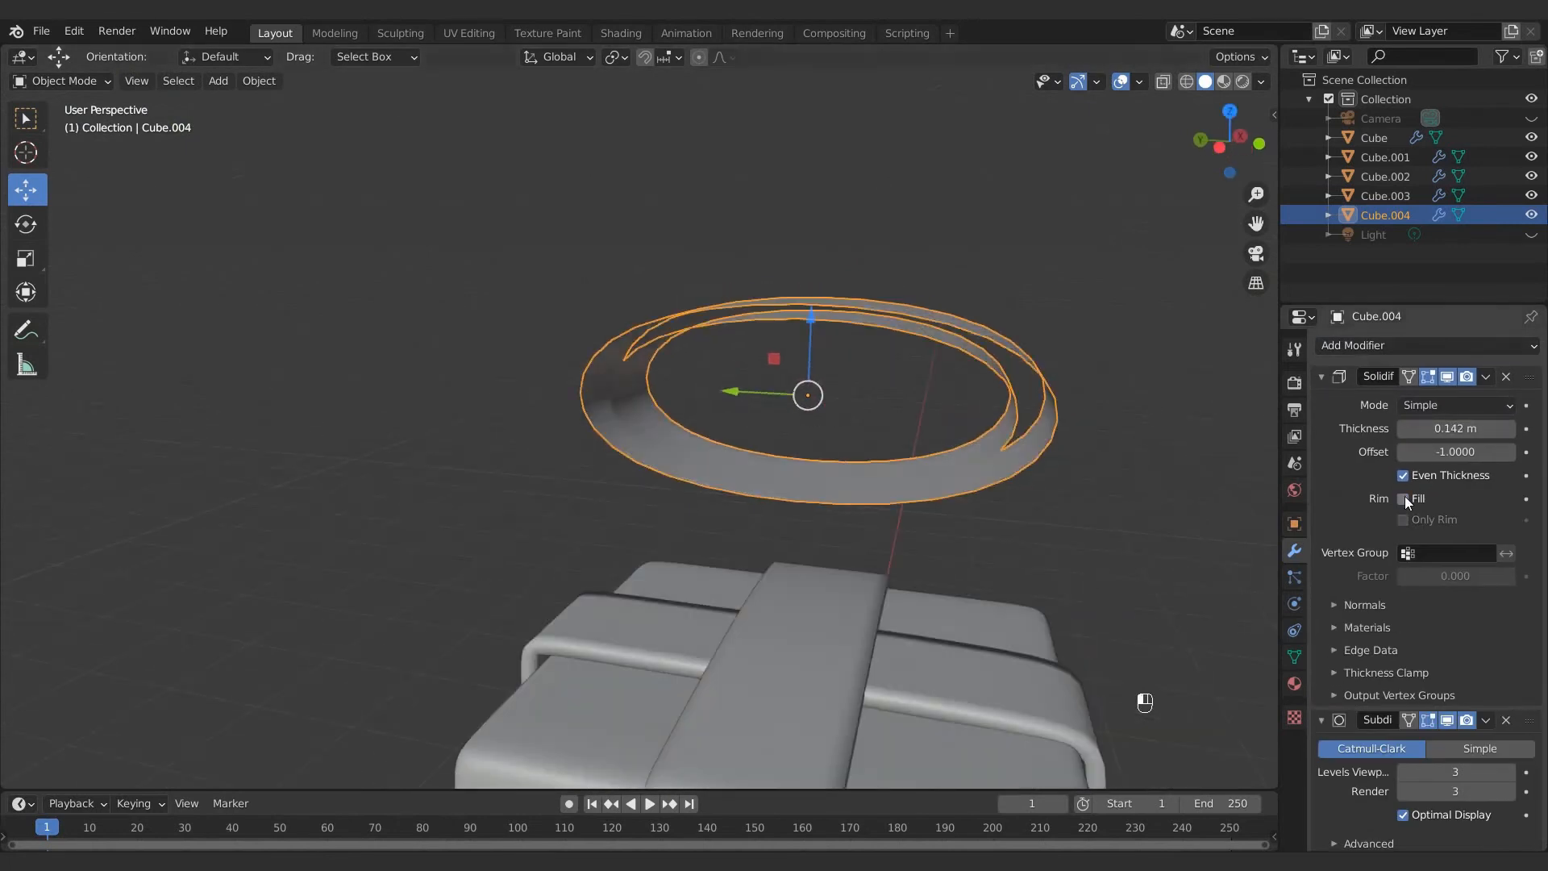
left_click(1403, 497)
middle_click_drag(1180, 454, 1057, 454)
Step: Add loop cuts running around the loop's strip close to its front and back edges
key("Tab")
middle_click_drag(902, 346, 863, 286)
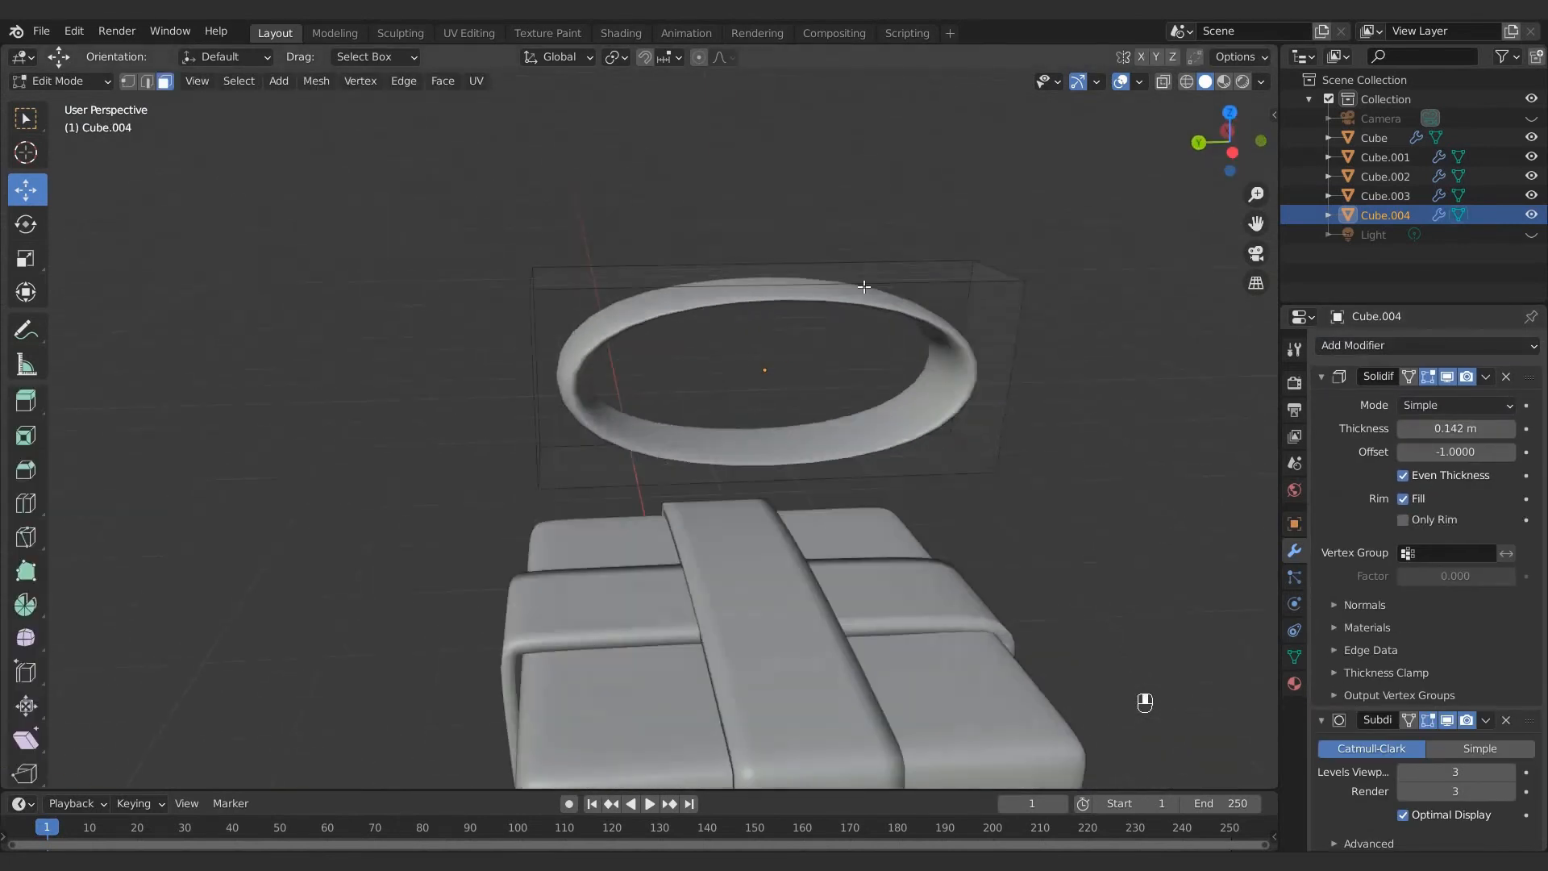
middle_click_drag(709, 300, 929, 332)
key("ctrl+r")
left_click(873, 419)
left_click(917, 422)
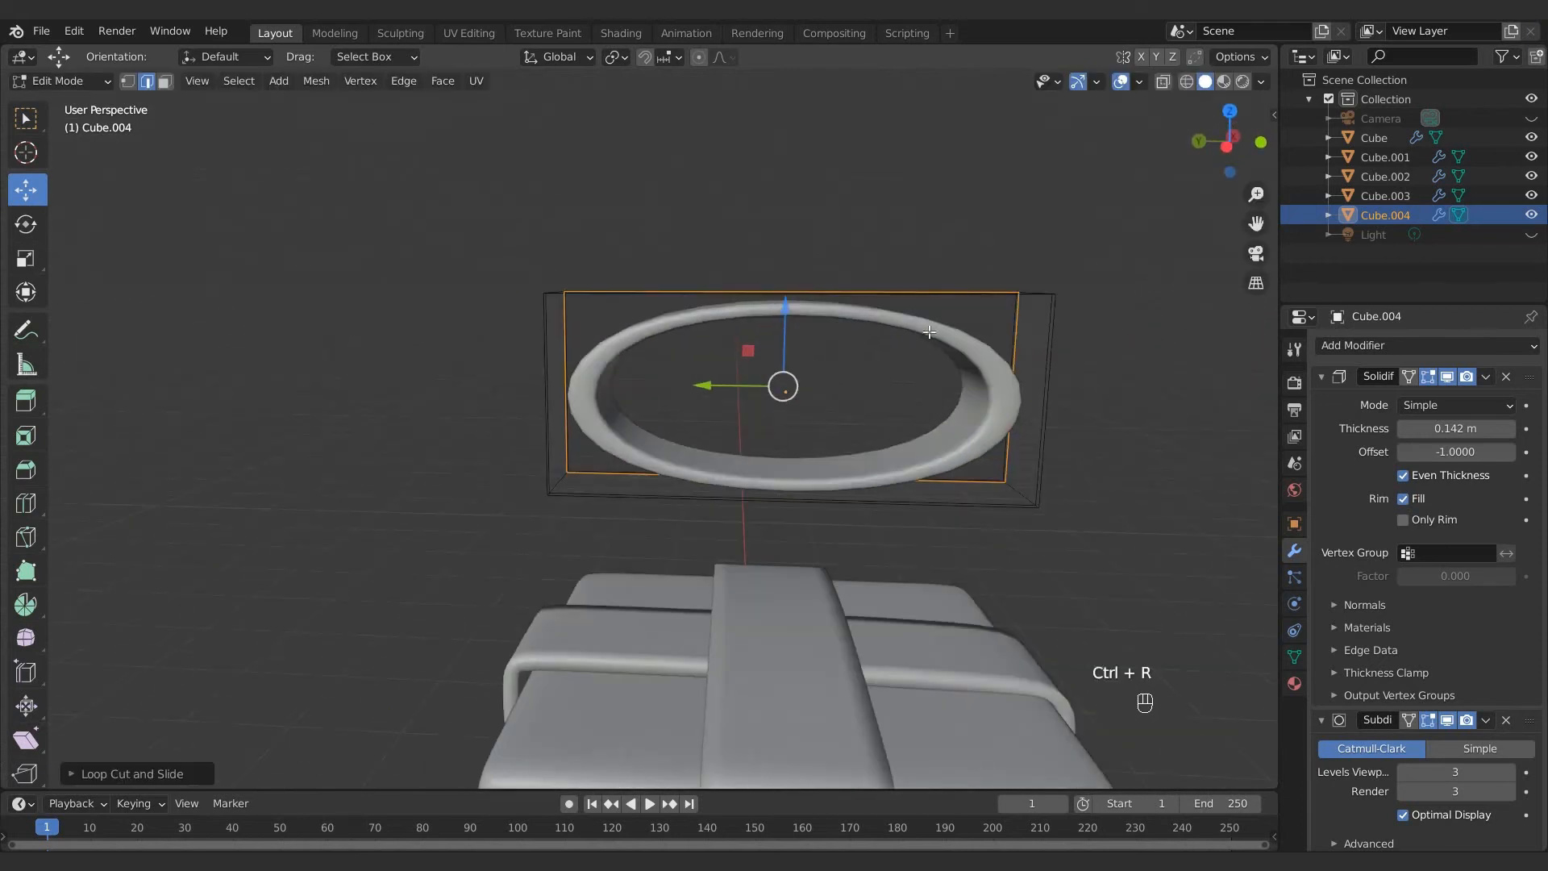
Step: Add a centred loop cut across the loop's top face and another across its bottom face
middle_click_drag(1078, 220, 1070, 286)
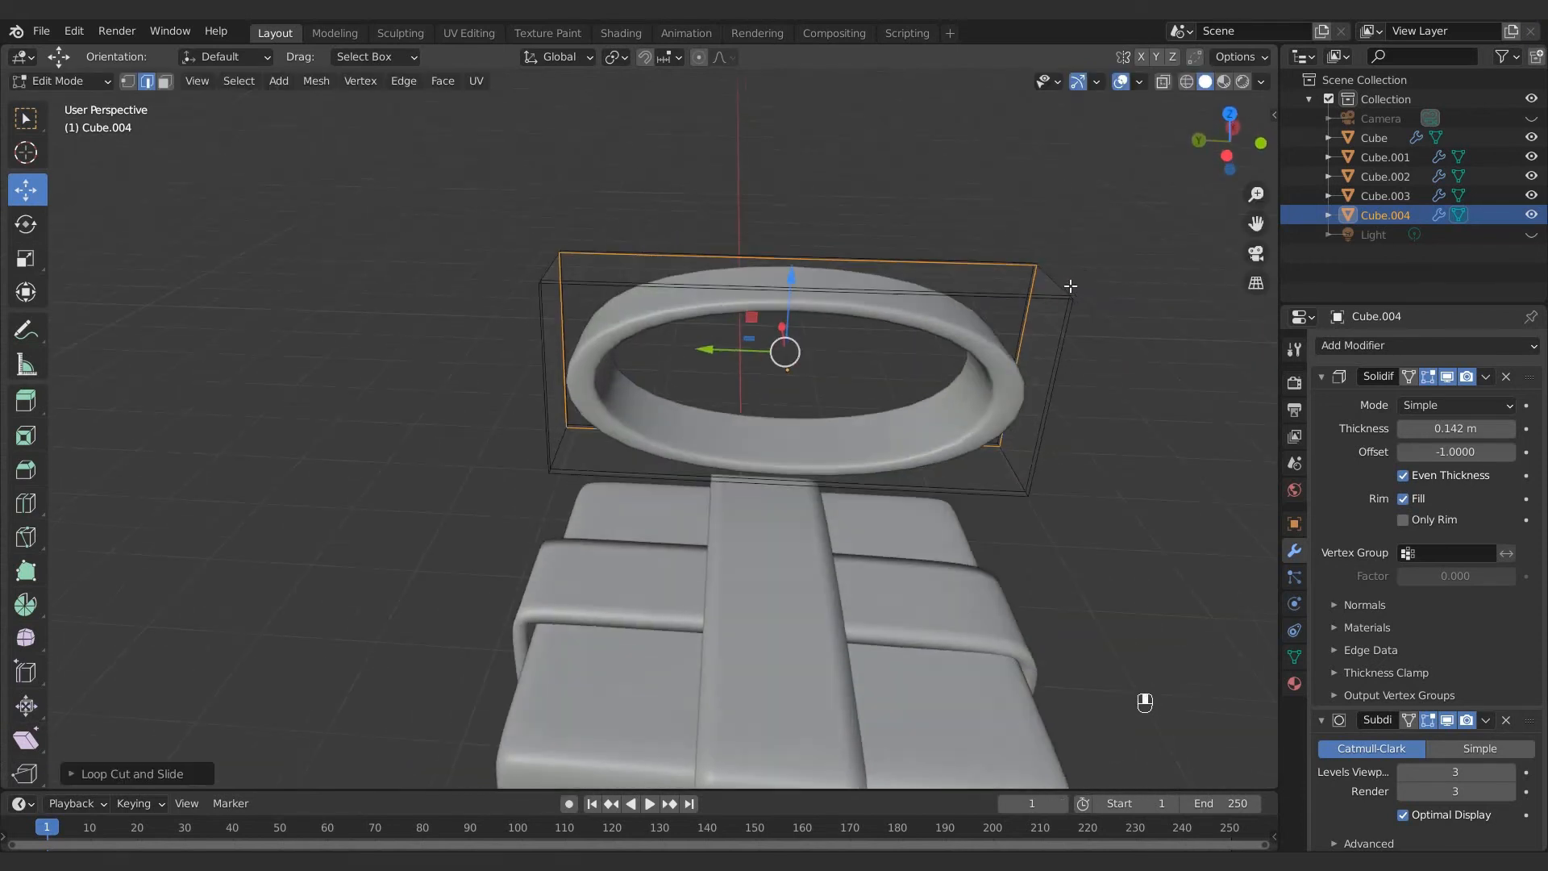
left_click(796, 279)
left_click(795, 278)
key("ctrl+r")
left_click(781, 468)
left_click(781, 468)
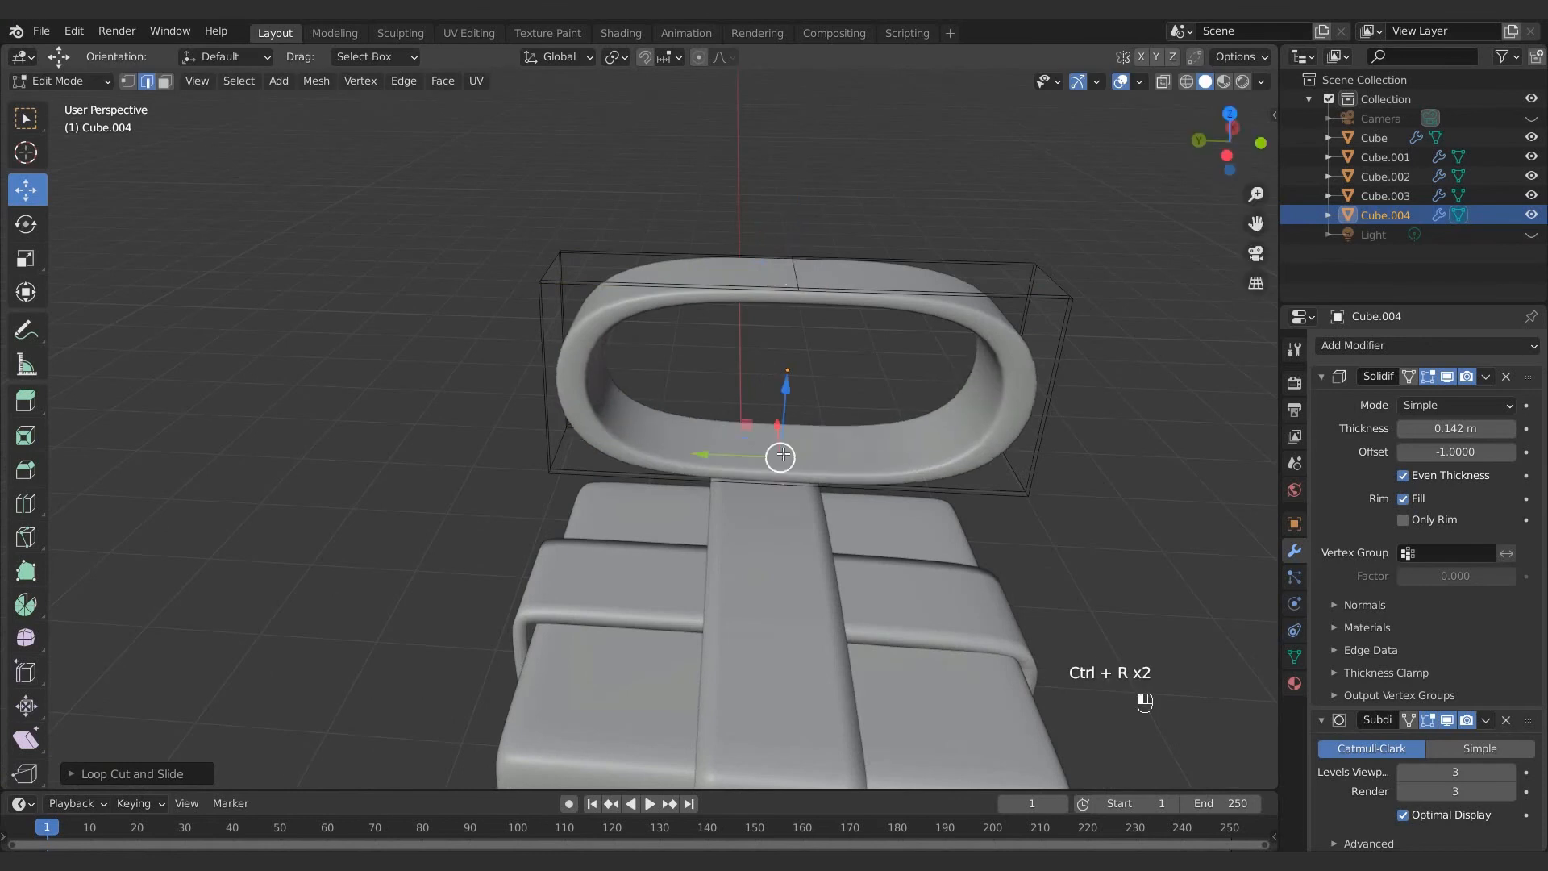
key("Tab")
middle_click_drag(951, 332, 953, 342)
Step: Try a loop cut across one end face of the loop
key("Tab")
key("ctrl+r")
left_click(1046, 397)
key("Escape")
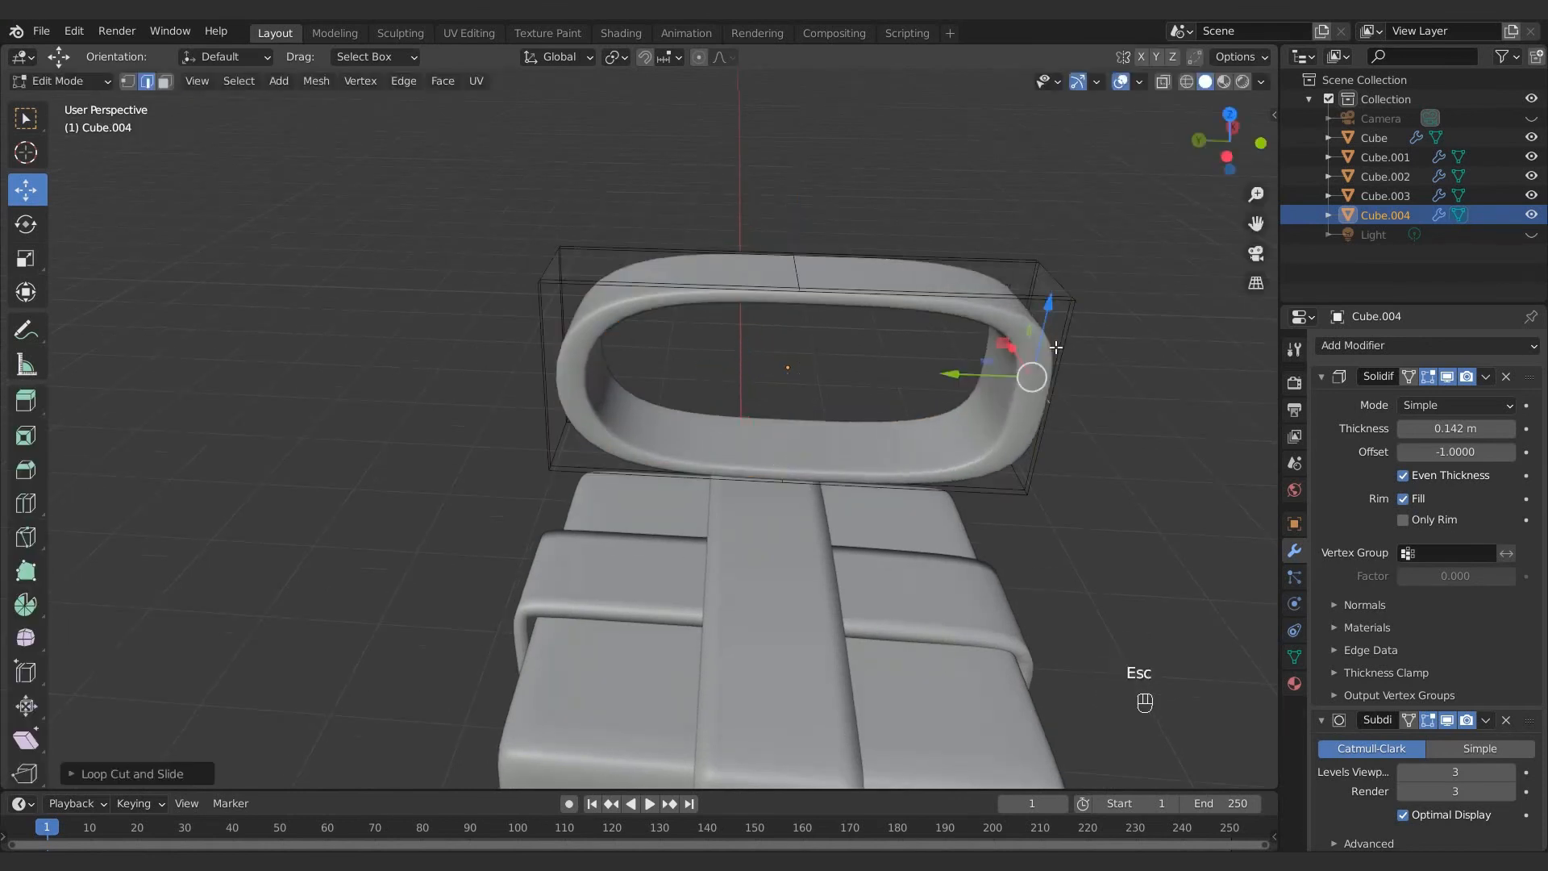
key("ctrl+z")
Step: Add a loop cut across one half of the loop's top face
key("ctrl+r")
left_click(973, 292)
key("Escape")
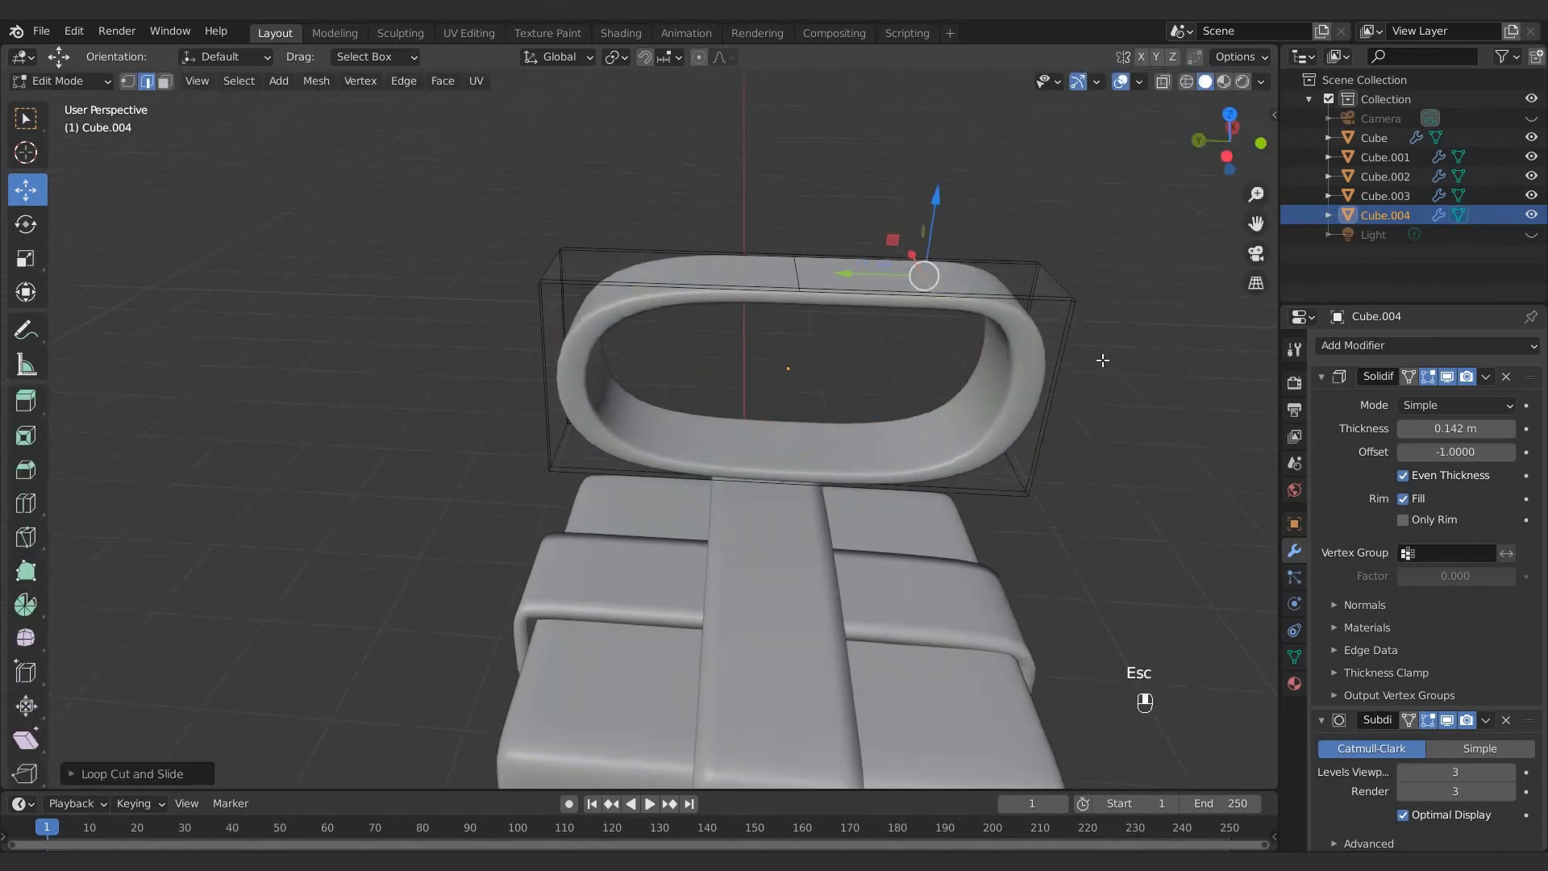
key("Tab")
left_click(1092, 361)
Step: Lower the ribbon loop onto the top of the gift box
middle_click_drag(1102, 359, 1061, 387)
left_click(1047, 383)
scroll(1061, 387, "down", 2)
left_click_drag(876, 320, 875, 408)
Step: Duplicate the ribbon loop in place and rotate the copy 90° about Z
key("shift+f")
key("shift+d")
right_click(888, 387)
type("rz90")
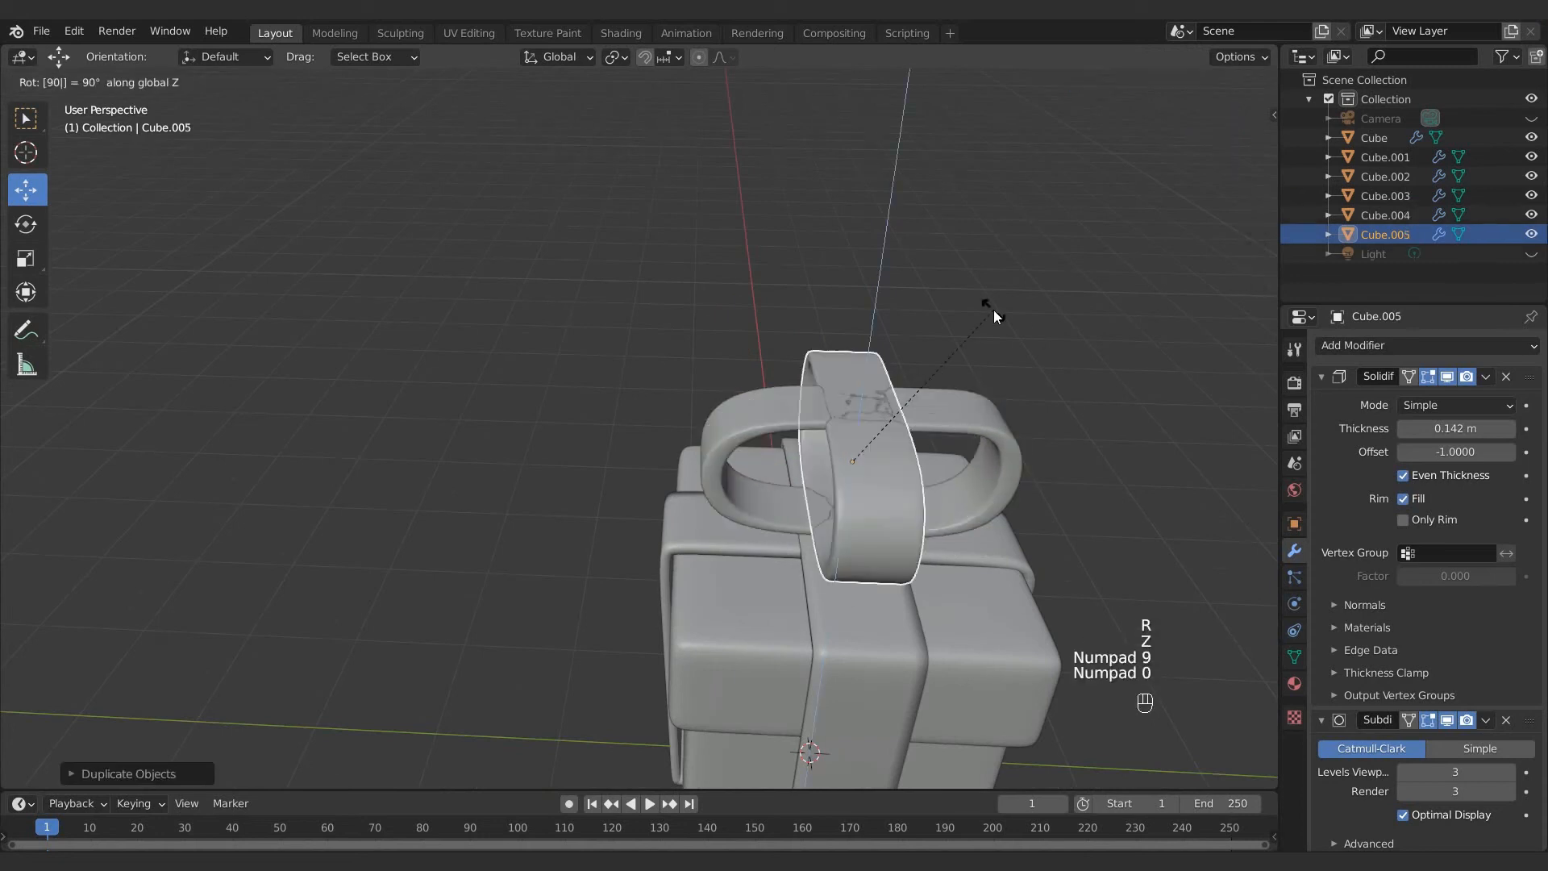
key("Return")
Step: Scale the original loop's mesh to about half size and lower it to form the bow's knot
middle_click_drag(997, 515, 952, 548)
left_click(932, 487)
key("Tab")
key("a")
key("s")
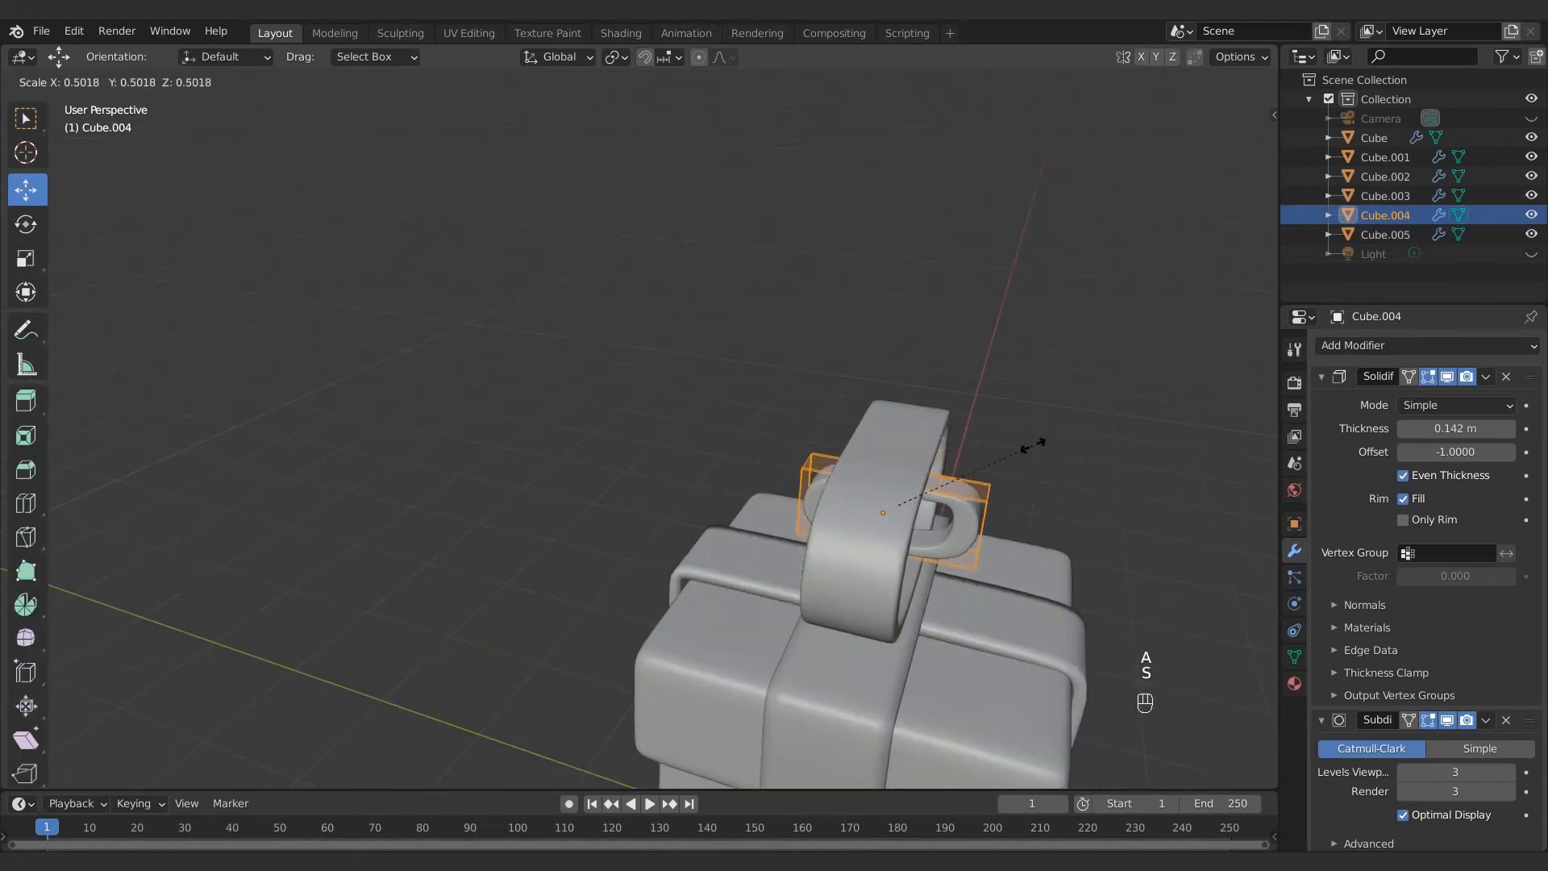
left_click(1034, 446)
middle_click_drag(1033, 464, 976, 448)
key("Tab")
left_click_drag(900, 472, 895, 524)
left_click(1085, 441)
Step: Open the large bow loop's mesh for editing
middle_click_drag(1085, 441, 977, 298)
left_click(849, 356)
key("Tab")
middle_click_drag(849, 357, 795, 349)
Step: Try lowering the centre edge of the large loop's top
left_click(661, 354)
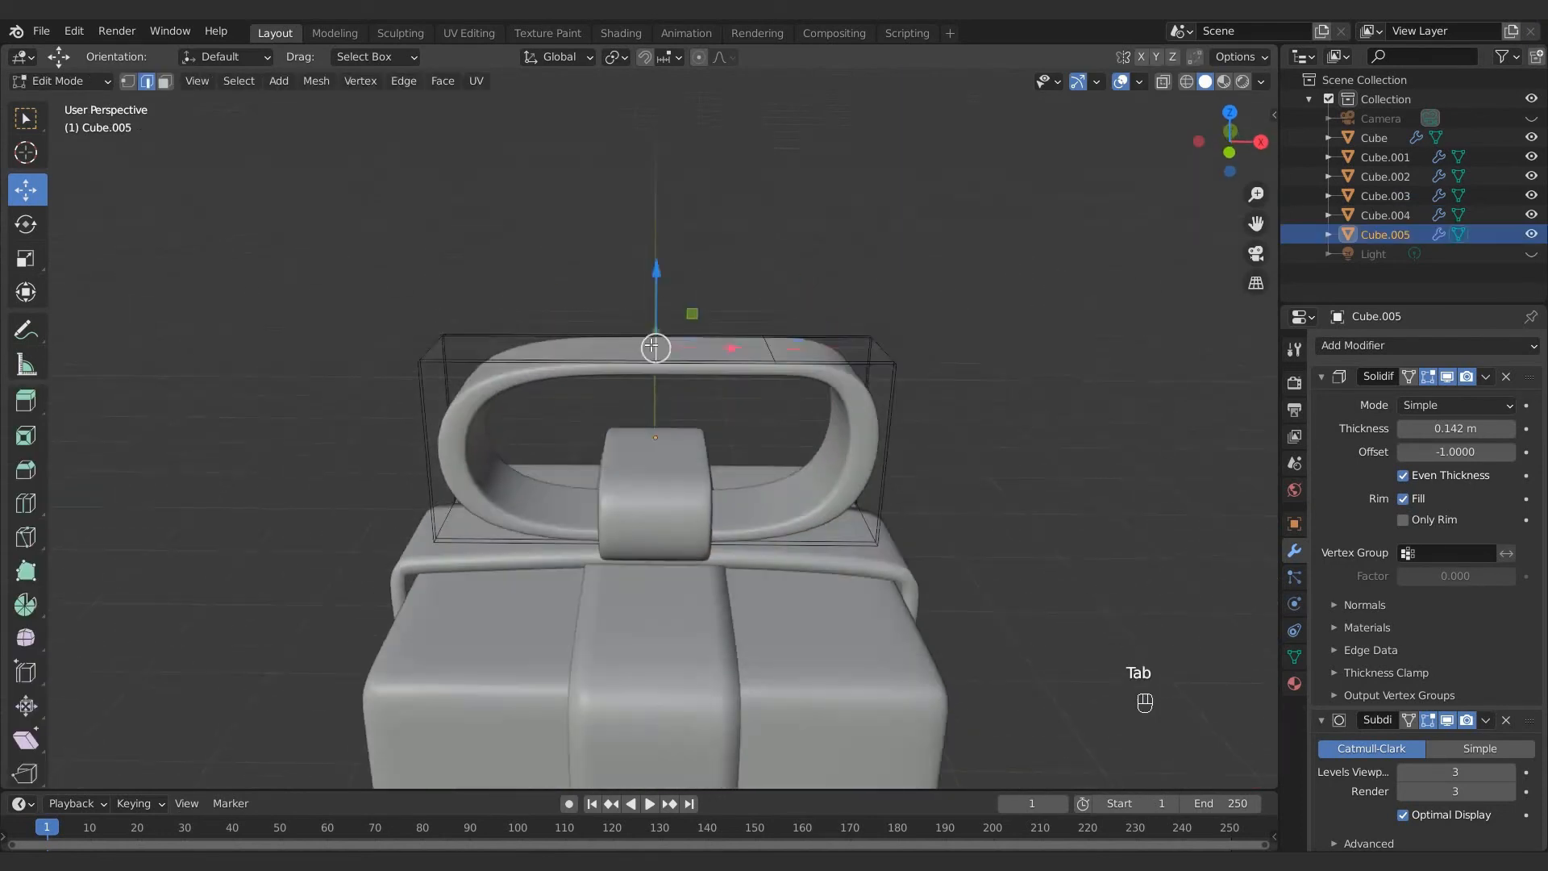
left_click_drag(657, 303, 659, 365)
key("ctrl+z")
mouse_move(659, 365)
middle_mouse_down()
mouse_move(764, 390)
mouse_move(650, 347)
middle_mouse_up()
key("ctrl+z")
Step: Add a loop cut across the other half of the large loop's top and pull its centre edge down into a bow
double_click(536, 366)
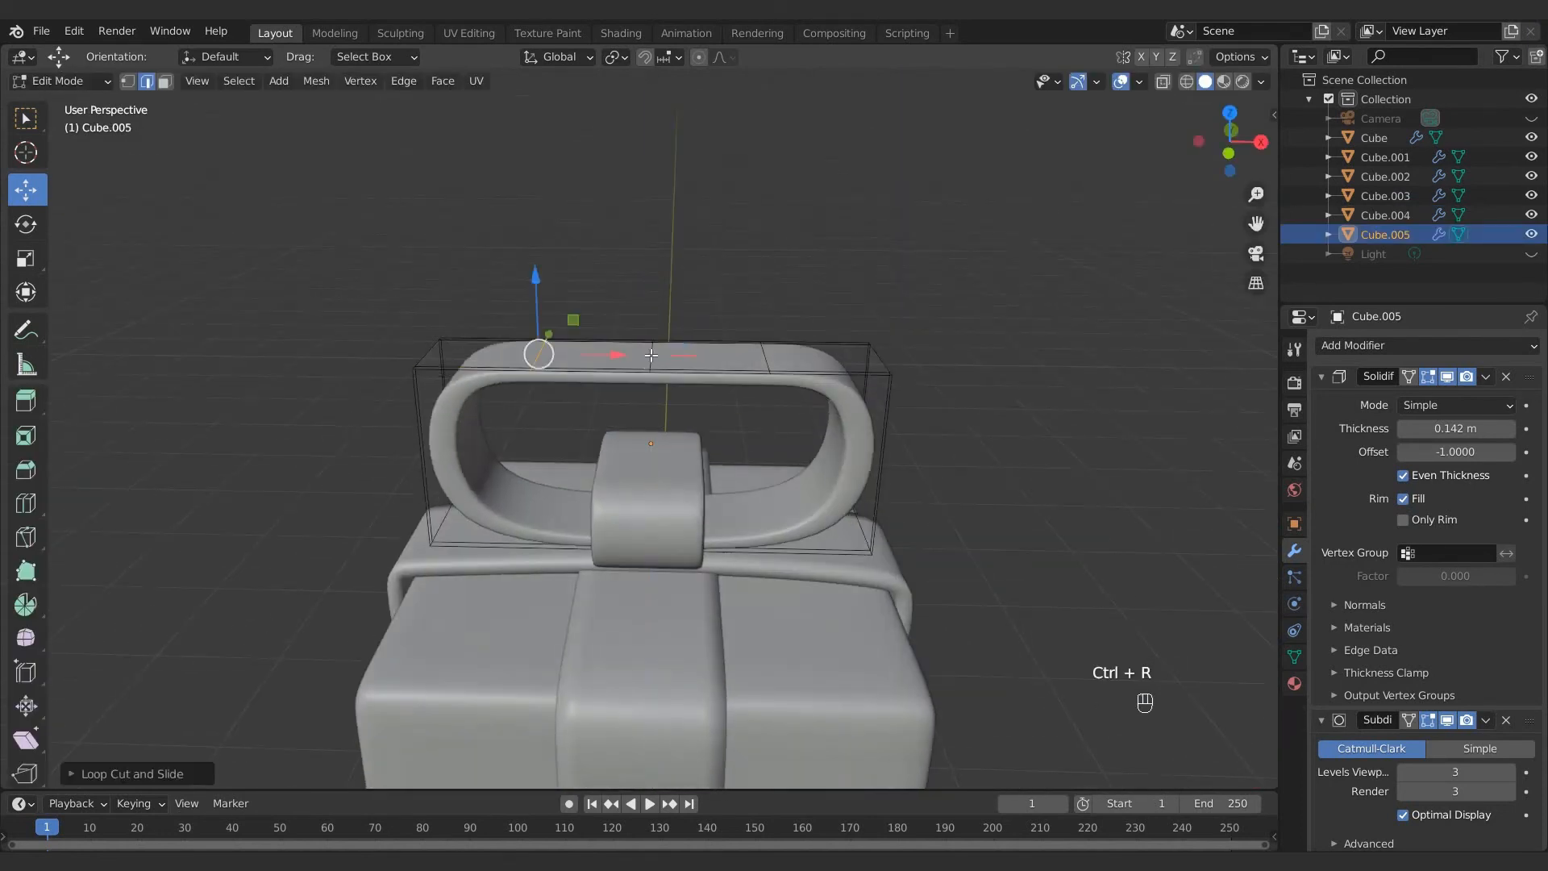
left_click(652, 358)
left_click_drag(651, 283, 654, 382)
Step: Add a loop cut across each outer end of the bow and pull both outward to round the ends
middle_click_drag(895, 436, 710, 429)
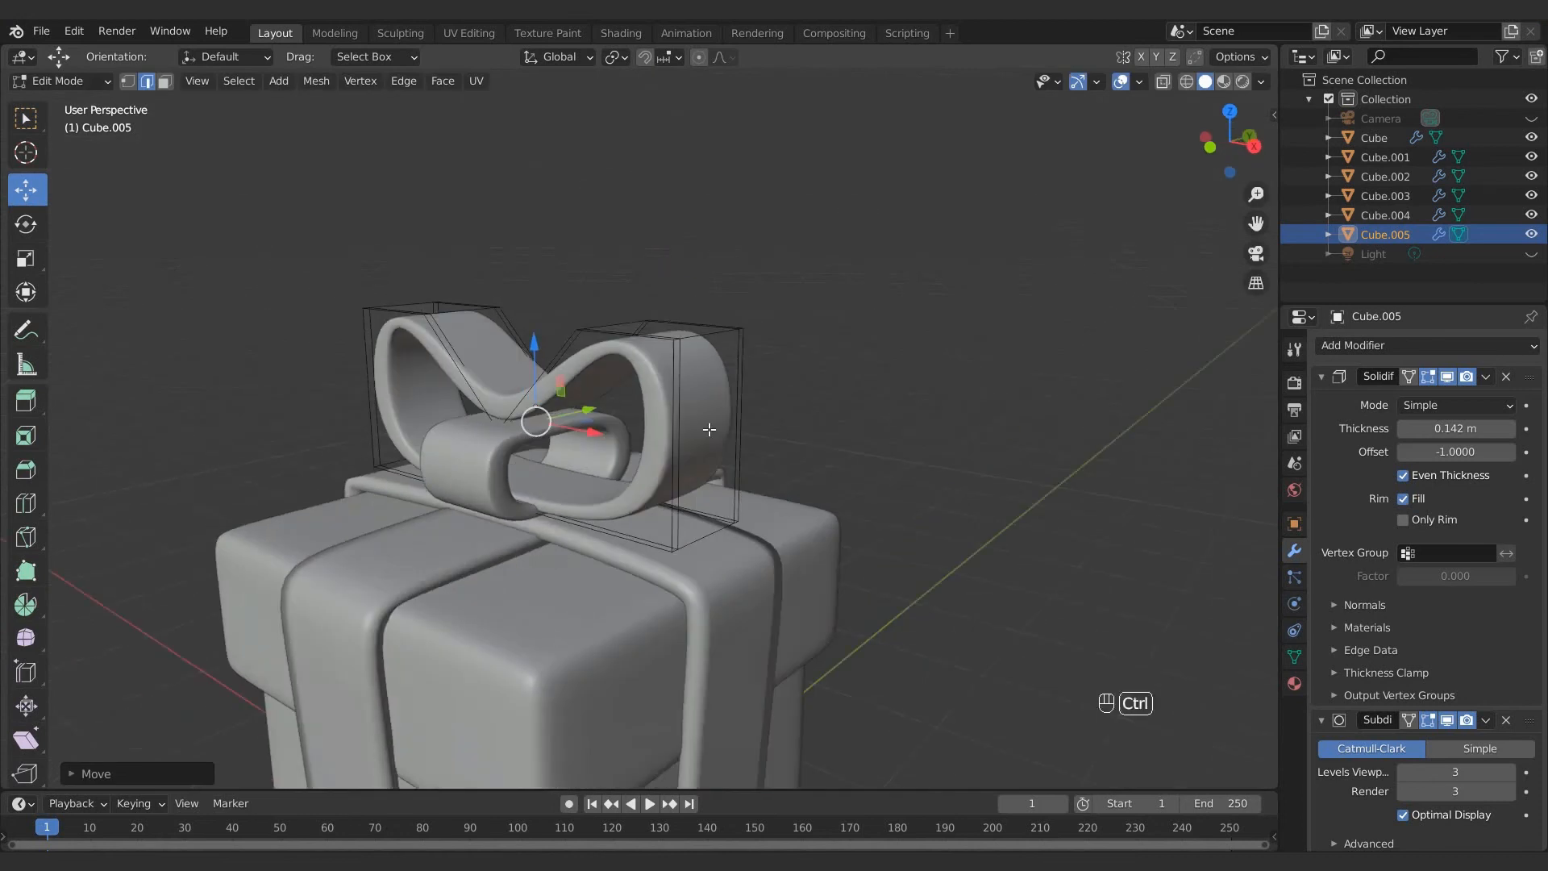
key("ctrl+r")
left_click(709, 428)
left_click_drag(767, 450, 809, 457)
middle_click_drag(516, 376, 717, 392)
key("ctrl+r")
double_click(577, 456)
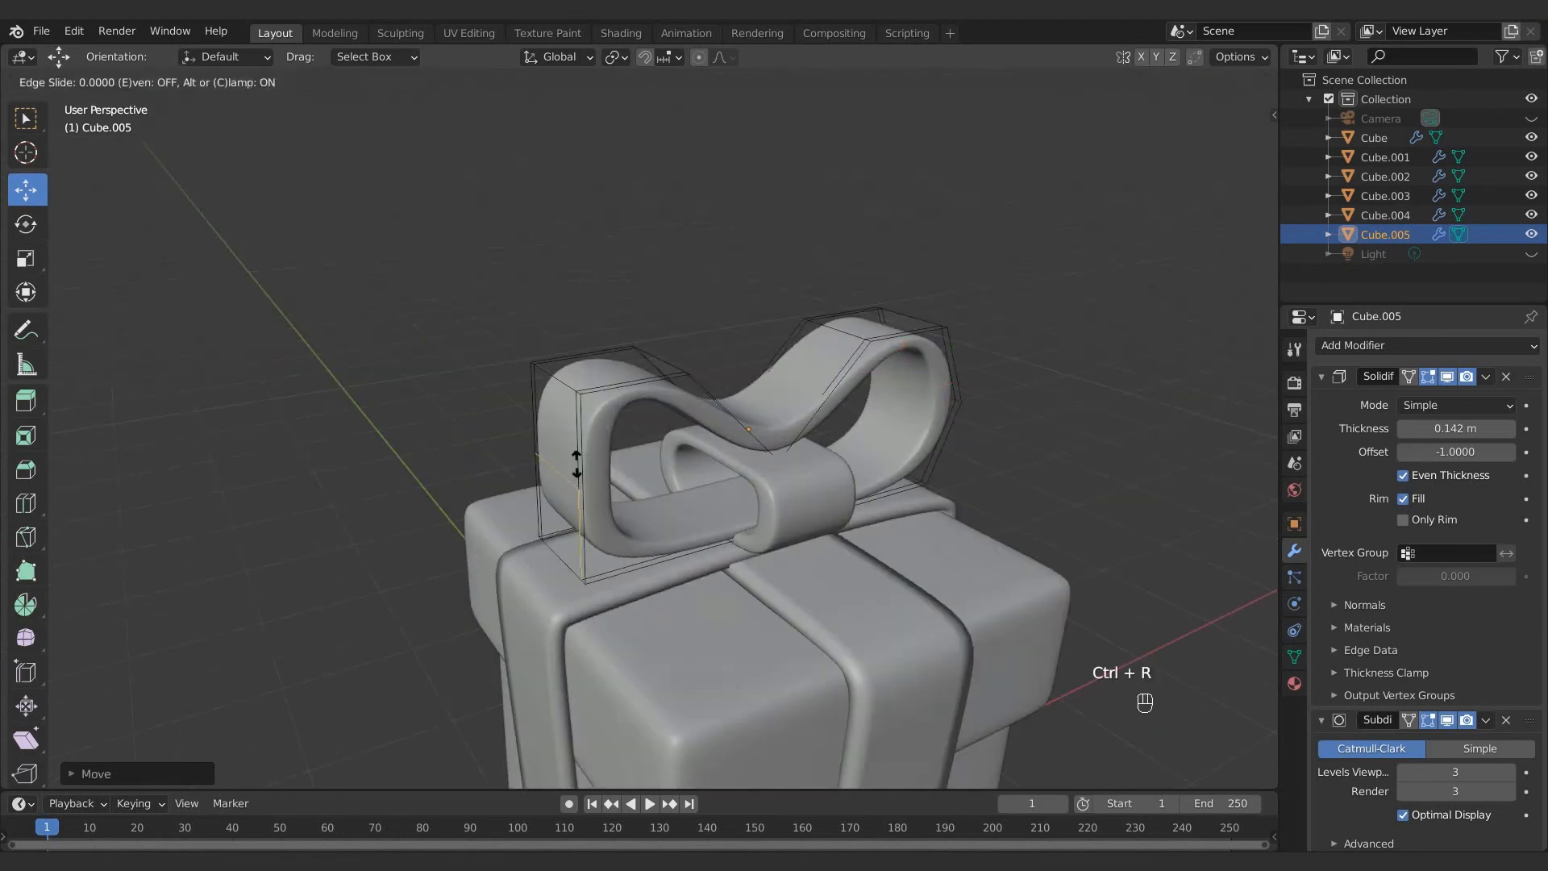
left_click_drag(619, 442, 583, 453)
key("Tab")
left_click(1025, 378)
Step: Lower the bow's centre further so it runs down through the knot
middle_click_drag(1025, 377, 882, 369)
key("Tab")
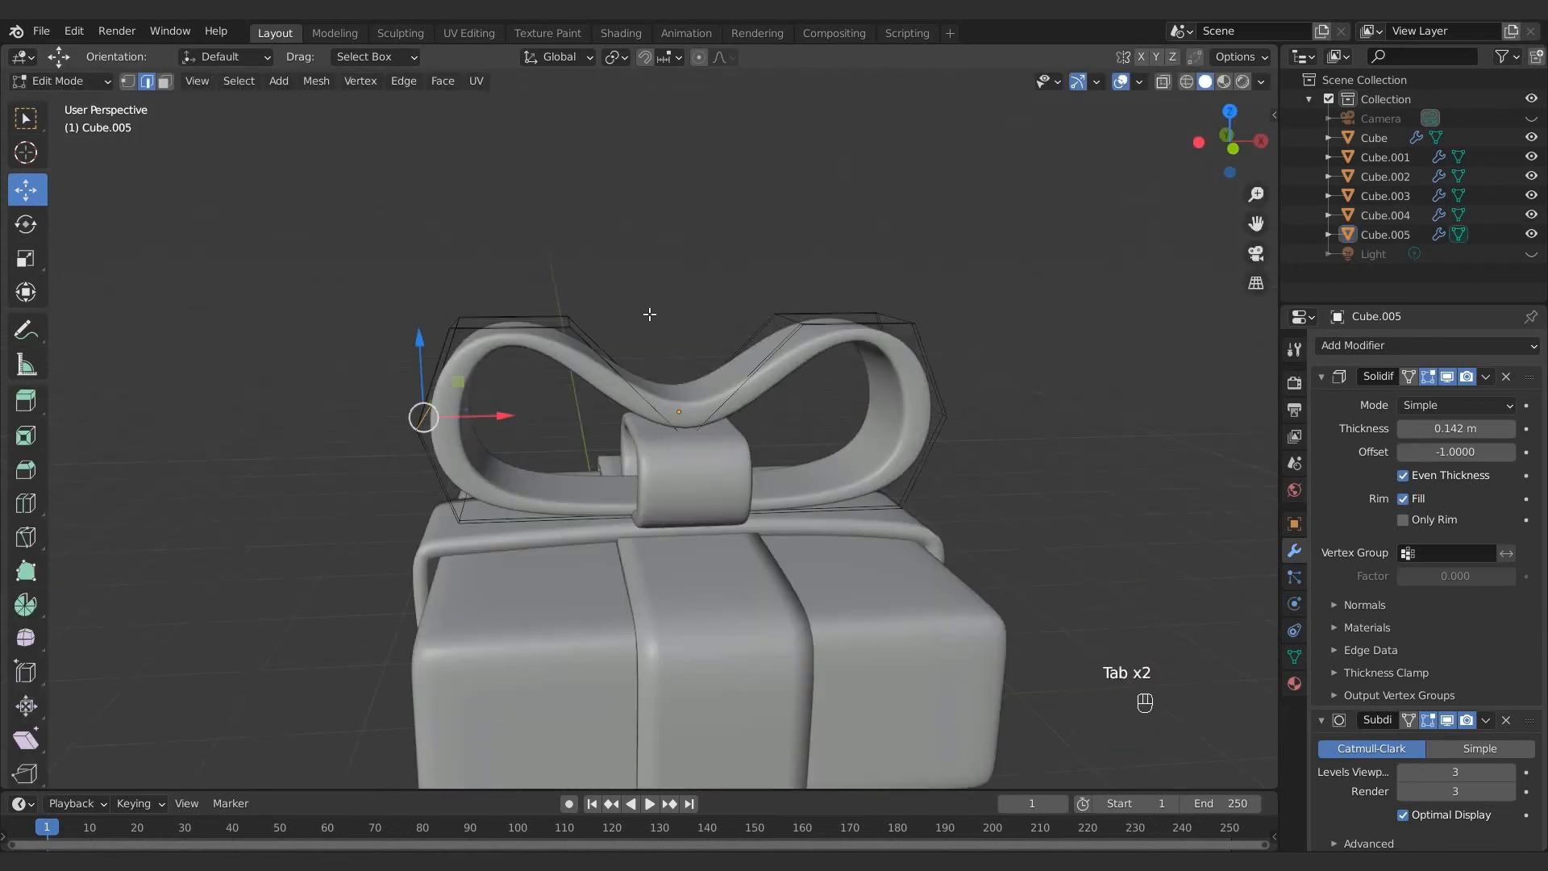
key("alt+z")
left_click_drag(679, 378, 682, 467)
middle_click_drag(682, 468, 554, 343)
key("ctrl+z")
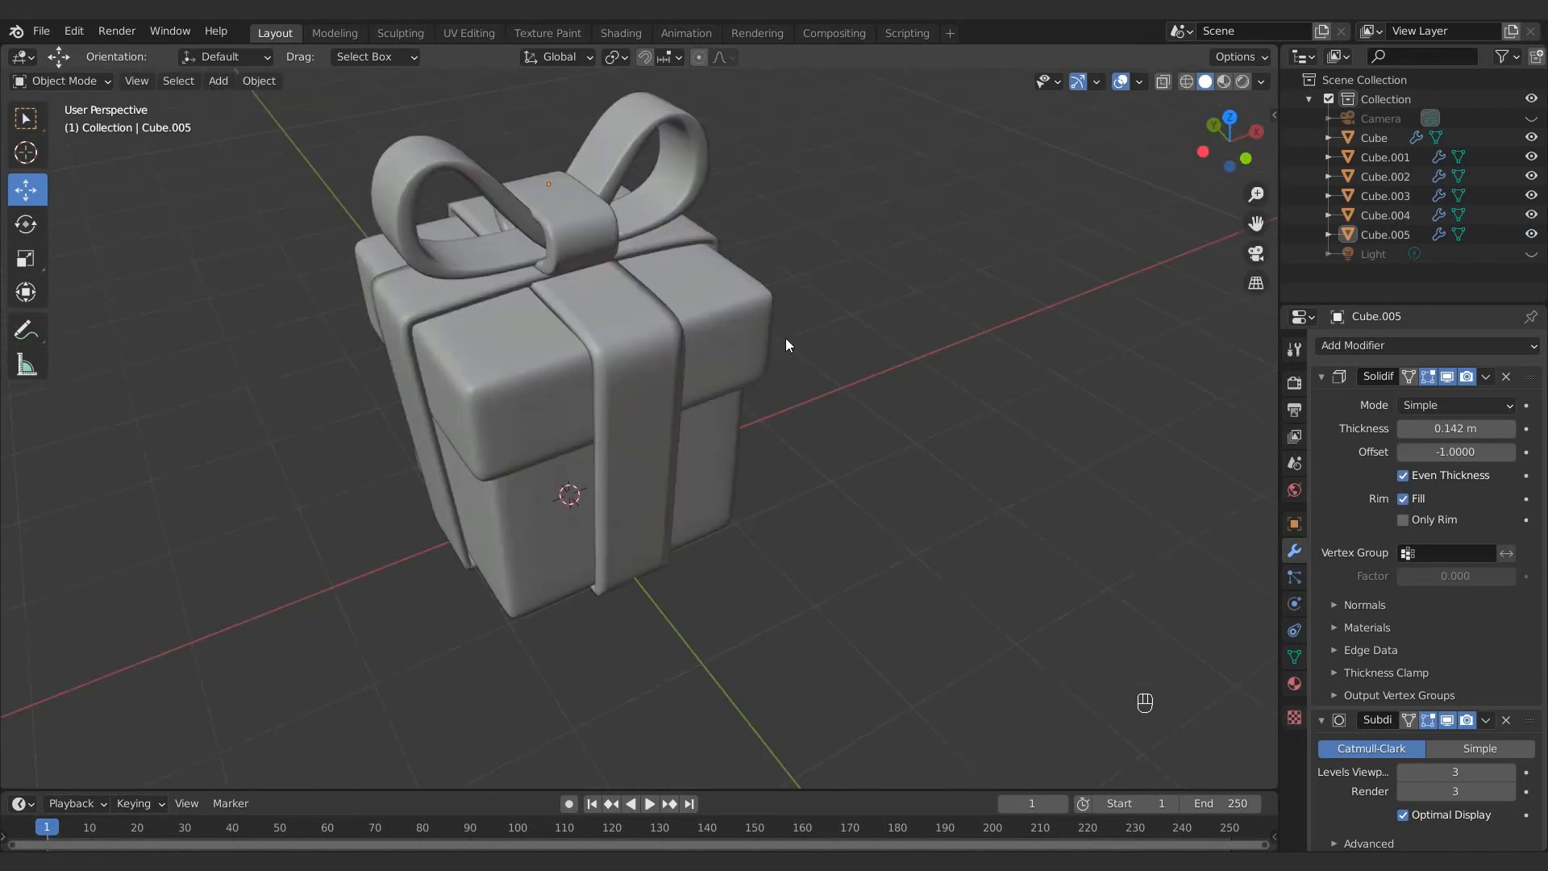
Step: Add a plane, move it out in front of the gift box along Y, and narrow it along X to about a third
scroll(1051, 461, "down", 1)
key("shift+a")
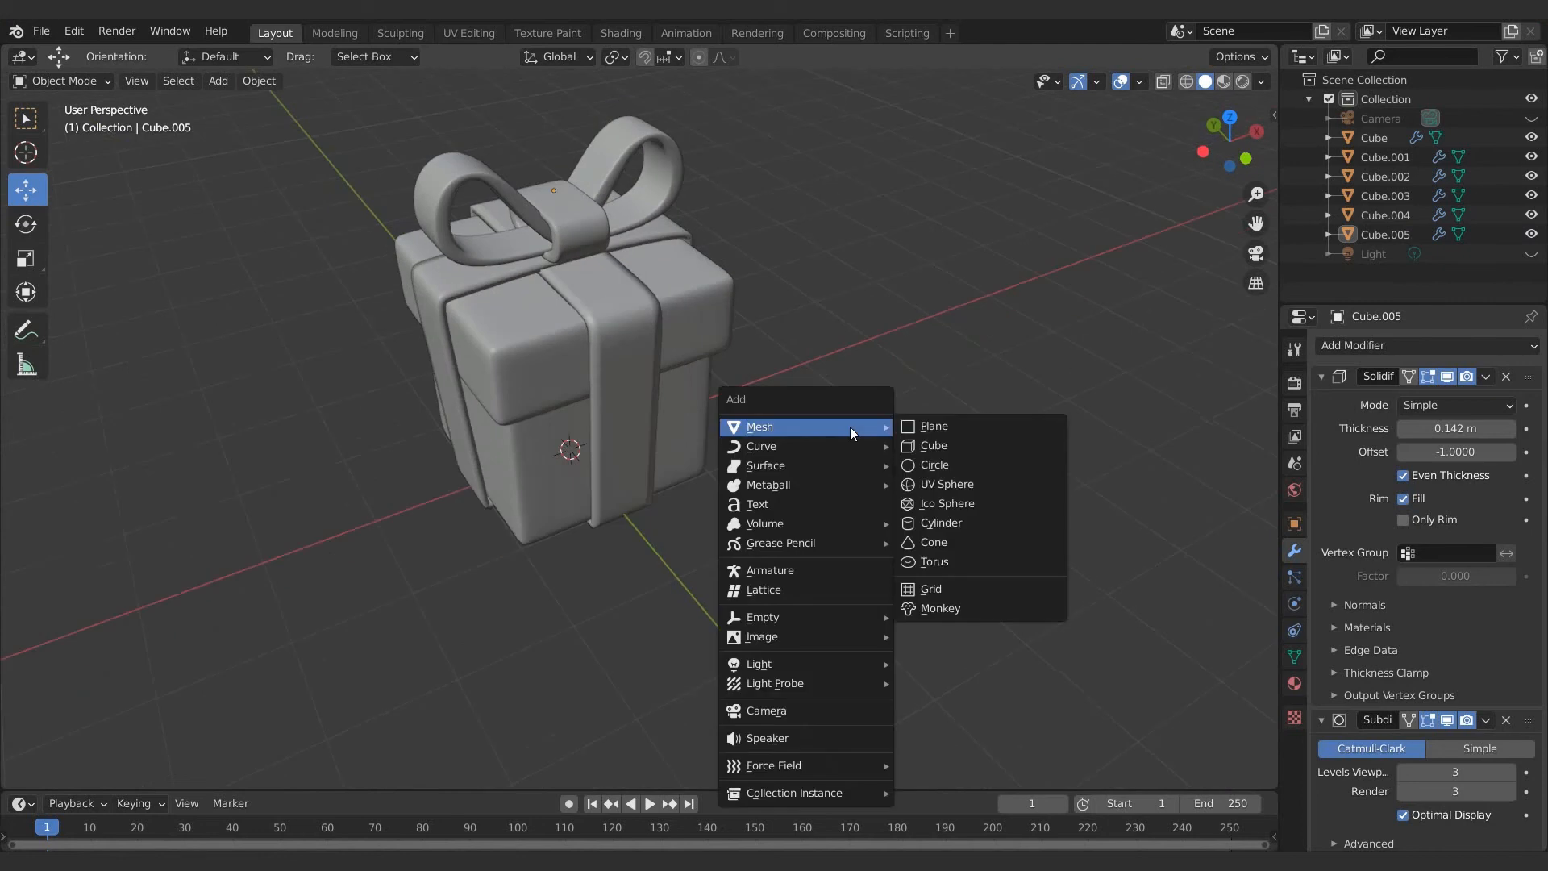
left_click(939, 427)
middle_click_drag(927, 427, 956, 424)
left_click_drag(550, 433, 769, 550)
middle_click_drag(769, 550, 686, 487, "shift")
key("s")
key("x")
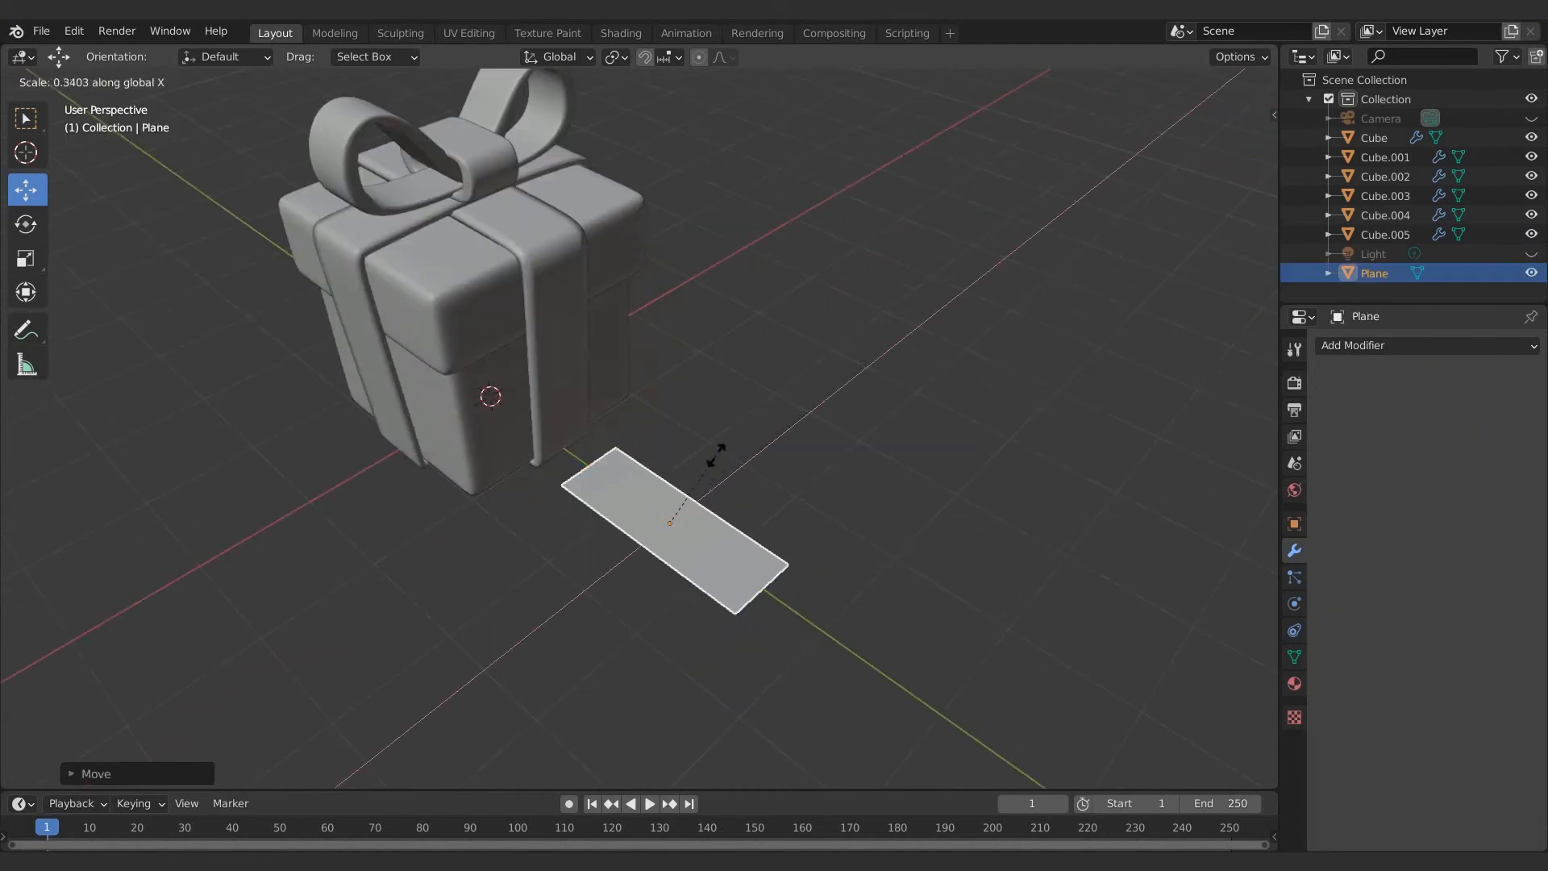
Step: Divide the plane with one centred lengthwise loop cut and two evenly spaced crosswise cuts
key("Tab")
right_click(683, 530)
key("ctrl+r")
left_click(685, 532)
right_click(686, 532)
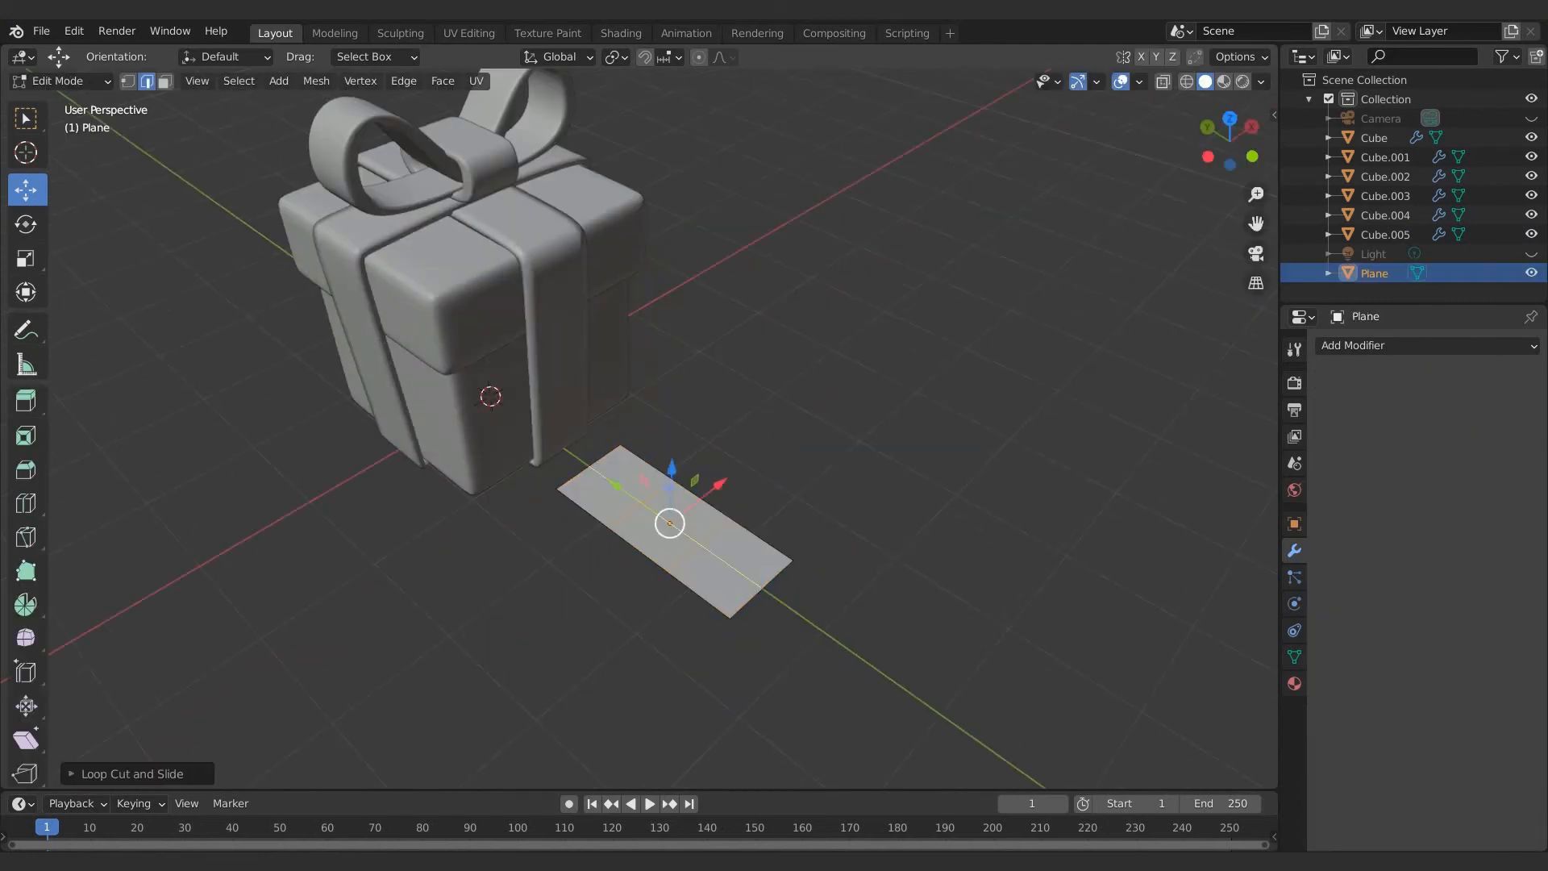
middle_click_drag(807, 568, 753, 457)
scroll(823, 594, "up", 2)
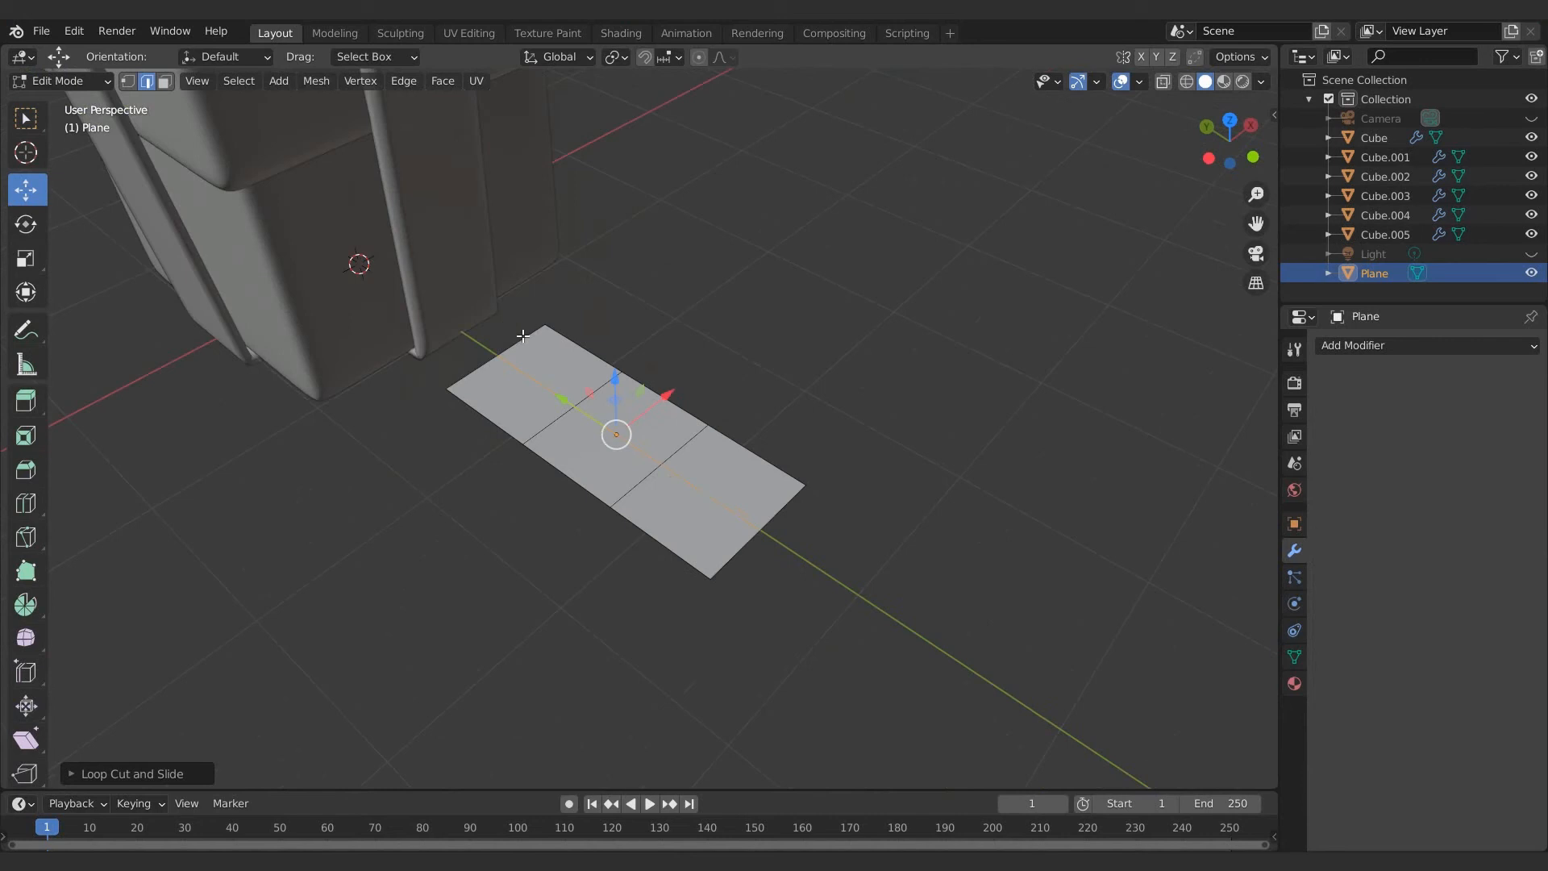
Step: Taper the plane's end nearest the box by narrowing its end edge and the adjacent crosswise edge loop along X
key("x")
left_click(624, 281)
left_click(598, 389, "alt")
key("x")
key("Escape")
key("s")
key("x")
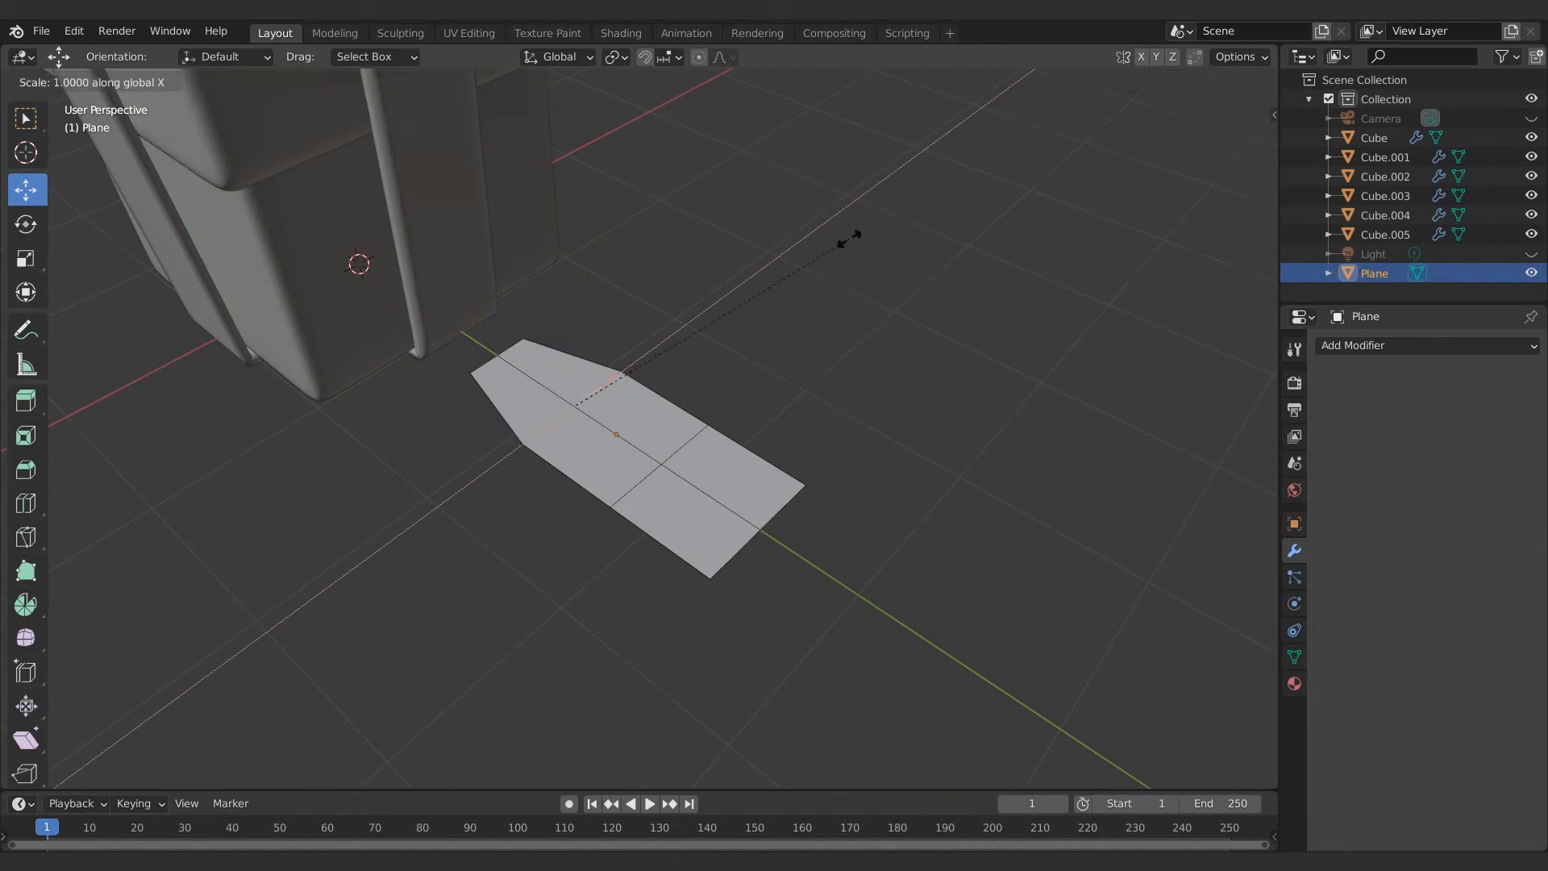
left_click(813, 262)
key("n")
key("n")
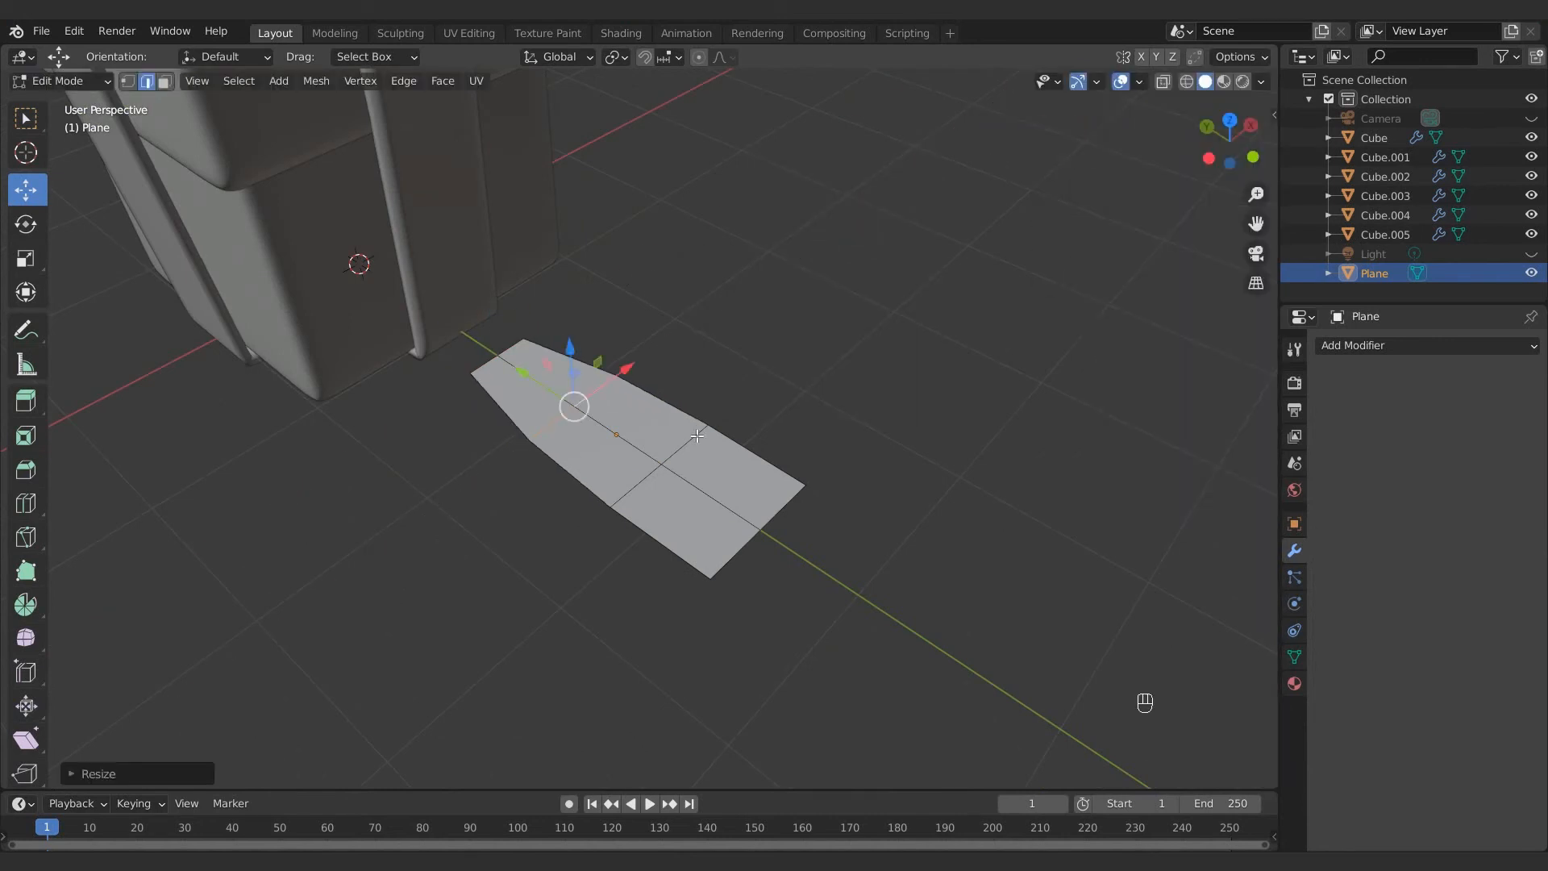
Step: Pull the two outer corners of the plane's far end outward along Y to form a swallowtail notch
left_click(806, 487, "shift")
left_click_drag(706, 491, 779, 526)
key("Tab")
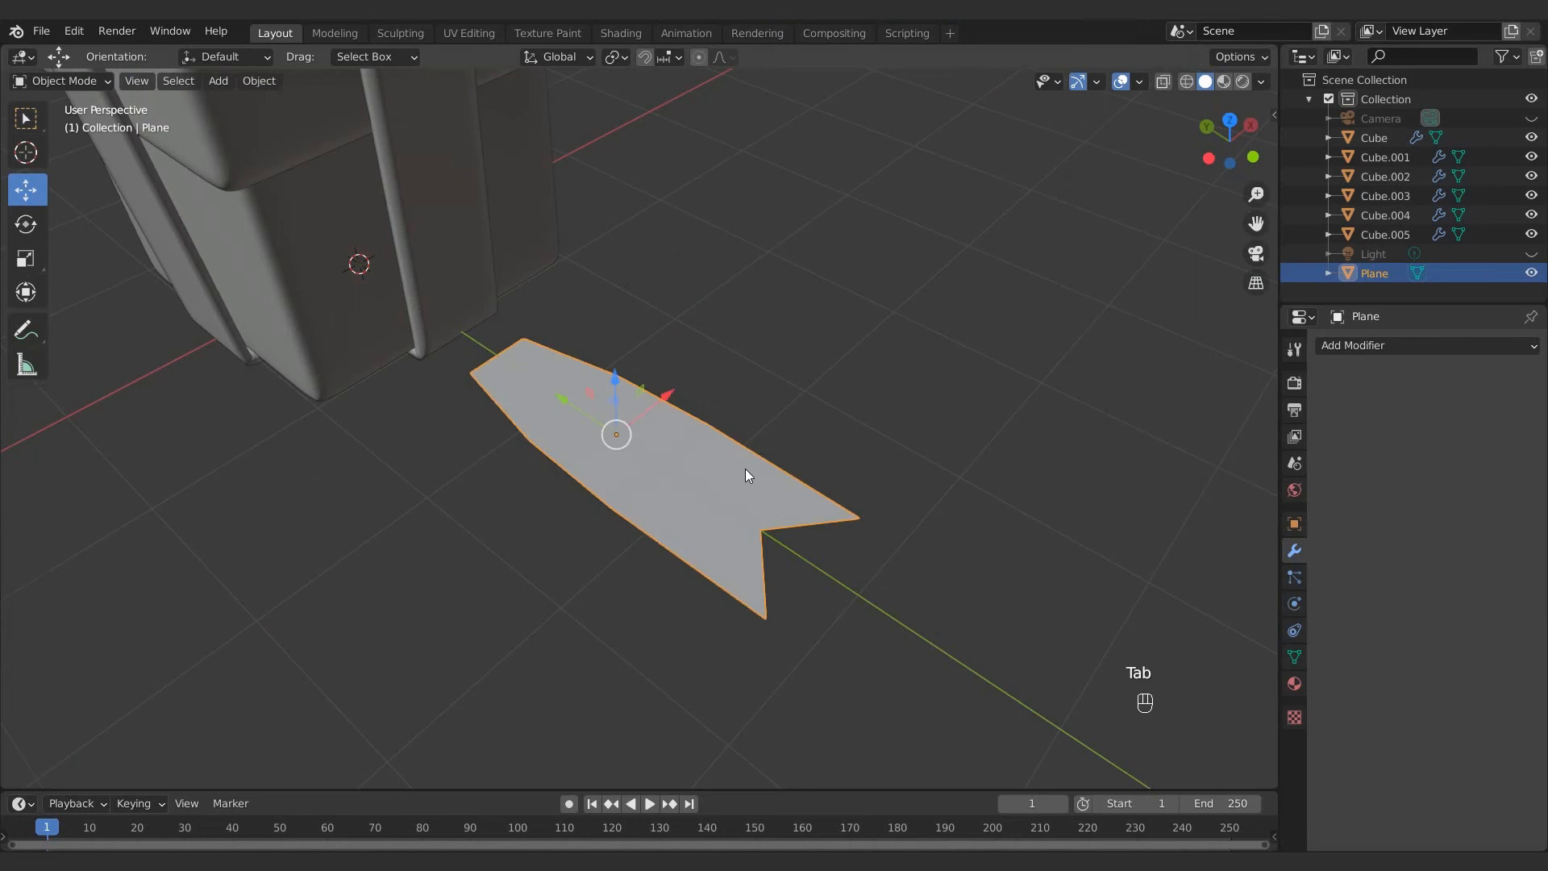
Step: Extrude the entire ribbon tail mesh vertically to give it thickness
key("Tab")
key("a")
middle_click_drag(737, 467, 742, 380)
key("e")
left_click(721, 410)
key("Tab")
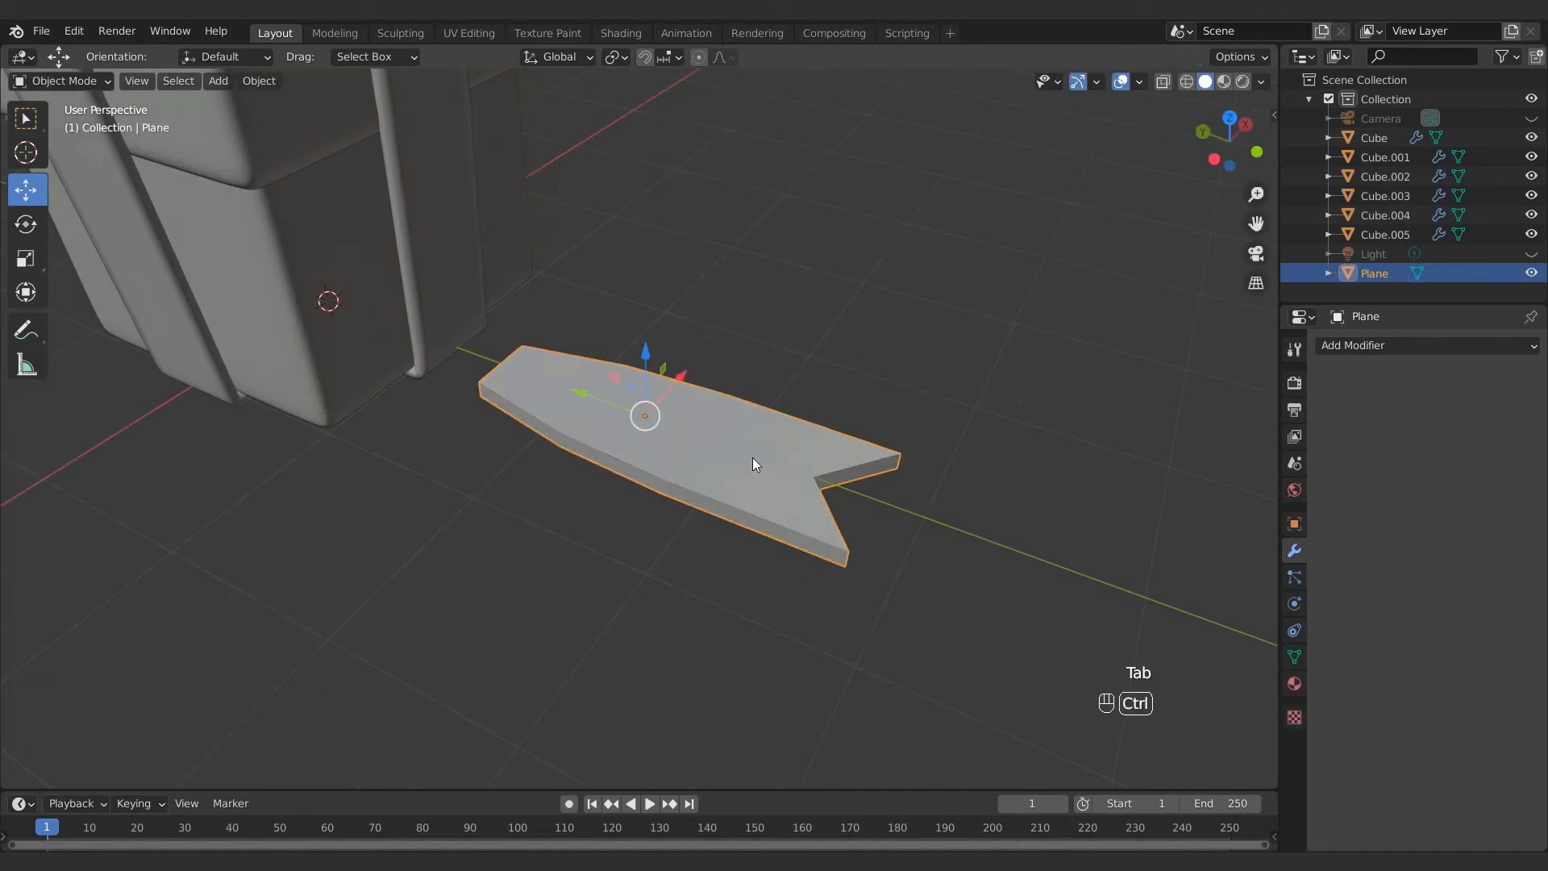
Step: Add a level 3 Subdivision Surface modifier to the tail and sharpen its borders with supporting loop cuts
key("ctrl+3")
key("Tab")
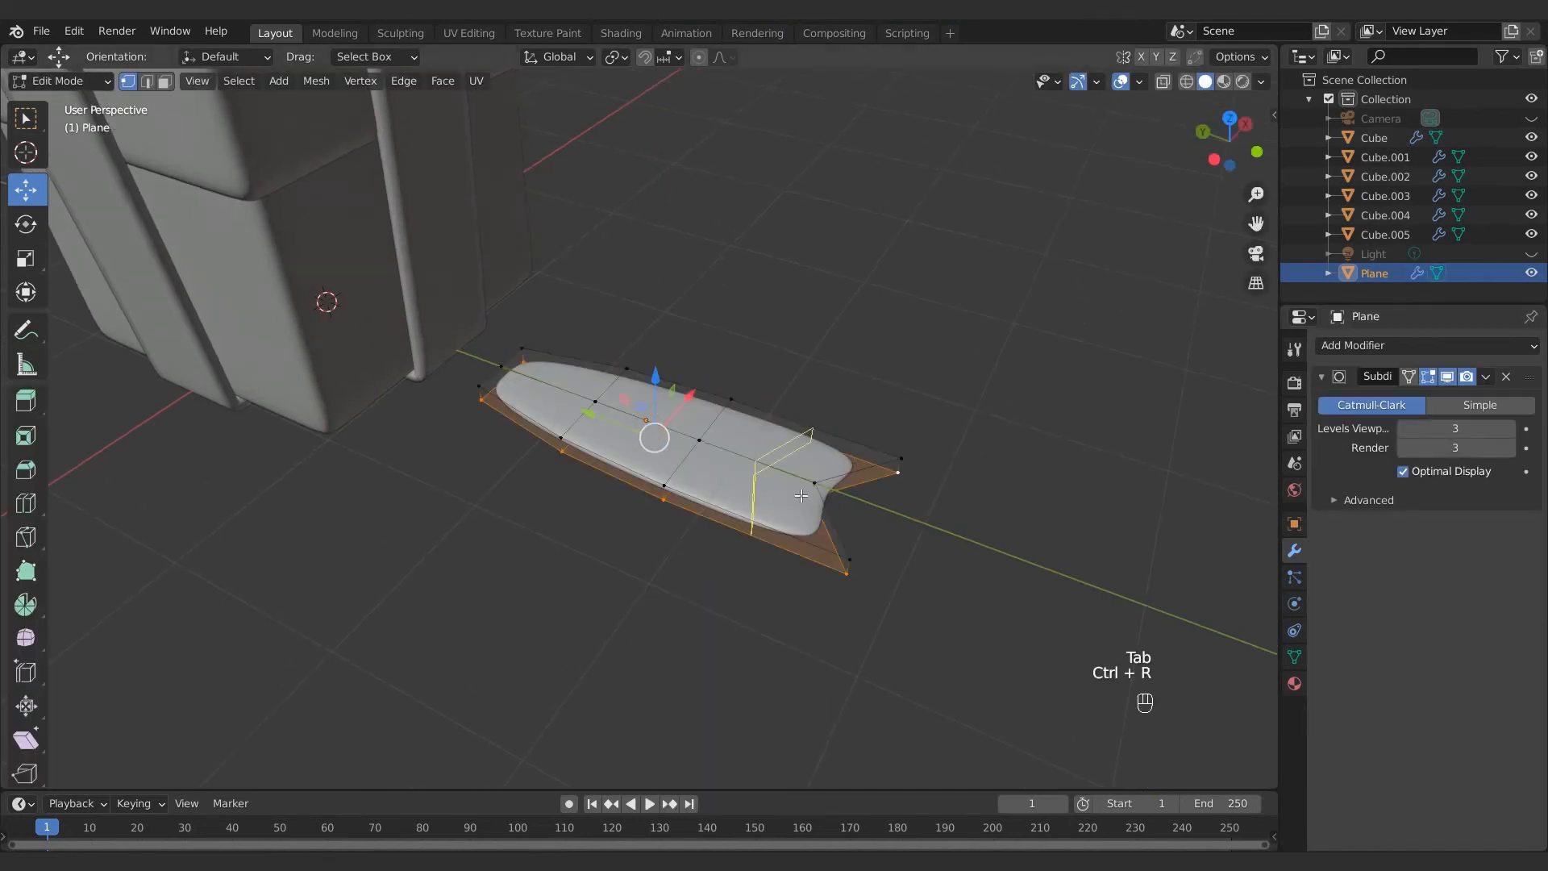
left_click(801, 496)
left_click(829, 510)
key("ctrl+r")
left_click(818, 521)
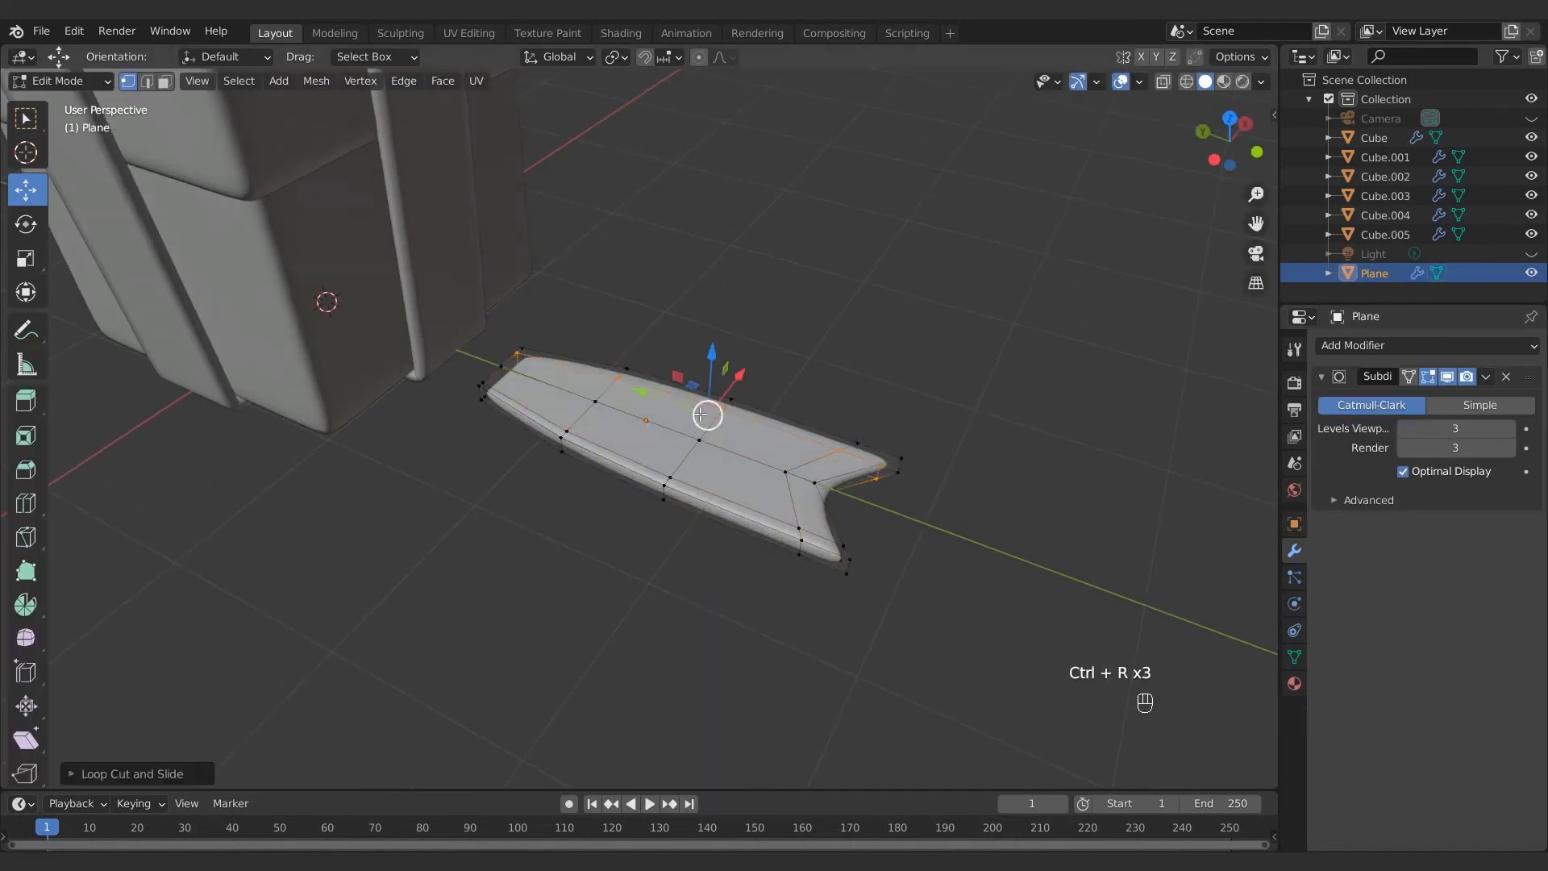
key("Tab")
key("Tab")
Step: Deepen the tail's end notch by moving its centre vertices inward along Y, selecting through the mesh with X-ray
middle_click_drag(839, 457, 798, 568)
left_click(676, 635)
left_click(681, 626)
key("alt+z")
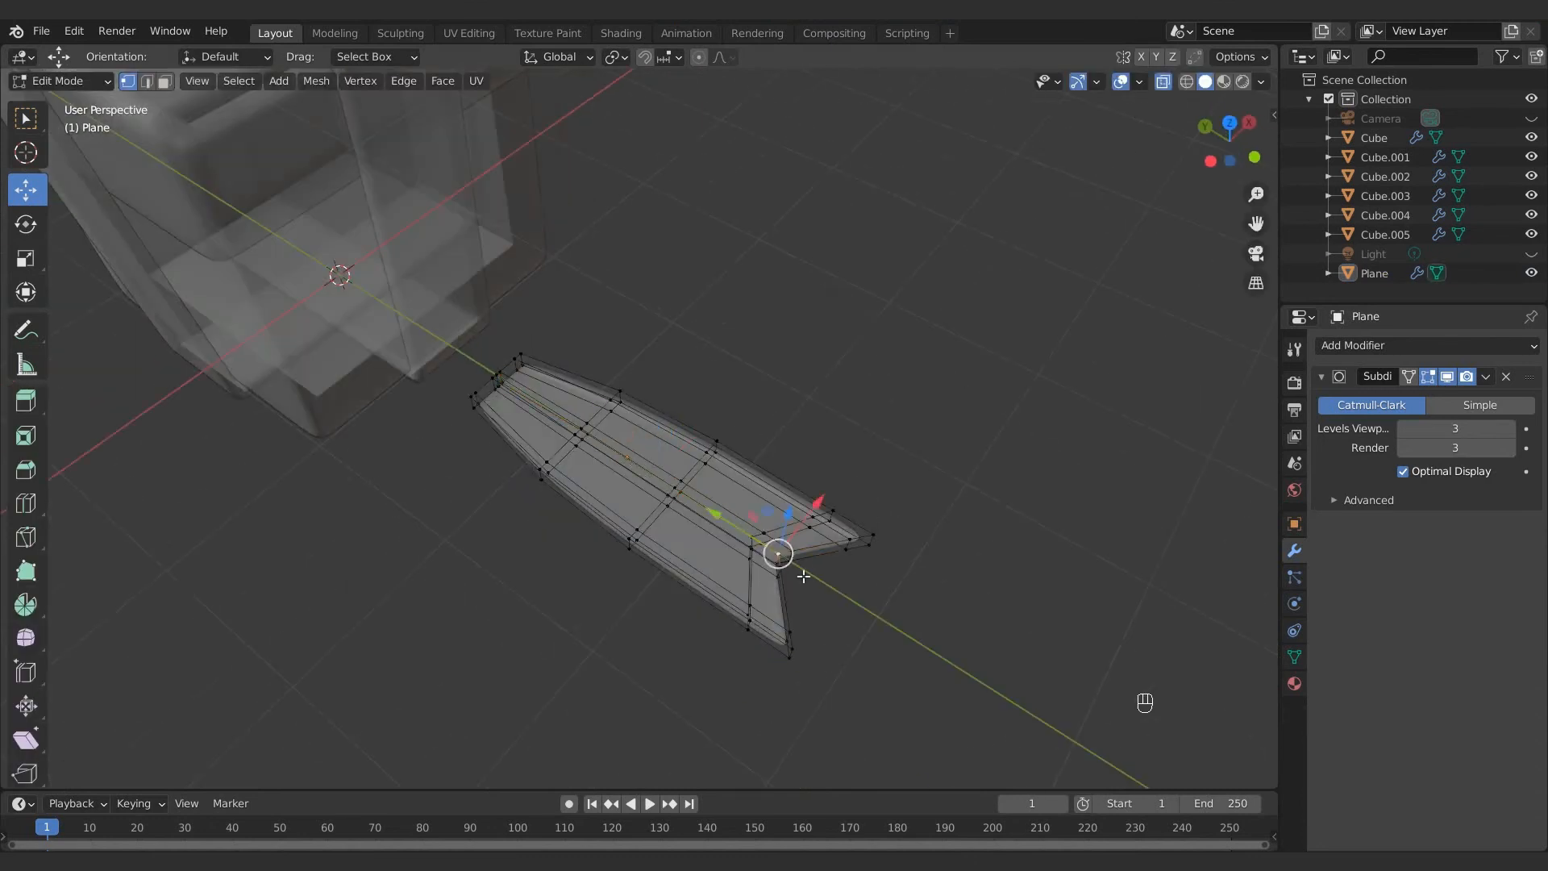
left_click_drag(718, 520, 697, 511)
key("Tab")
left_click(936, 508)
middle_click_drag(936, 508, 944, 467)
left_click(1162, 81)
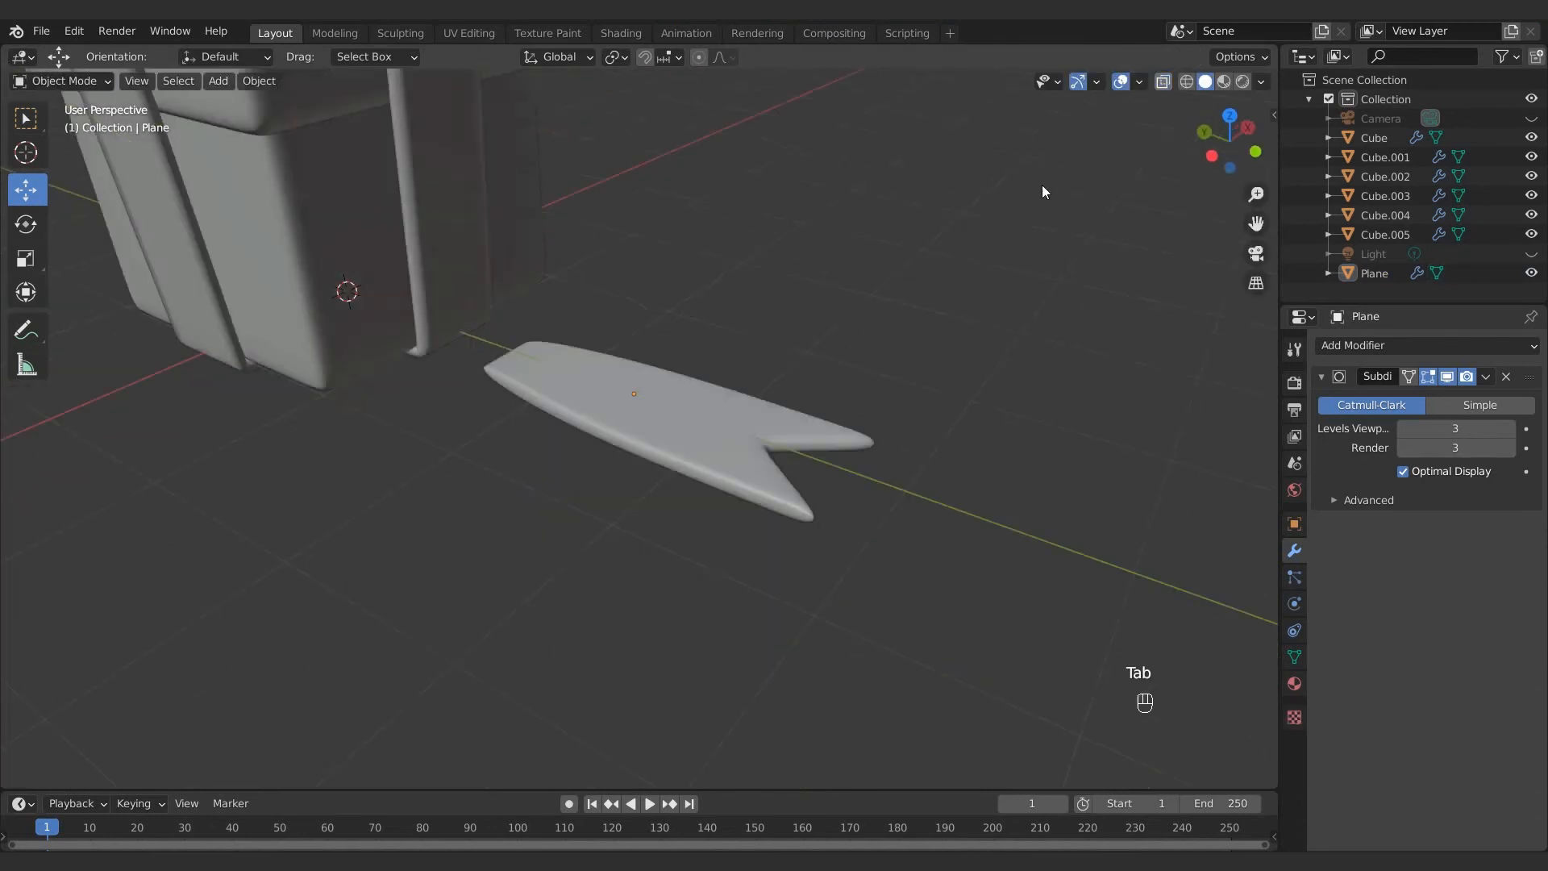
Step: Crease the ribbon tail lengthwise by offsetting its central lengthwise edge loop from the sides
middle_click_drag(685, 436, 712, 450)
left_click(711, 449)
key("Tab")
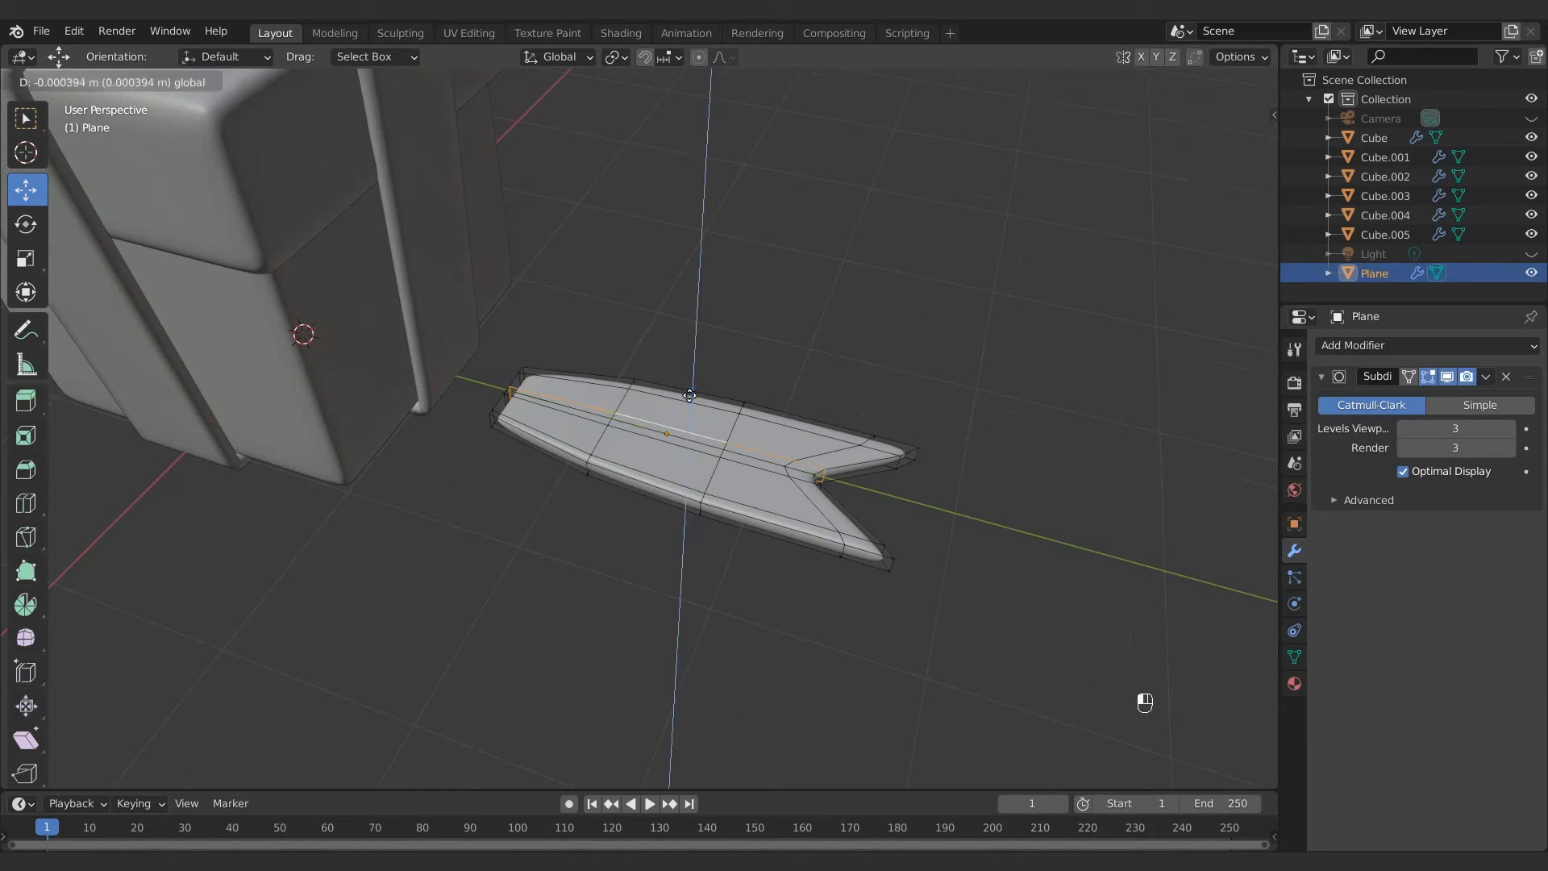
left_click_drag(689, 395, 693, 382)
key("ctrl+z")
scroll(697, 377, "up", 2)
middle_click_drag(685, 395, 684, 415)
left_click(459, 441, "alt")
key("ctrl+z")
left_click(494, 463, "alt+shift")
left_click_drag(684, 475, 709, 481)
left_click(494, 444, "alt+shift")
Step: Arch the ribbon tail by raising its two middle crosswise edge loops along Z
scroll(1096, 511, "down", 1)
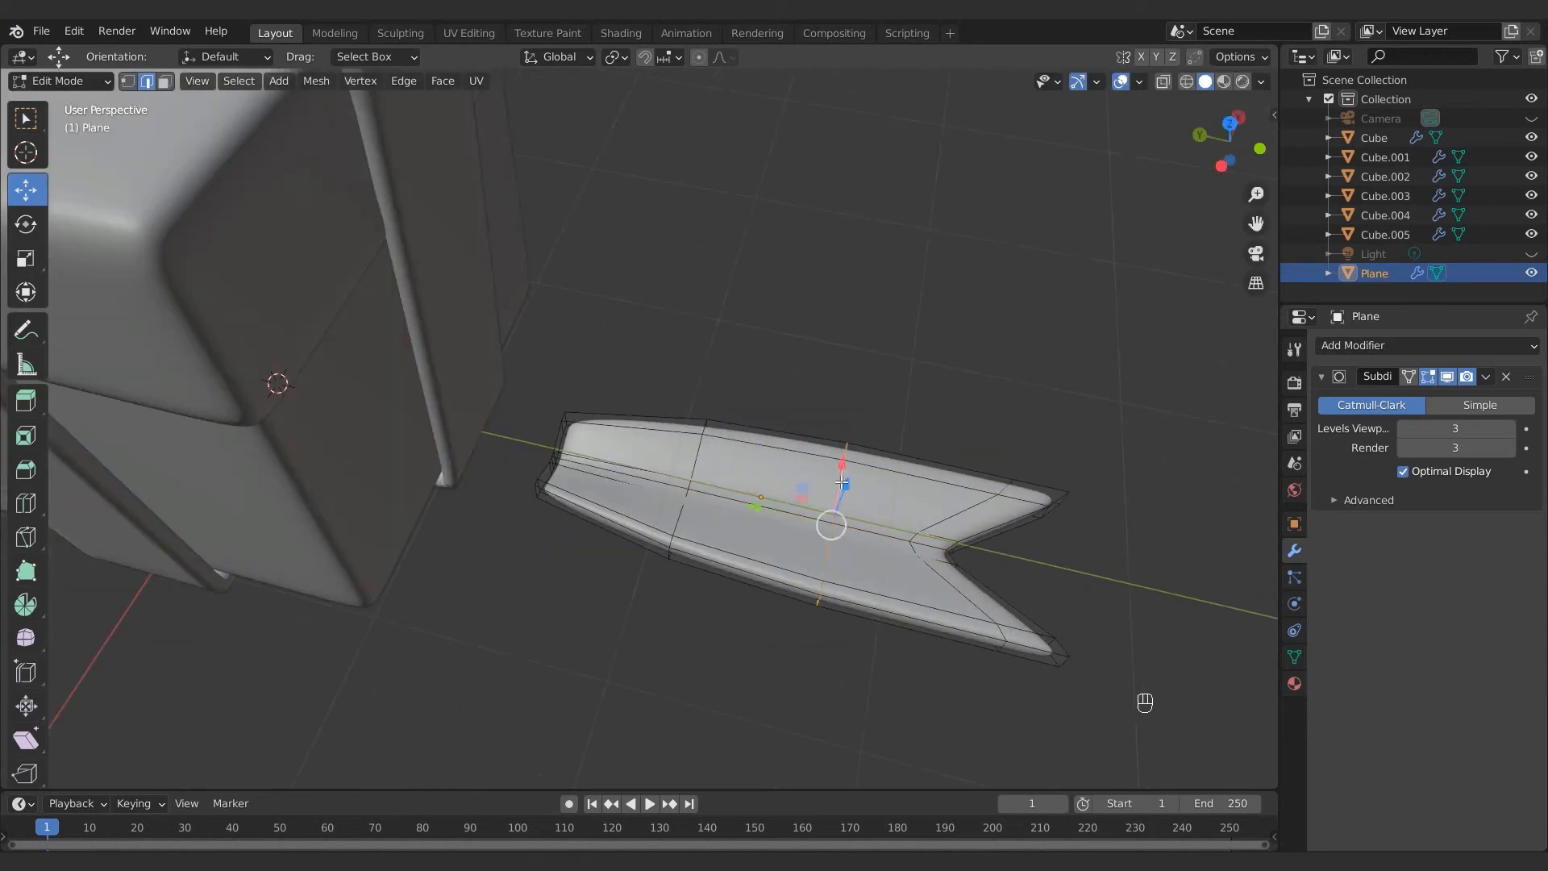
left_click_drag(842, 482, 845, 469)
left_click(700, 445, "alt")
left_click_drag(700, 447, 696, 427)
key("Tab")
left_click(919, 419)
scroll(795, 388, "down", 2)
Step: Move the ribbon tail up onto the lid at the bow's knot and rotate it about Z so it points outward
middle_click_drag(937, 468, 835, 557)
left_click(796, 583)
left_click_drag(732, 507, 743, 176)
middle_click_drag(750, 209, 838, 254)
left_click_drag(824, 253, 592, 219)
middle_click_drag(593, 219, 535, 252)
left_click_drag(699, 222, 623, 228)
key("r")
key("z")
left_click(806, 311)
Step: Resize the ribbon tail and nudge it into place so its narrow end tucks under the knot
middle_click_drag(806, 311, 987, 282)
left_click_drag(629, 219, 581, 214)
key("s")
left_click(907, 224)
middle_click_drag(907, 224, 819, 242)
left_click_drag(594, 161, 595, 180)
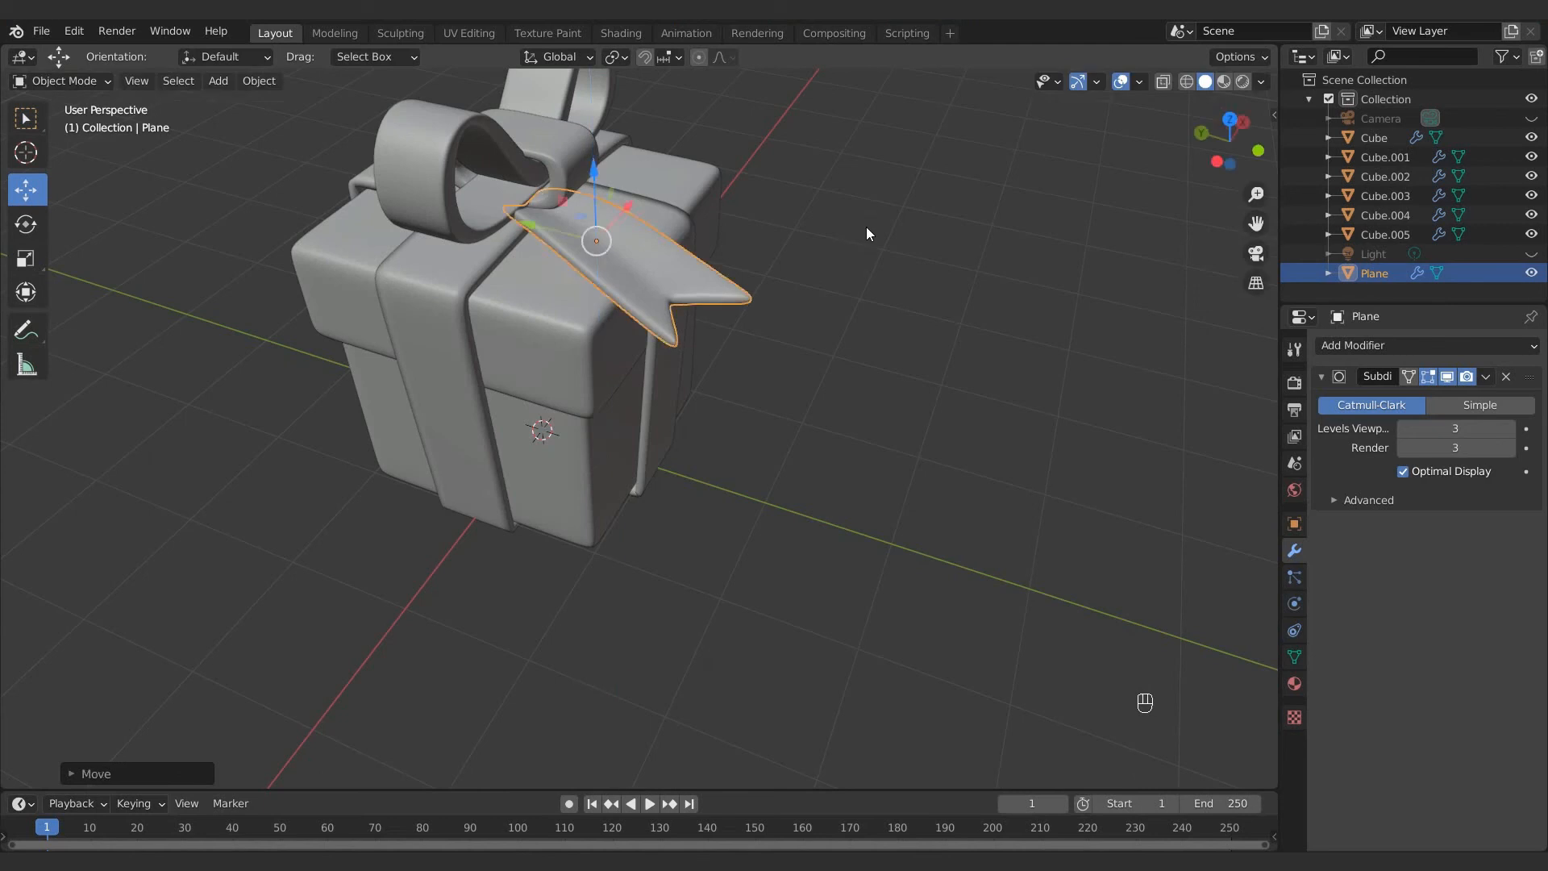
Step: Duplicate the ribbon tail, shift the copy sideways along X, and rotate it about Z to splay the opposite way
middle_click_drag(866, 234, 750, 338)
key("shift+d")
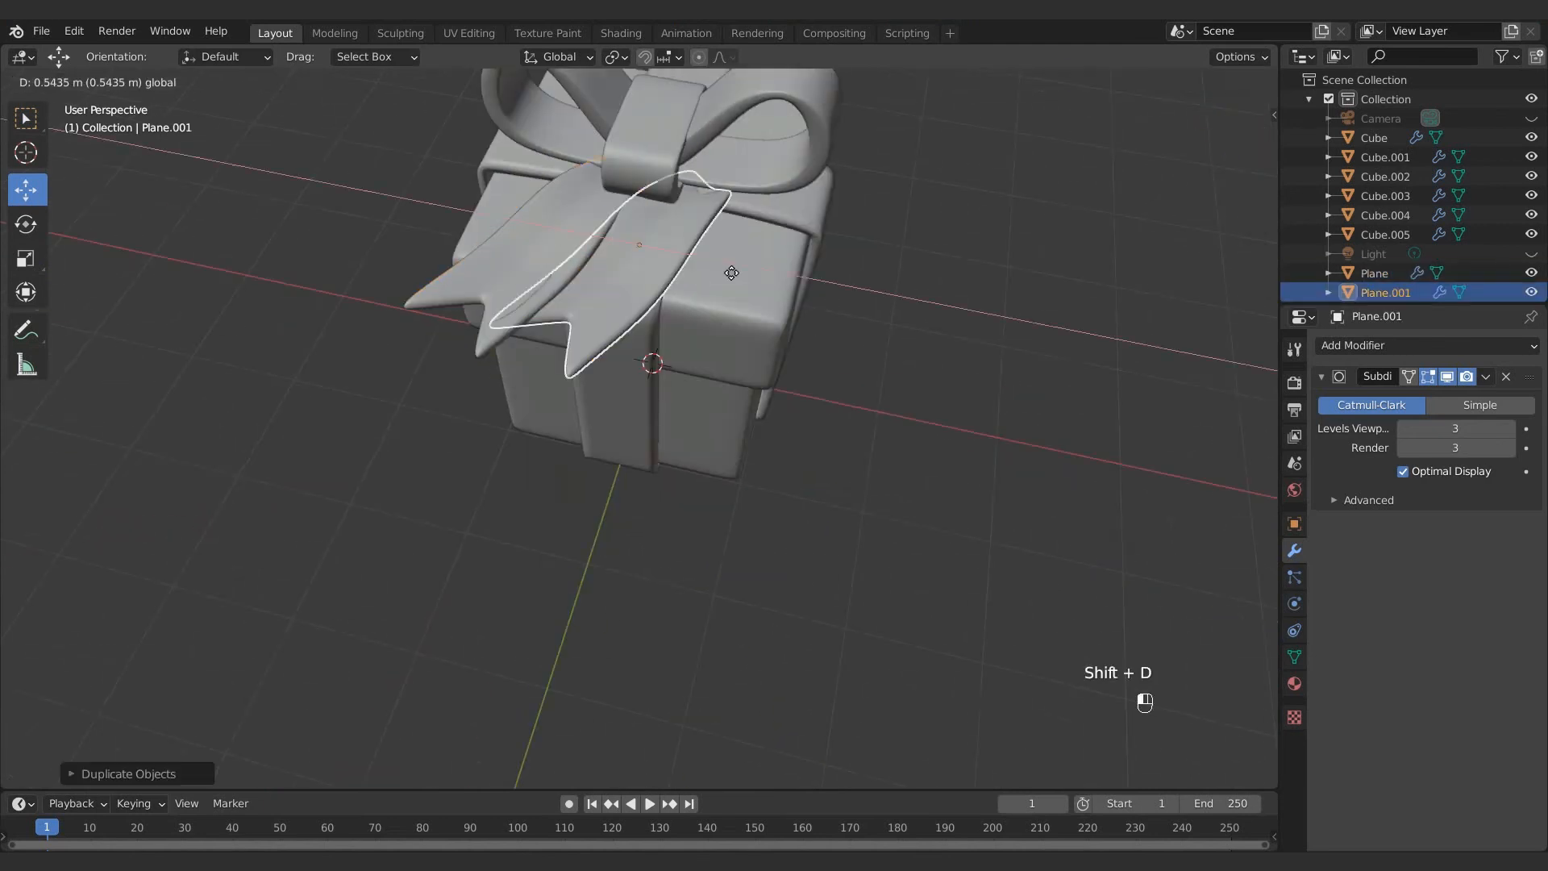
left_click_drag(731, 273, 780, 283)
key("r")
key("z")
left_click(794, 173)
Step: Resize the duplicated tail and shift it along Y so its narrow end meets the knot
key("s")
left_click(673, 278)
middle_click_drag(673, 278, 719, 321)
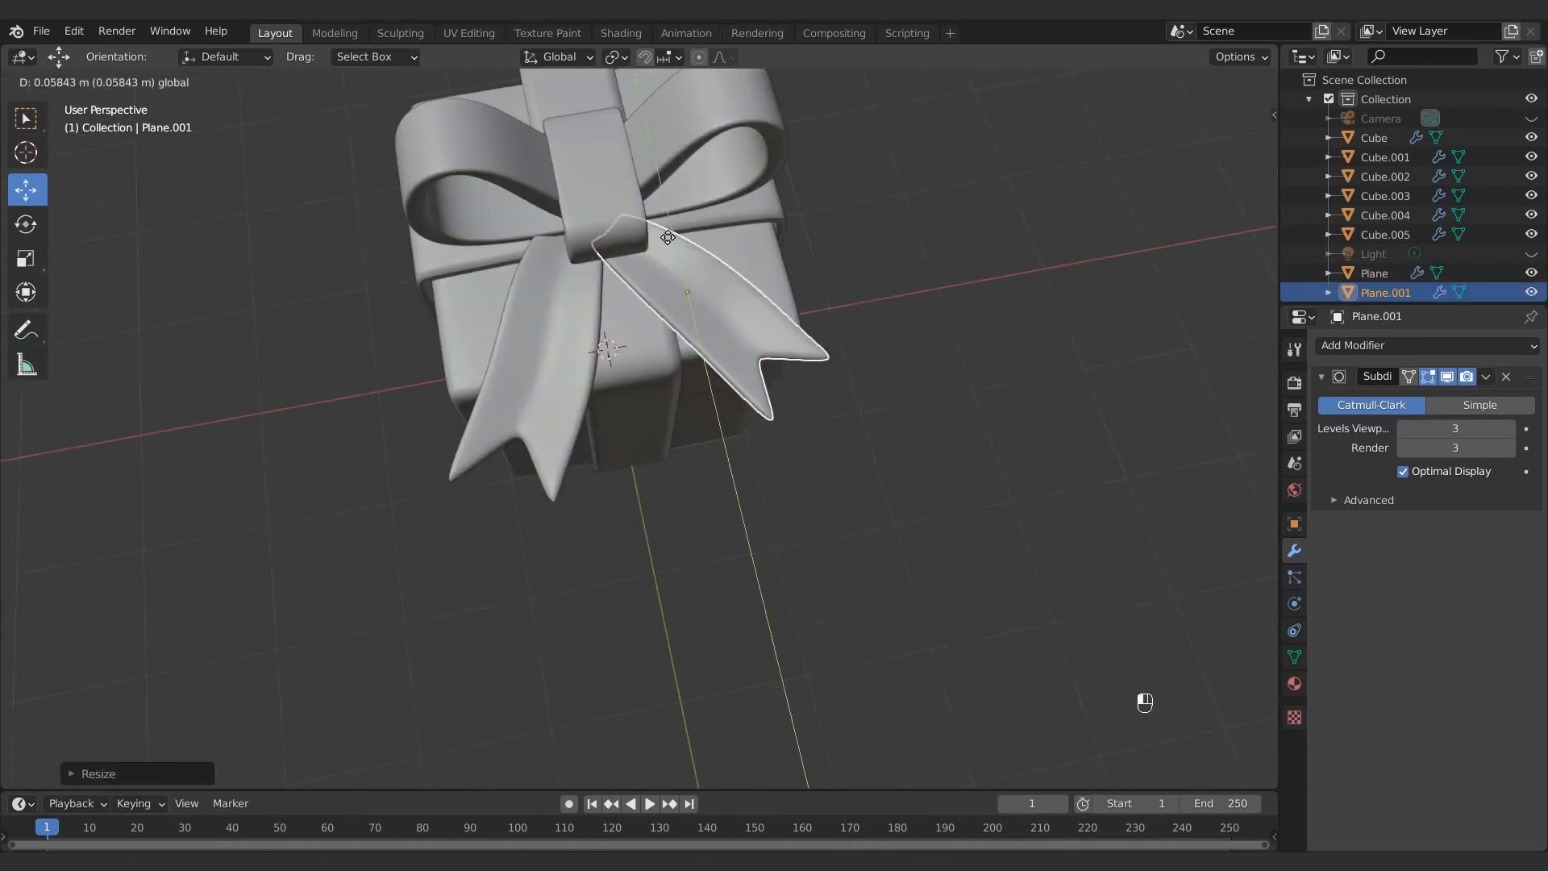
left_click_drag(667, 237, 668, 235)
left_click(843, 262)
Step: Bend the first tail over the lid by repositioning its cross-sections and lowering and rotating its outer tip in X-ray
middle_click_drag(830, 315, 919, 335)
left_click(905, 391)
key("Tab")
left_click(129, 84)
left_click(1162, 83)
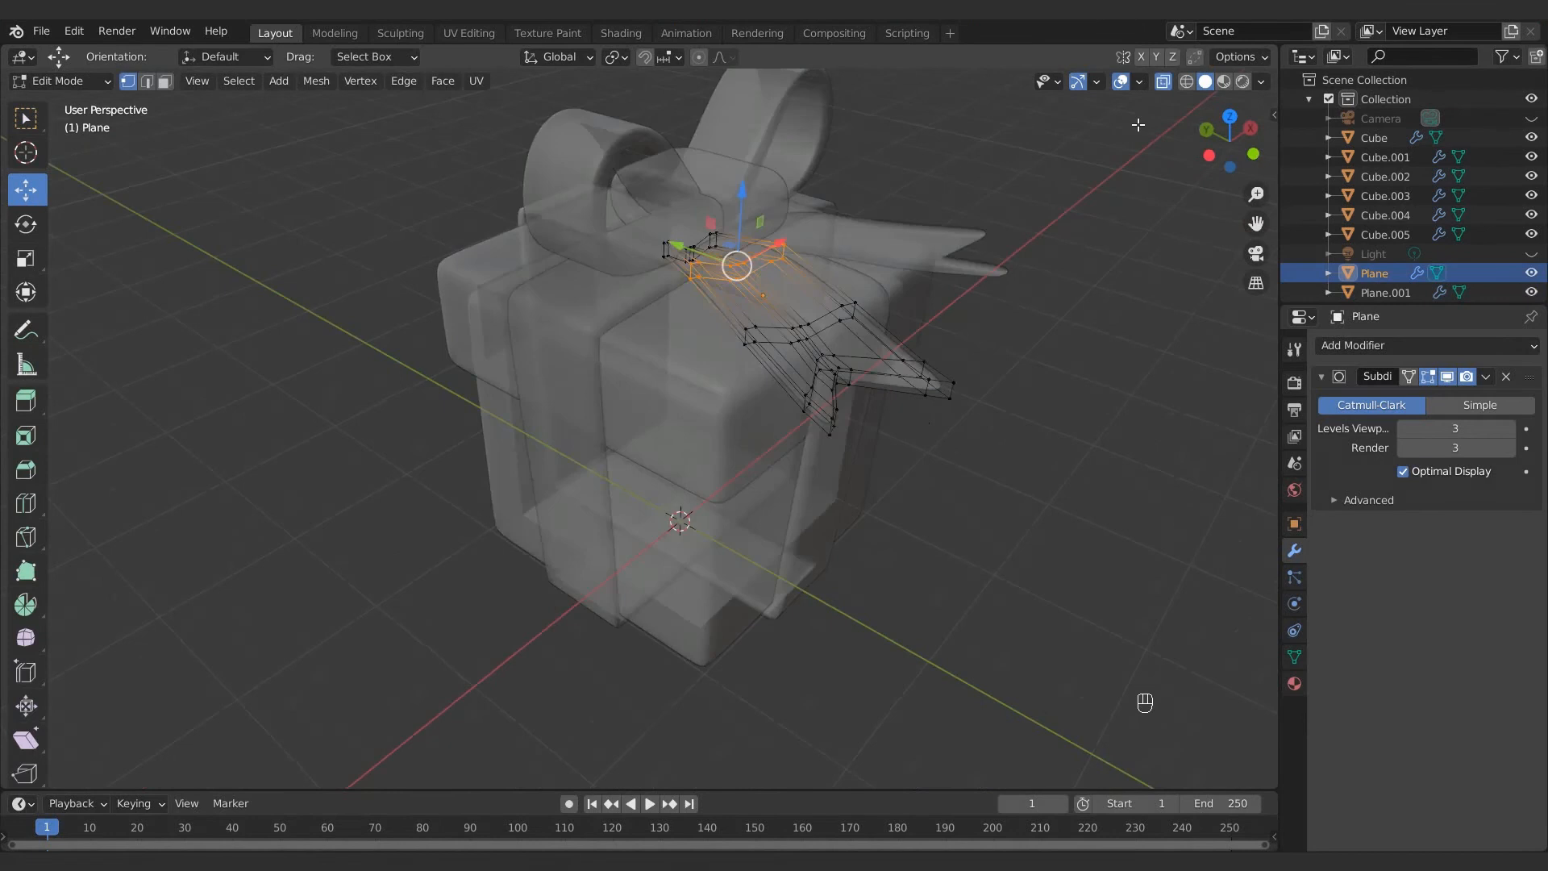
left_click(1024, 359)
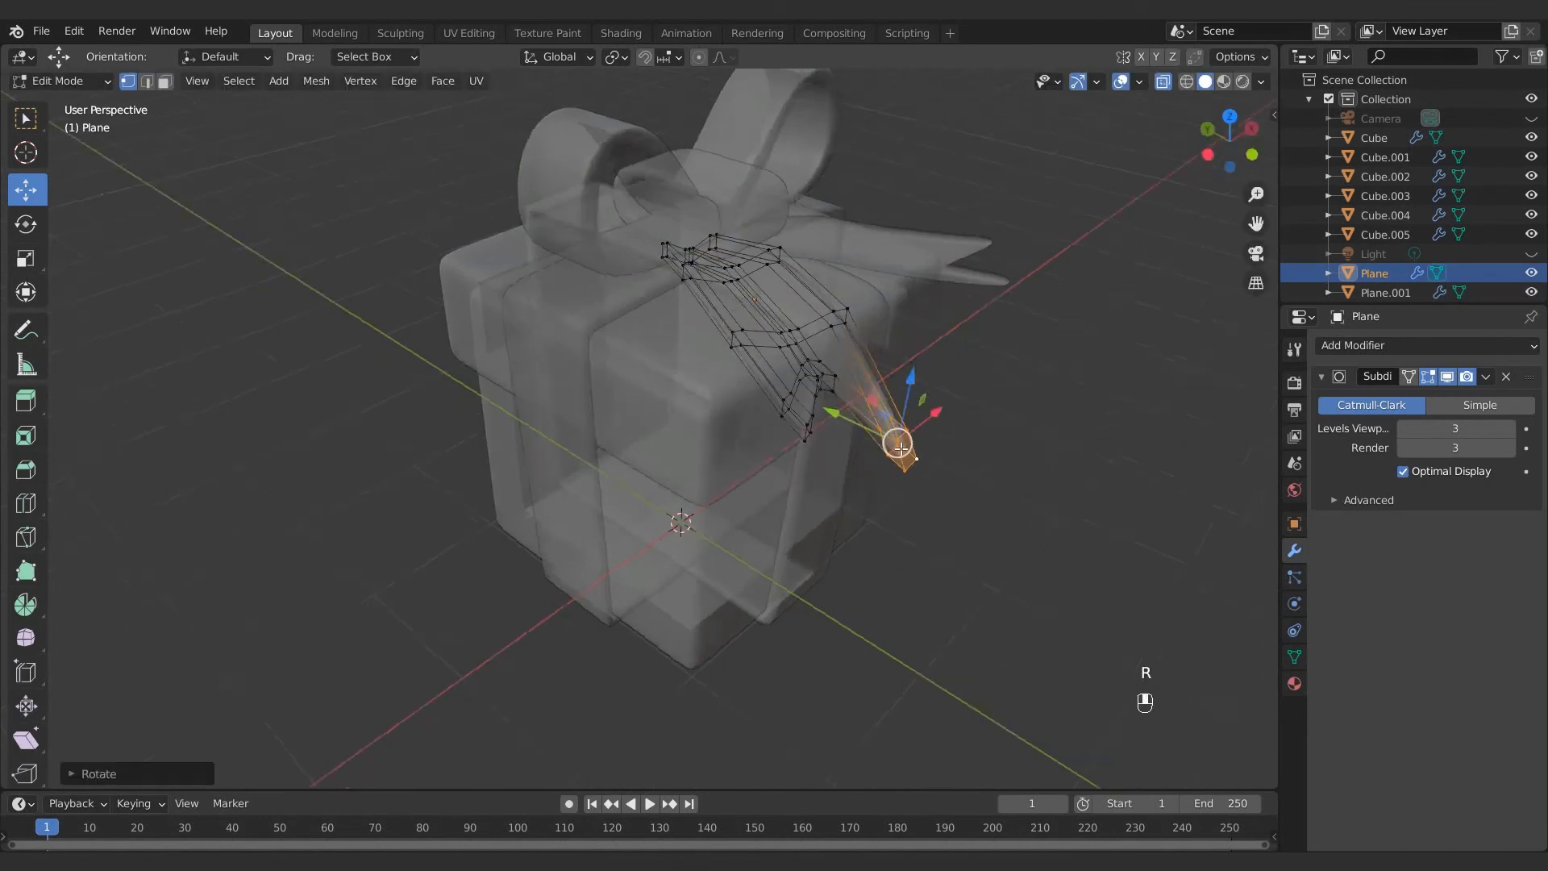
key("Tab")
left_click(1163, 81)
key("Tab")
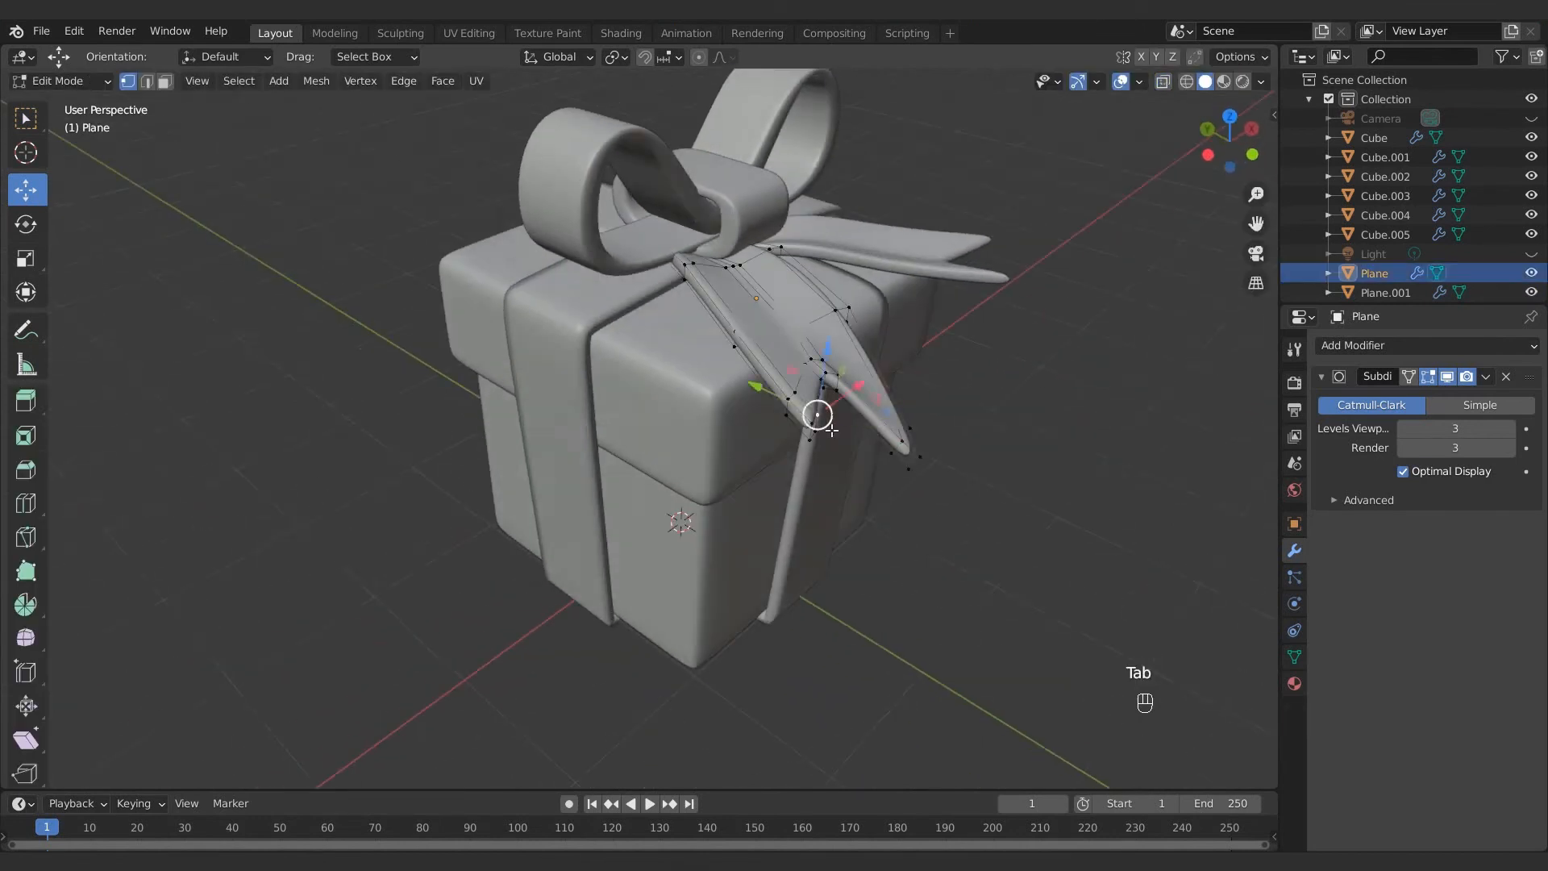
Step: Reposition the first tail's notch and remaining tip vertices so its forked end drapes over the lid's edge
scroll(821, 492, "up", 2)
right_click_drag(783, 374, 766, 440, "ctrl")
left_click(1163, 82)
left_click(1163, 83)
key("g")
left_click(771, 460)
left_click_drag(743, 424, 723, 415)
middle_click_drag(895, 428, 859, 424)
key("Tab")
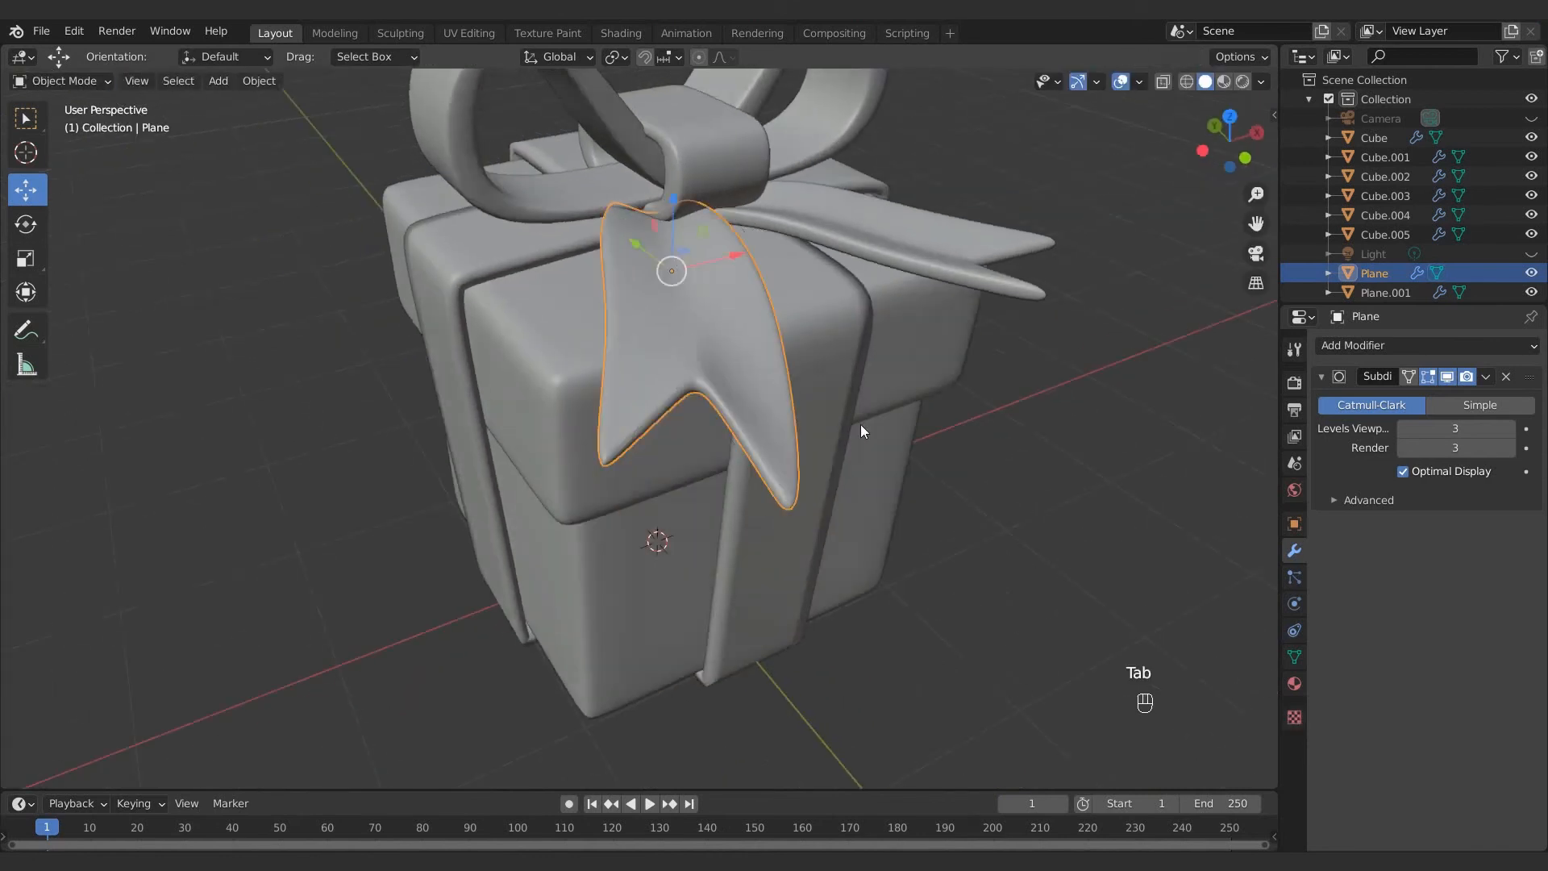
left_click(1008, 411)
Step: Duplicate the whole gift and place the copy beside the original along the X axis
middle_click_drag(1020, 407, 1066, 494)
scroll(967, 395, "down", 3)
key("a")
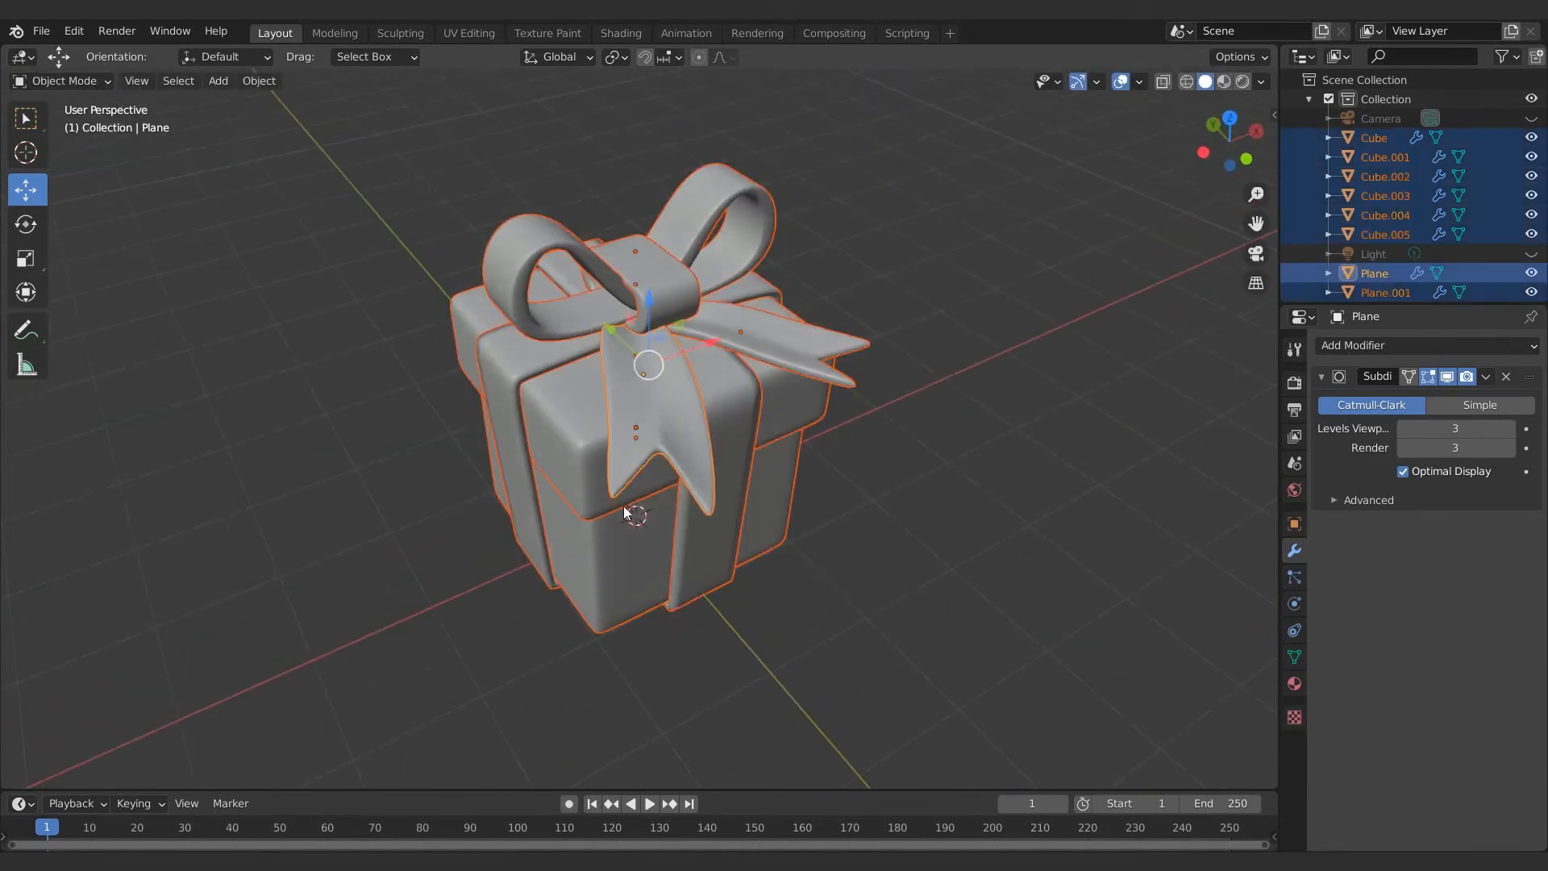
key("shift+d")
left_click(641, 297)
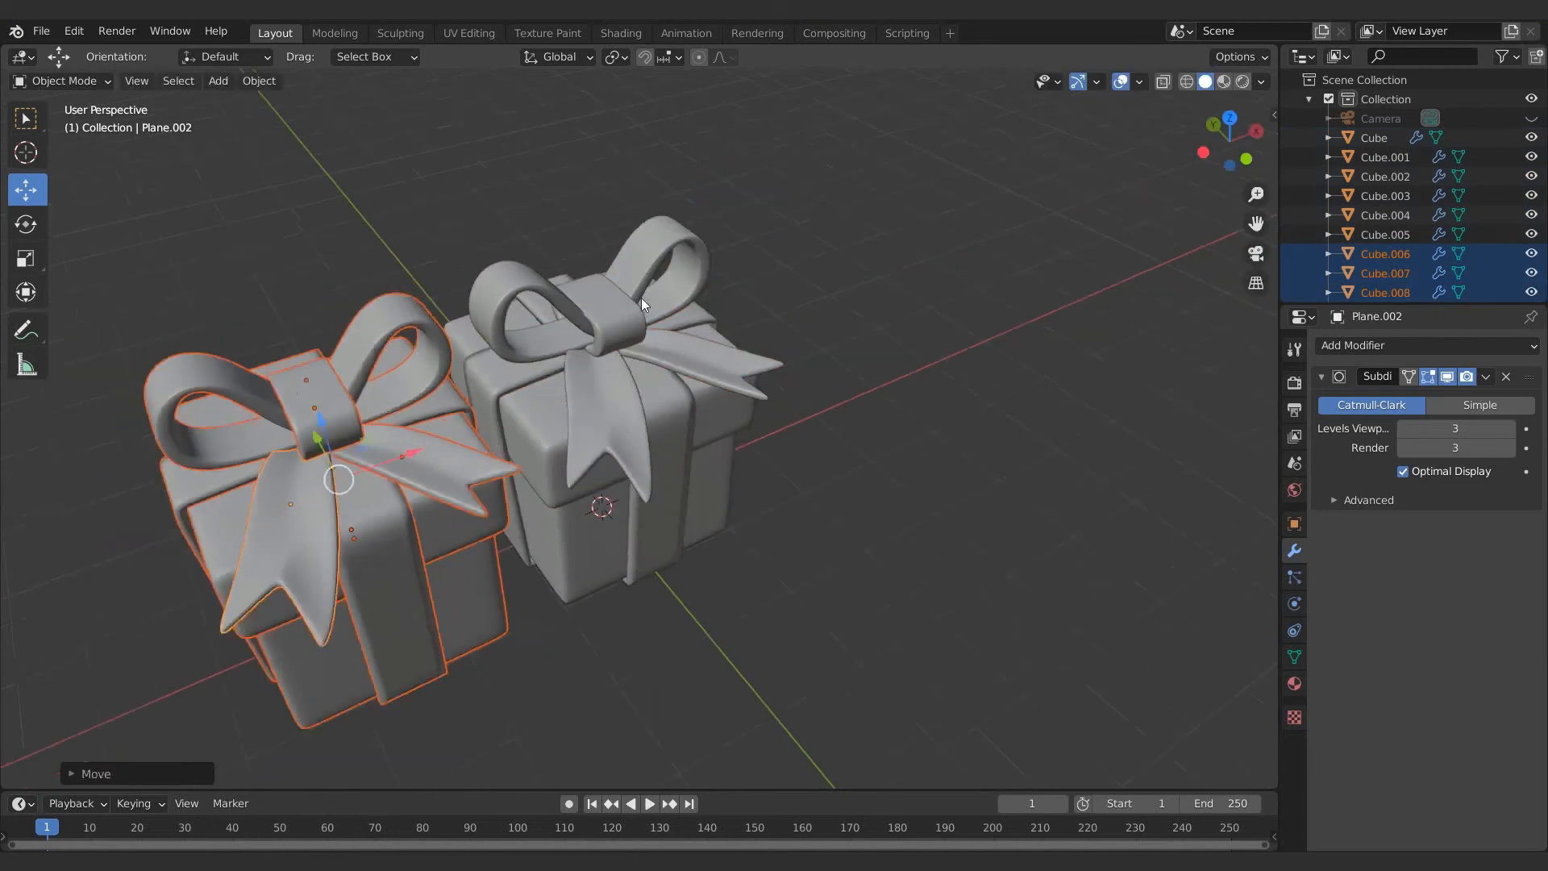
Step: Scale the duplicated gift down and rotate it about Z
key("s")
left_click(442, 288)
key("r")
key("z")
left_click(495, 362)
Step: View the scene through the camera and lock the camera to the view for framing
middle_click_drag(666, 364, 807, 352)
key("KP_0")
key("n")
Step: Duplicate the main gift, place the copy behind it on the opposite side from the small gift, and rotate it about Z
key("shift+d")
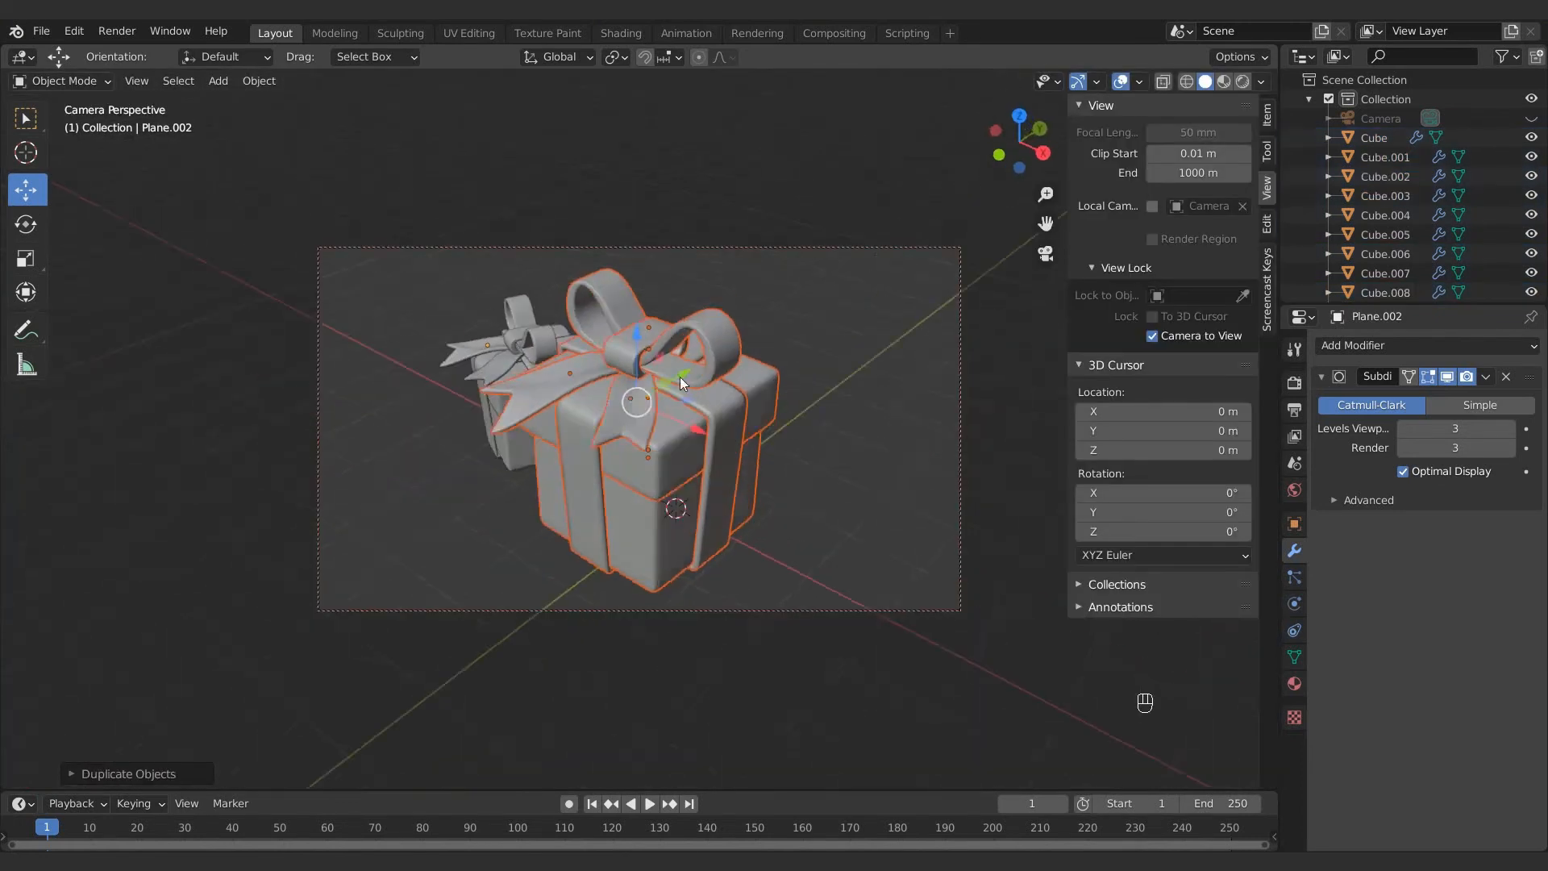
left_click(903, 374)
middle_click_drag(902, 374, 897, 334)
key("r")
key("z")
left_click(566, 92)
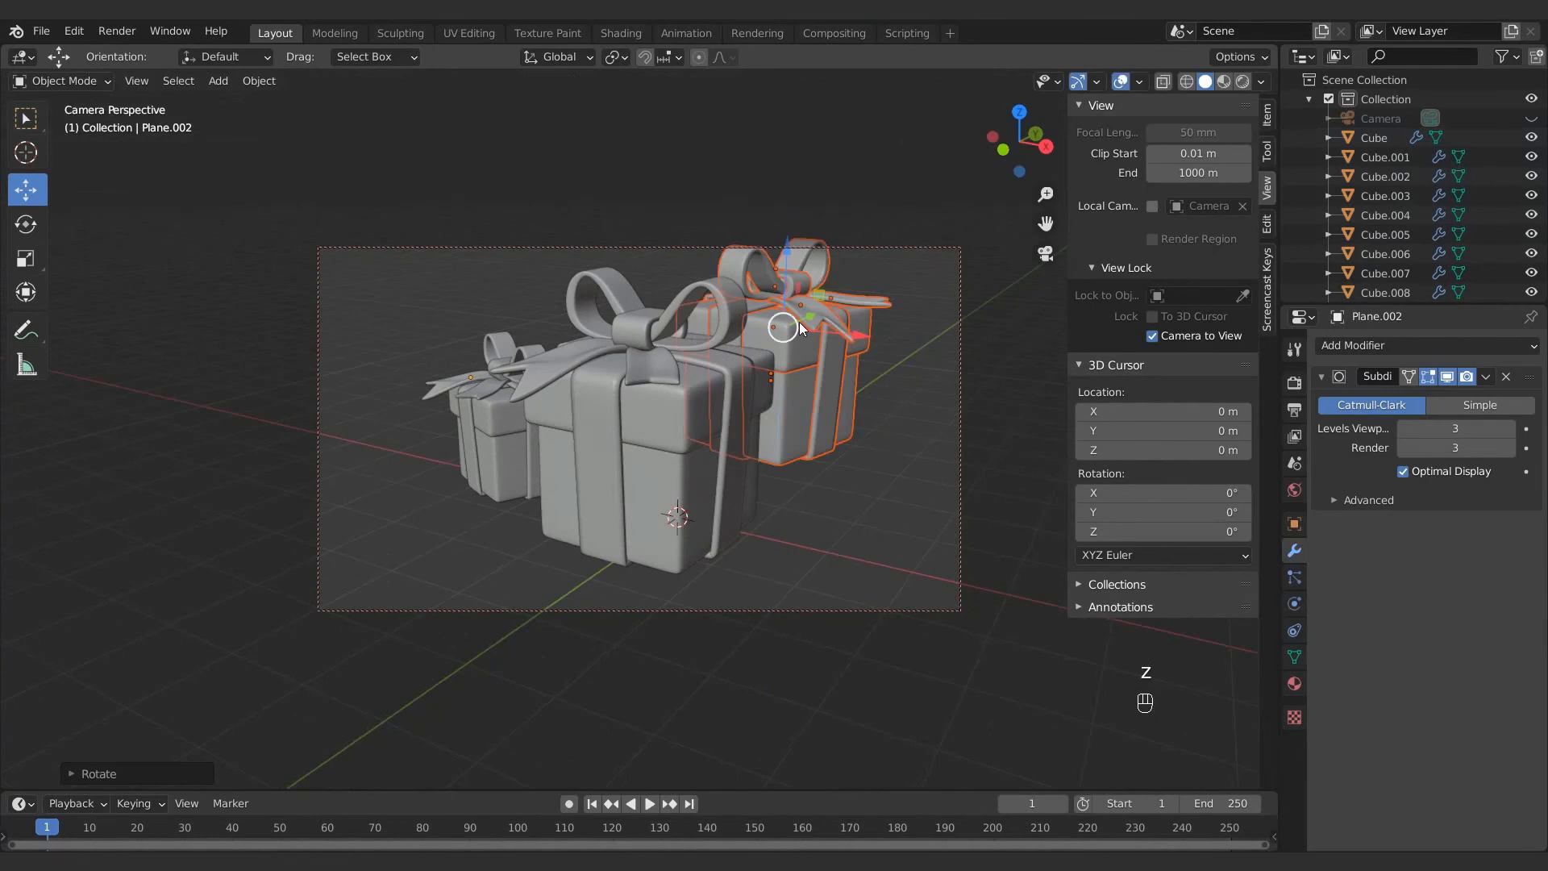
left_click_drag(860, 337, 949, 362)
Step: Add a plane beneath the gifts and scale it up into a large floor extending beyond the camera frame
key("shift+a")
mouse_move(839, 487)
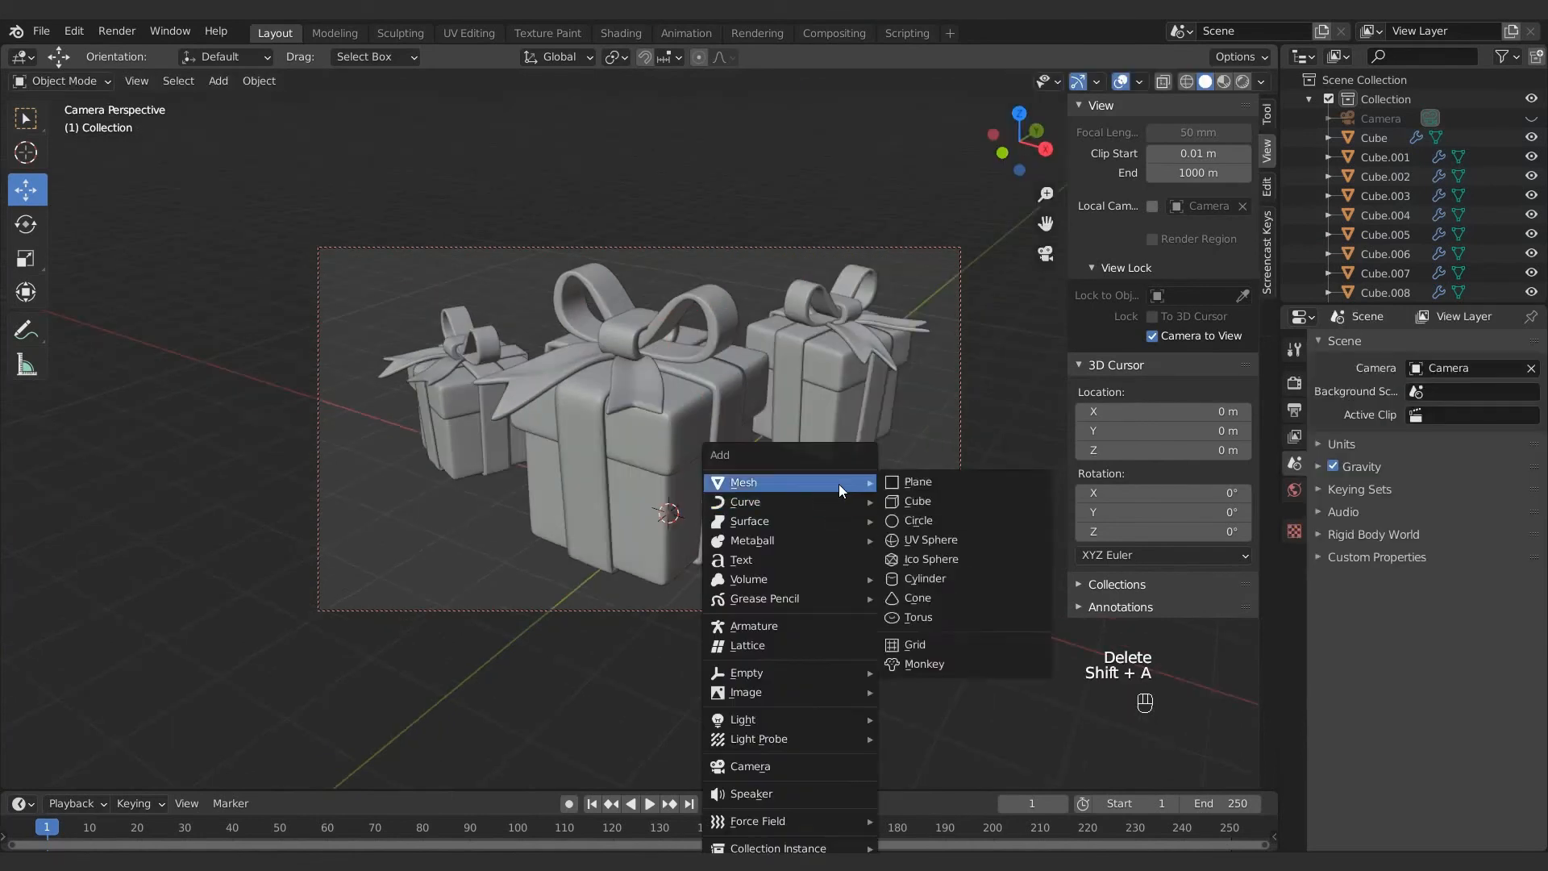
left_click(913, 482)
key("s")
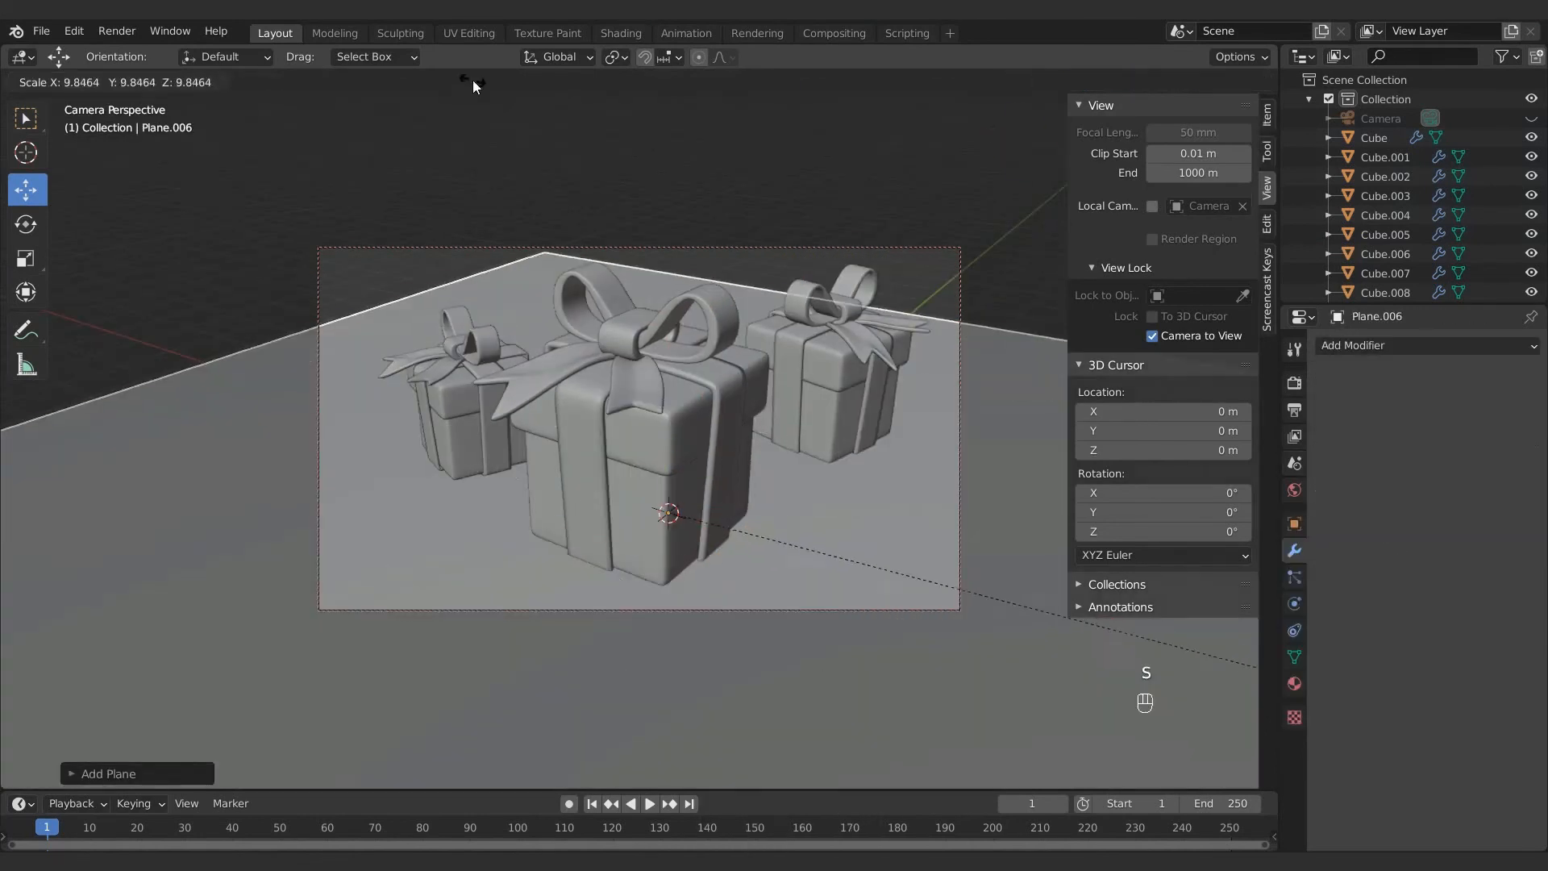
left_click(476, 89)
key("s")
left_click(121, 138)
Step: Extrude the floor's two back edges upward along Z to form backdrop walls
key("Tab")
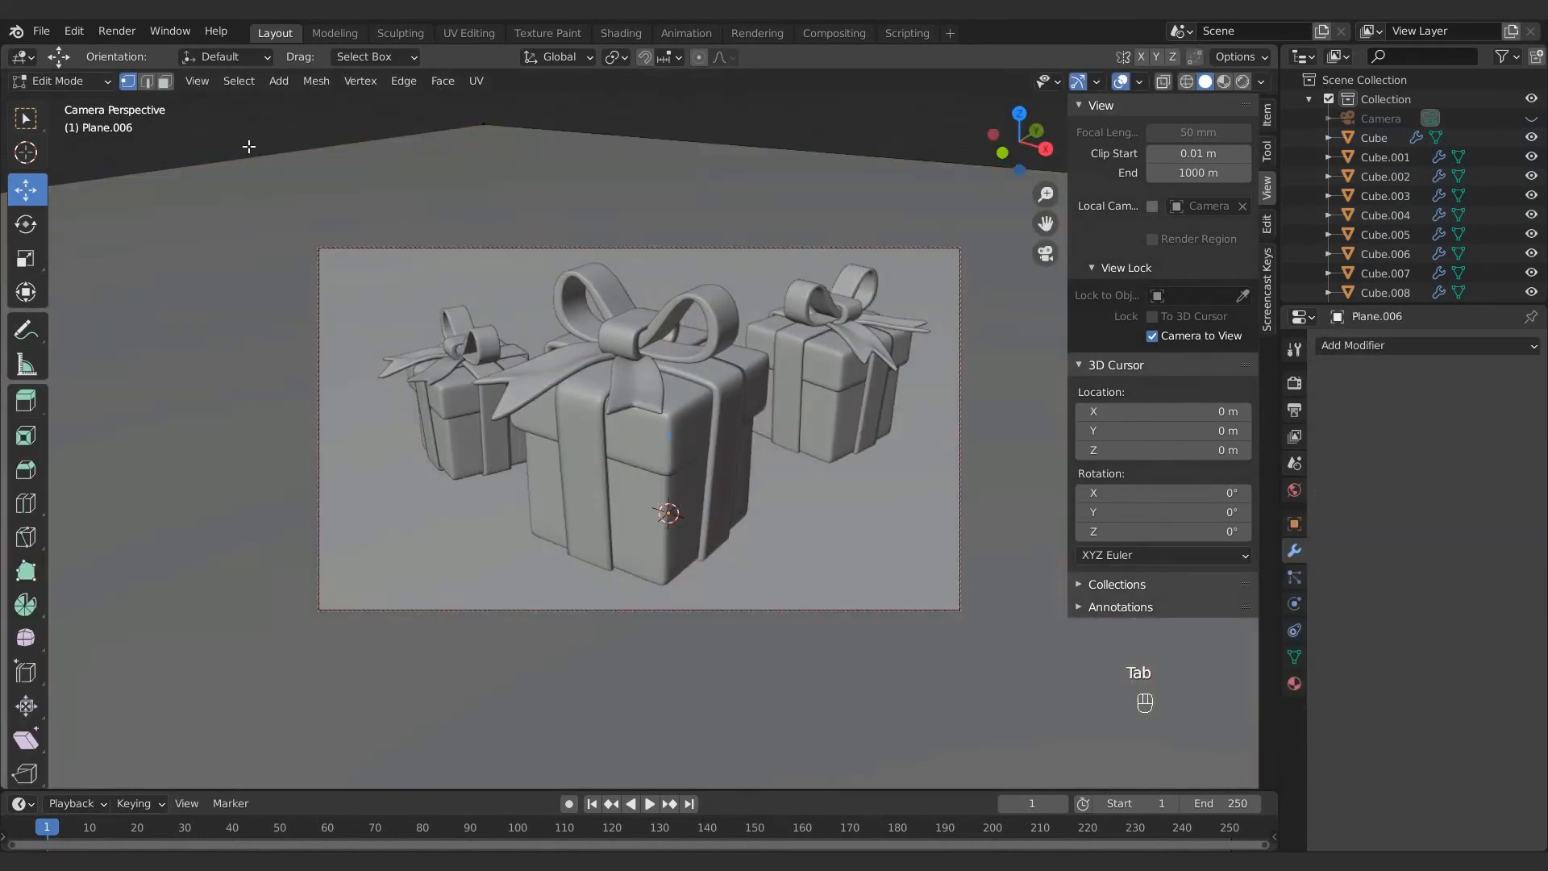
left_click(701, 145, "shift")
key("e")
key("z")
left_click(699, 453)
Step: Bevel the edges where the floor and backdrop walls meet into a rounded curve and shade the backdrop smooth
left_click(644, 140)
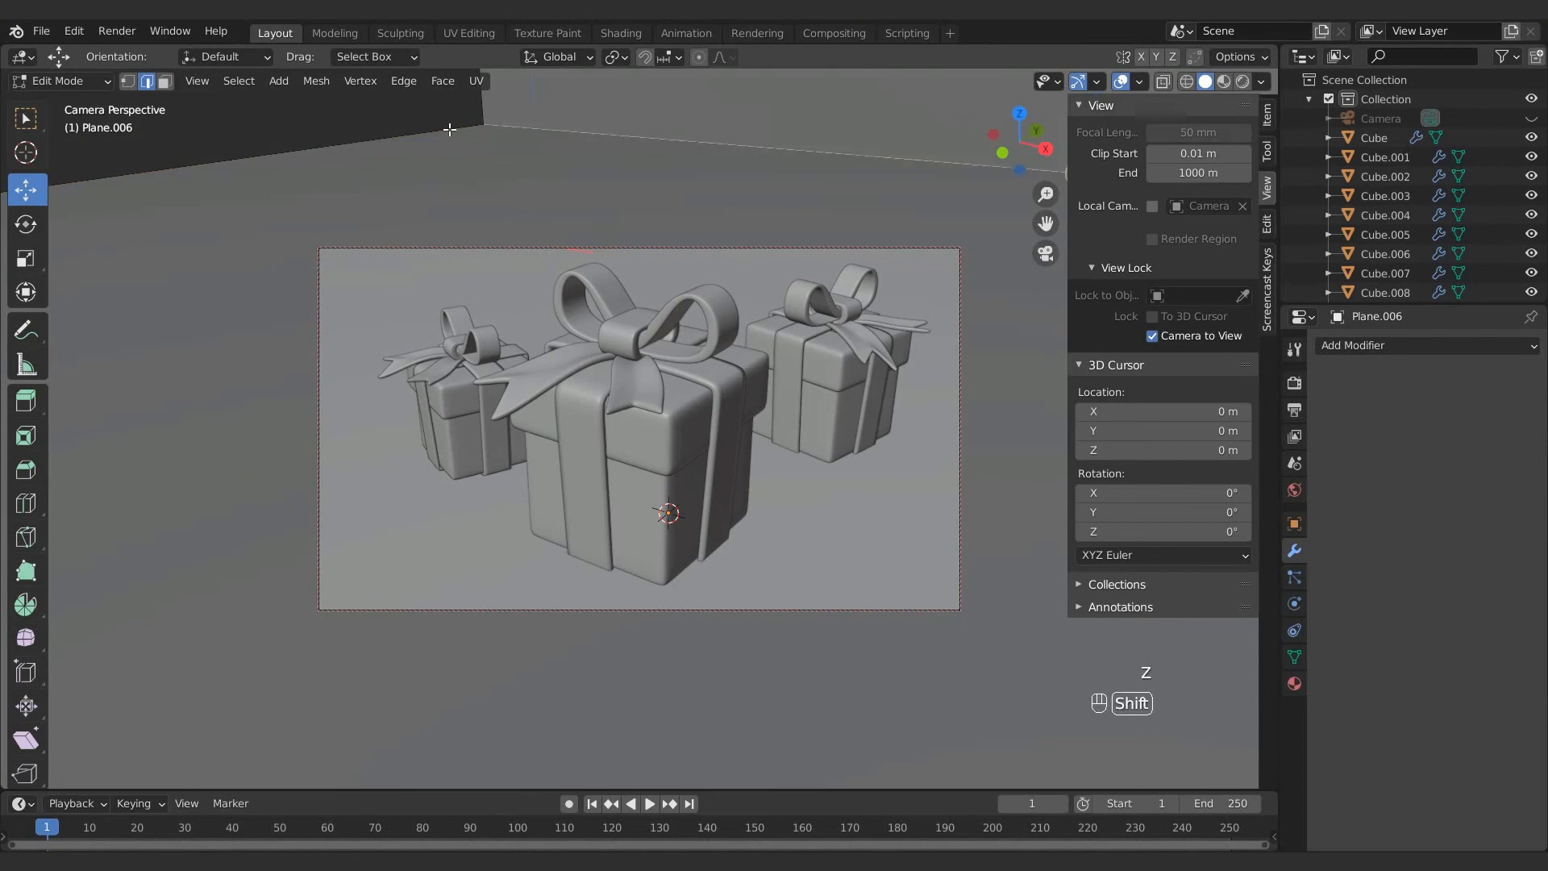
left_click(450, 132, "shift")
key("ctrl+b")
left_click(758, 436)
key("Tab")
right_click(723, 175)
left_click(722, 176)
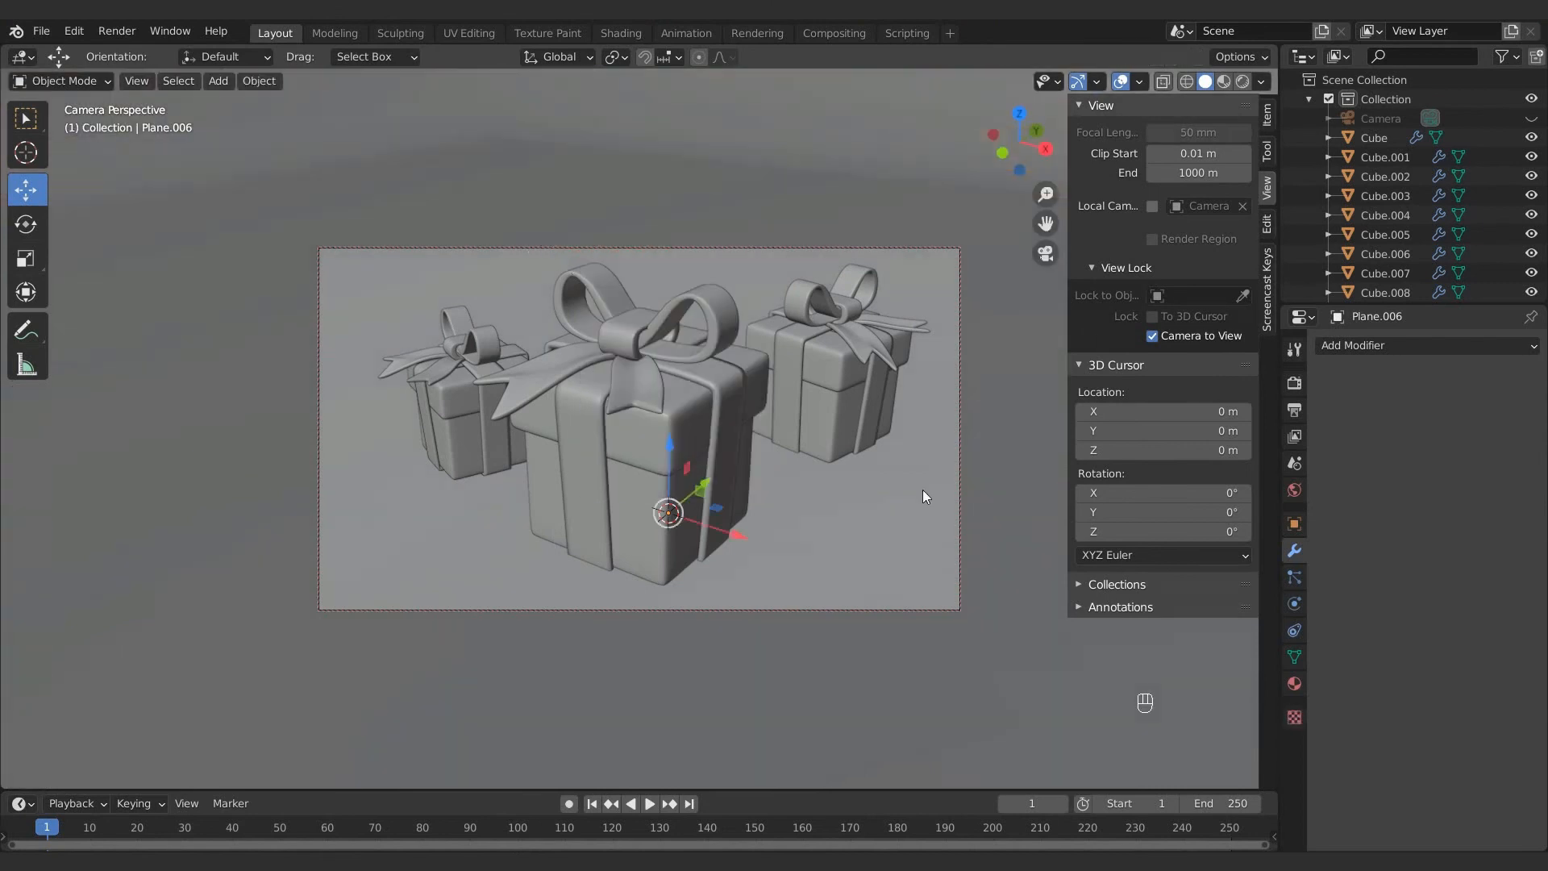
Step: Switch the viewport to rendered shading and unhide the scene light
left_click(1243, 81)
scroll(1351, 229, "down", 10)
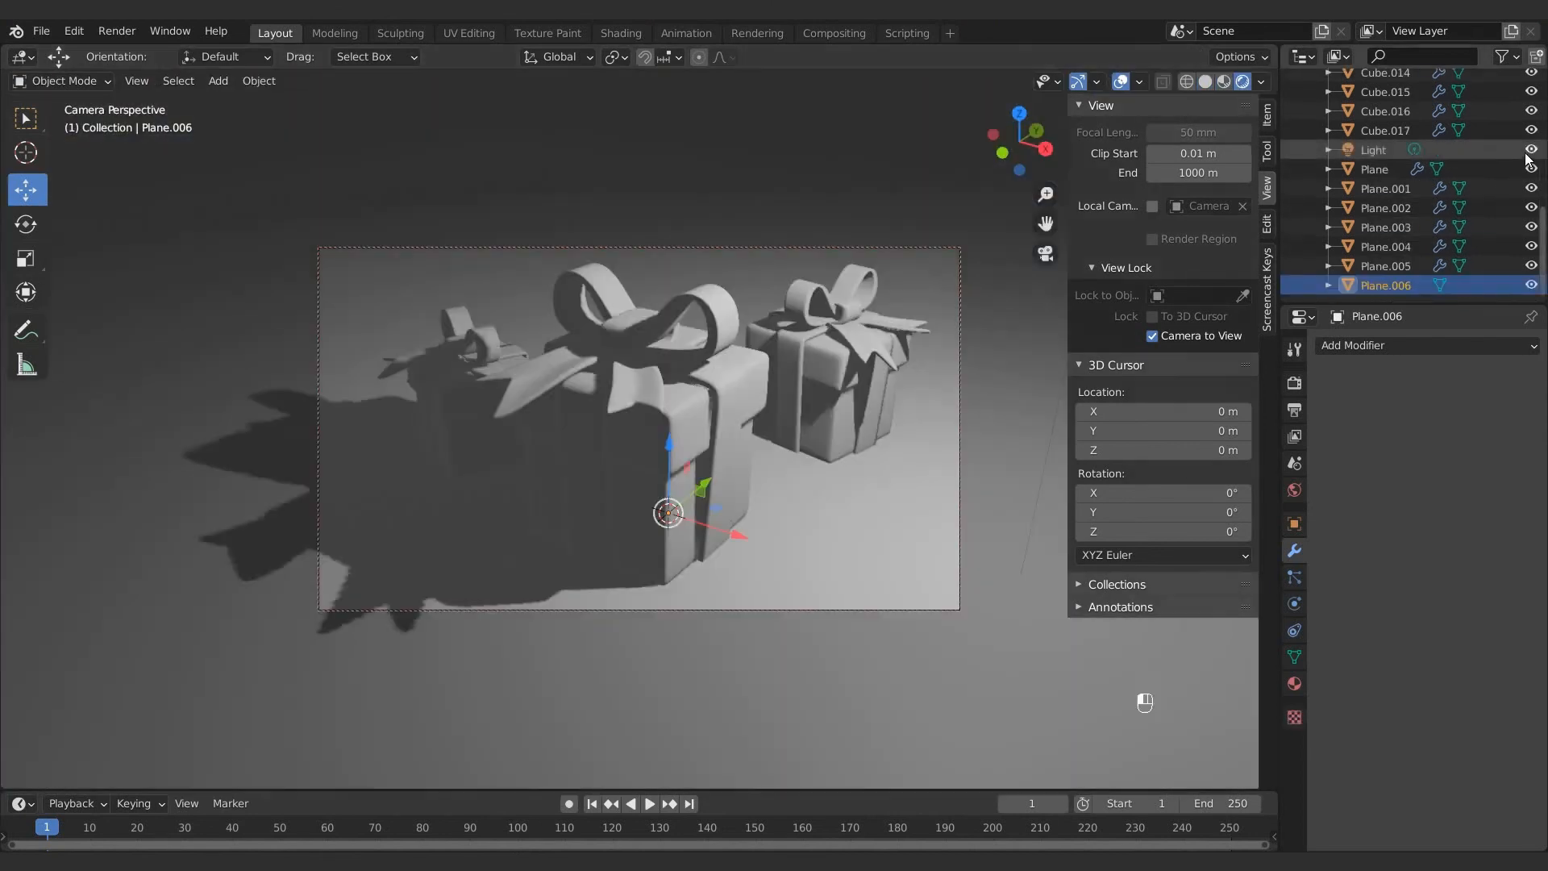
key("KP_0")
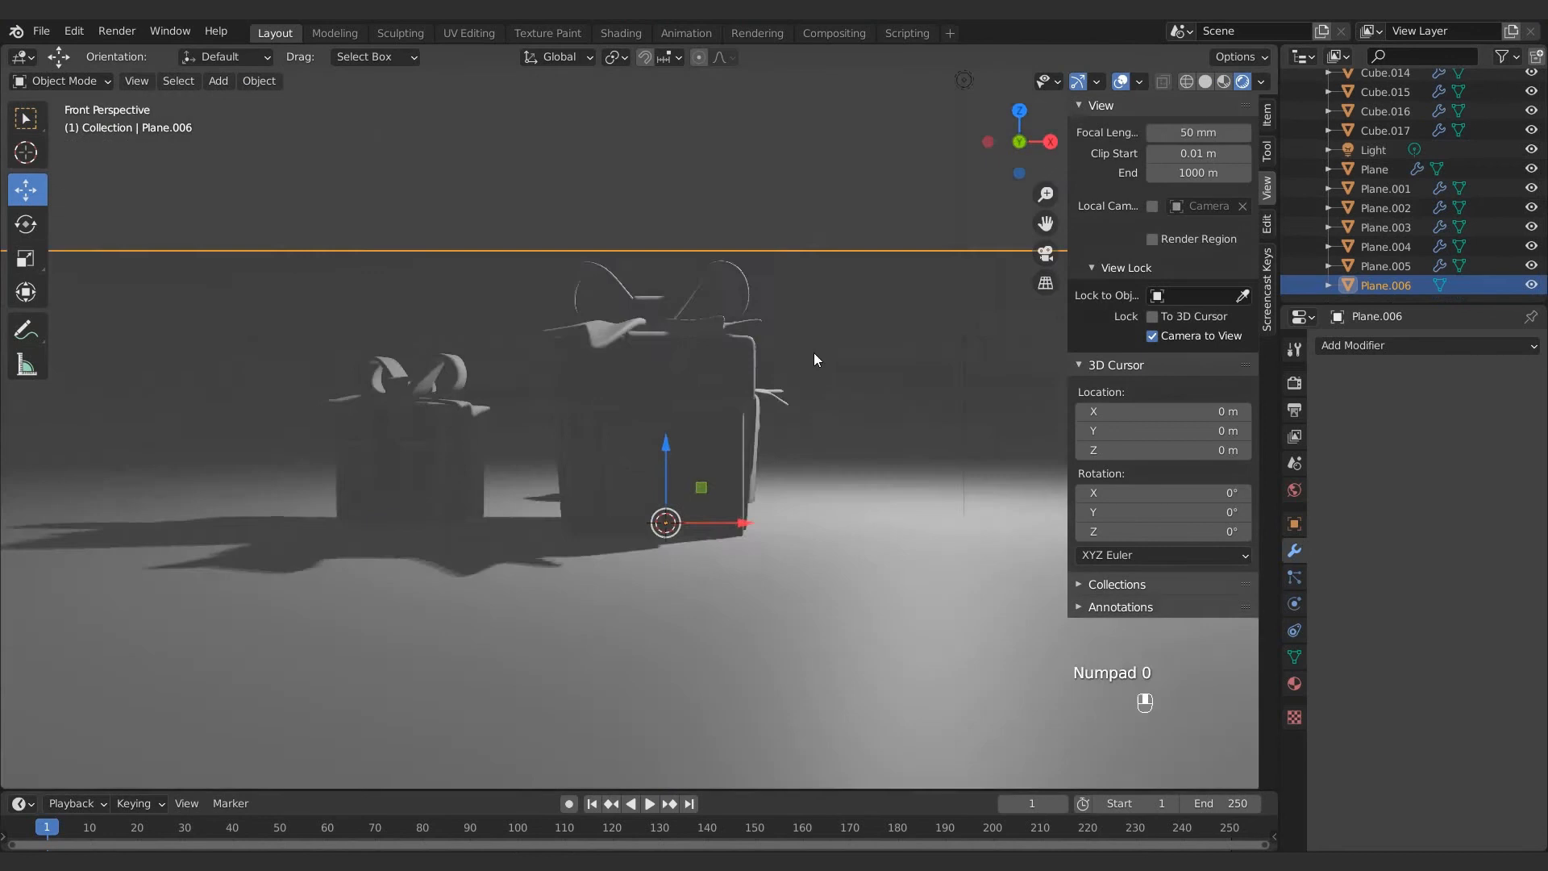
Step: Move the light forward along Y and sideways along X to the front of the gifts
scroll(877, 369, "down", 4)
middle_click_drag(814, 352, 891, 347)
left_click(945, 357)
left_click_drag(891, 294, 772, 388)
left_click_drag(773, 464, 871, 539)
left_click_drag(840, 452, 836, 456)
Step: Change the light to an area light with a pale blue colour (H 0.630, S 0.275, V 1.000) and shift it along Y
left_click(1294, 604)
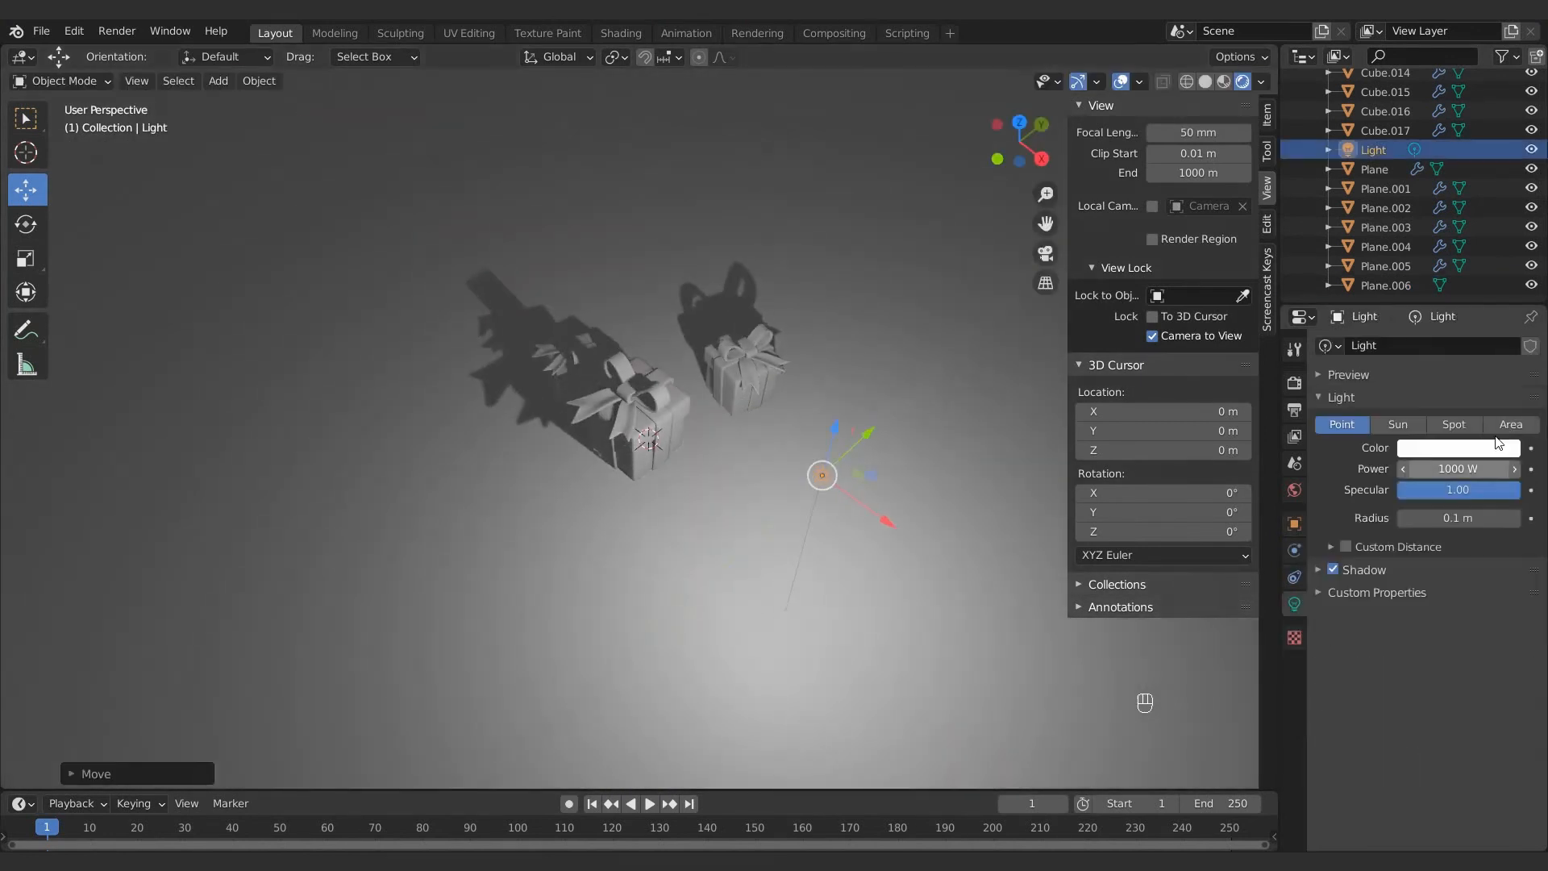
left_click(1503, 423)
left_click(1475, 453)
left_click(1443, 250)
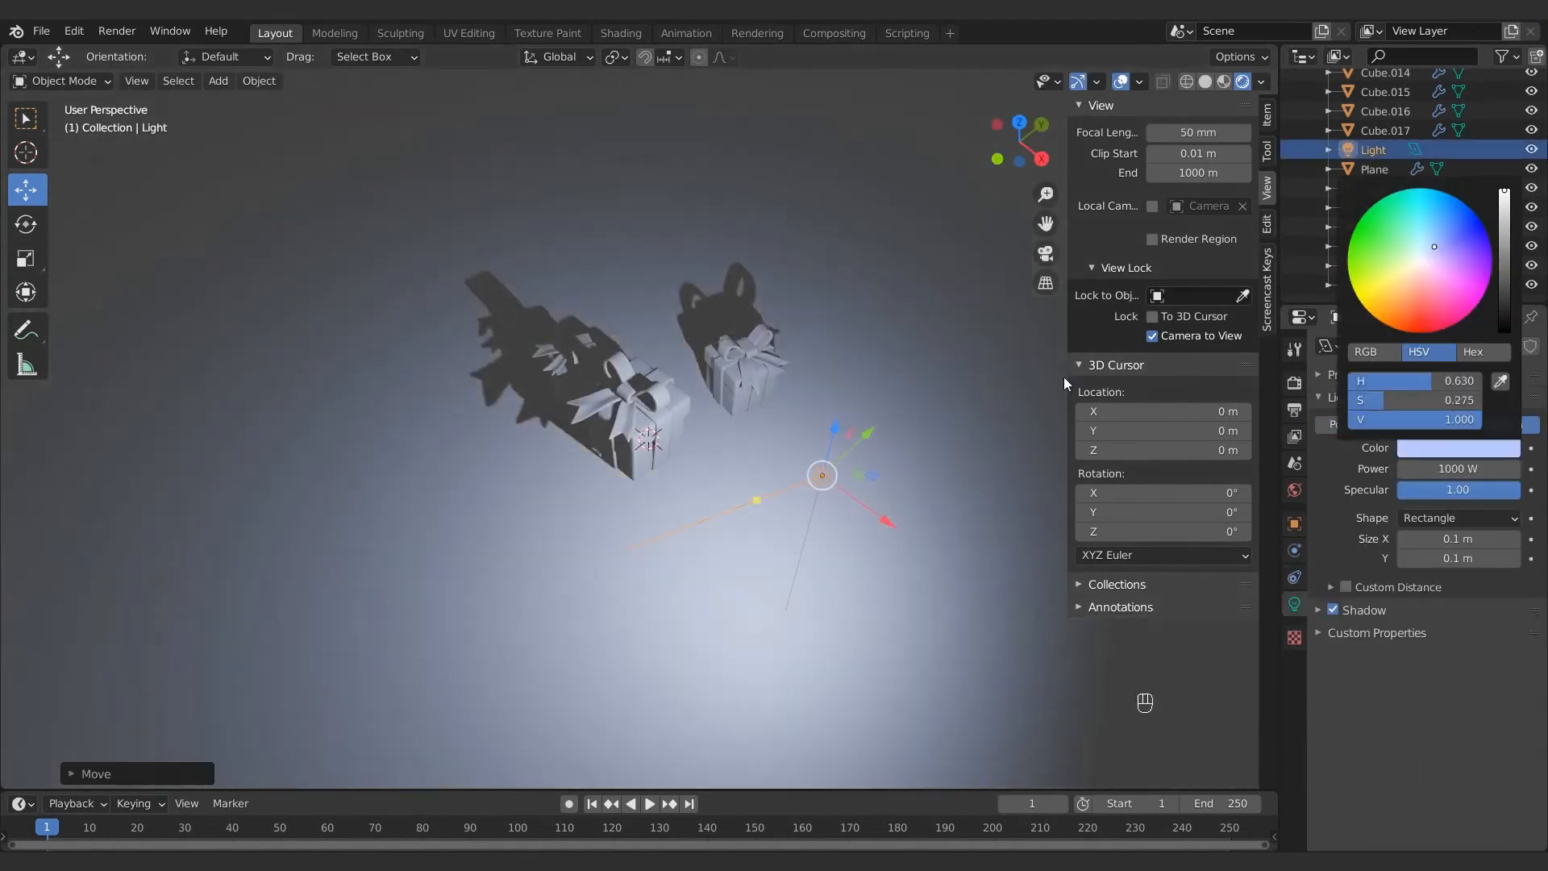
left_click_drag(869, 433, 953, 371)
Step: Duplicate the area light to the opposite side of the gifts and rotate the copy inward
key("shift+d")
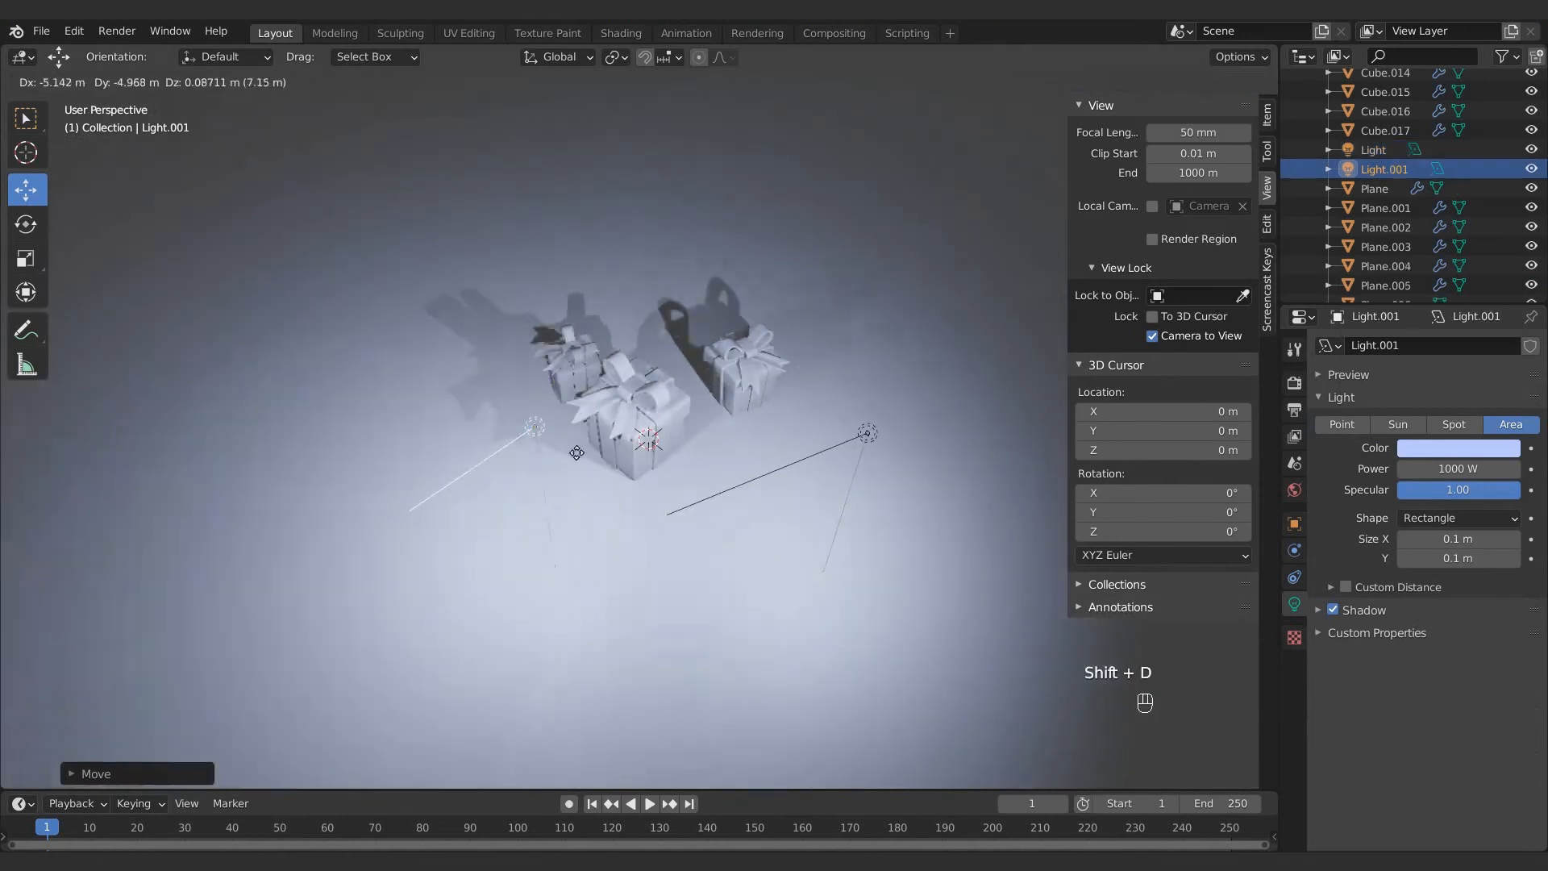
left_click(633, 440)
key("r")
left_click(766, 468)
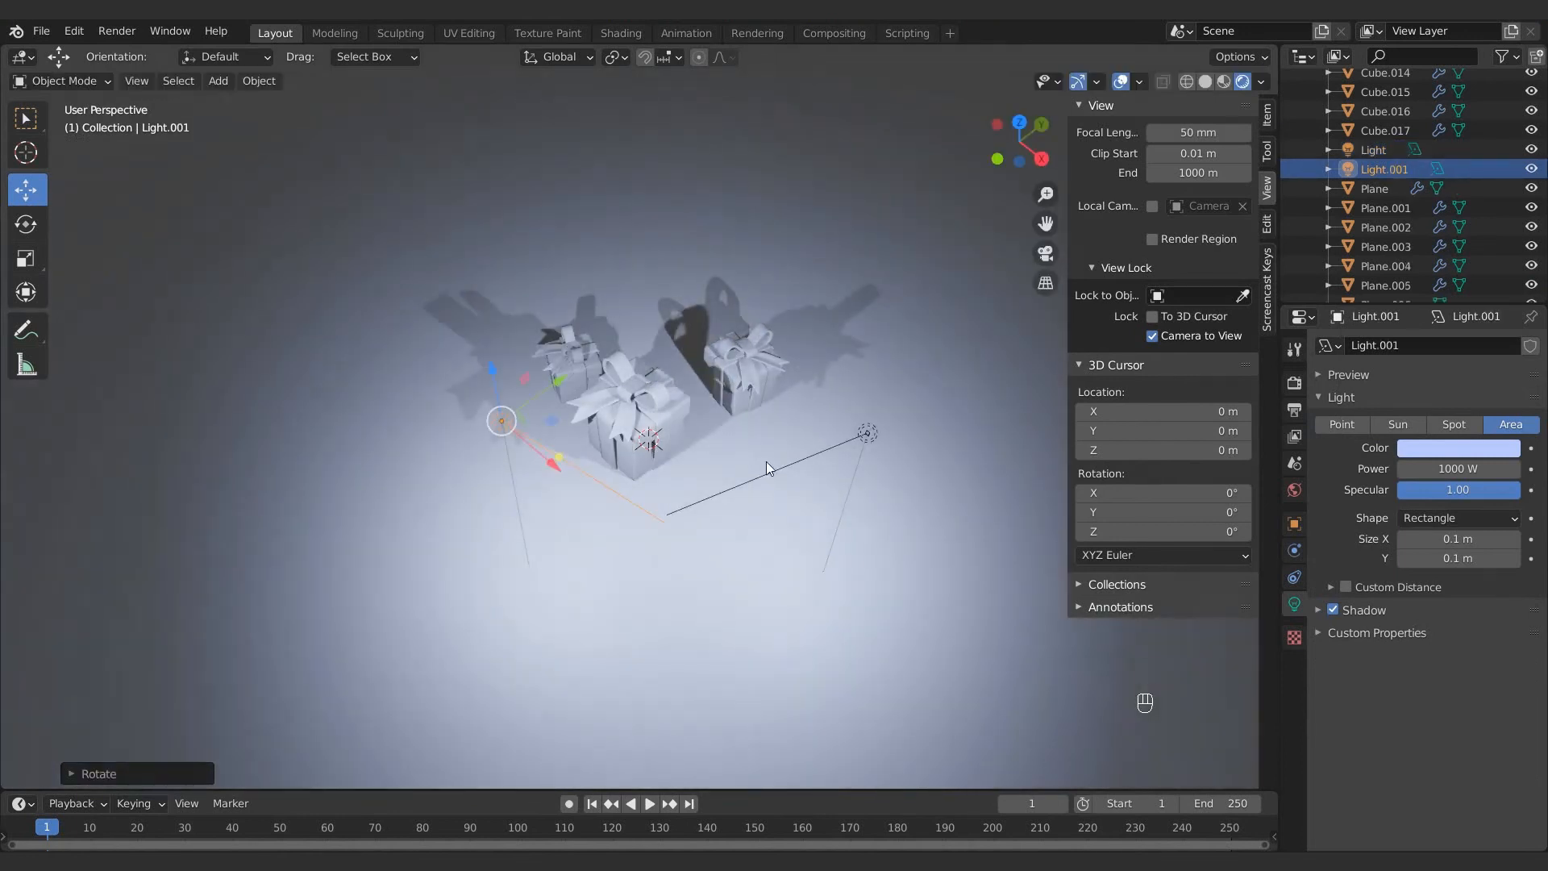
Step: Rotate both area lights with the Rotate tool so they aim at the gifts
left_click(22, 218)
left_click_drag(490, 479, 559, 456)
left_click_drag(447, 427, 470, 386)
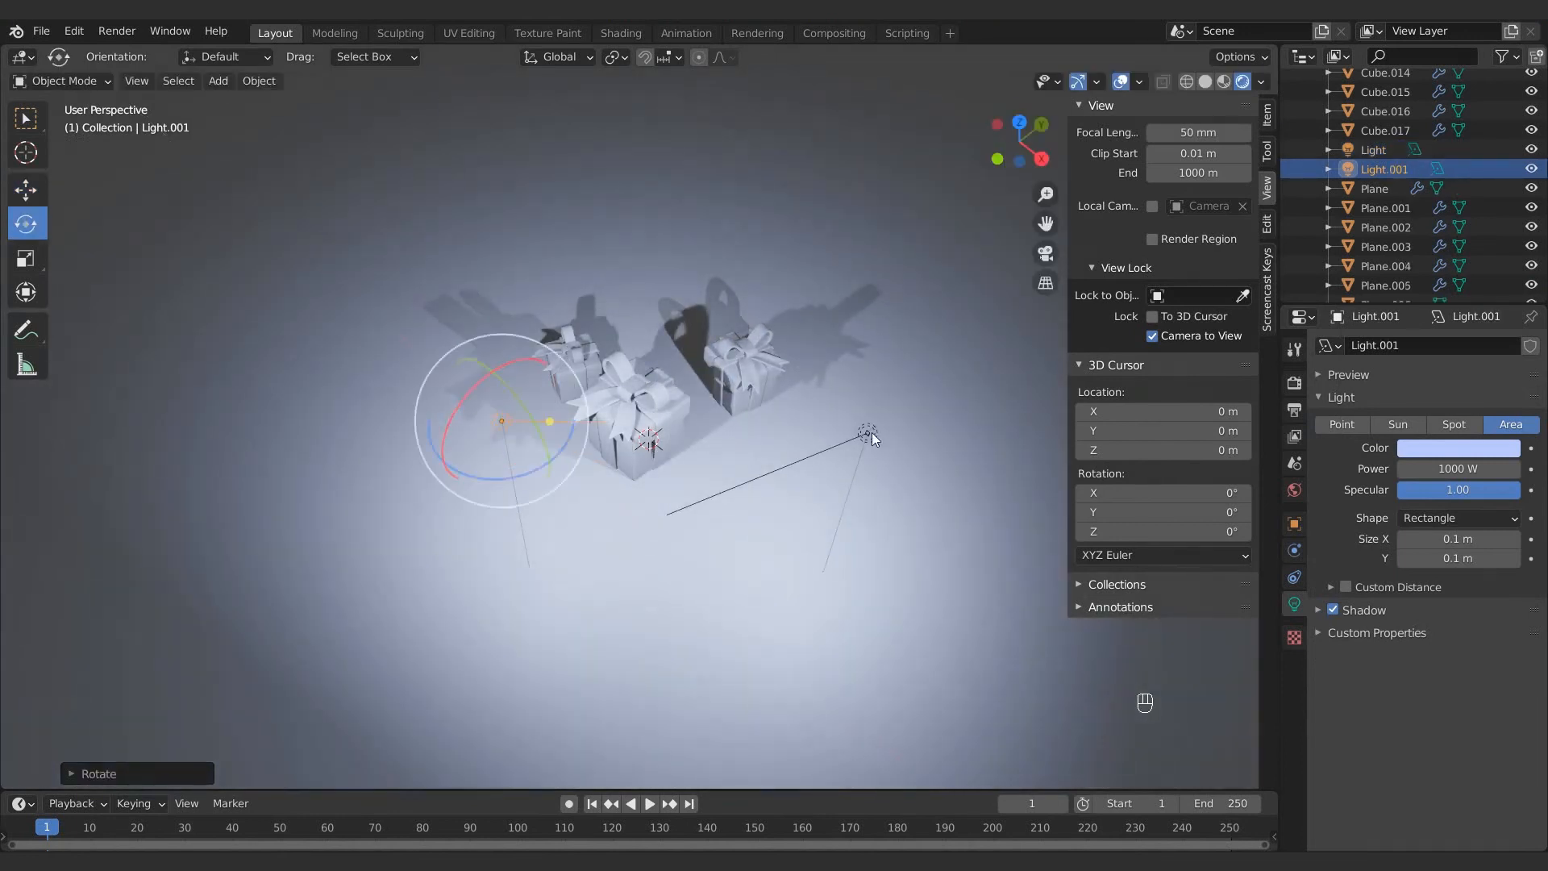
left_click(872, 433)
left_click_drag(895, 484, 872, 492)
left_click_drag(925, 432, 904, 453)
left_click(506, 419)
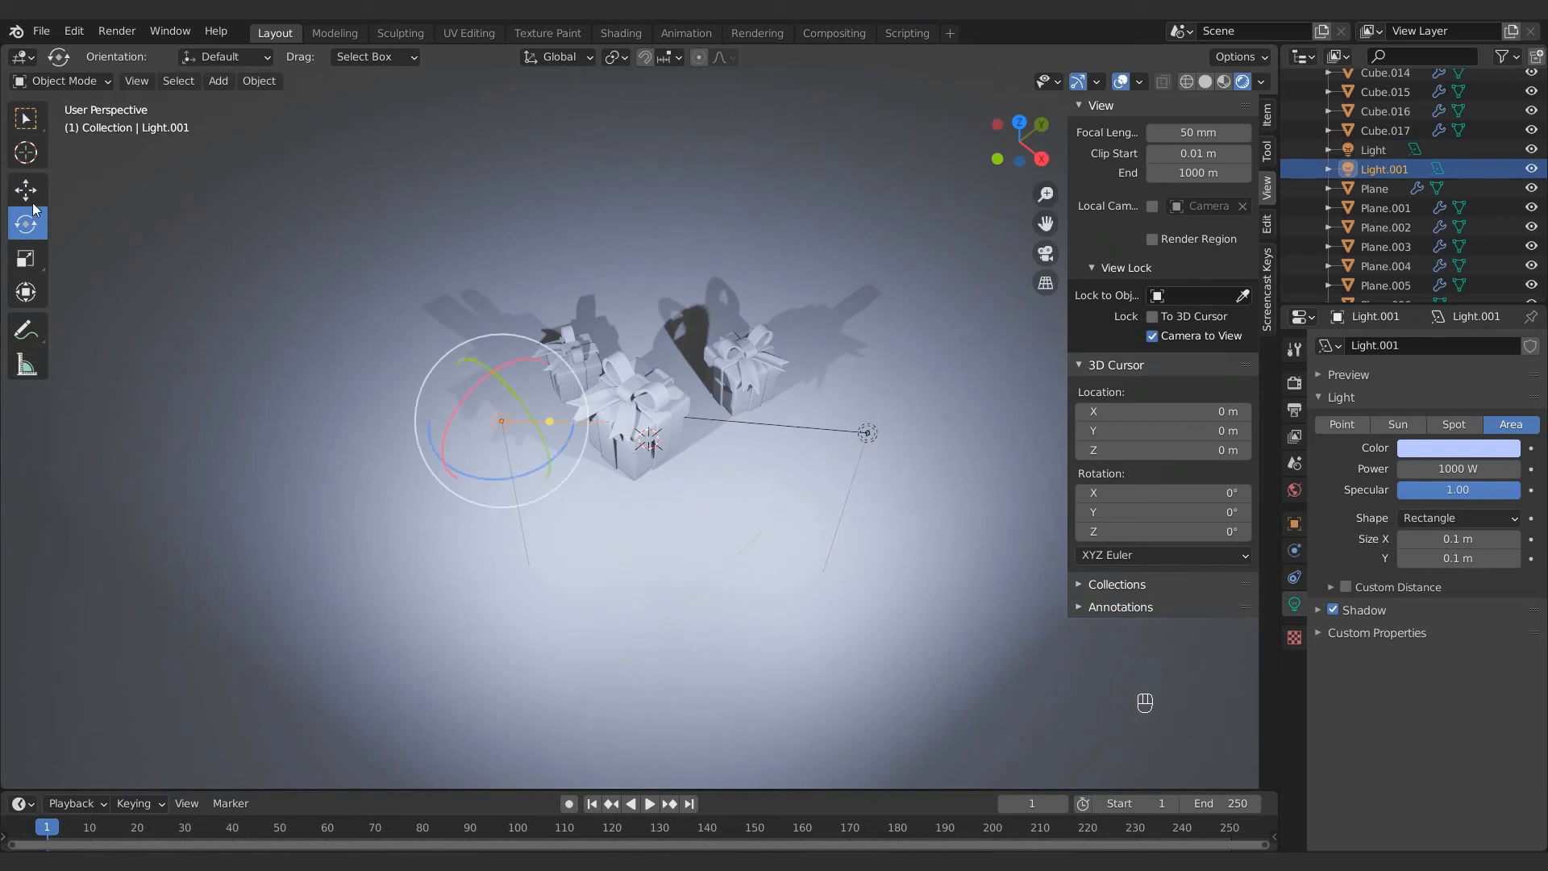
Step: Move the duplicated area light outward and forward, away from the gifts, with the Move tool
left_click(30, 197)
left_click_drag(558, 380, 495, 423)
left_click_drag(491, 516, 473, 502)
left_click_drag(487, 411, 467, 421)
Step: Change the duplicated area light's colour to a warm pale orange and select the backdrop
left_click(1458, 447)
left_click(1410, 277)
left_click(863, 297)
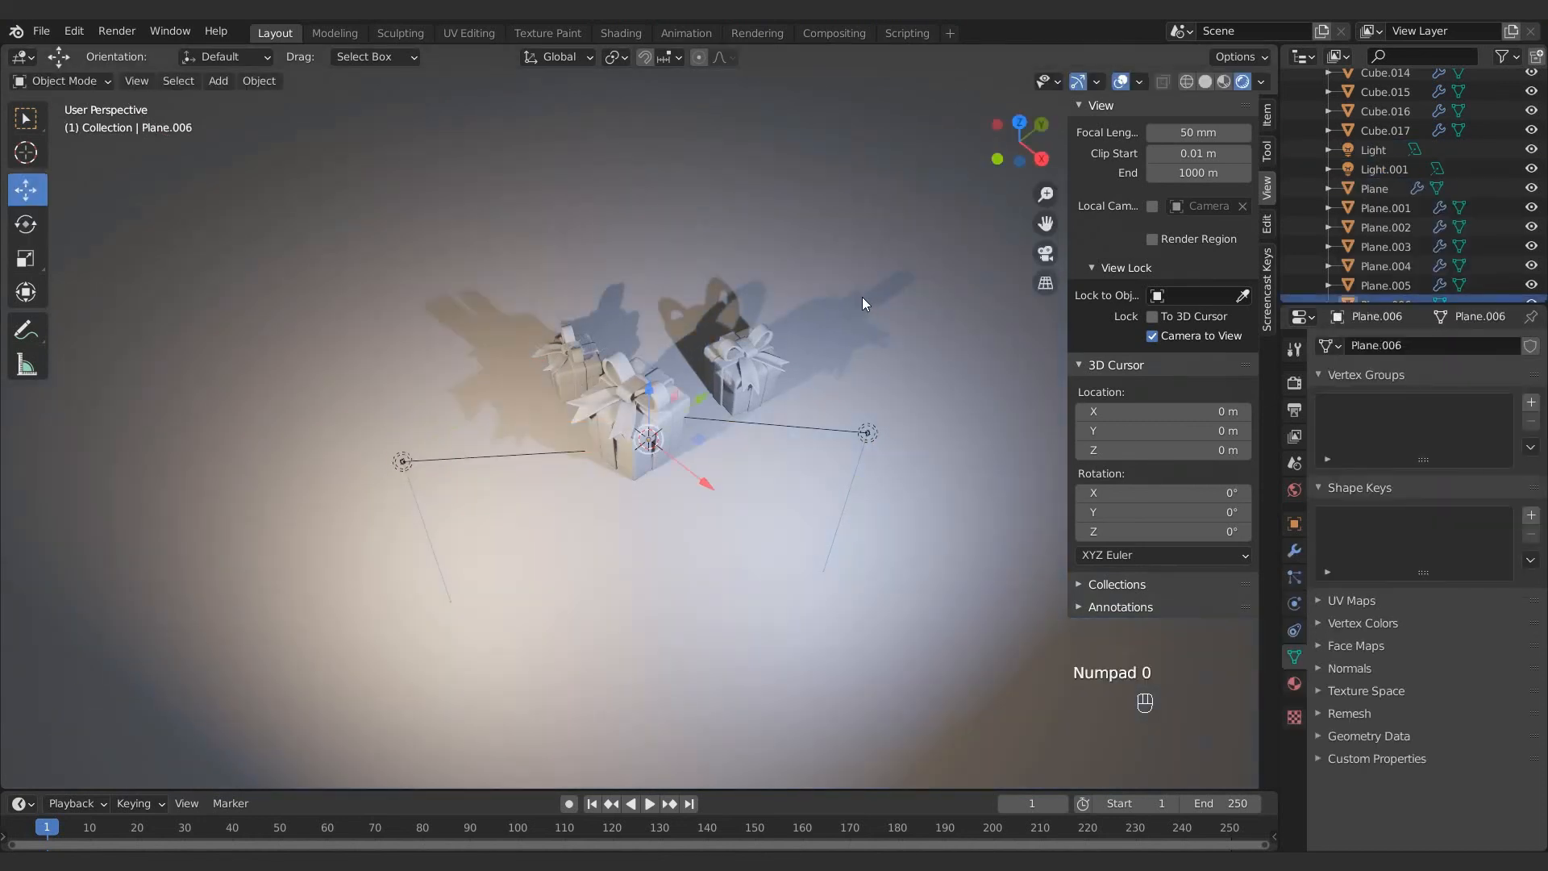
Step: View the scene through the camera and load HDR_Blur.hdr as an environment texture for the world background colour
key("KP_0")
scroll(1385, 233, "down", 1)
left_click(1376, 131)
left_click(1381, 150)
left_click(1294, 490)
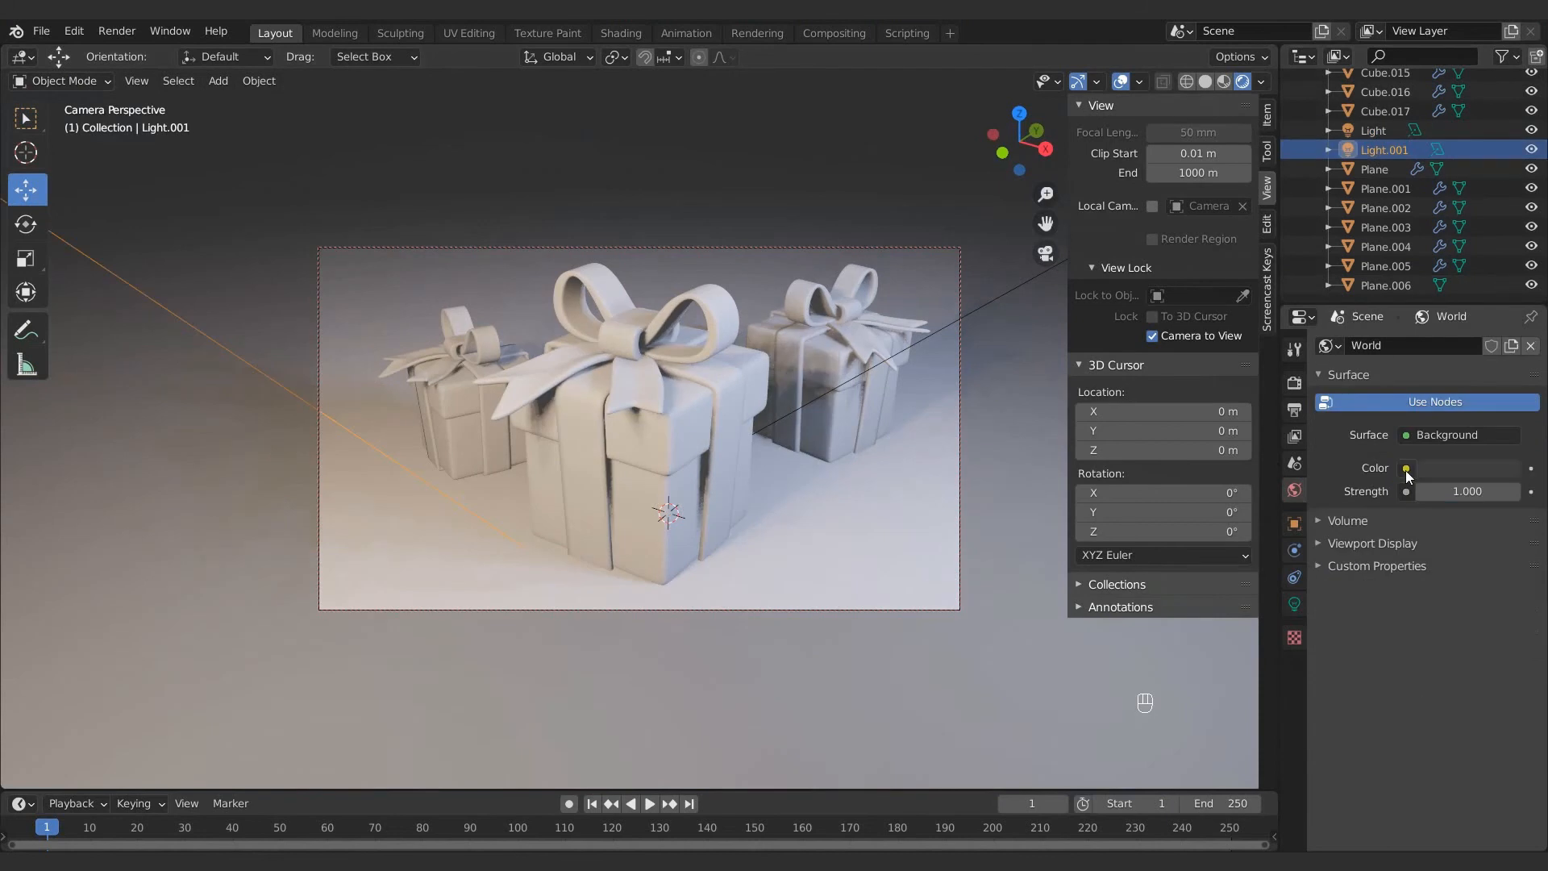
left_click(1406, 473)
left_click(955, 550)
left_click(1489, 492)
left_click(359, 619)
double_click(741, 290)
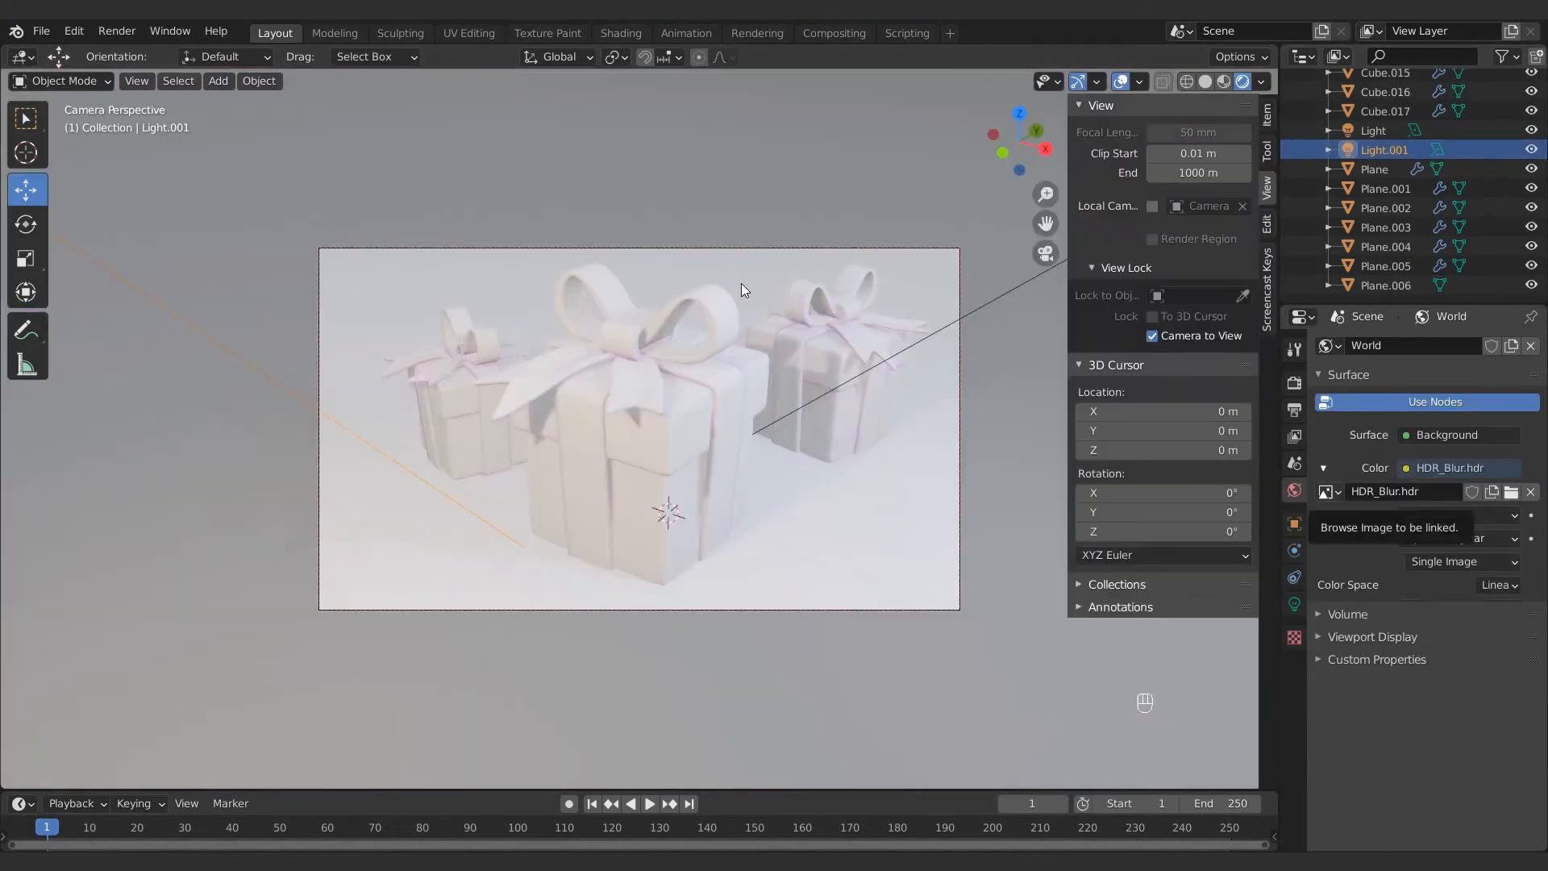
Step: Split the viewport, fit the camera frame in one half, turn the other into a Shader Editor without sidebar, and save
key("ctrl+space")
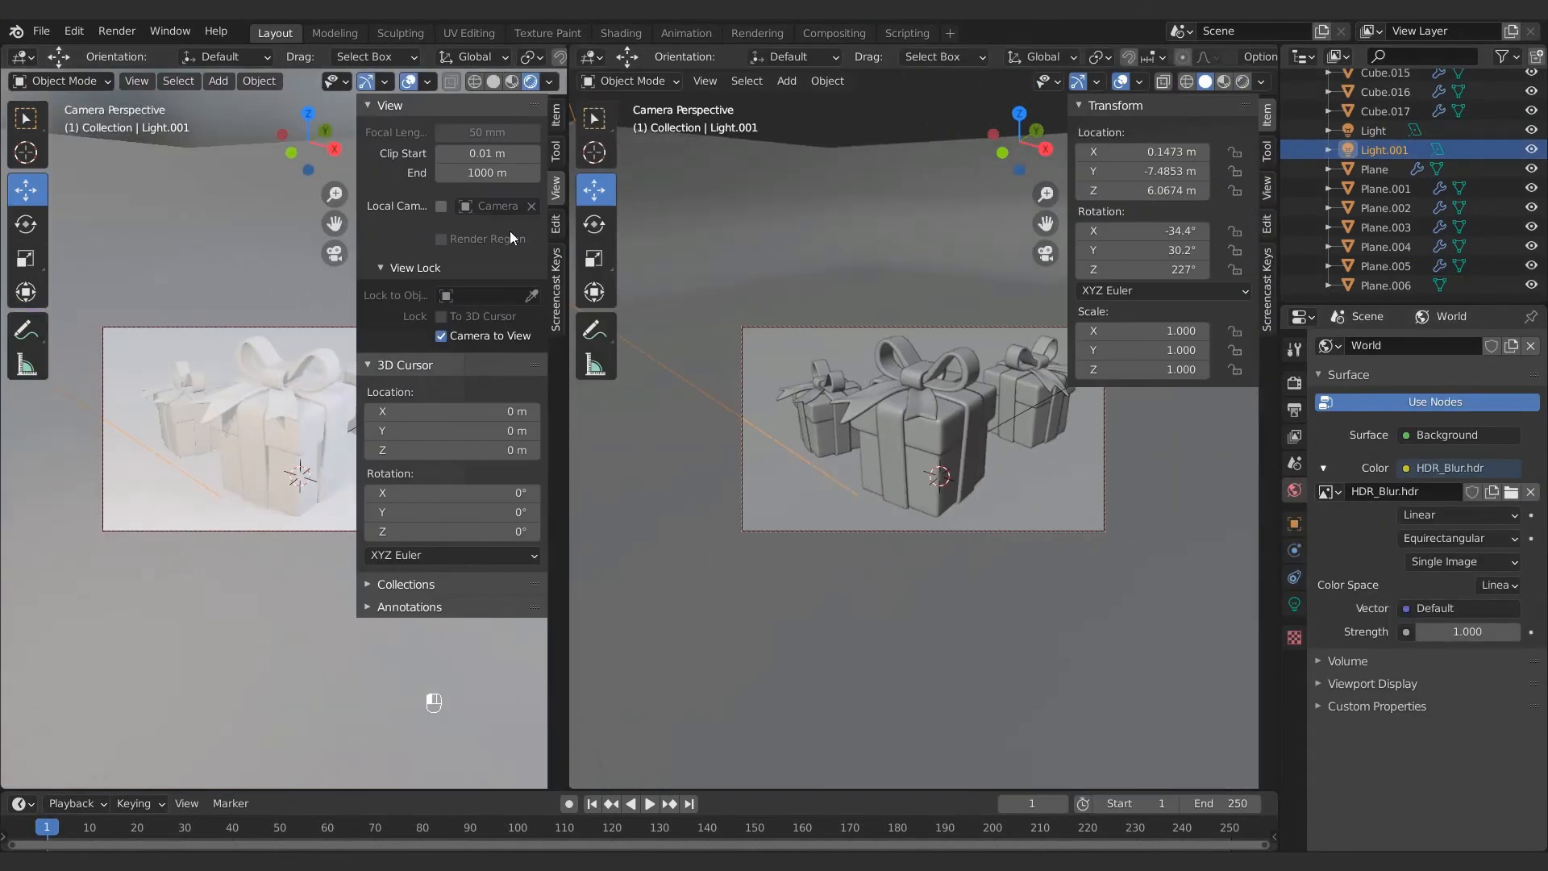
key("Home")
key("n")
left_click(591, 56)
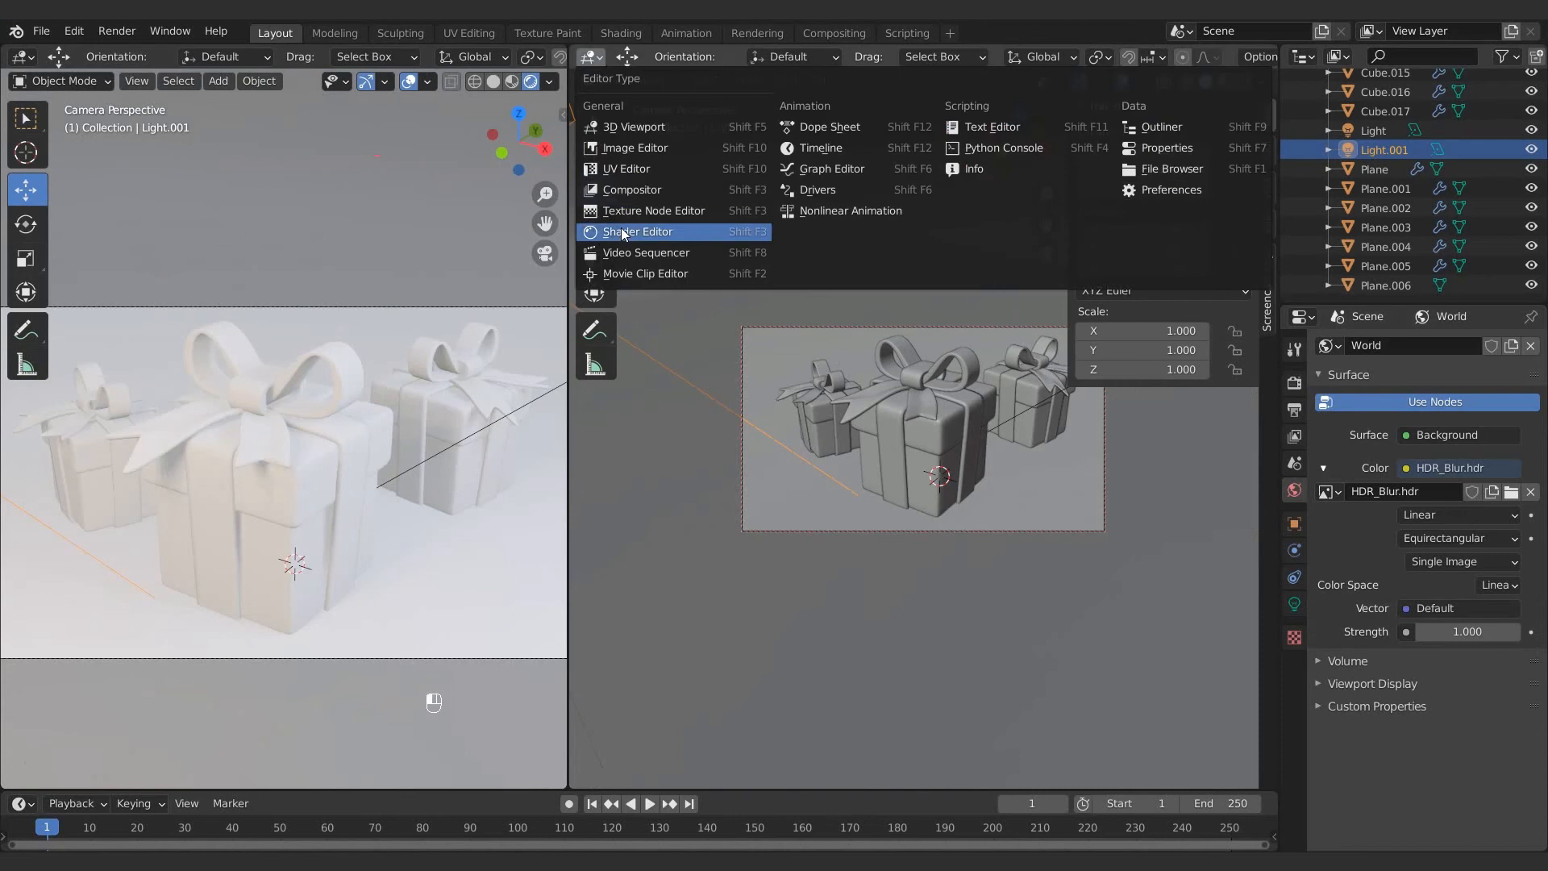
left_click(620, 228)
key("n")
key("ctrl+s")
Step: Create a golden-tan material with roughness 0.200 on the front gift's bow and link it to its tails and ribbons
left_click(266, 355)
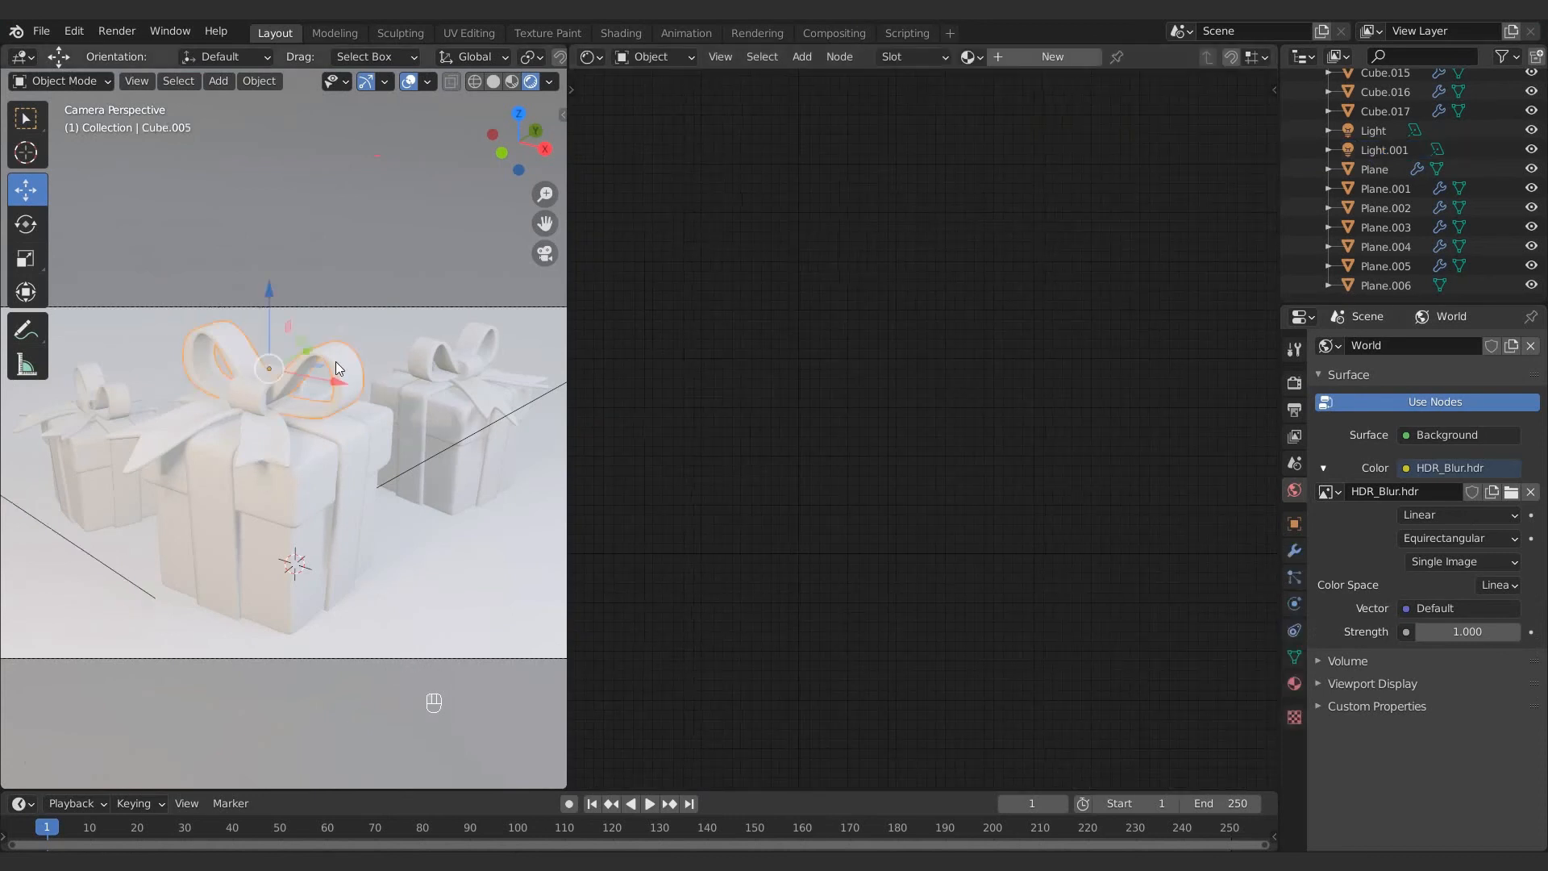
left_click(1145, 56)
scroll(901, 359, "up", 3)
left_click(903, 354)
left_click(916, 176)
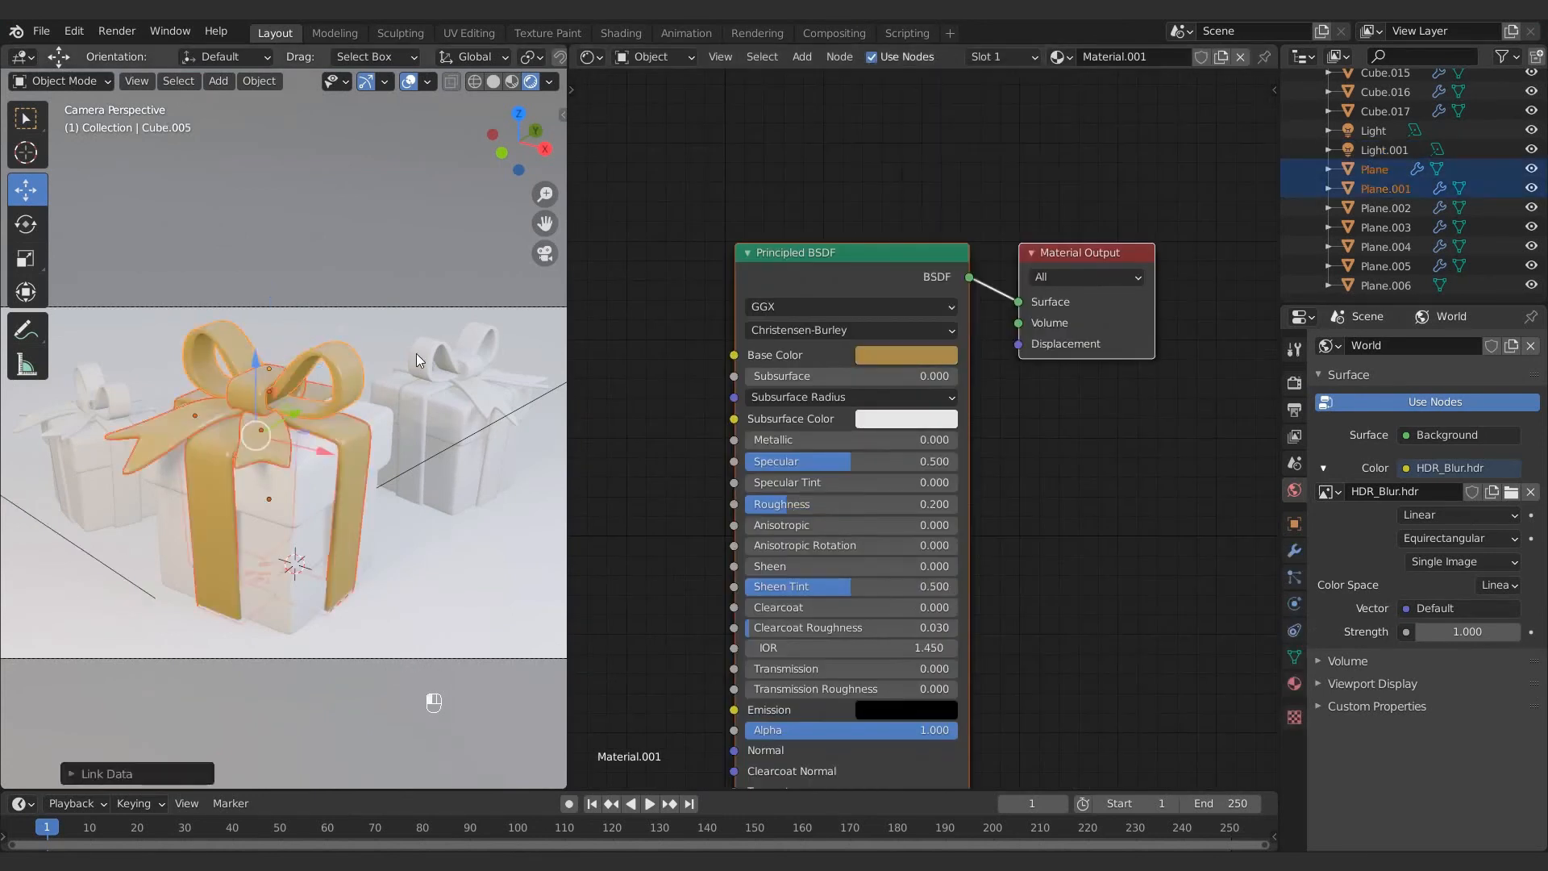
Step: Link the front bow's golden material to the bow, tails and ribbons of the rear gift on the right
left_click(418, 355)
left_click(463, 371, "shift")
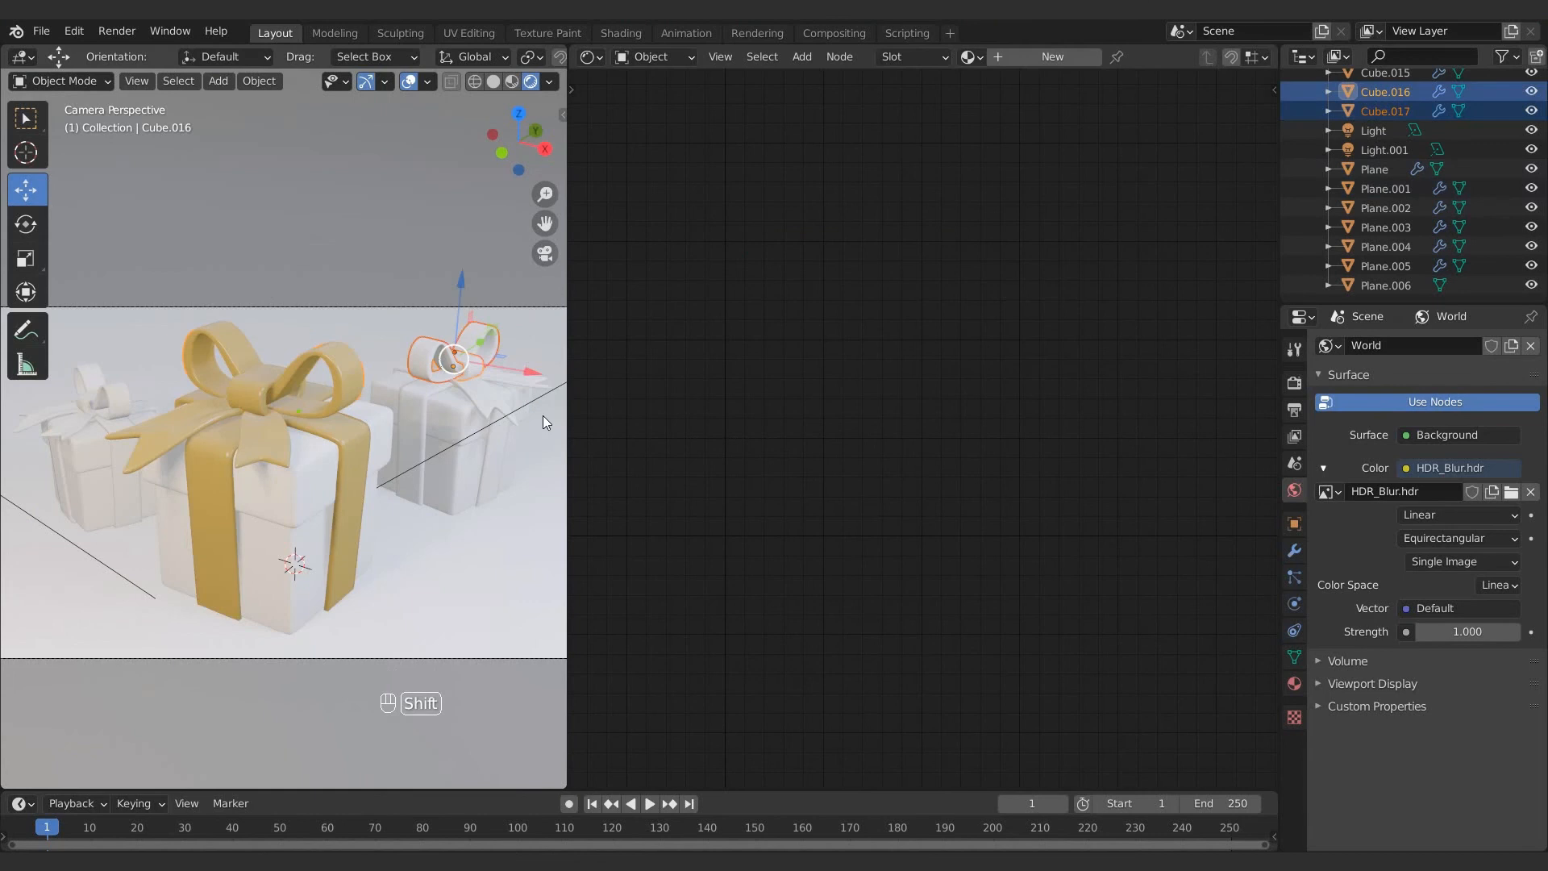
left_click(518, 381, "shift")
left_click(498, 405, "shift")
left_click(492, 448, "shift")
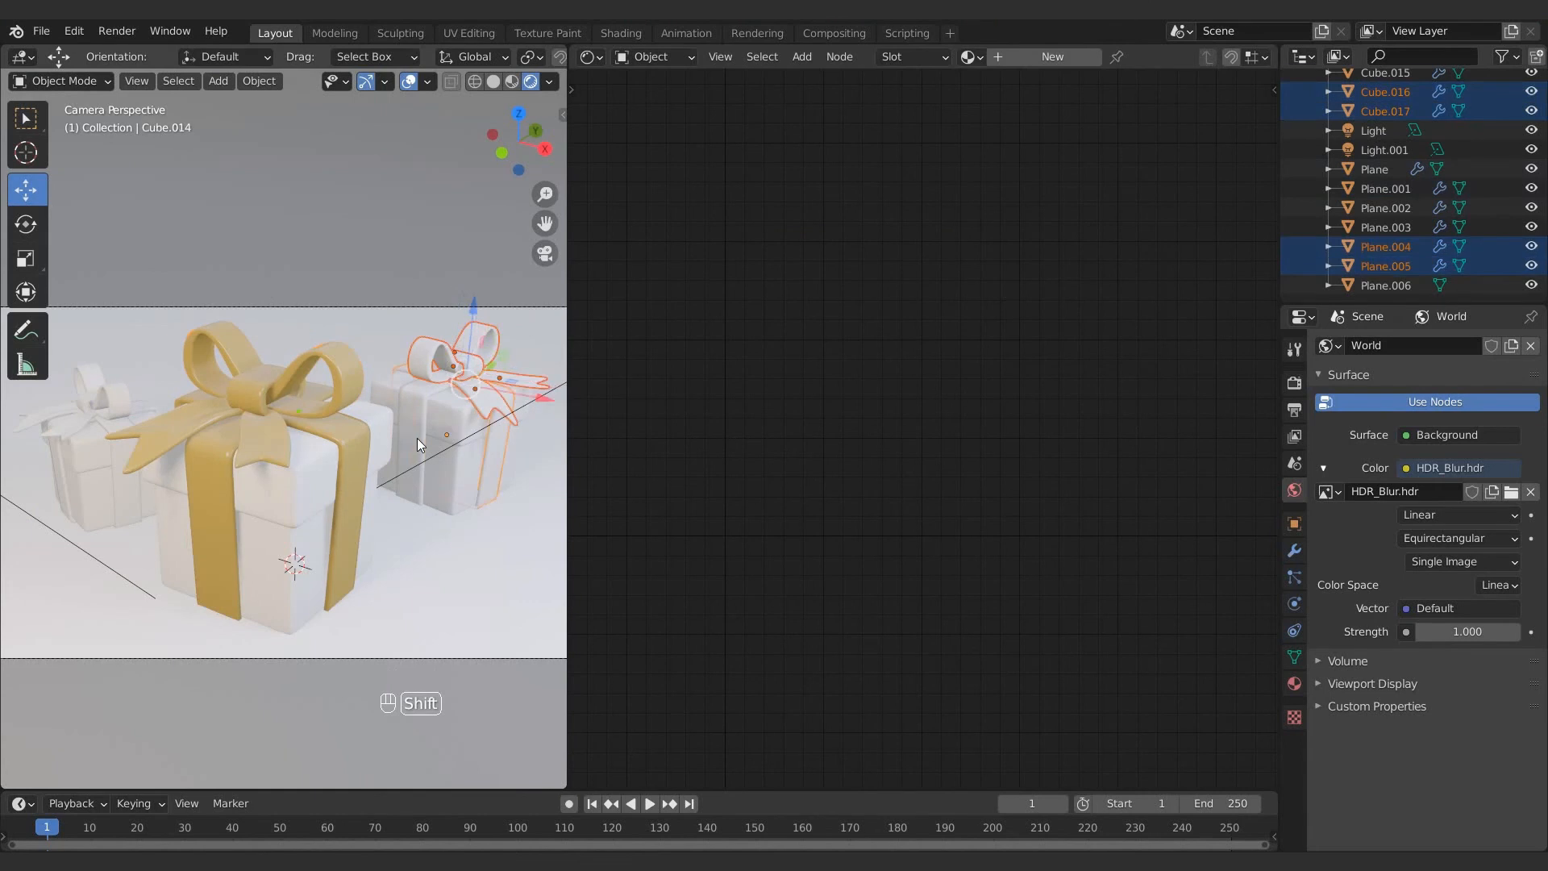
left_click(346, 363, "shift")
key("ctrl+l")
left_click(347, 363)
Step: Link the golden ribbon material to the bow, tails and ribbons of the rear gift on the left
left_click(116, 393)
left_click(65, 423, "shift")
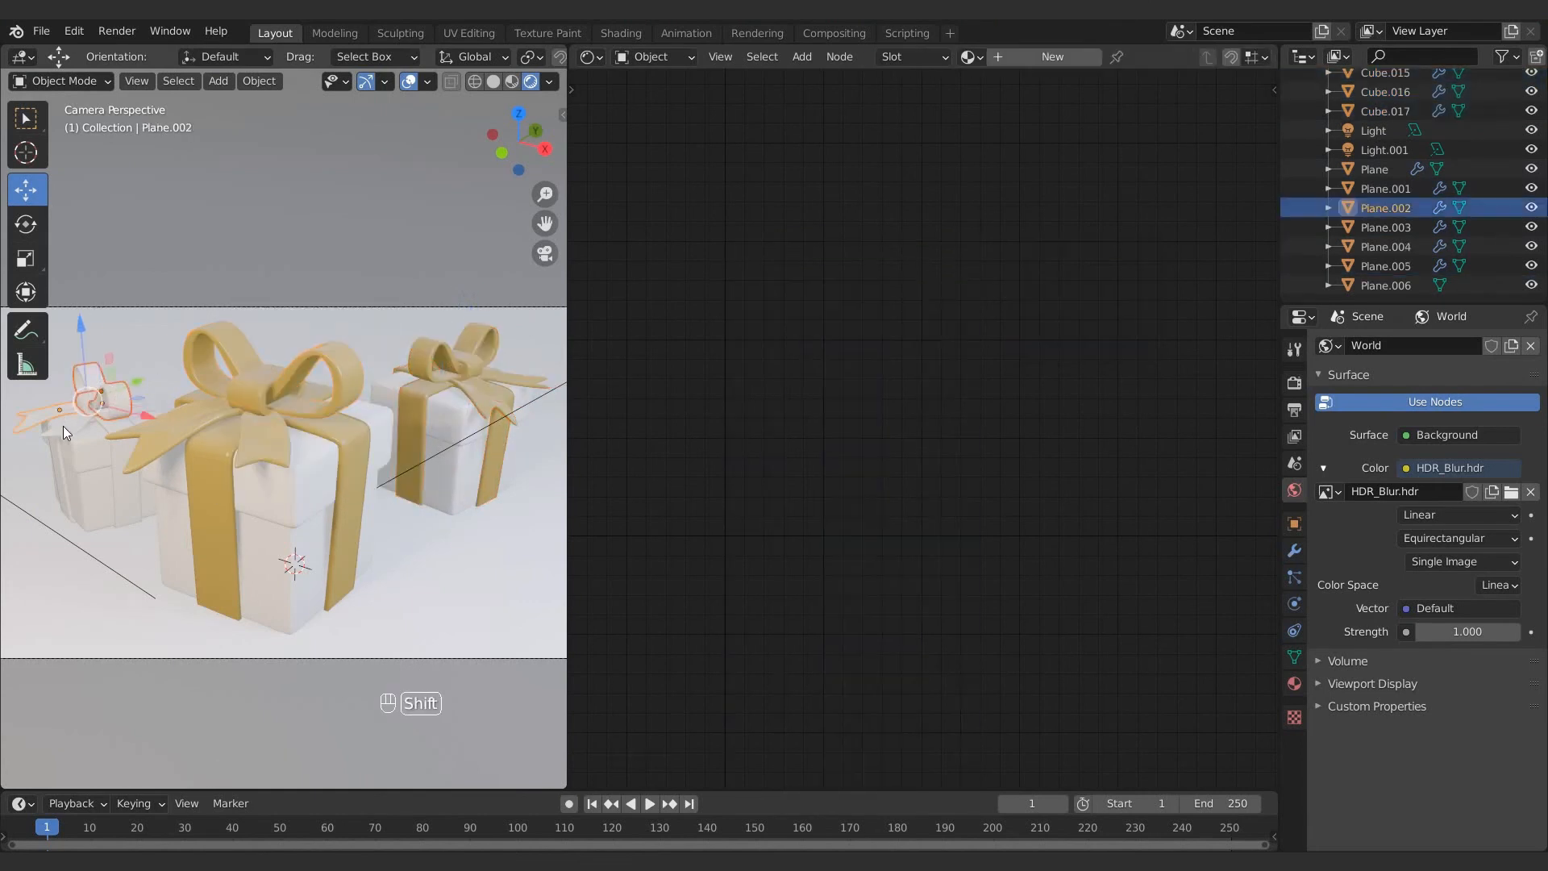
left_click(58, 436, "shift")
left_click(61, 469, "shift")
left_click(205, 507, "shift")
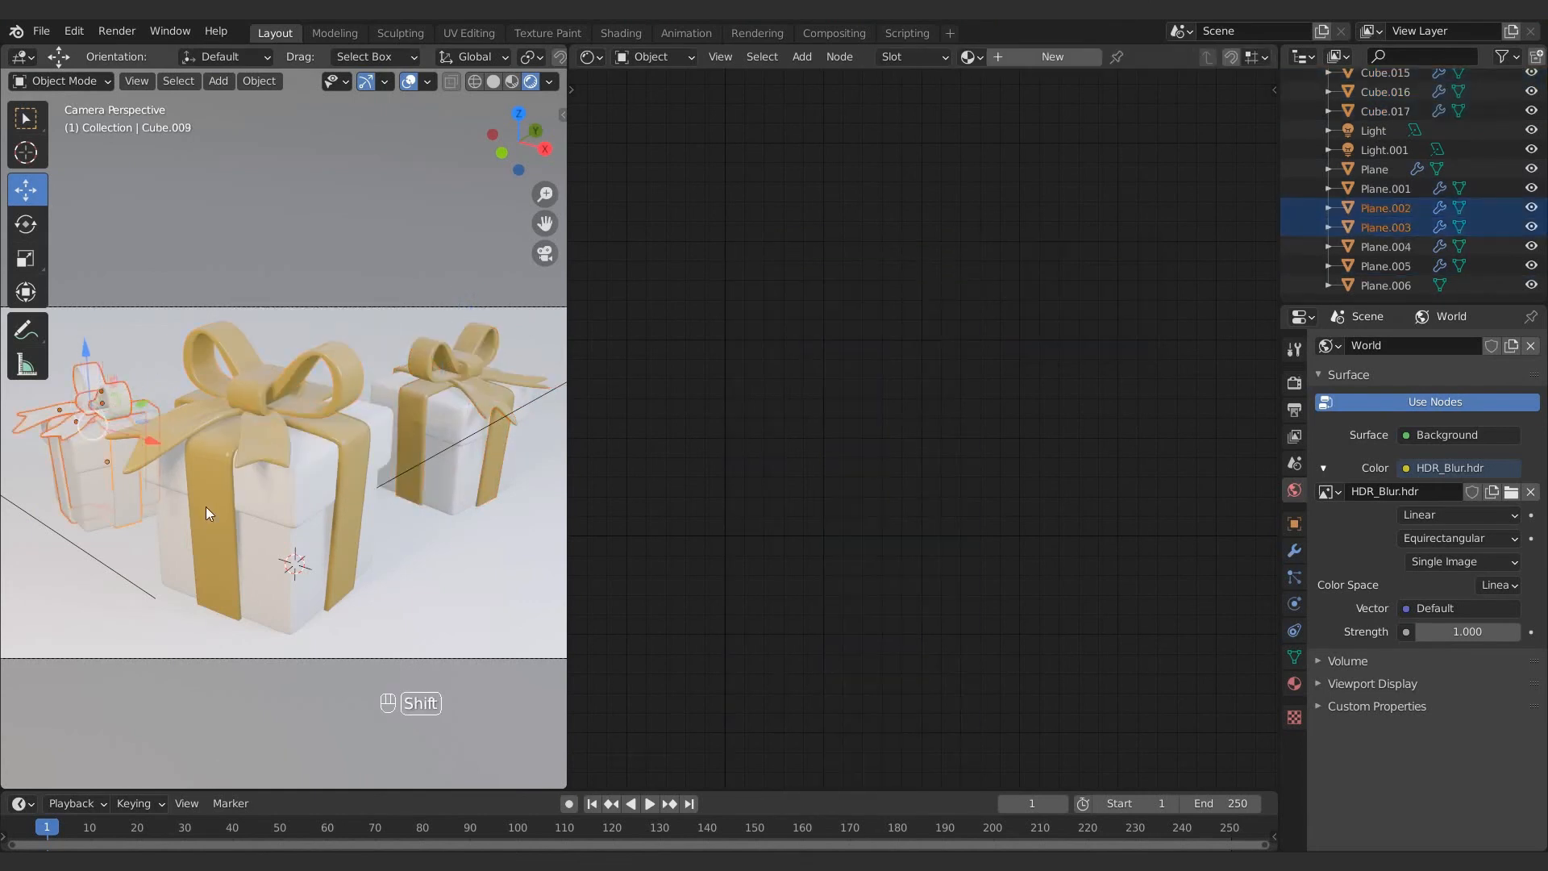
key("ctrl+l")
left_click(207, 508)
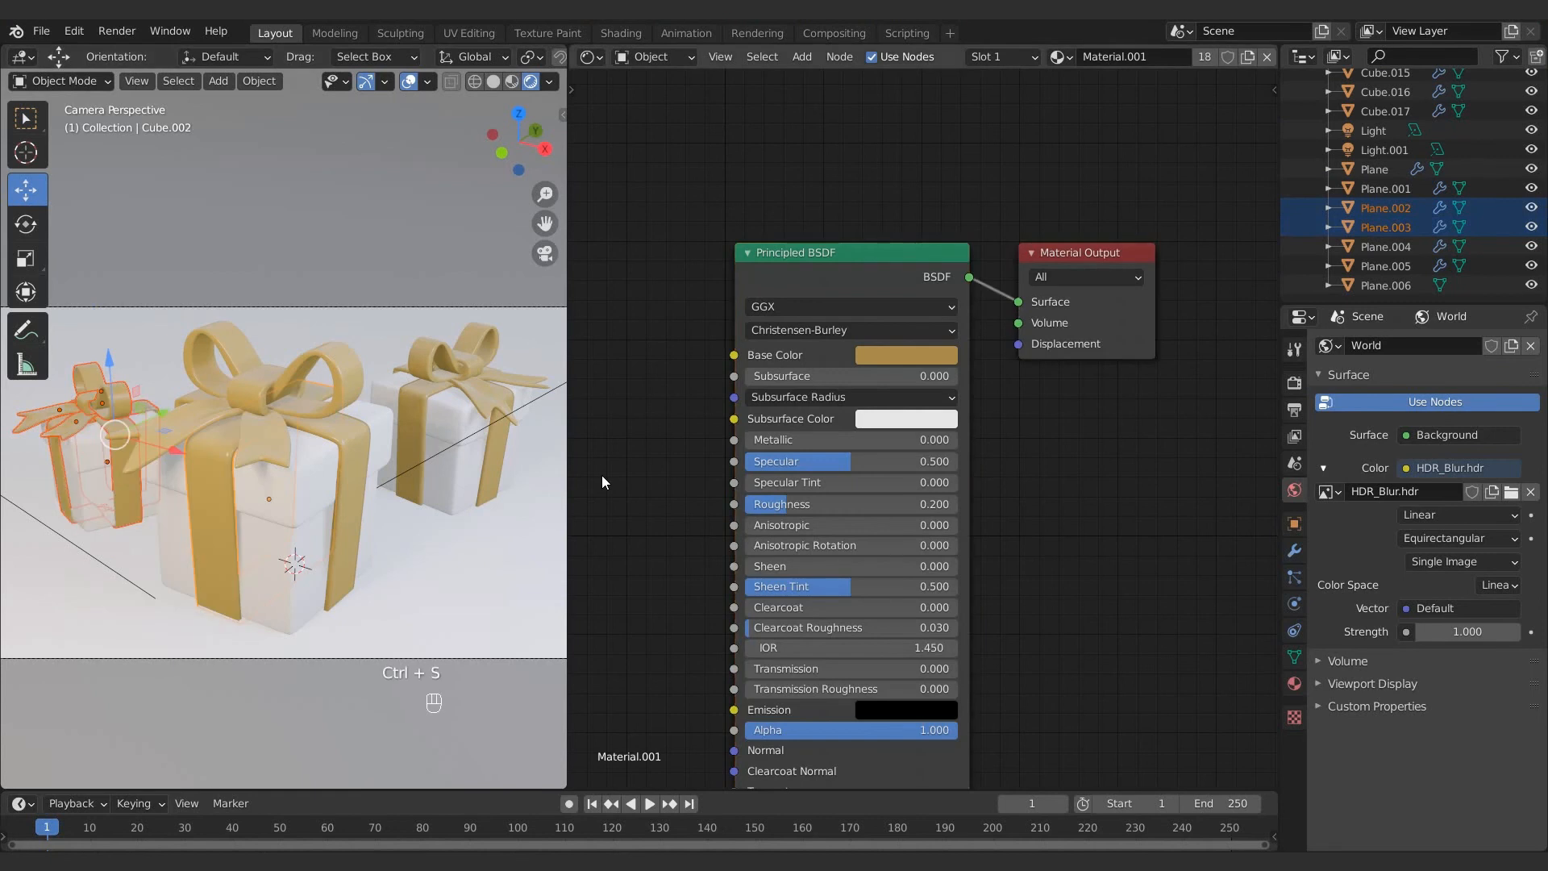
Step: Give the front gift's lid its own copy of the white material and set its base colour to purple
left_click(309, 487)
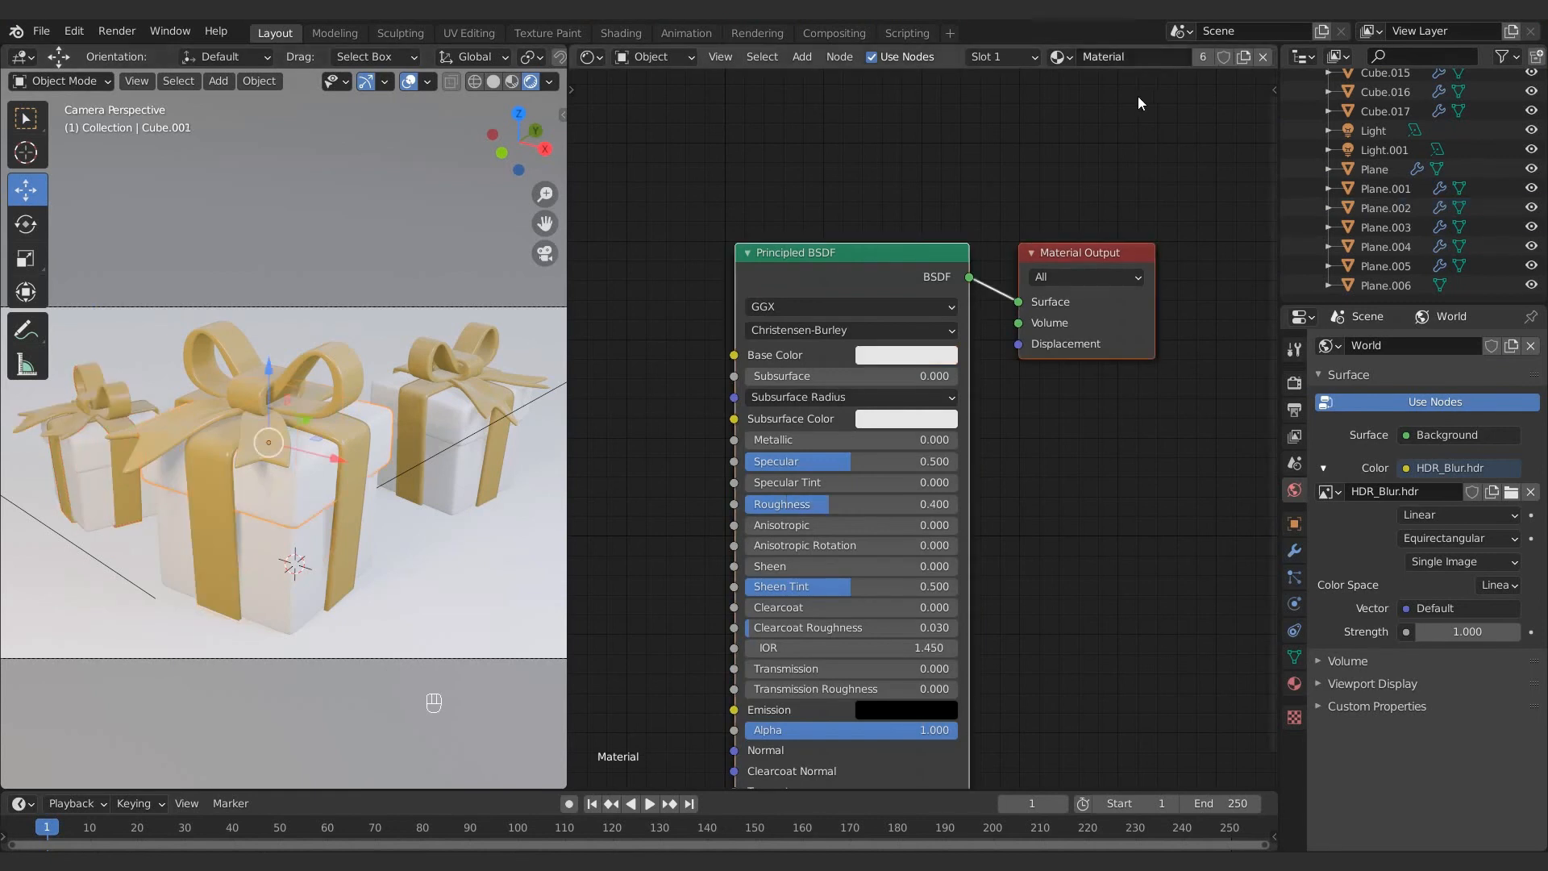
left_click(386, 427)
left_click(1243, 57)
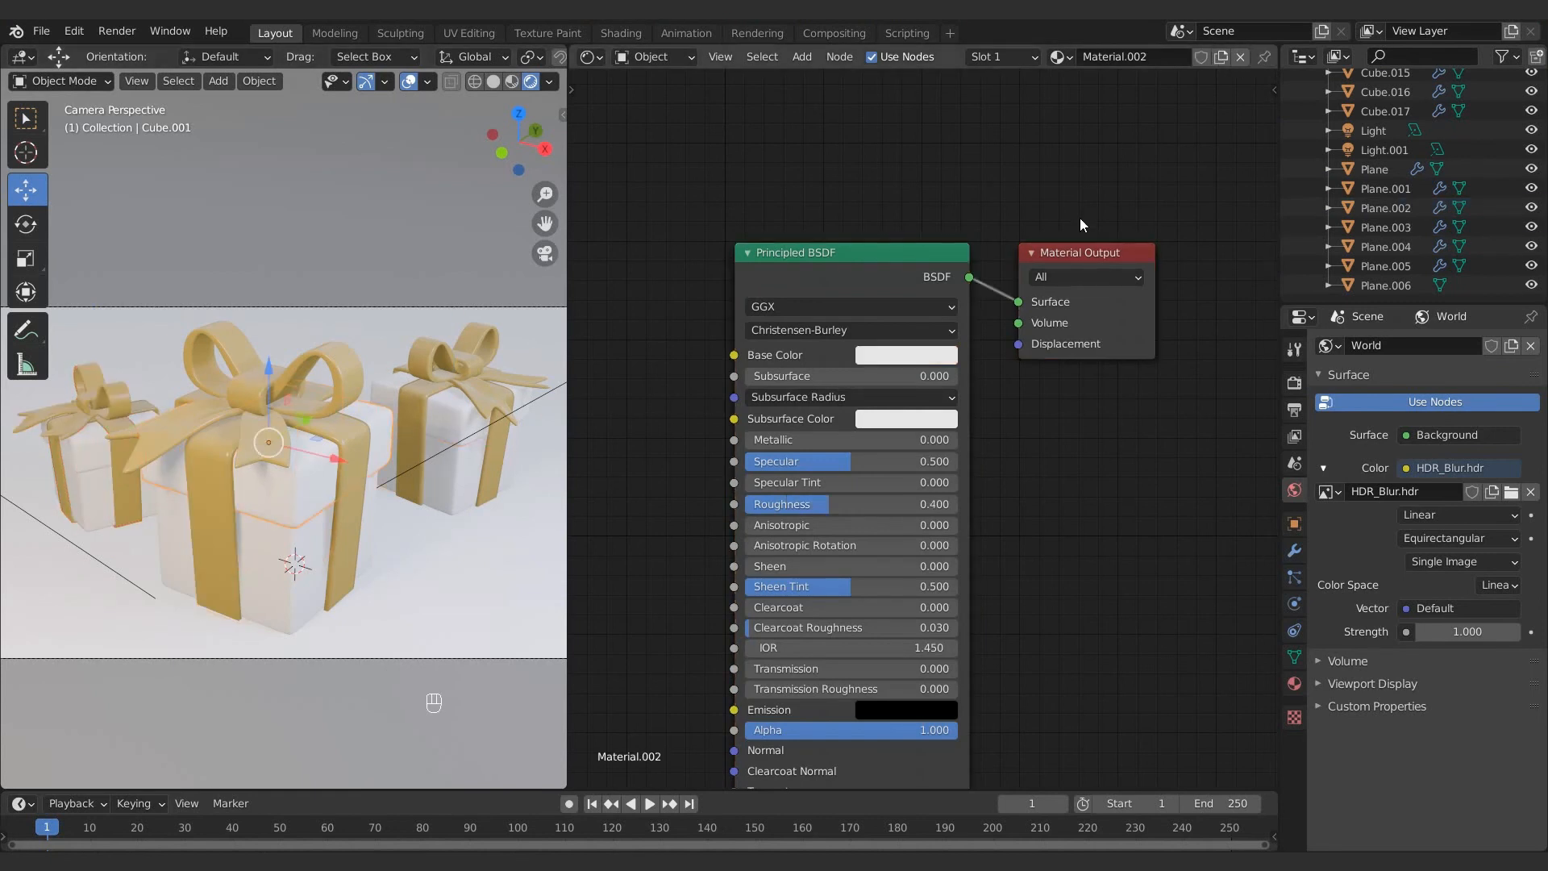
left_click(917, 358)
left_click_drag(993, 395, 1004, 377)
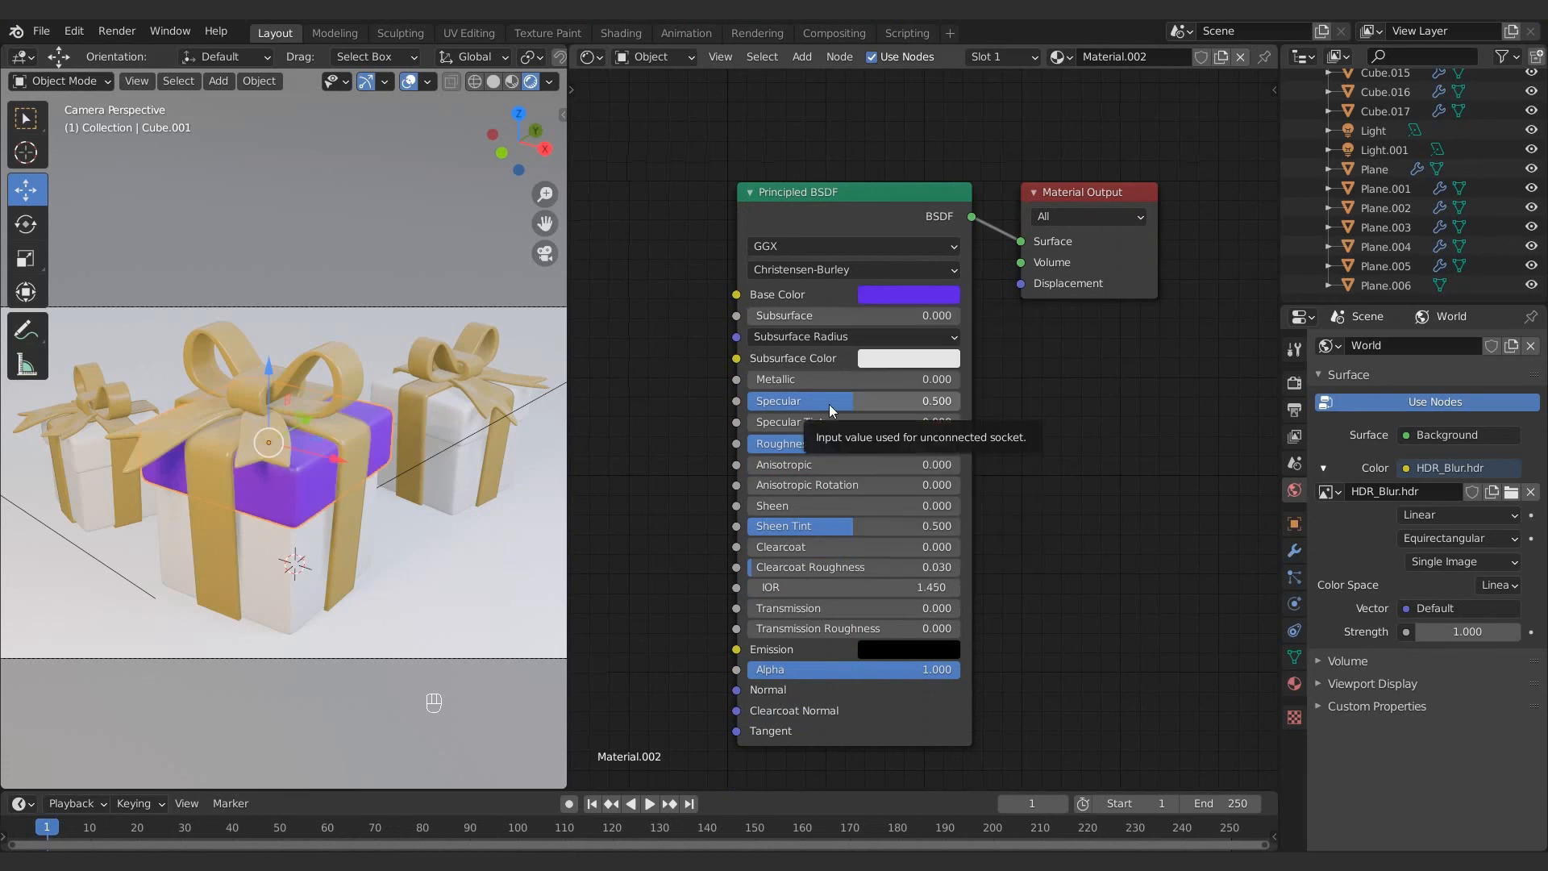
Step: Link the lid's purple material to the front gift's box body
left_click(310, 521)
left_click(318, 463, "shift")
key("ctrl+l")
left_click(319, 464)
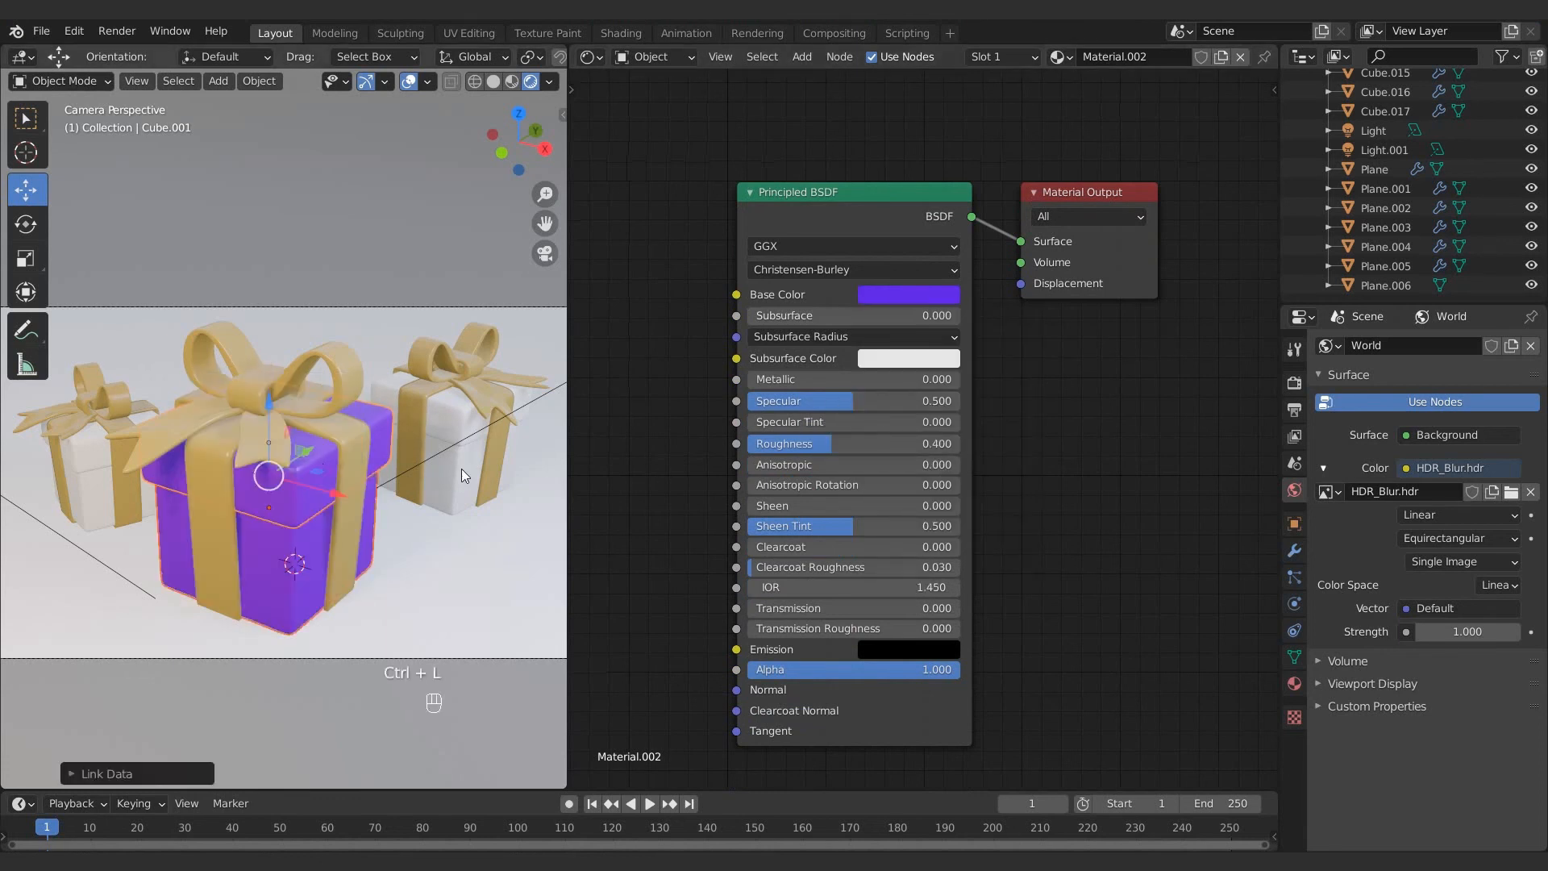
Step: Give the right gift's box body its own copy of the white material and set its base colour to orange
left_click(451, 469)
left_click(1202, 57)
left_click(887, 295)
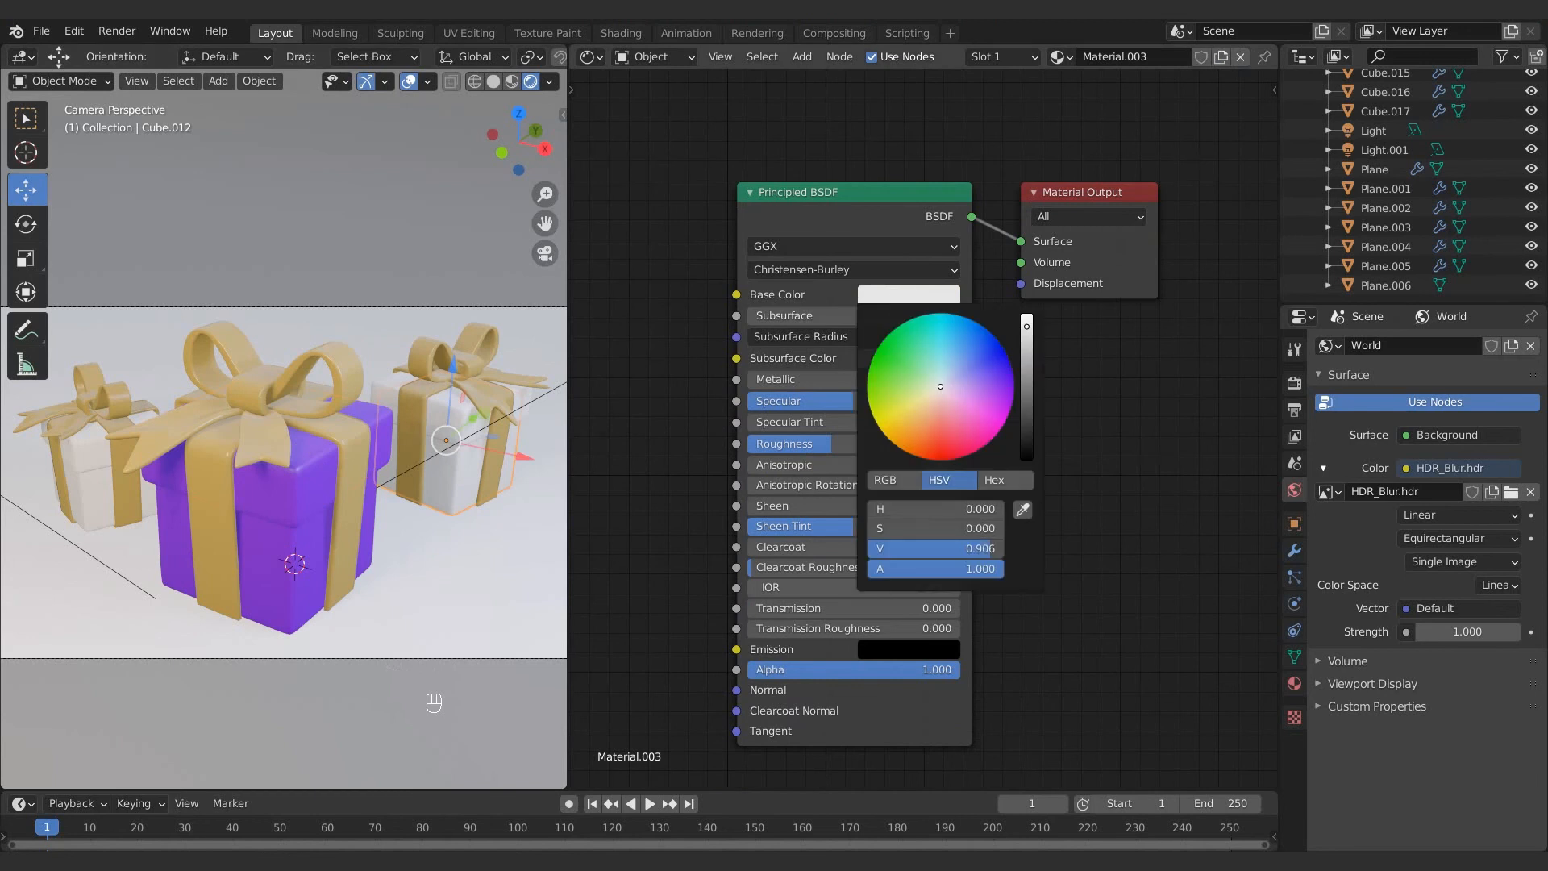
left_click(1004, 407)
Step: Link the box body's orange material to the right gift's lid
left_click(481, 427, "shift")
left_click(457, 469, "shift")
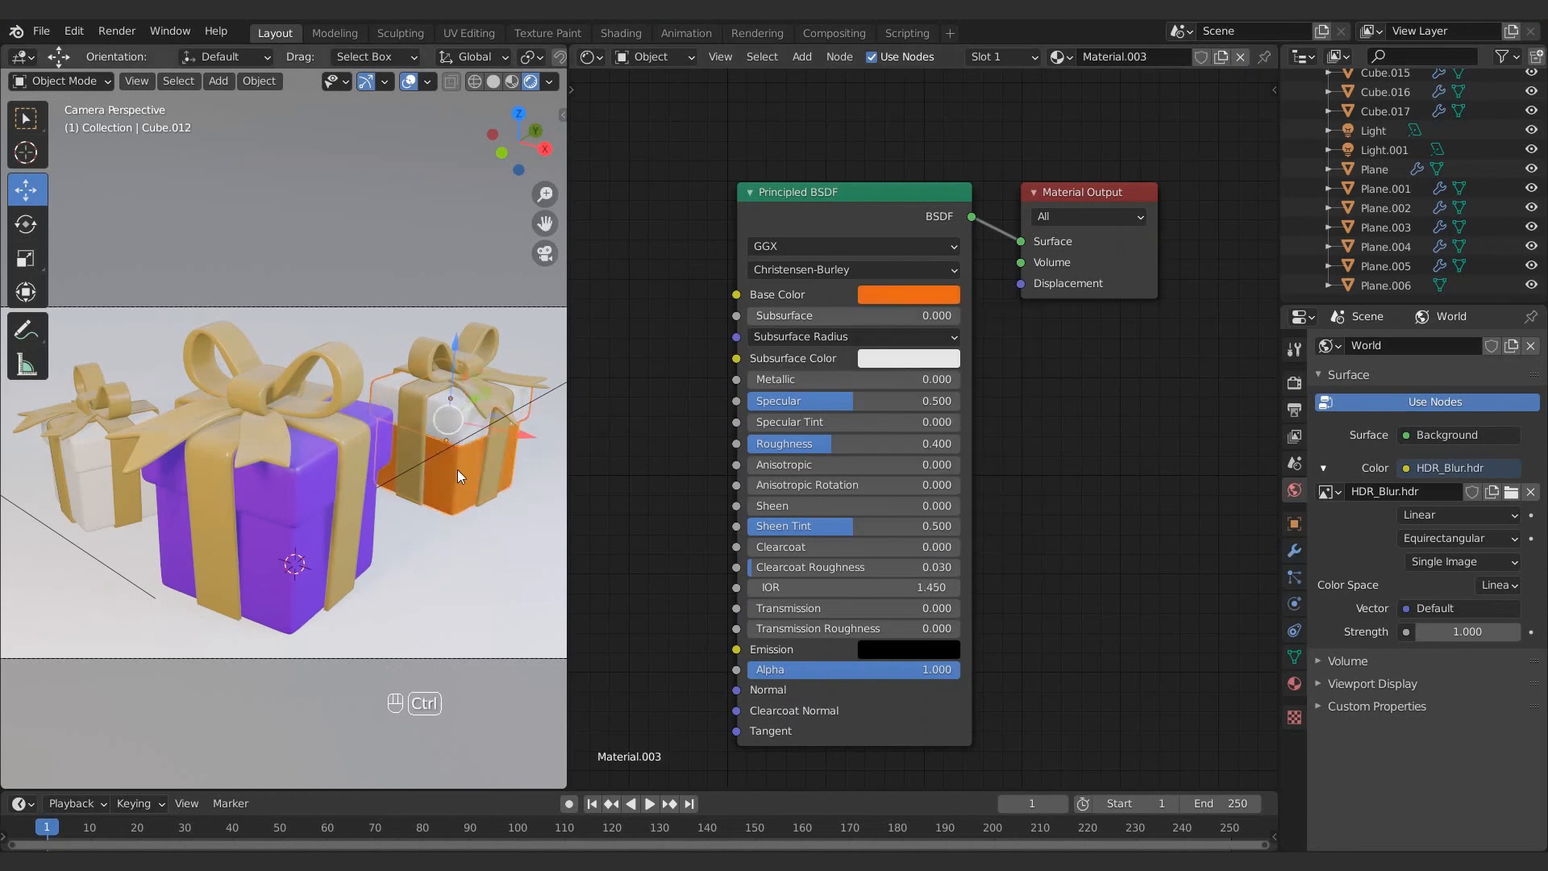
key("ctrl+l")
left_click(457, 470)
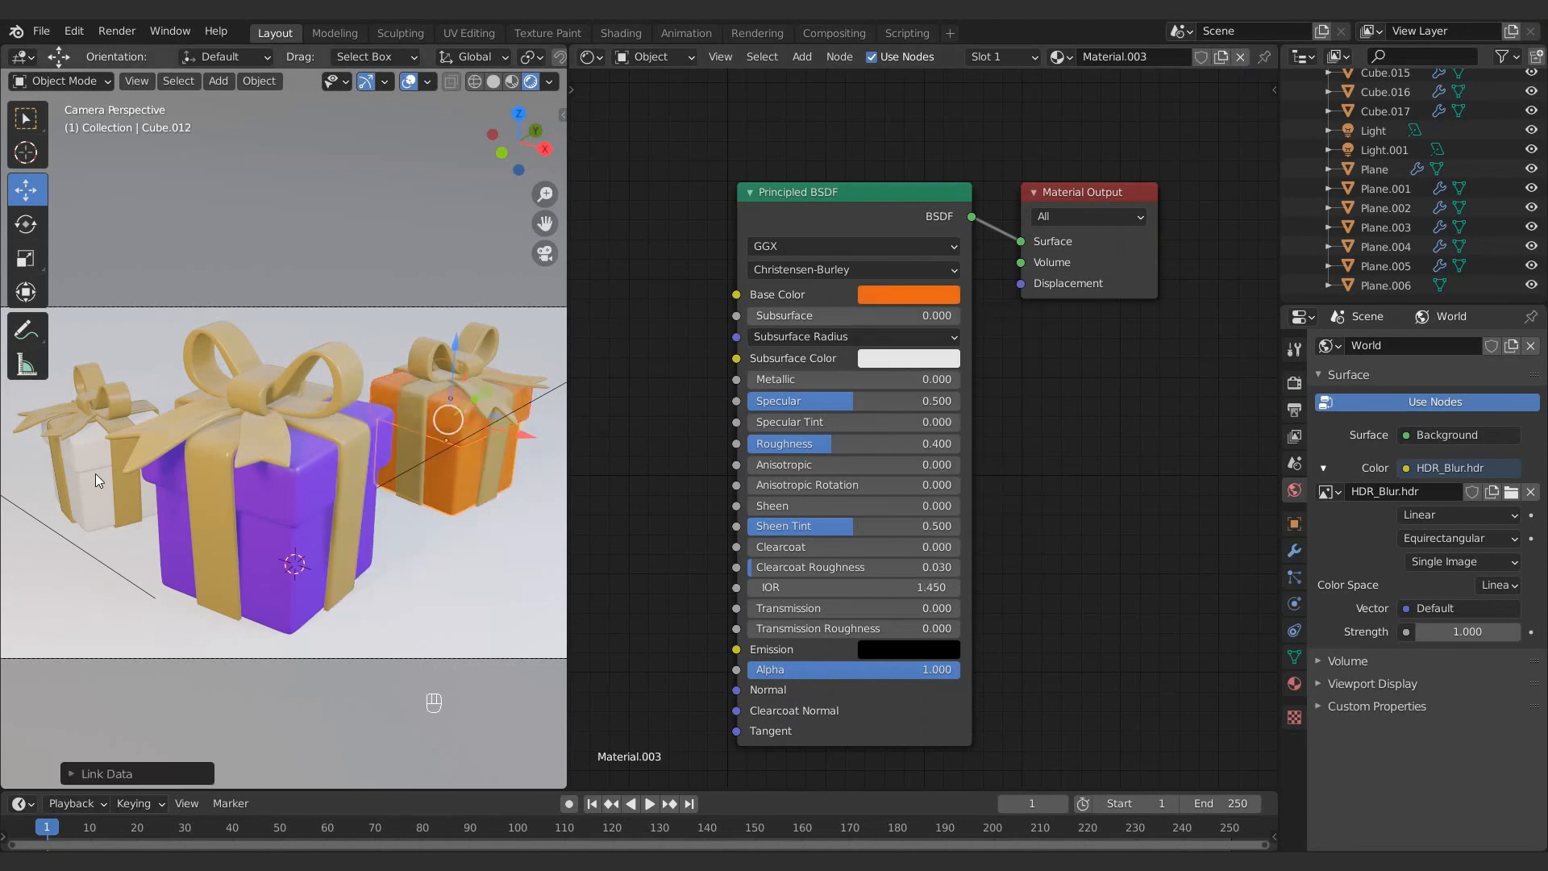
Step: Give the selected part of the left gift's box its own material copy and set its base colour to red
left_click(91, 456)
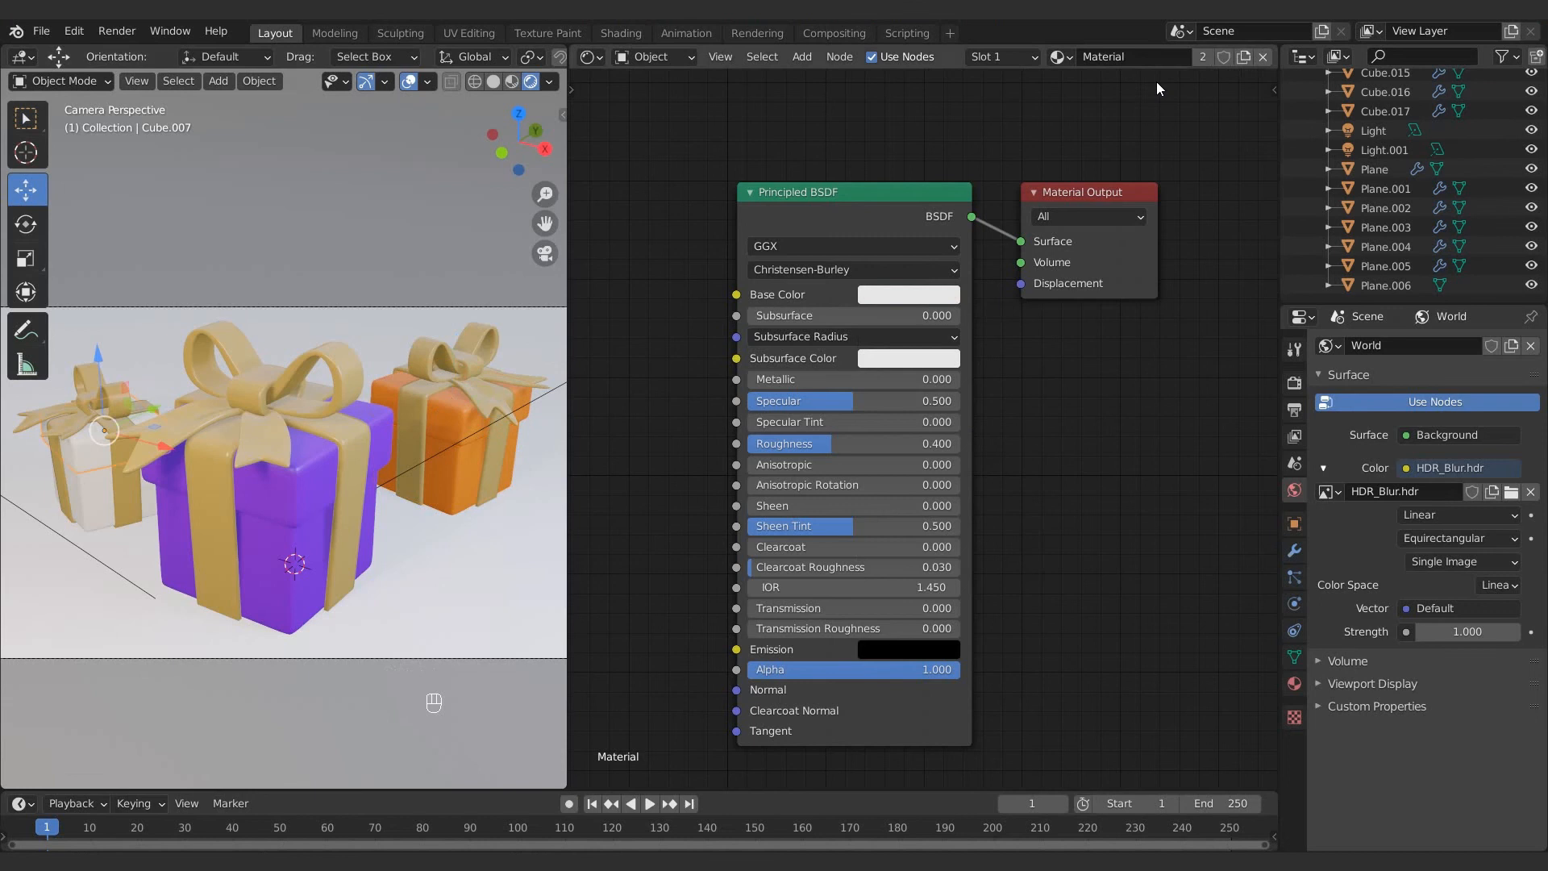
left_click(913, 295)
left_click(938, 449)
Step: Link the red material to the remaining part of the left gift's box
left_click(83, 489, "shift")
left_click(79, 445, "shift")
key("ctrl+l")
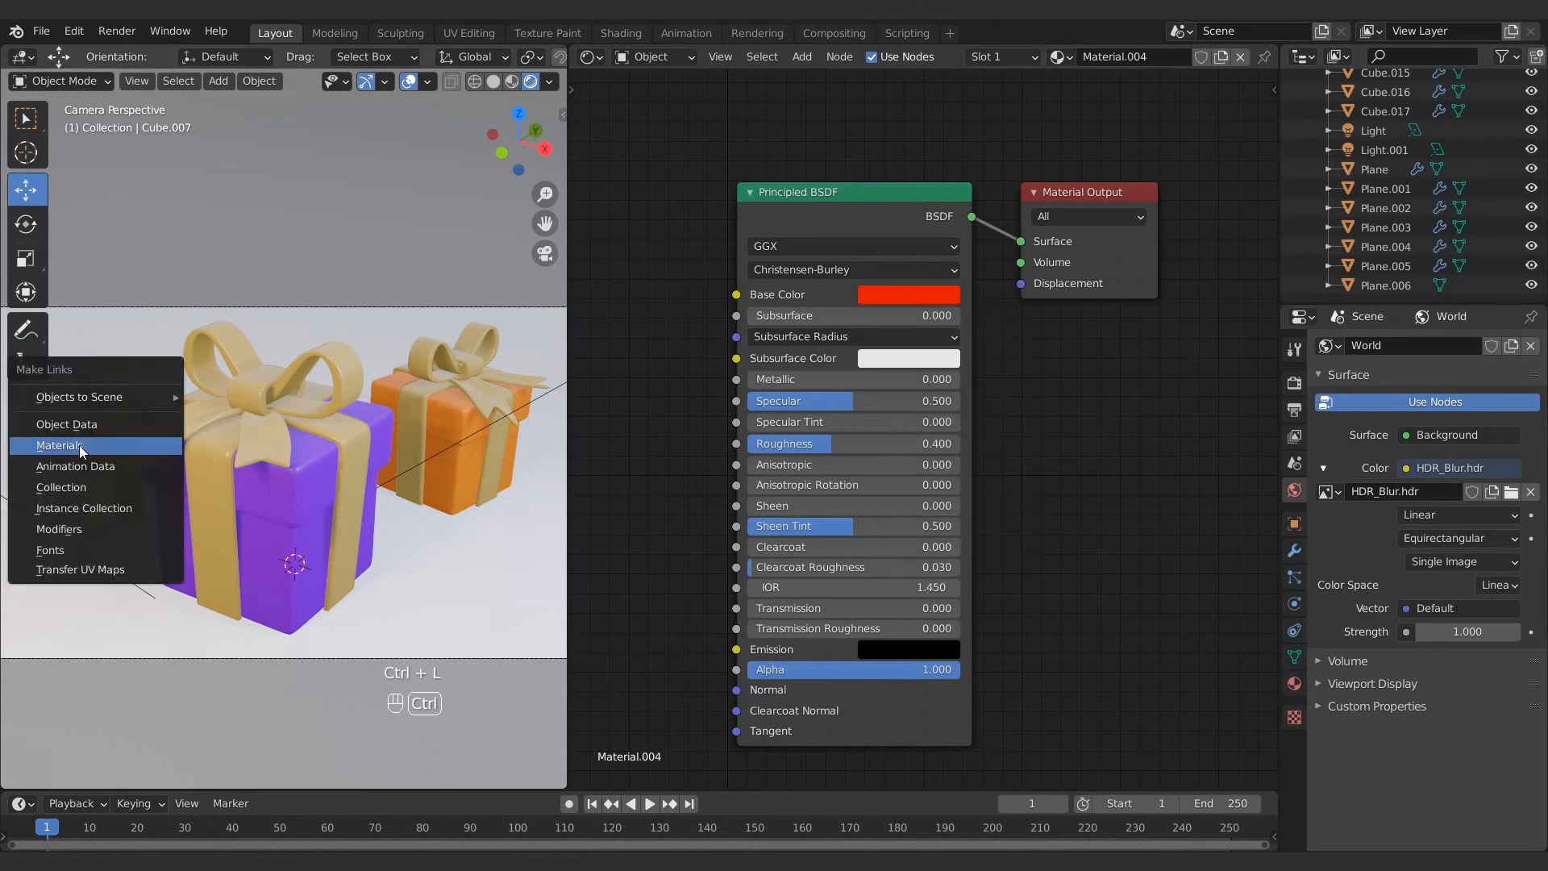
left_click(79, 445)
Step: Create a new material for the backdrop and darken its base colour to grey
left_click(1064, 56)
left_click(909, 294)
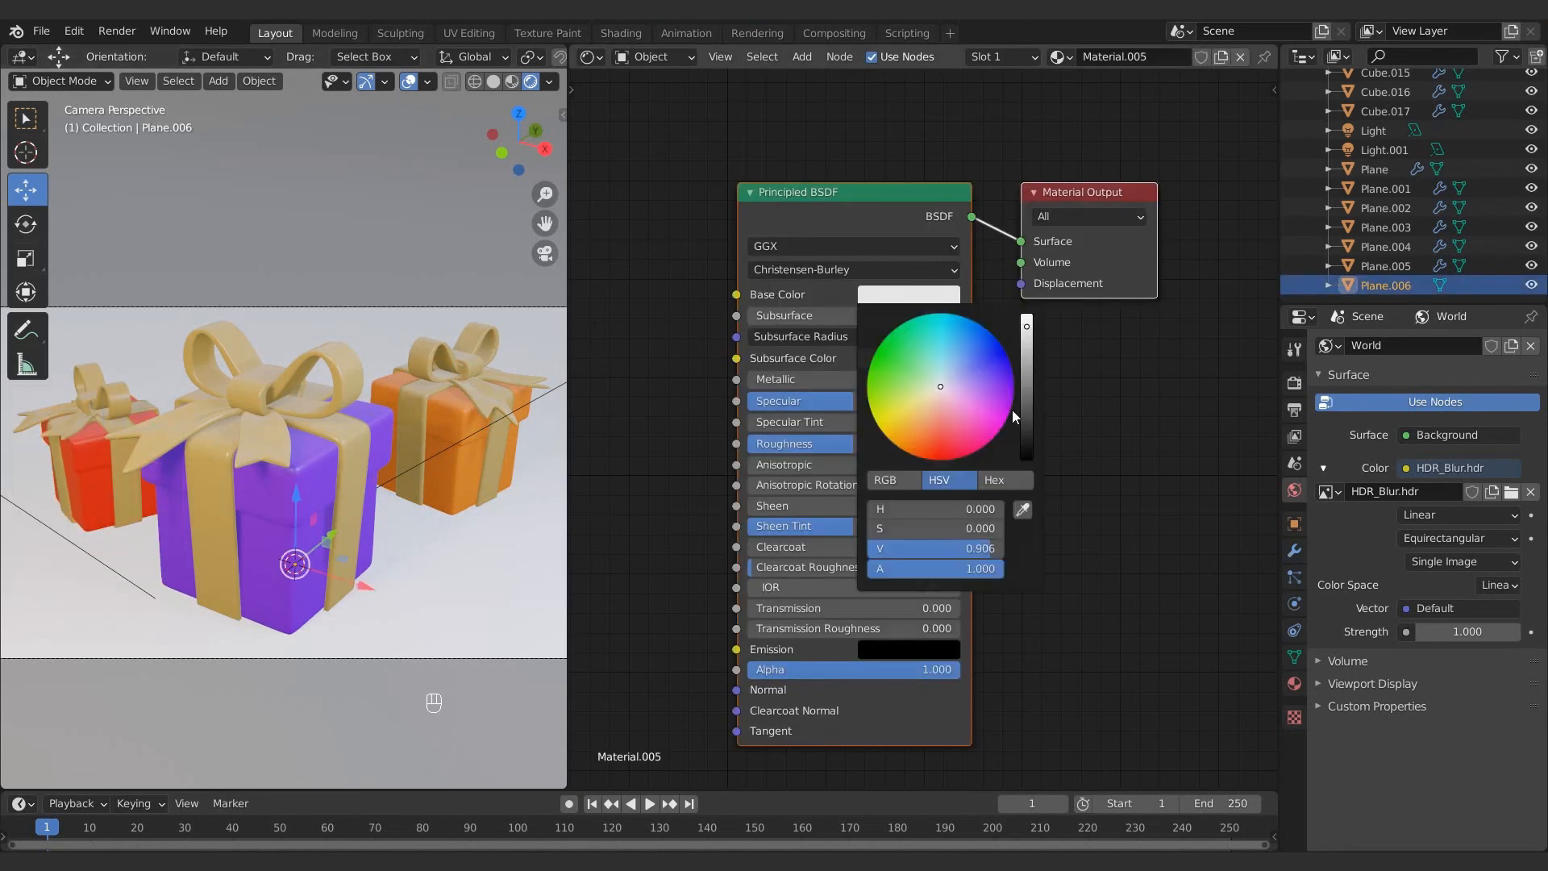
left_click_drag(1025, 403, 1027, 416)
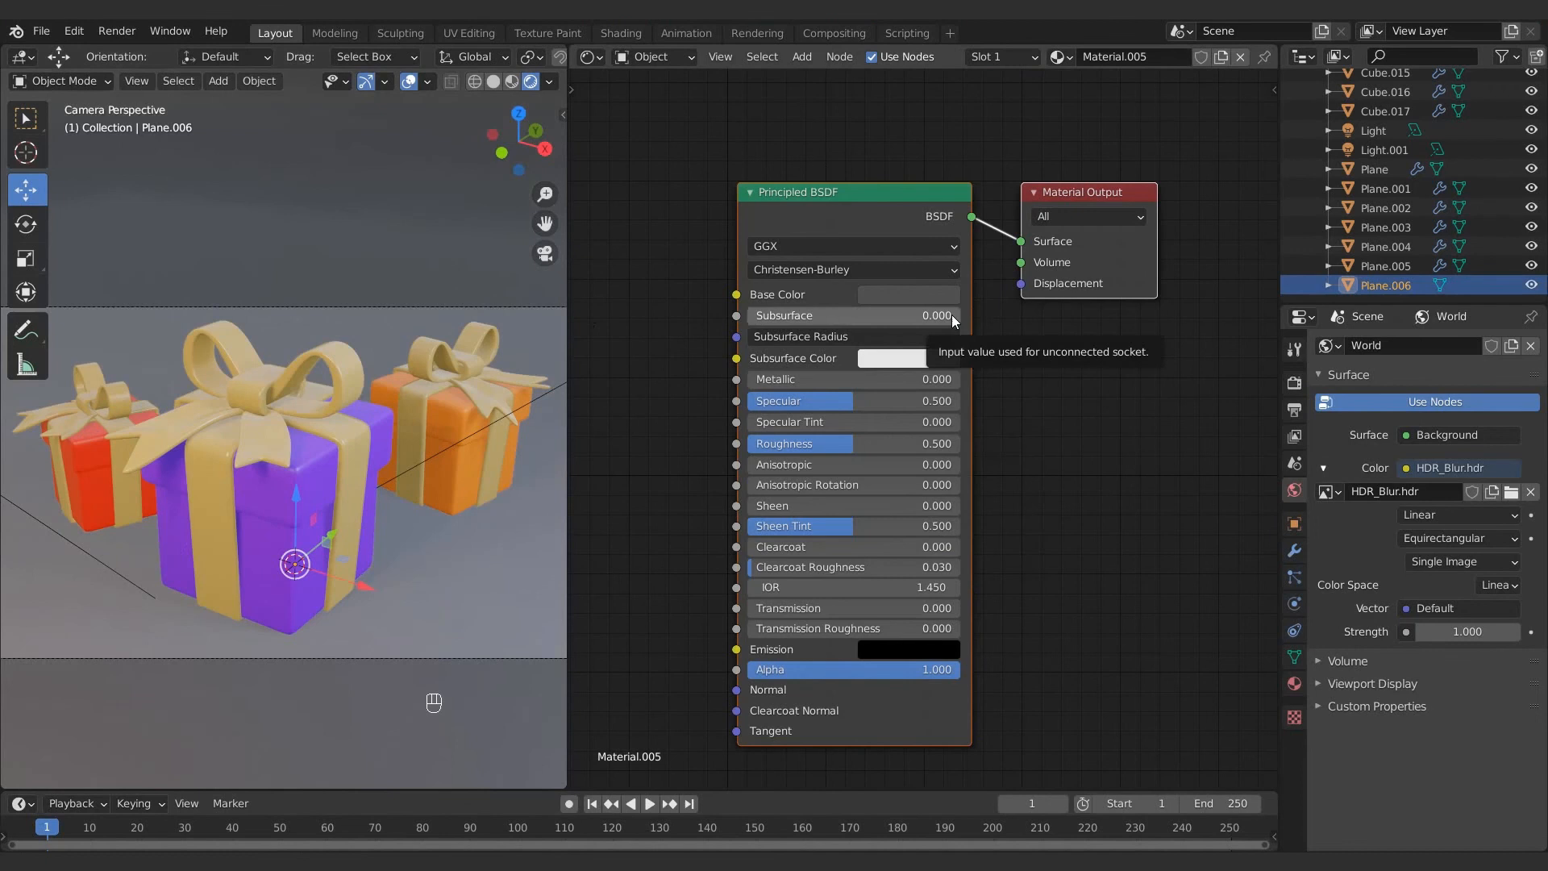
Step: Switch the render engine to Cycles and shift the backdrop's base colour to a dark blue
left_click(1294, 382)
left_click(1451, 345)
left_click(1425, 409)
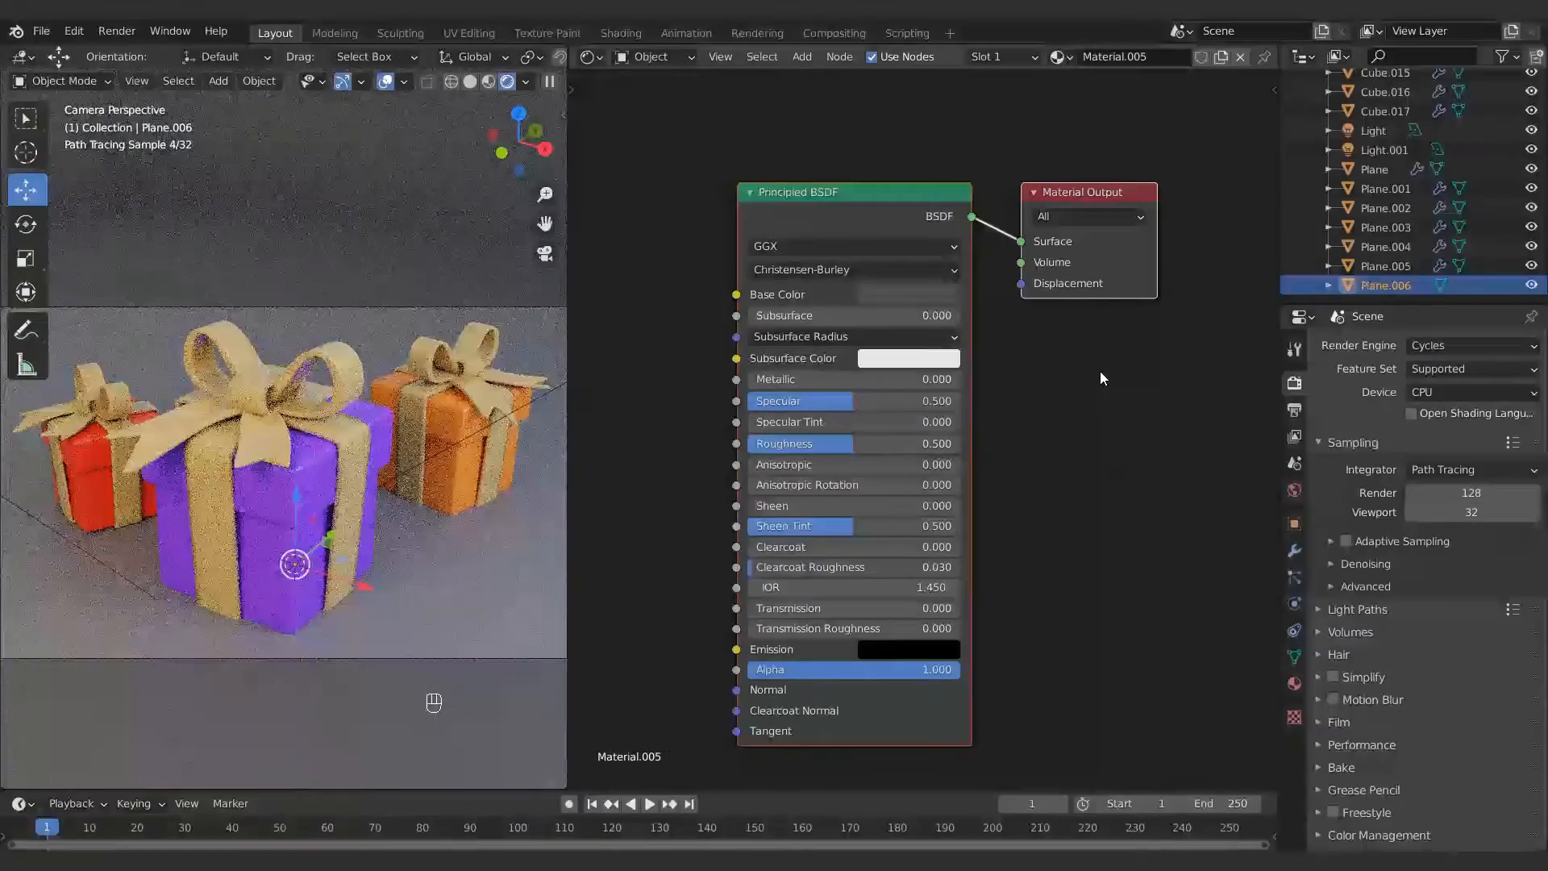
left_click(909, 295)
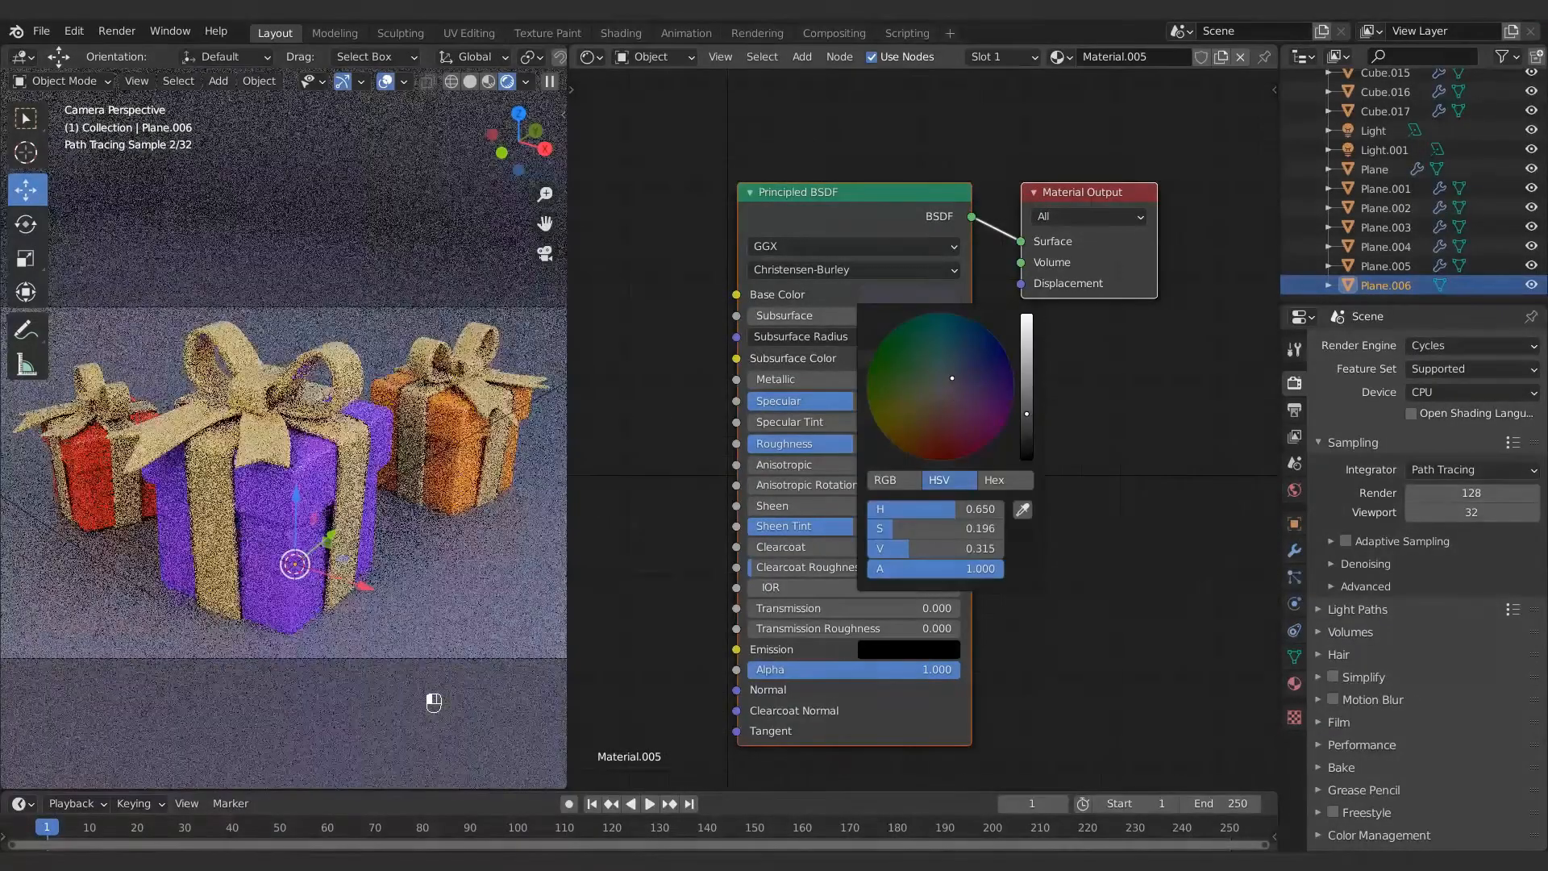
Step: Change the ribbon material's base colour to a deeper, more saturated orange-gold
left_click(384, 424)
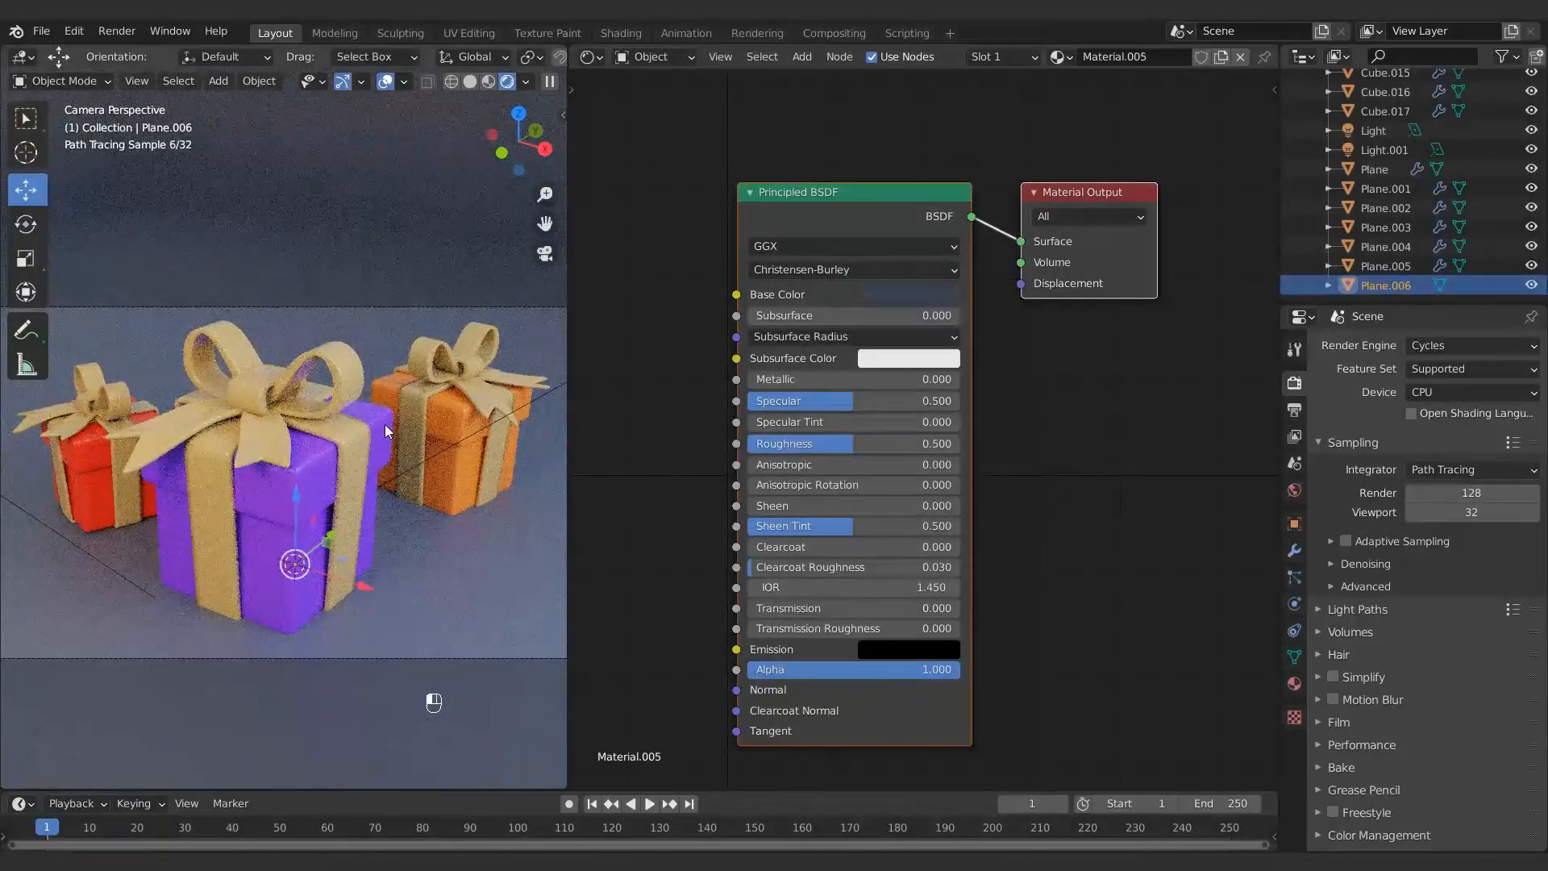
left_click(874, 295)
left_click_drag(906, 403, 894, 424)
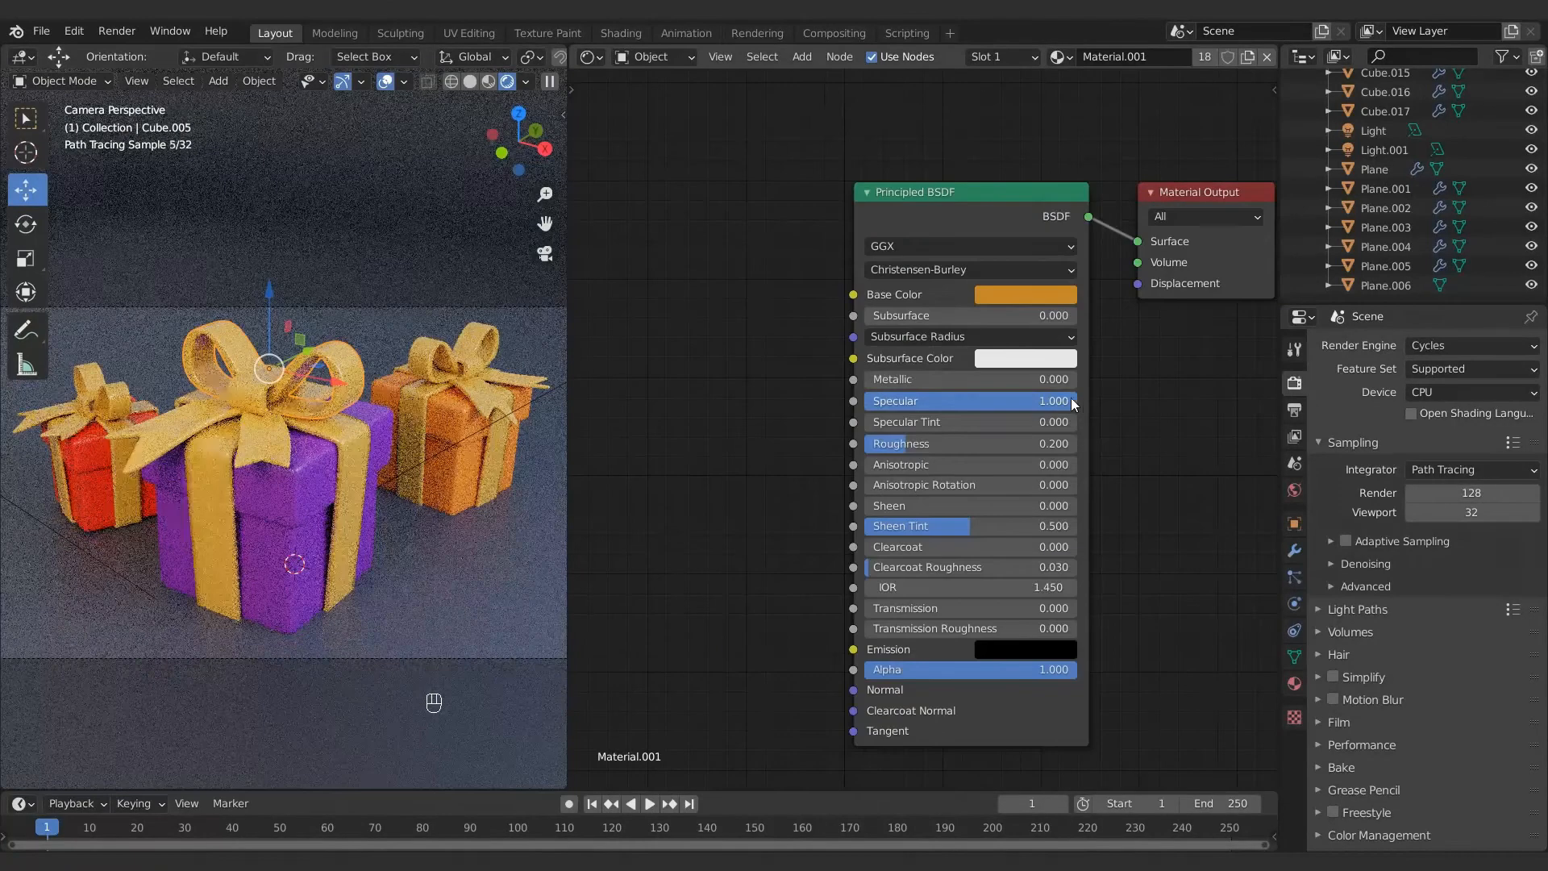
Step: Set the gold ribbon material's Metallic to 1.000 and Specular to 0.000
left_click(956, 380)
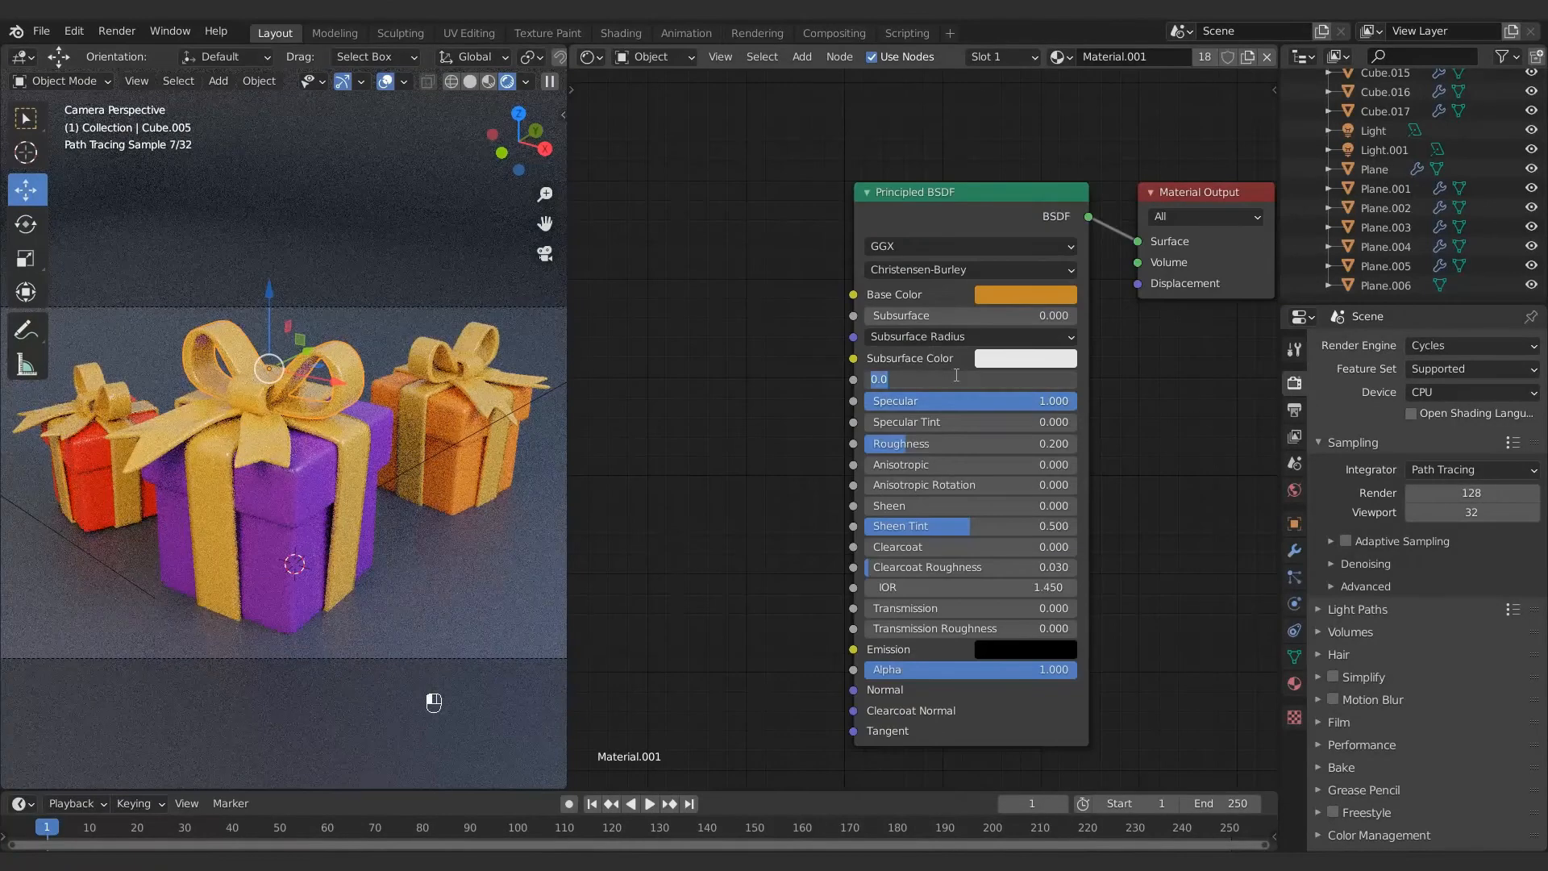
type("1")
key("Return")
left_click_drag(936, 401, 856, 400)
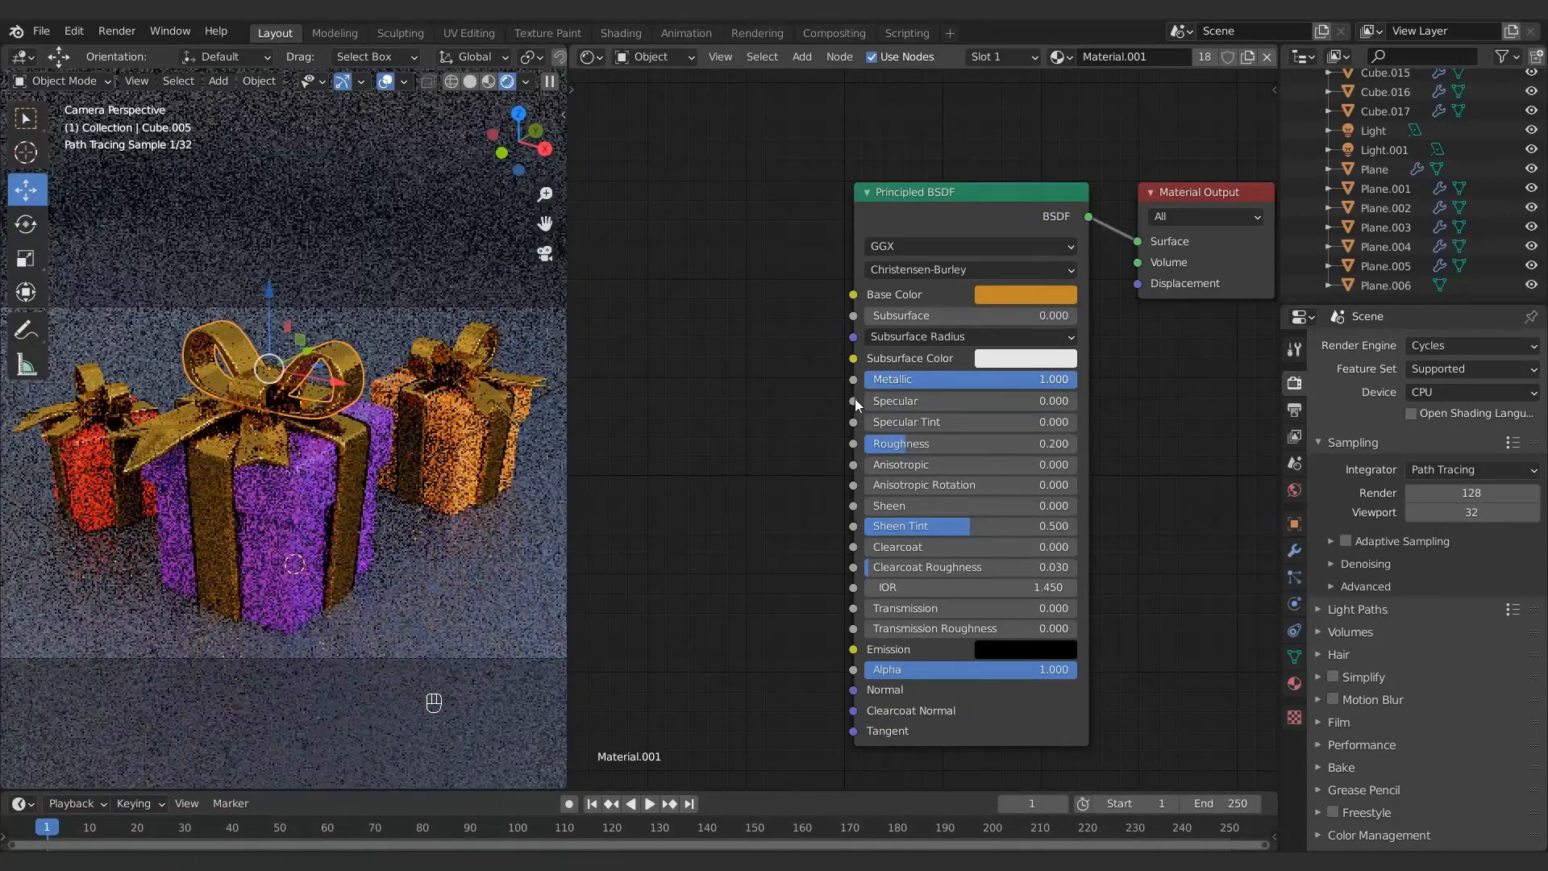
Step: Set the gold ribbon material's Roughness to 0.400 and Anisotropic to 1.000
left_click_drag(937, 444, 995, 440)
left_click(994, 440)
type("0.4")
key("Return")
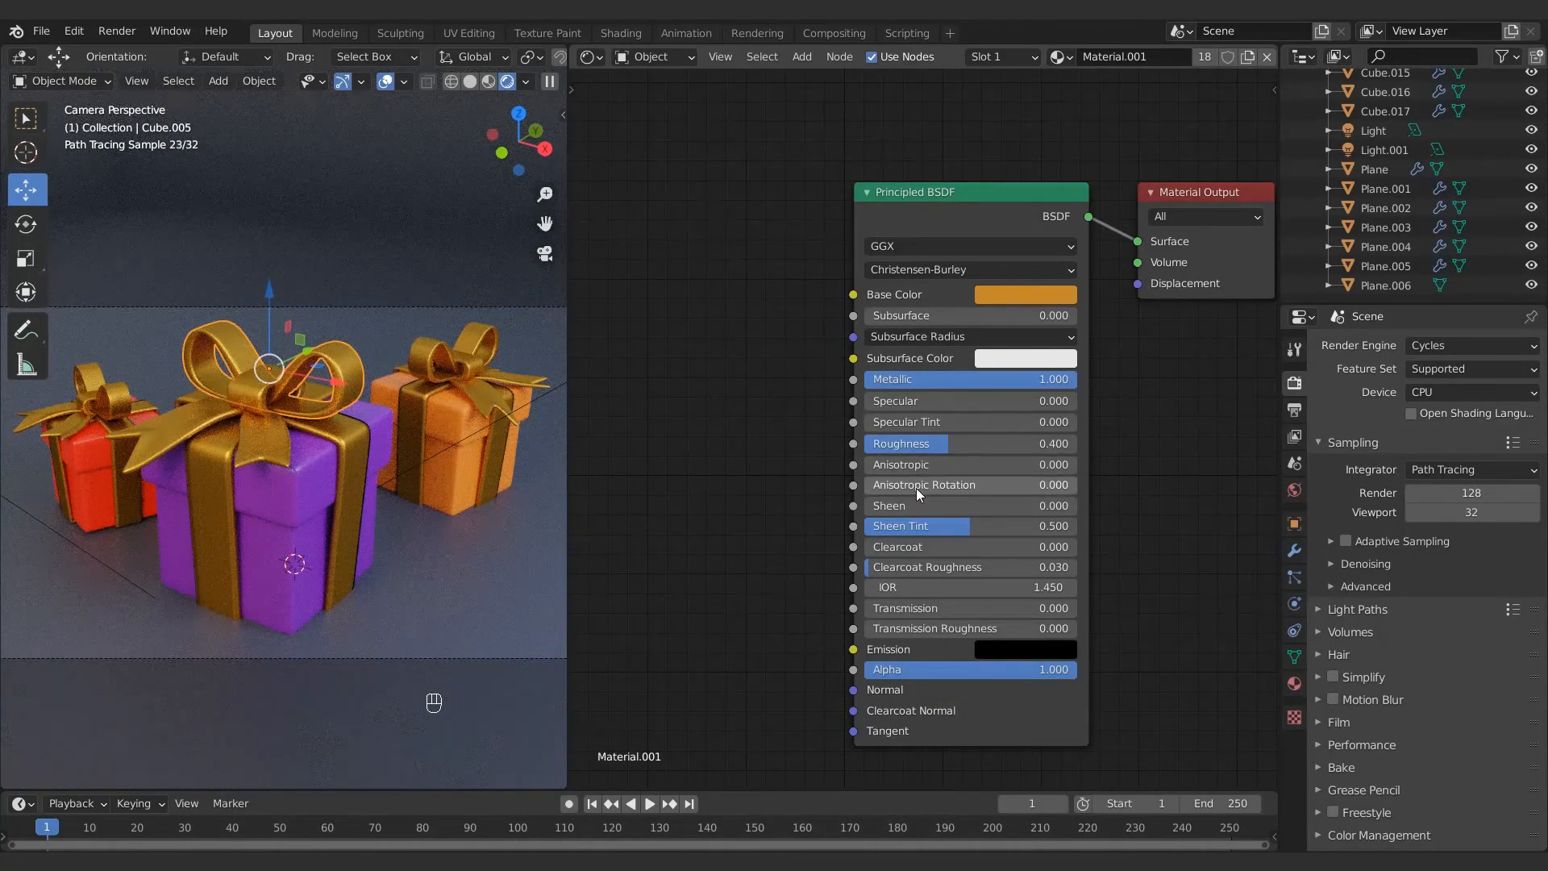
left_click_drag(919, 464, 979, 459)
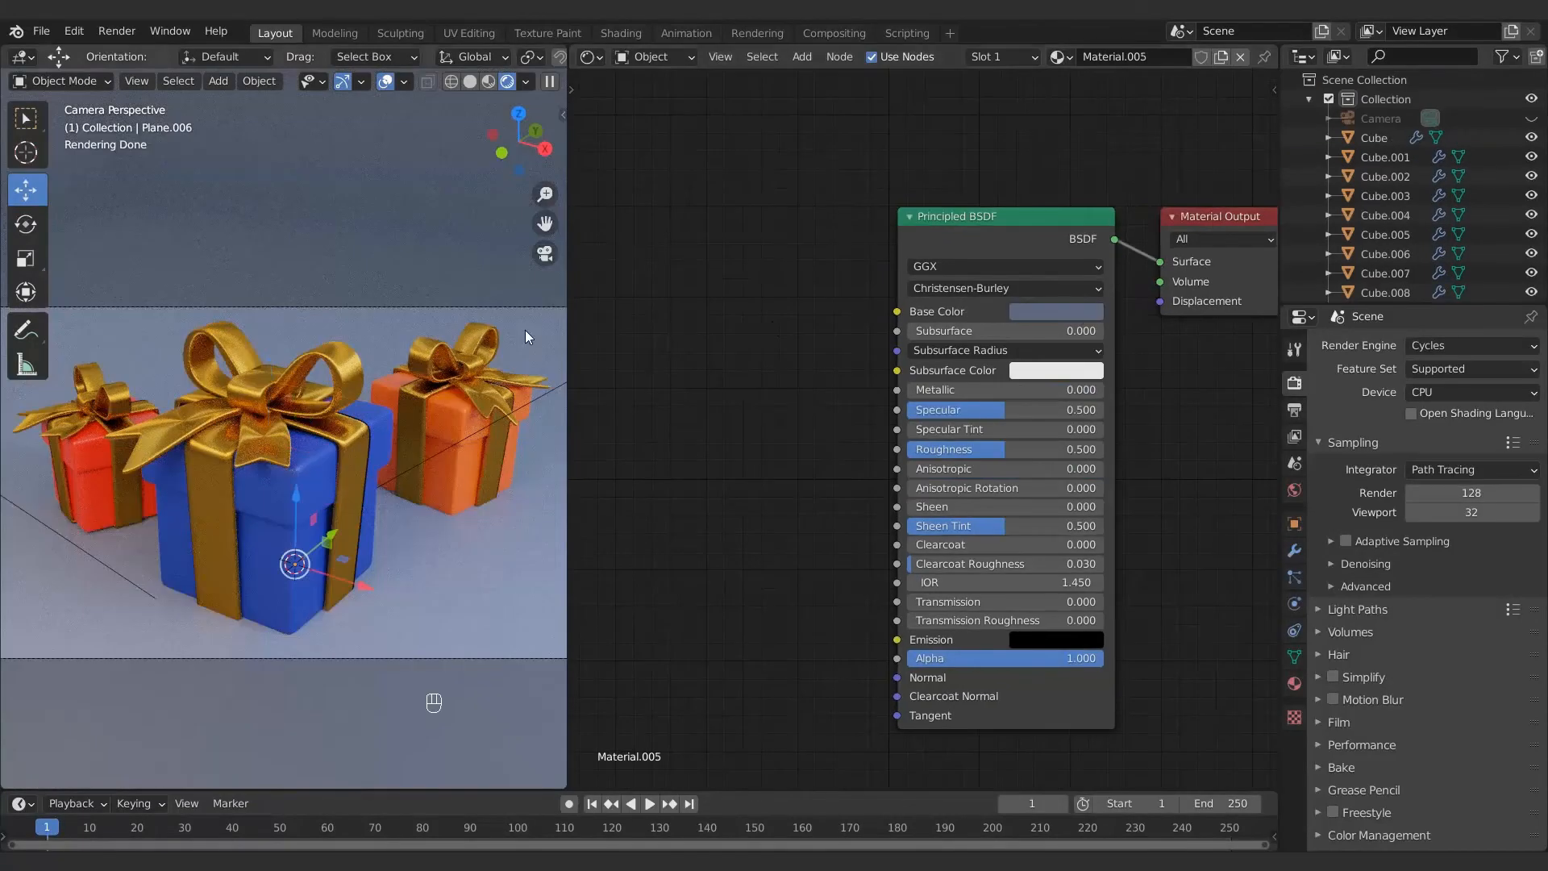
Step: Change the backdrop's base colour to a warm grey and save the file
left_click(1056, 311)
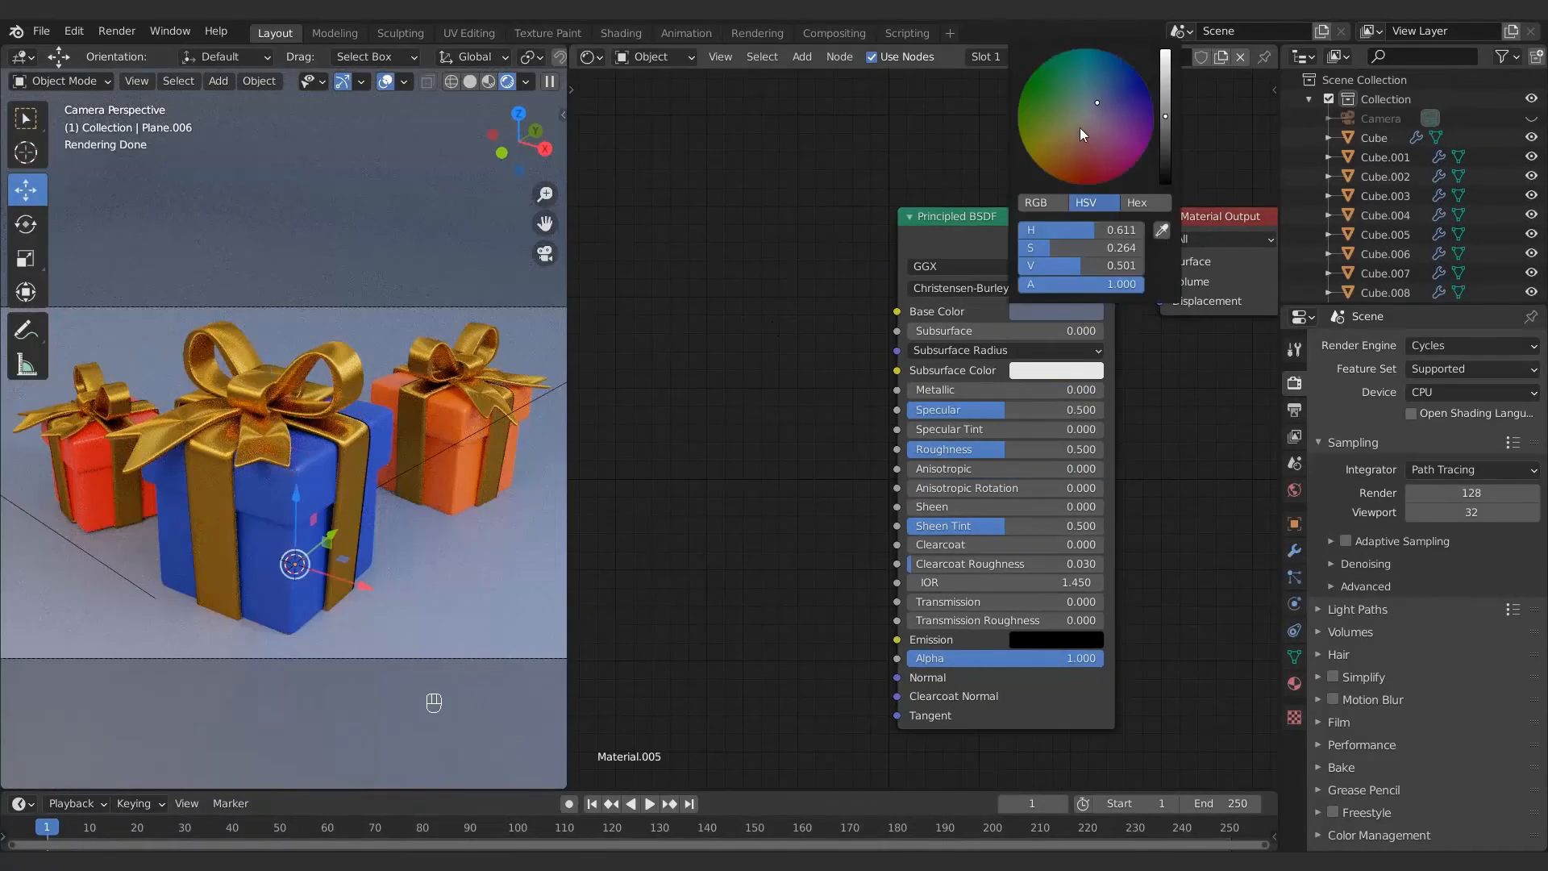
left_click(1080, 127)
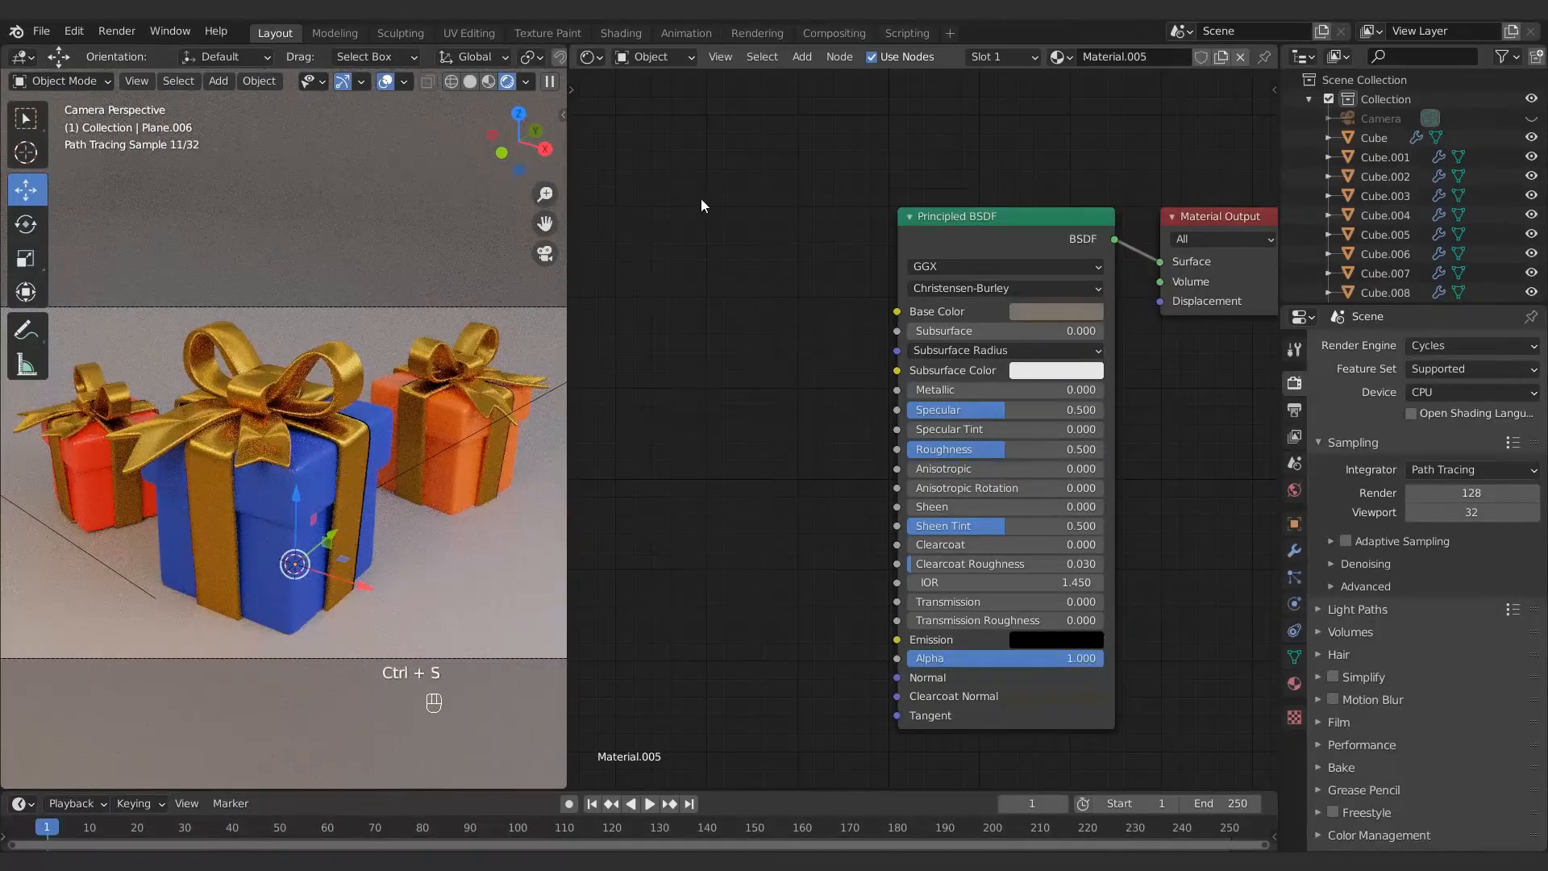
Step: Add a ColorRamp node to the ribbon material and link the Mapping node's Vector output to the ramp's Fac input
key("shift+a")
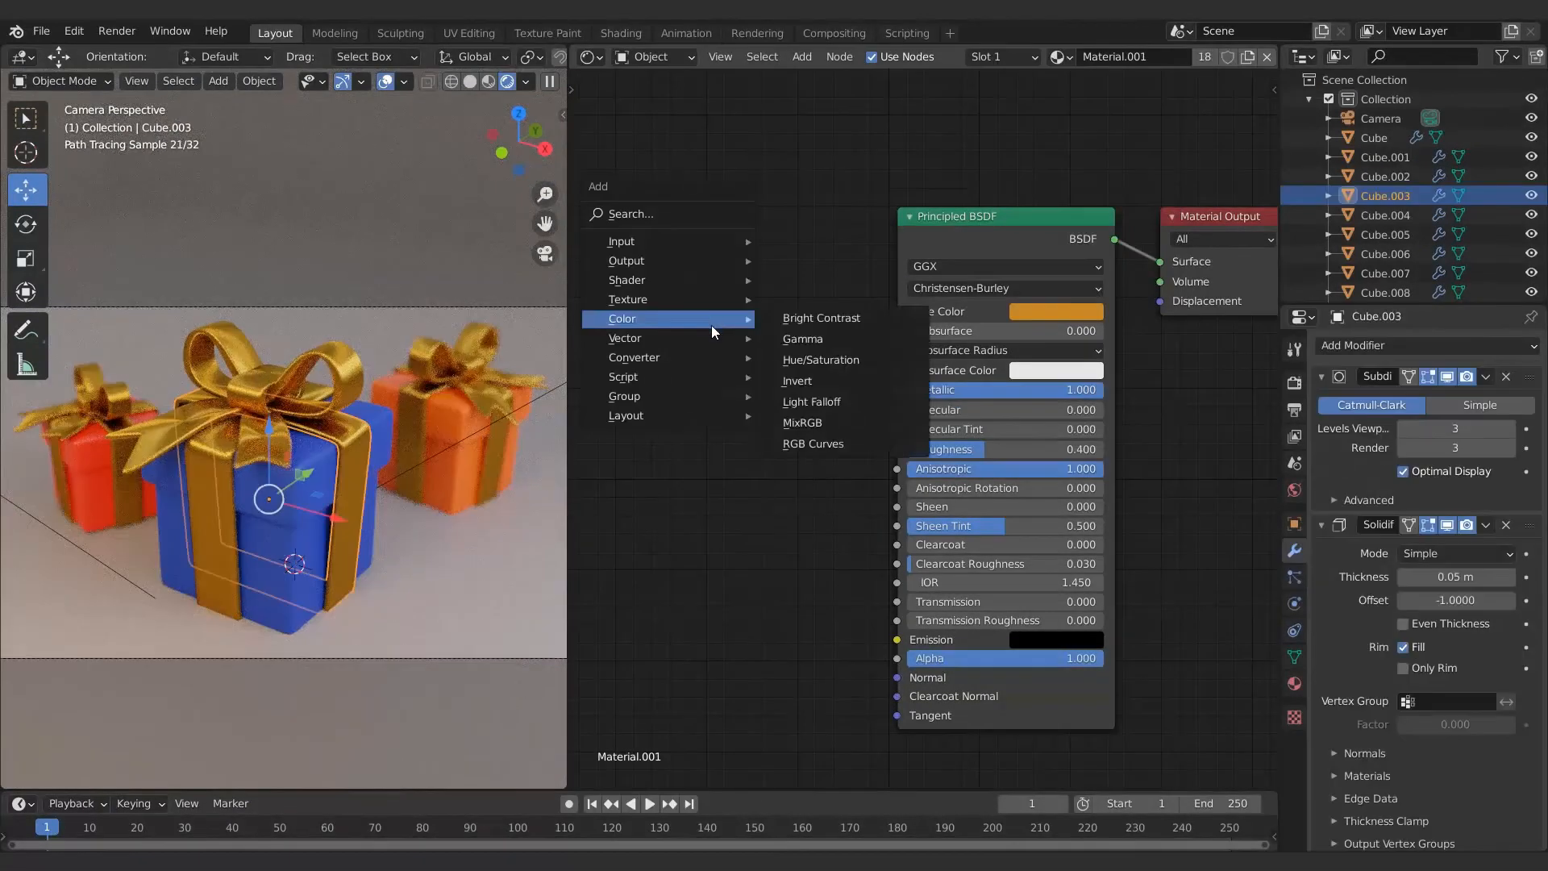
mouse_move(633, 357)
left_click(829, 403)
left_click(652, 300)
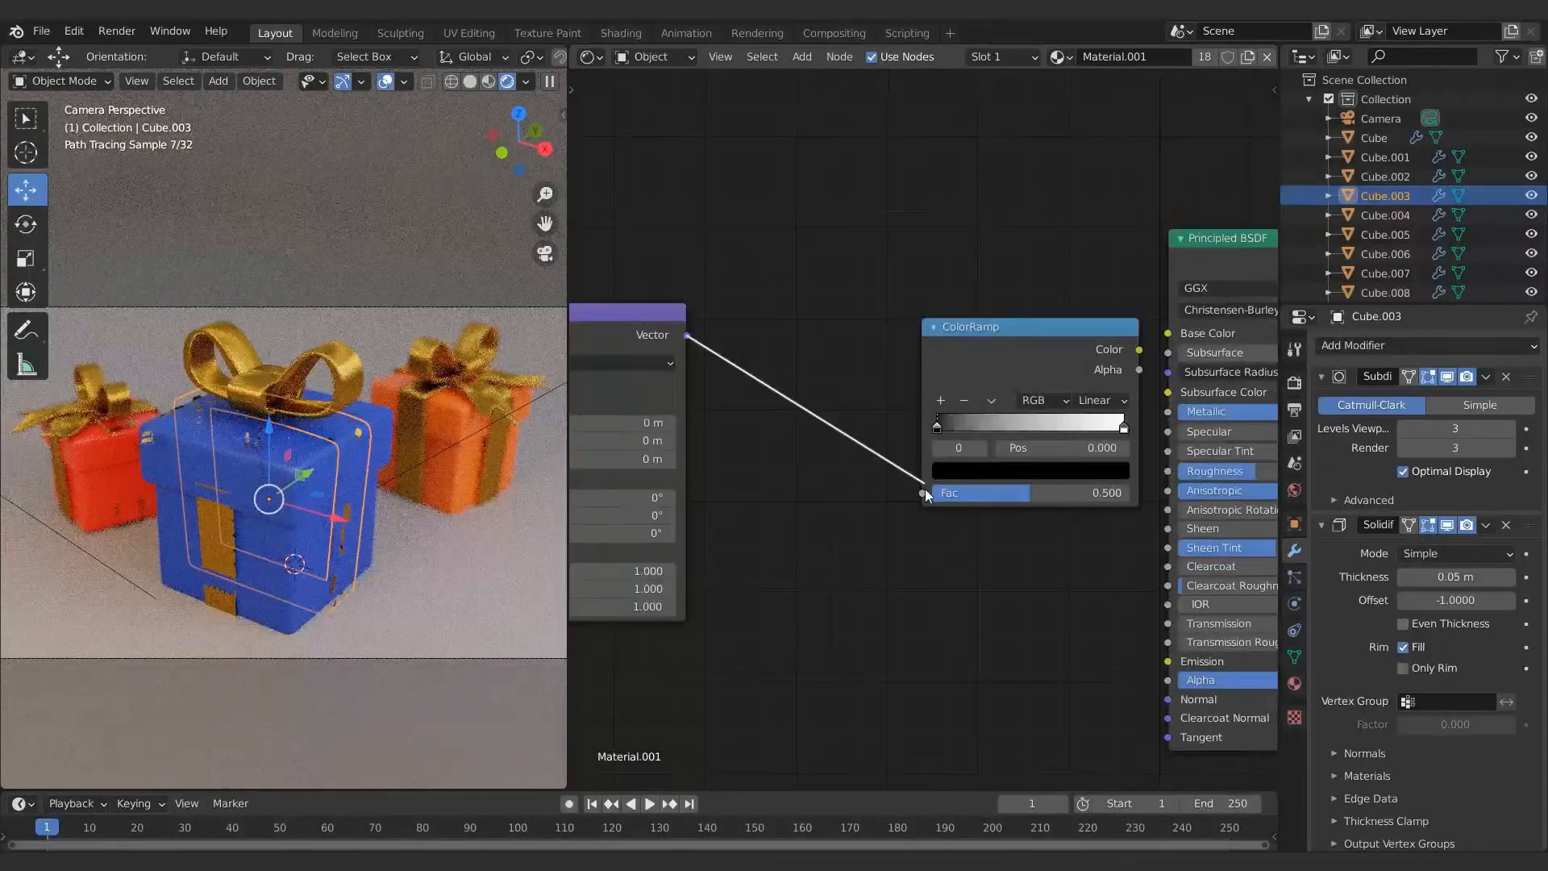
left_click_drag(925, 488, 924, 491)
left_click_drag(1019, 341, 830, 345)
scroll(829, 347, "down", 8)
middle_click_drag(829, 347, 944, 353)
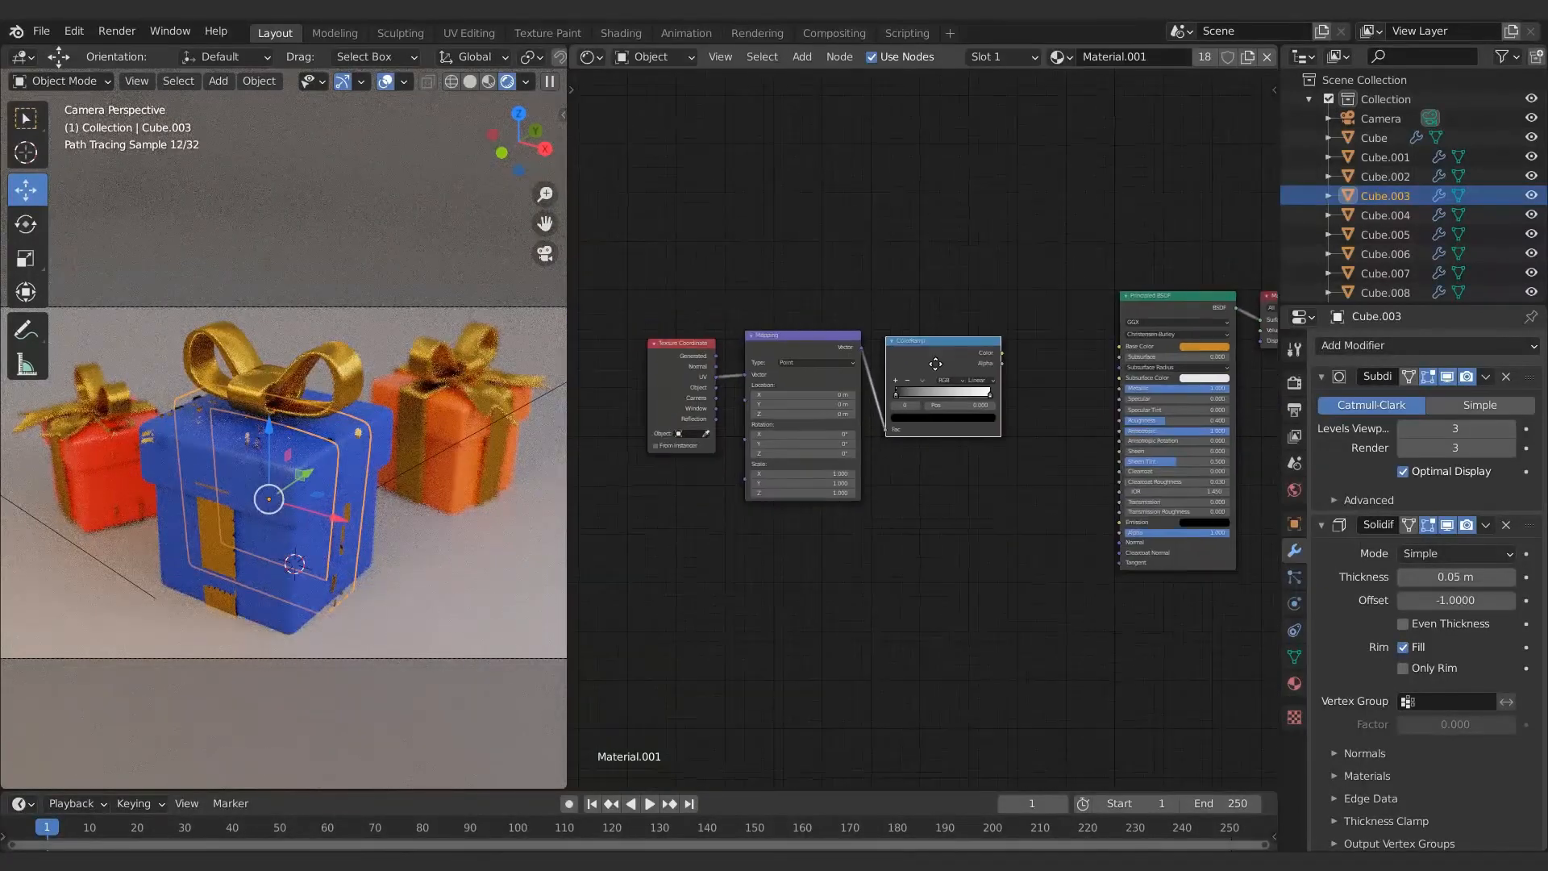
scroll(944, 395, "up", 2)
middle_click_drag(966, 452, 882, 451)
Step: Add a MixRGB node between the ColorRamp and the Principled BSDF and link the ramp's Color output to its Fac input
key("shift+a")
mouse_move(887, 455)
left_click(963, 558)
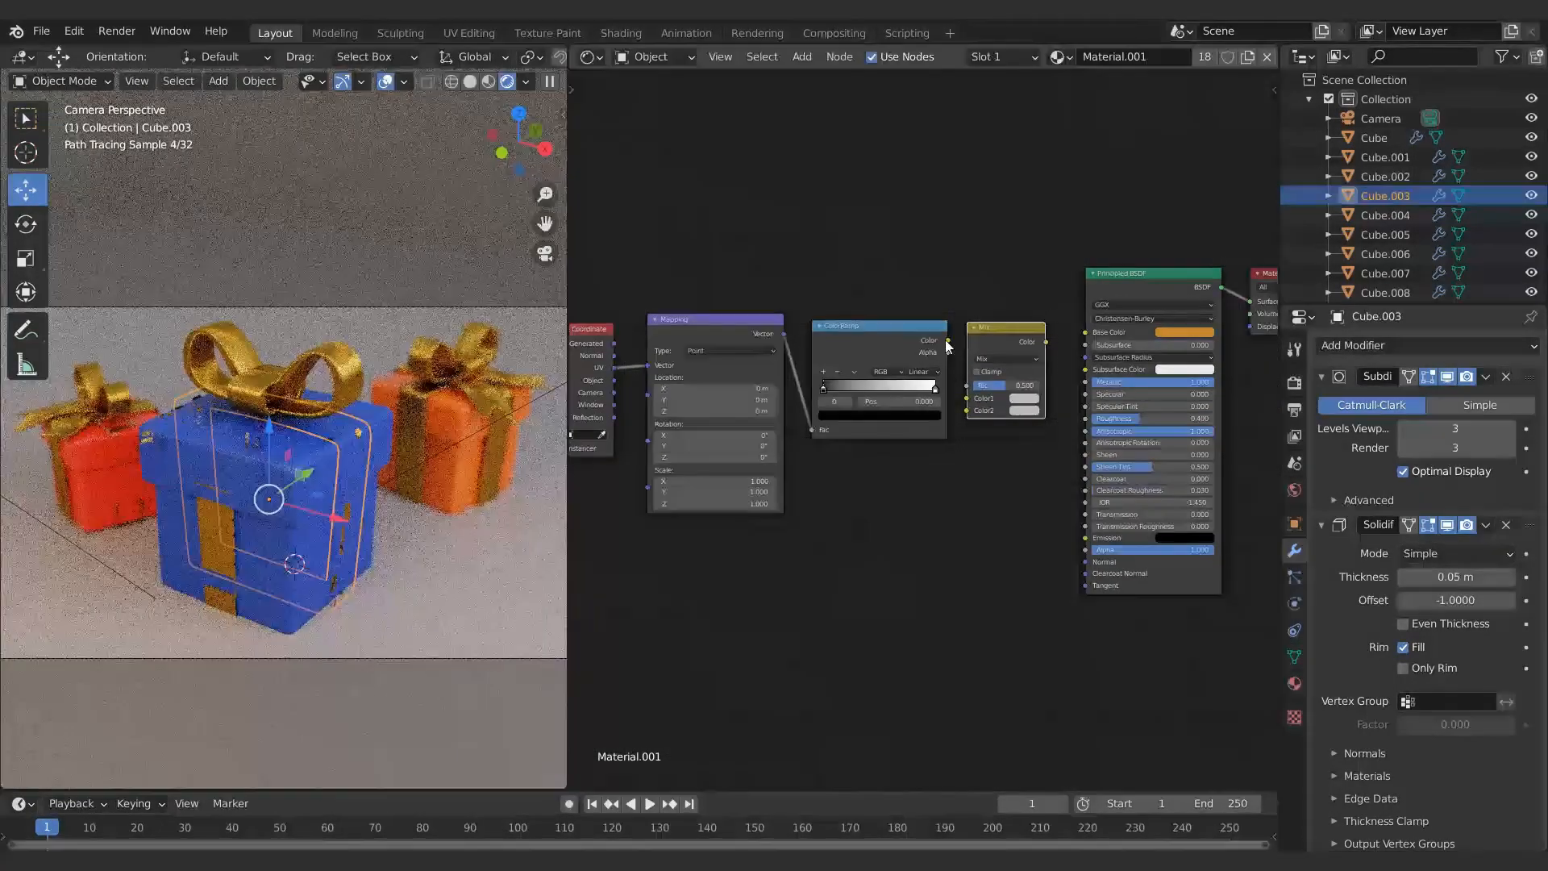
left_click_drag(1082, 334, 1053, 341)
scroll(990, 268, "down", 2)
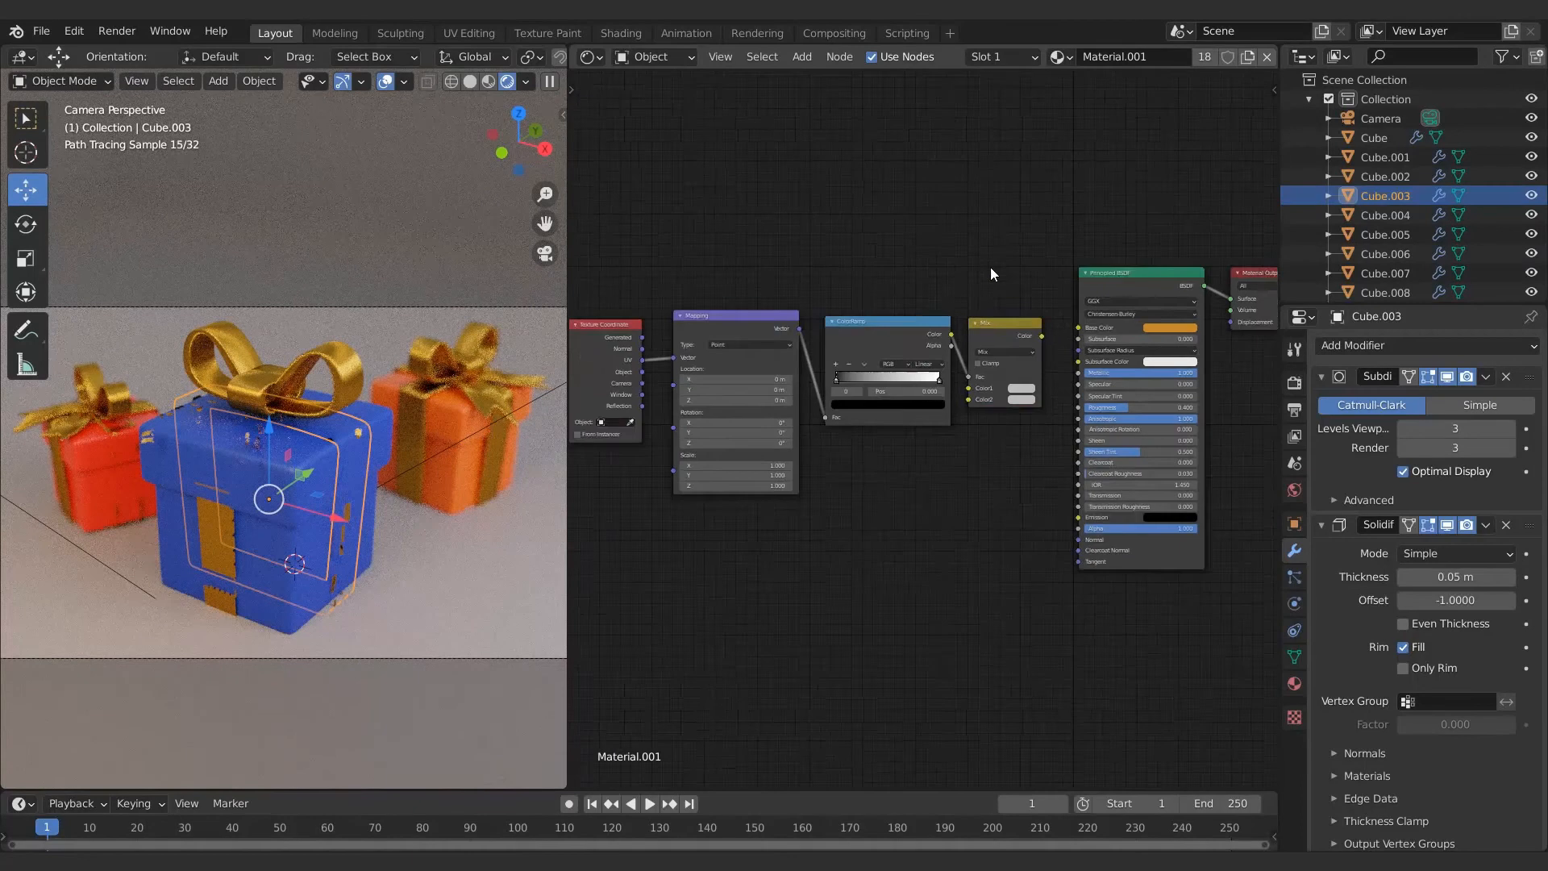
Step: Remove the gradient nodes from the ribbon material and paste the prepared gradient node set into the front gift box's material
middle_click_drag(990, 268, 1029, 268)
left_click_drag(1040, 270, 654, 427)
key("x")
left_click(319, 482)
key("ctrl+v")
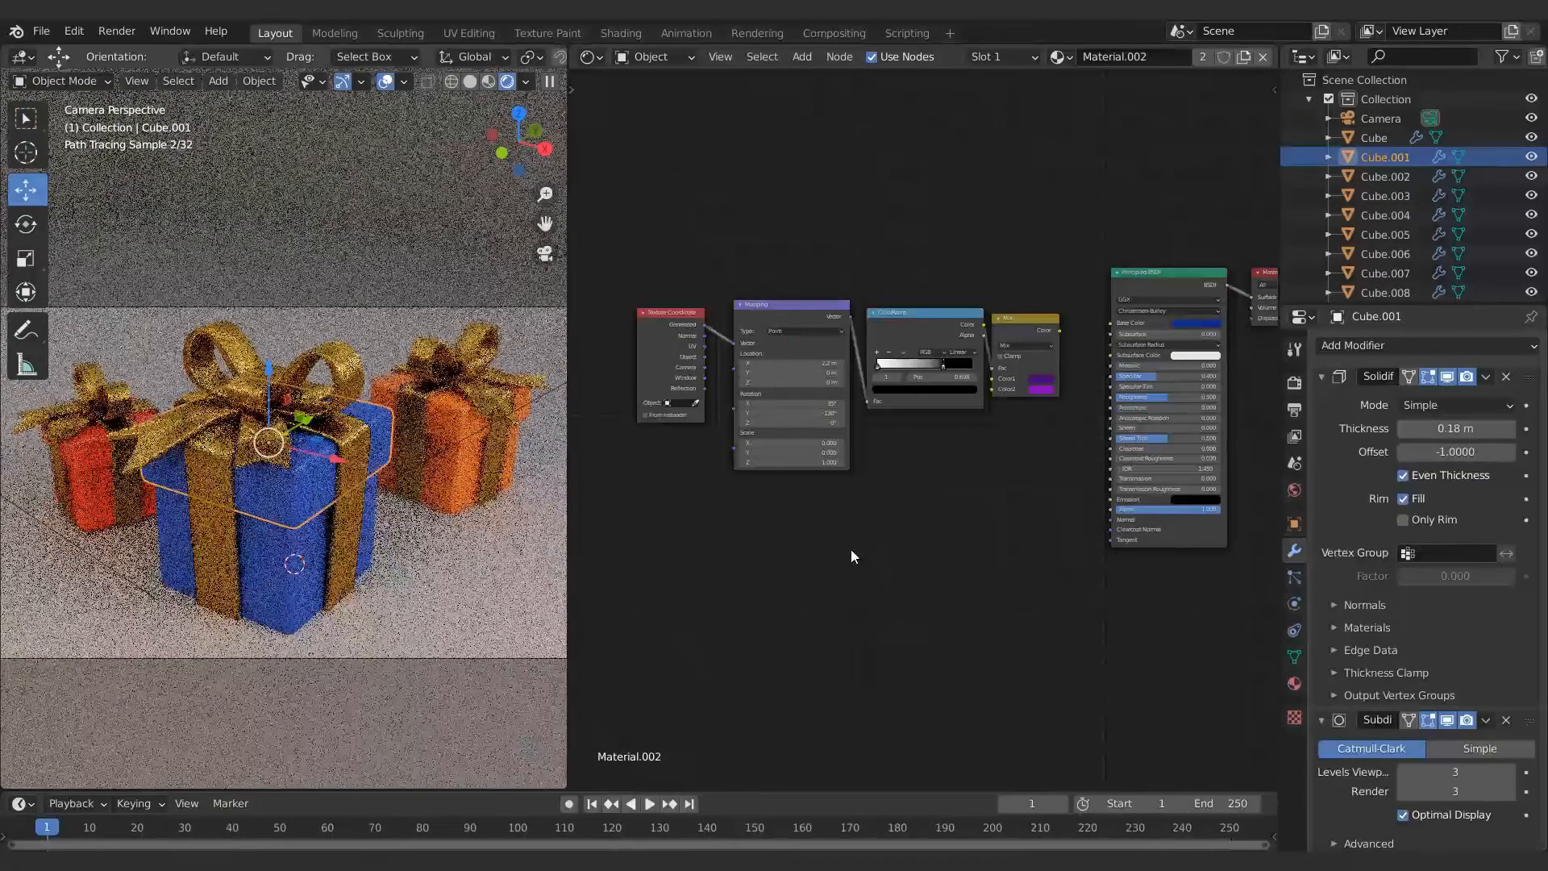
Step: Apply the front box lid's transforms and set the viewport shading to Material Preview
left_click(329, 455)
left_click(328, 456)
key("ctrl+a")
left_click(327, 455)
left_click(328, 455)
left_click(328, 455)
left_click(489, 81)
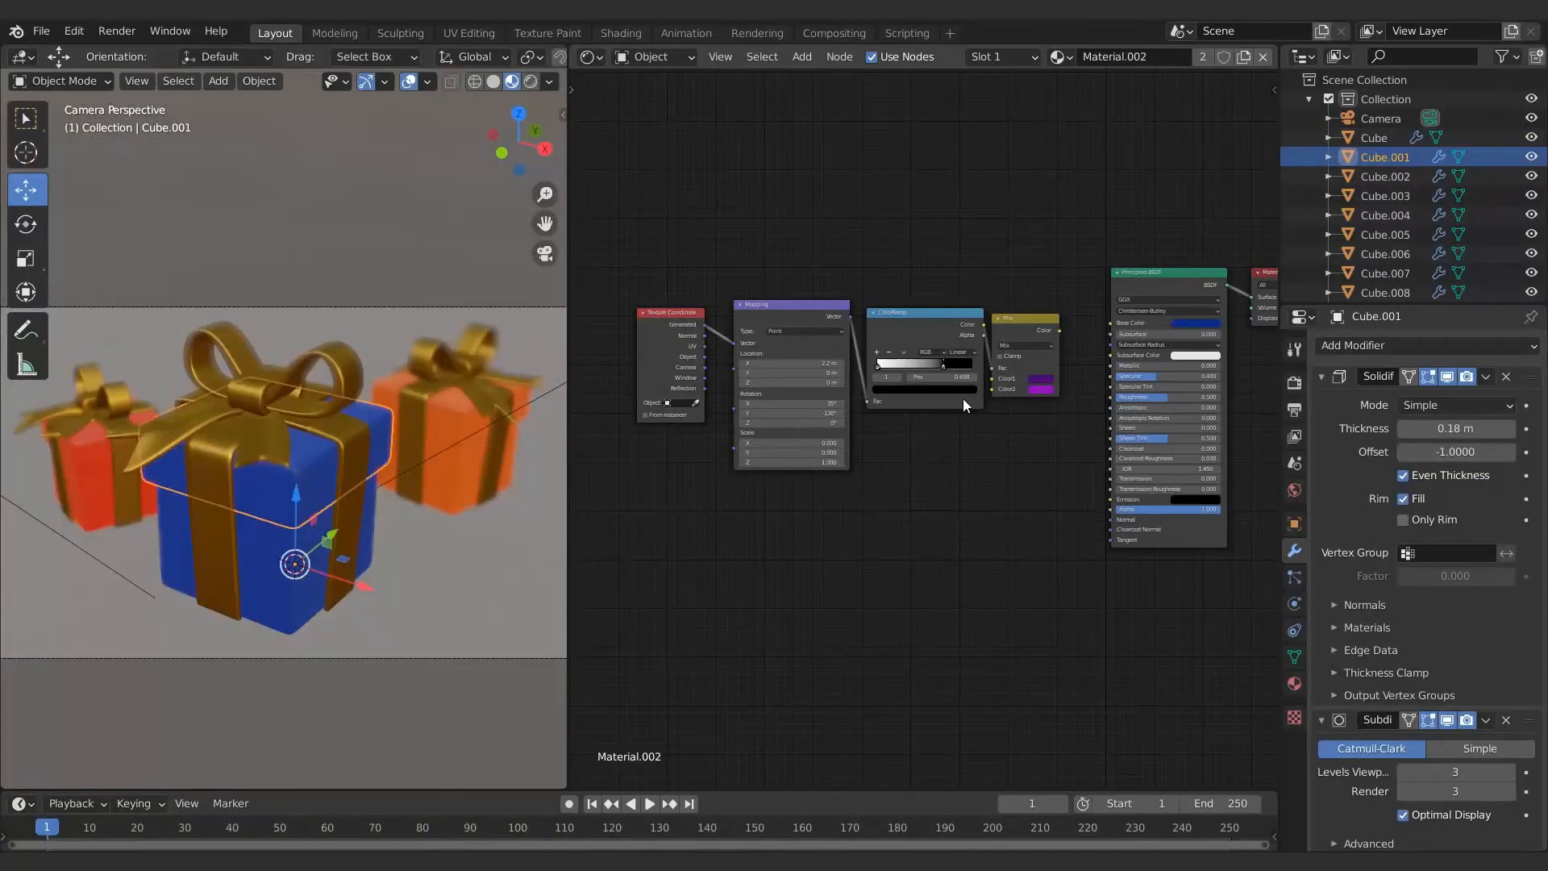
Step: Link the Mix colour to the front box's Base Color and tune the gradient with Mapping Location X 2 m and black stop position 0.546
left_click_drag(1109, 322, 1111, 322)
scroll(902, 457, "up", 3)
double_click(854, 309)
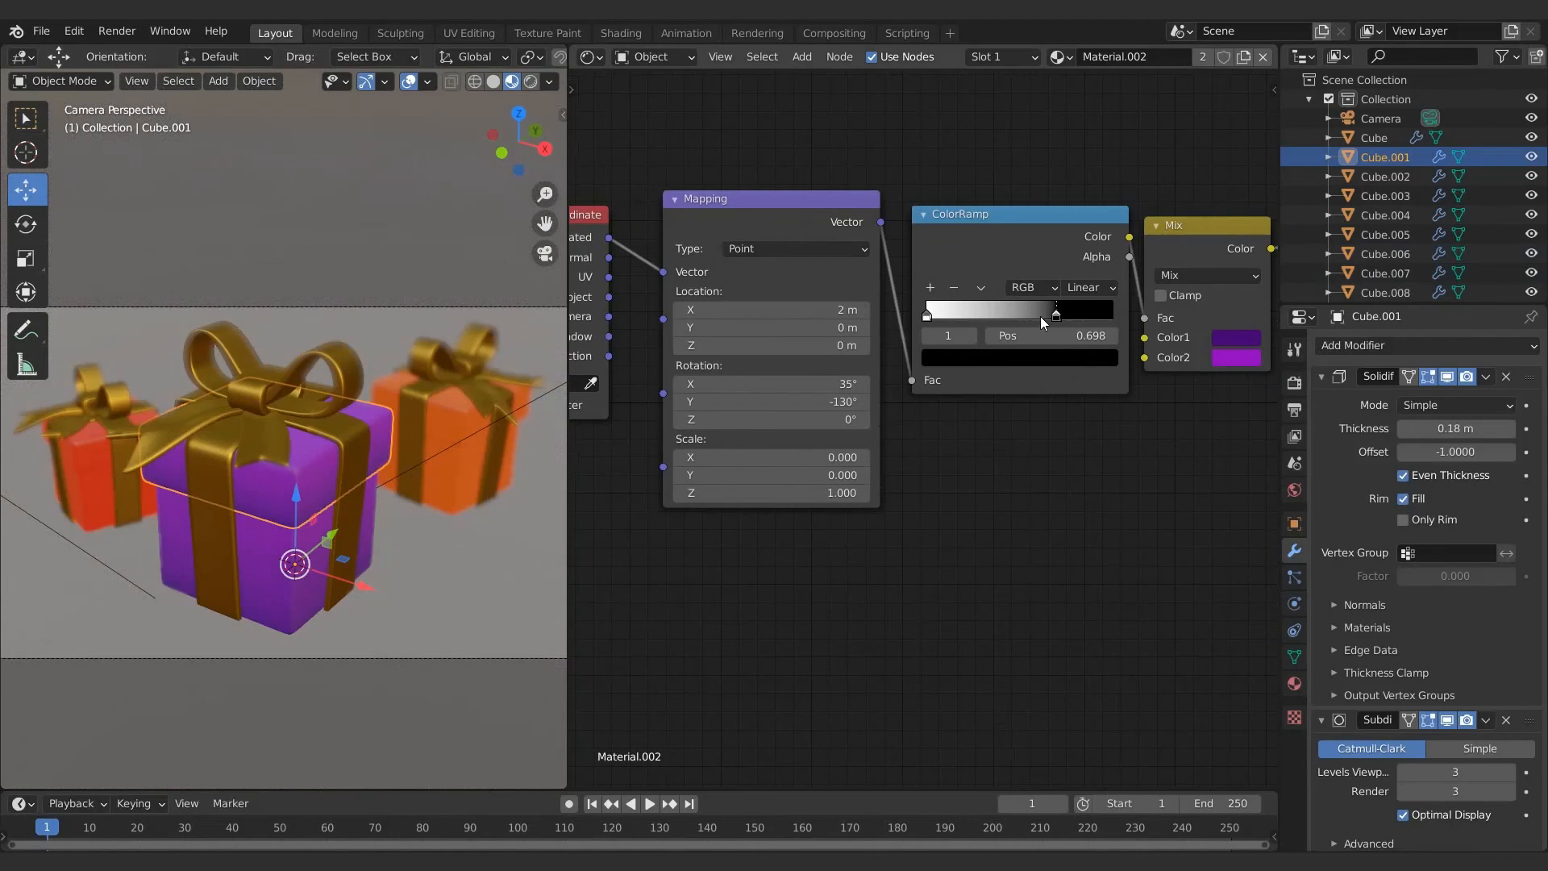
middle_click_drag(1114, 348, 984, 348)
Step: Try different violet shades for Color1 and Color2 of the Mix node in the front box's material
left_click(1106, 336)
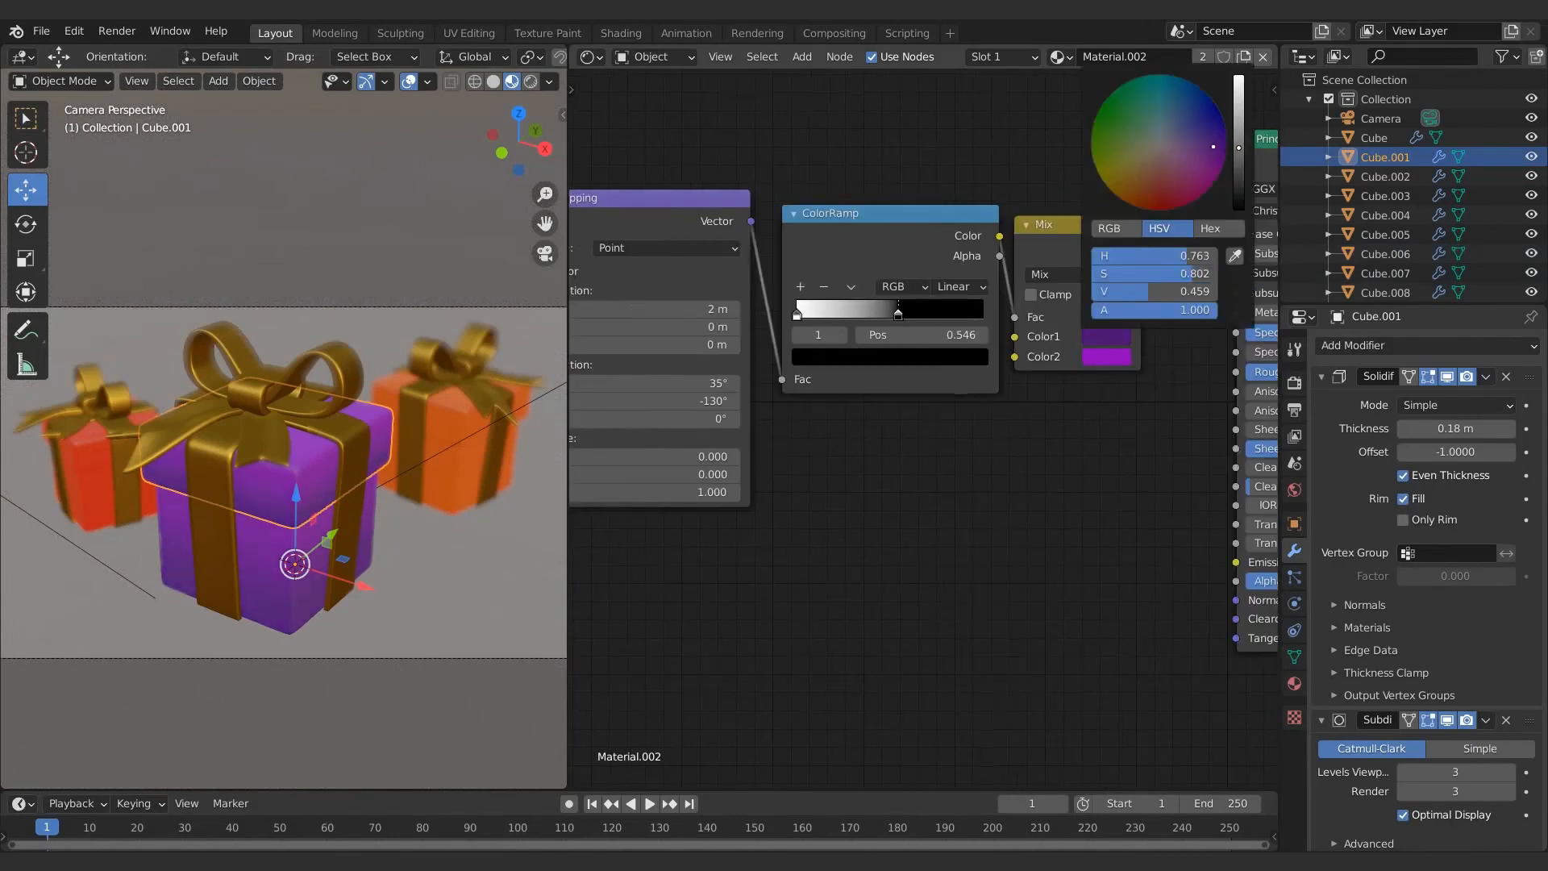
left_click(1121, 359)
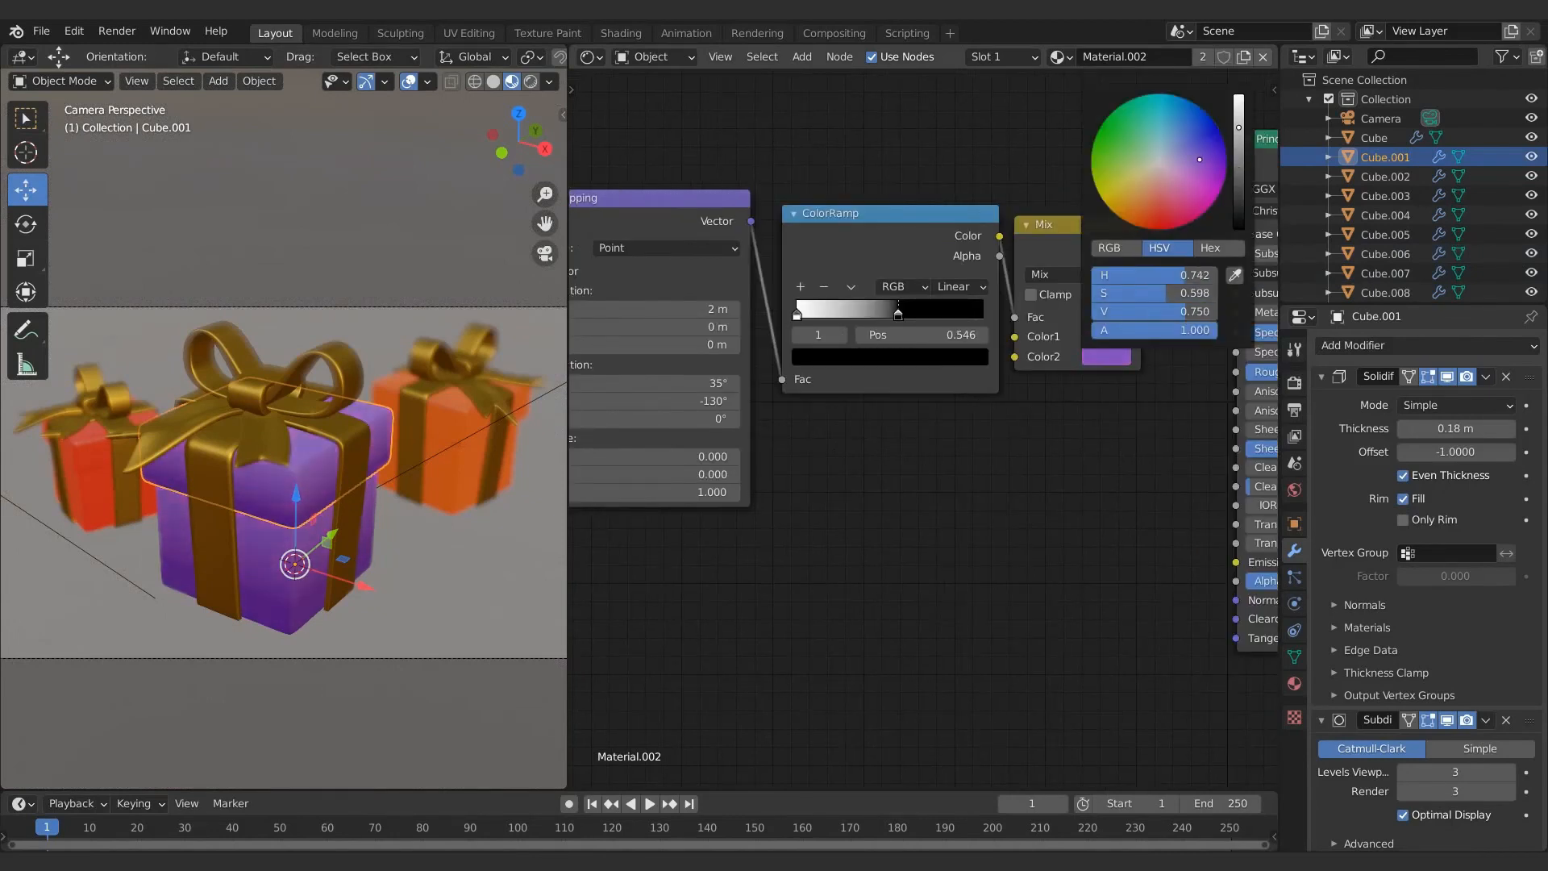
mouse_move(1199, 159)
left_mouse_down()
mouse_move(1216, 179)
mouse_move(1211, 157)
left_mouse_up()
left_click(1116, 340)
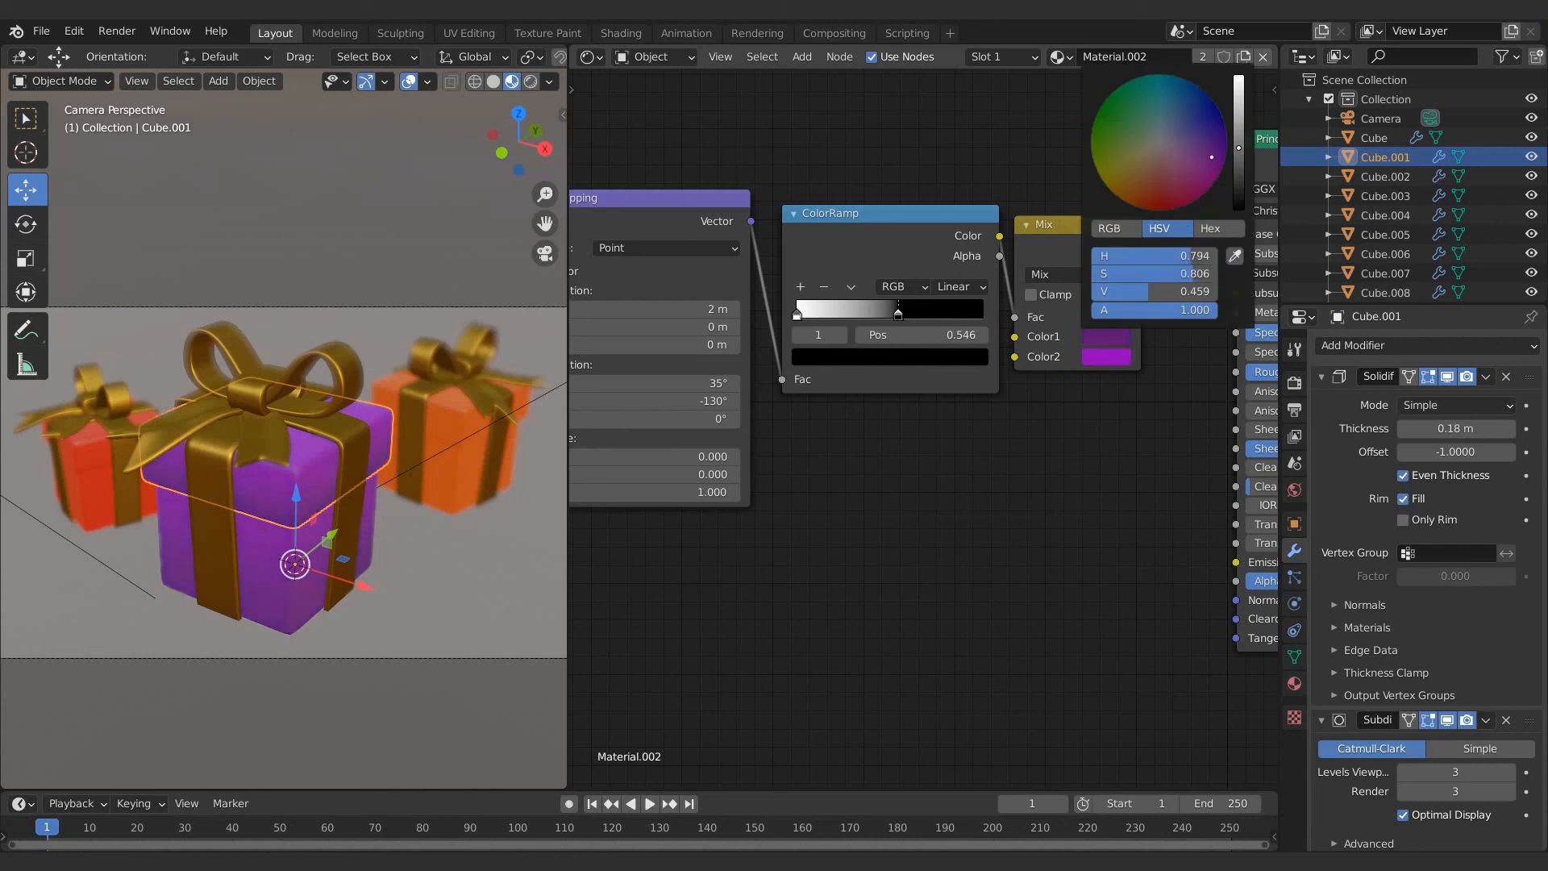
Step: Give the rear right box's material the same gradient nodes and change the Mix node's two colours to orange tones
left_click(458, 422)
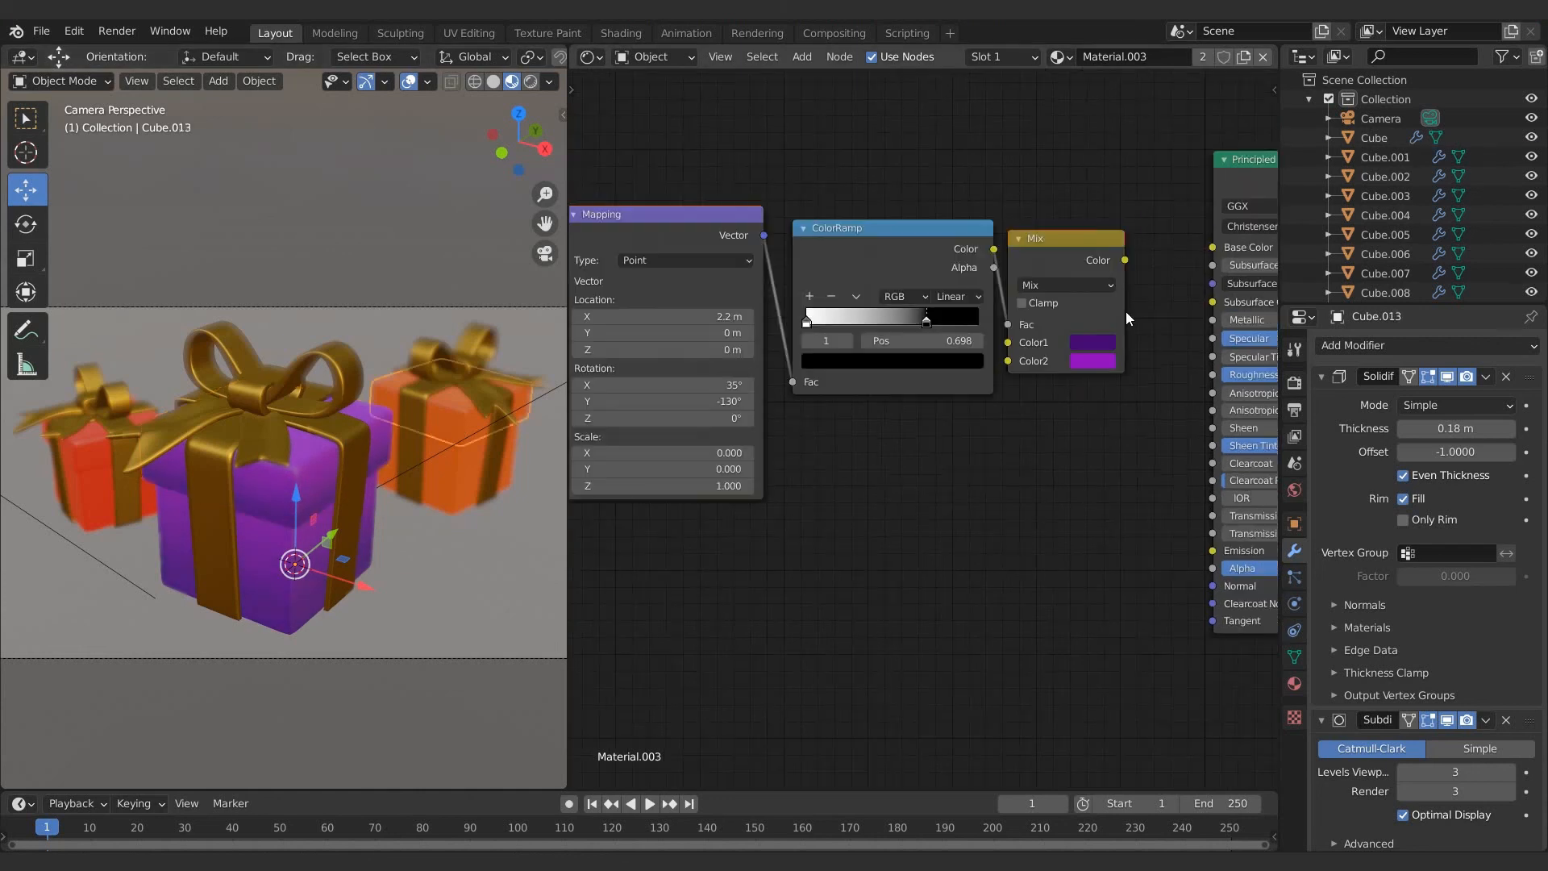
left_click(1088, 348)
left_click_drag(1127, 216, 1117, 215)
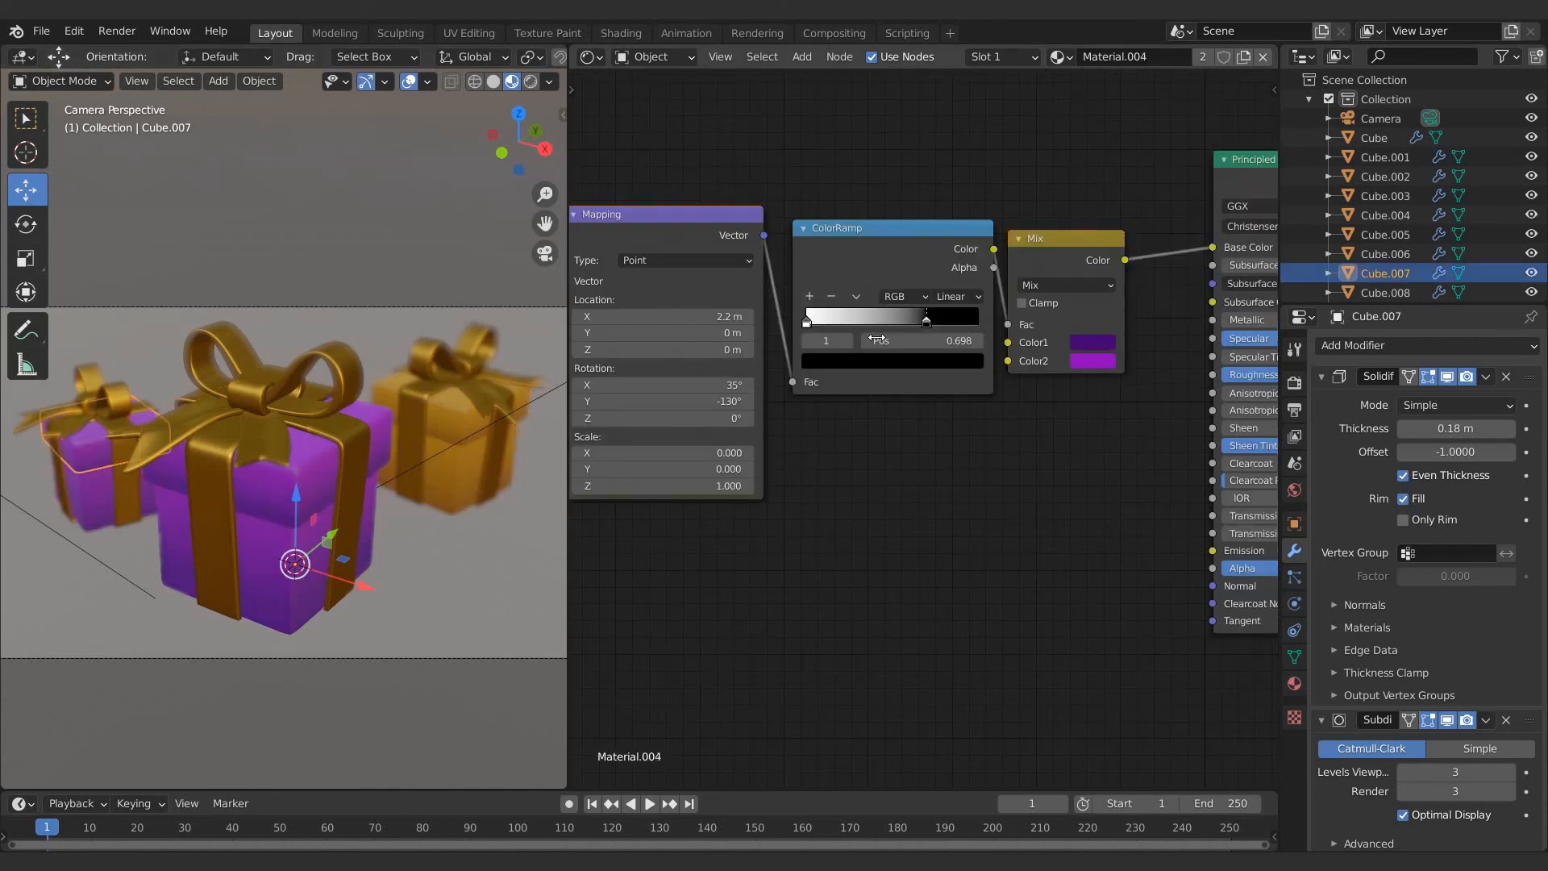
Step: Recolour the rear left box's gradient in red tones, with the Mix node's Color2 at H 0.998, S 0.872, V 0.750
left_click(1090, 344)
left_click(1099, 359)
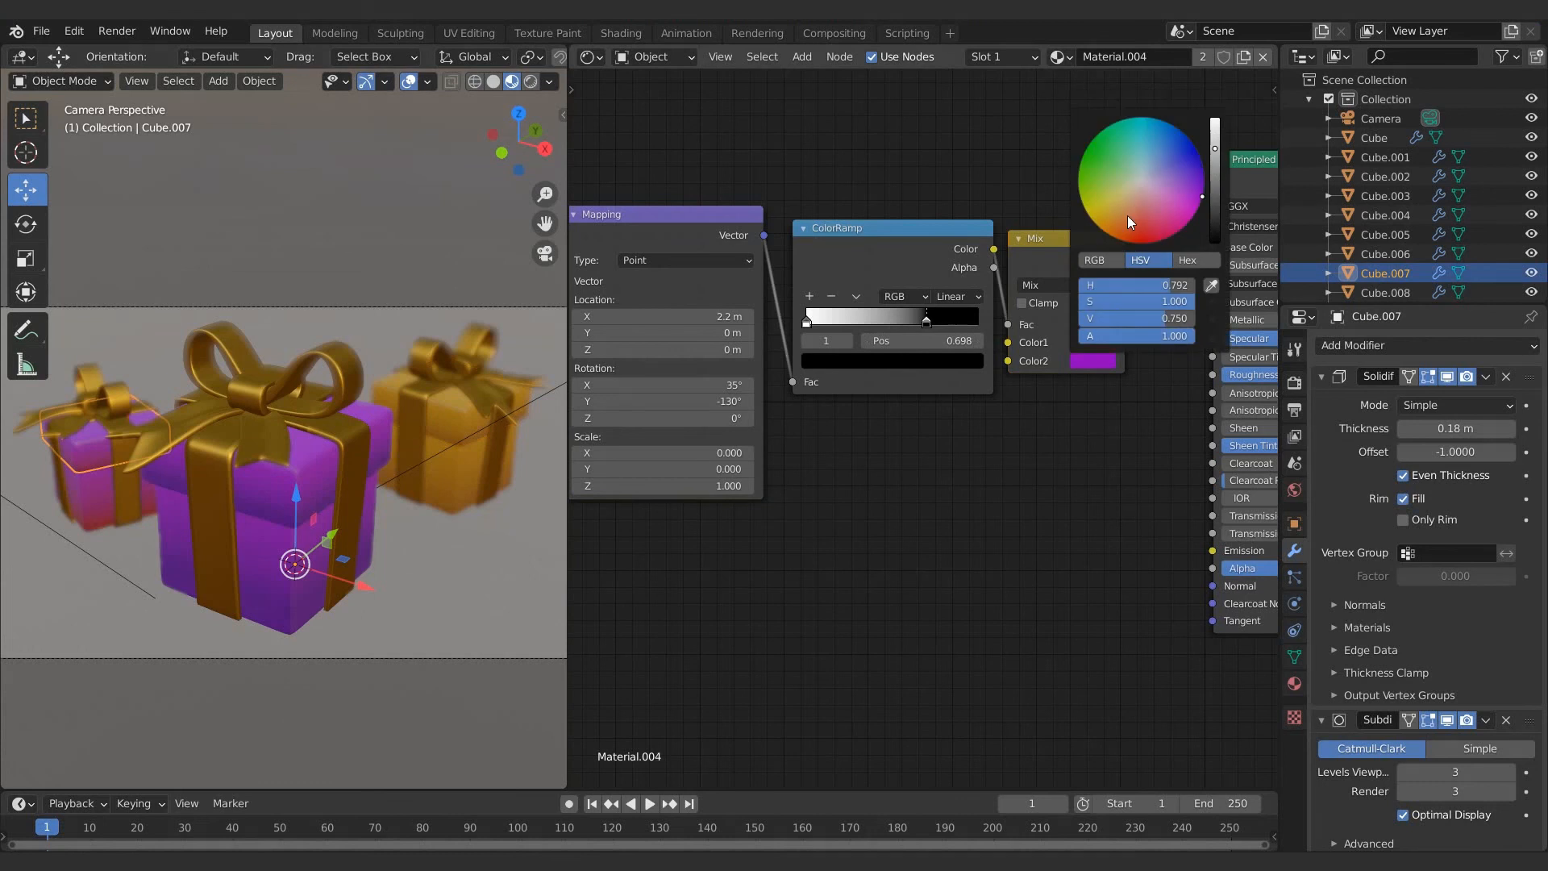
mouse_move(1128, 216)
left_mouse_down()
mouse_move(1113, 235)
mouse_move(1142, 235)
left_mouse_up()
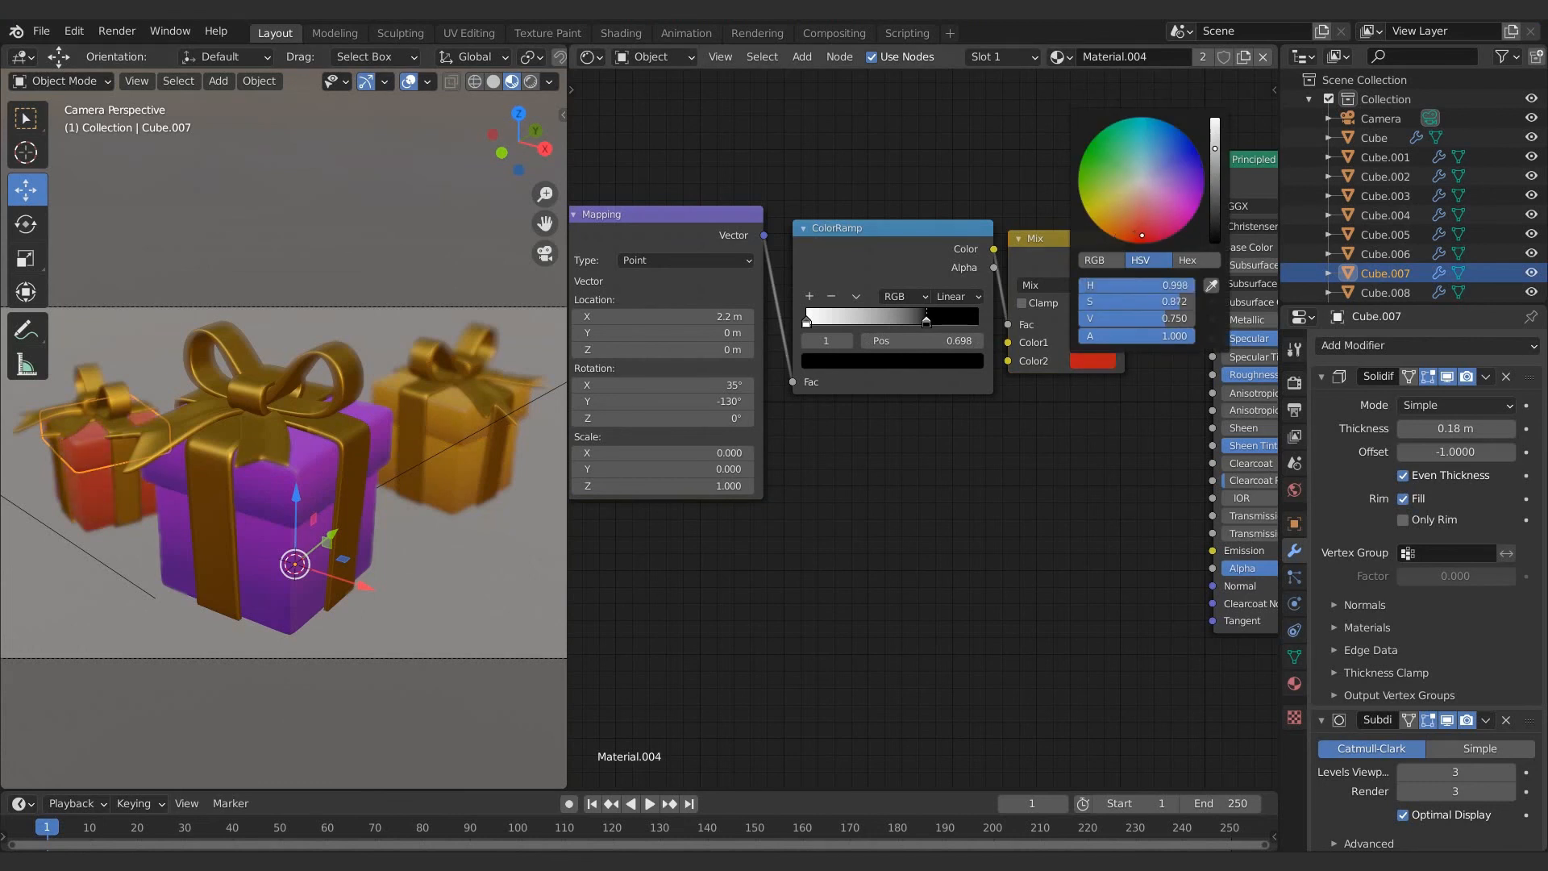
left_click(1092, 342)
left_click_drag(1212, 186, 1209, 198)
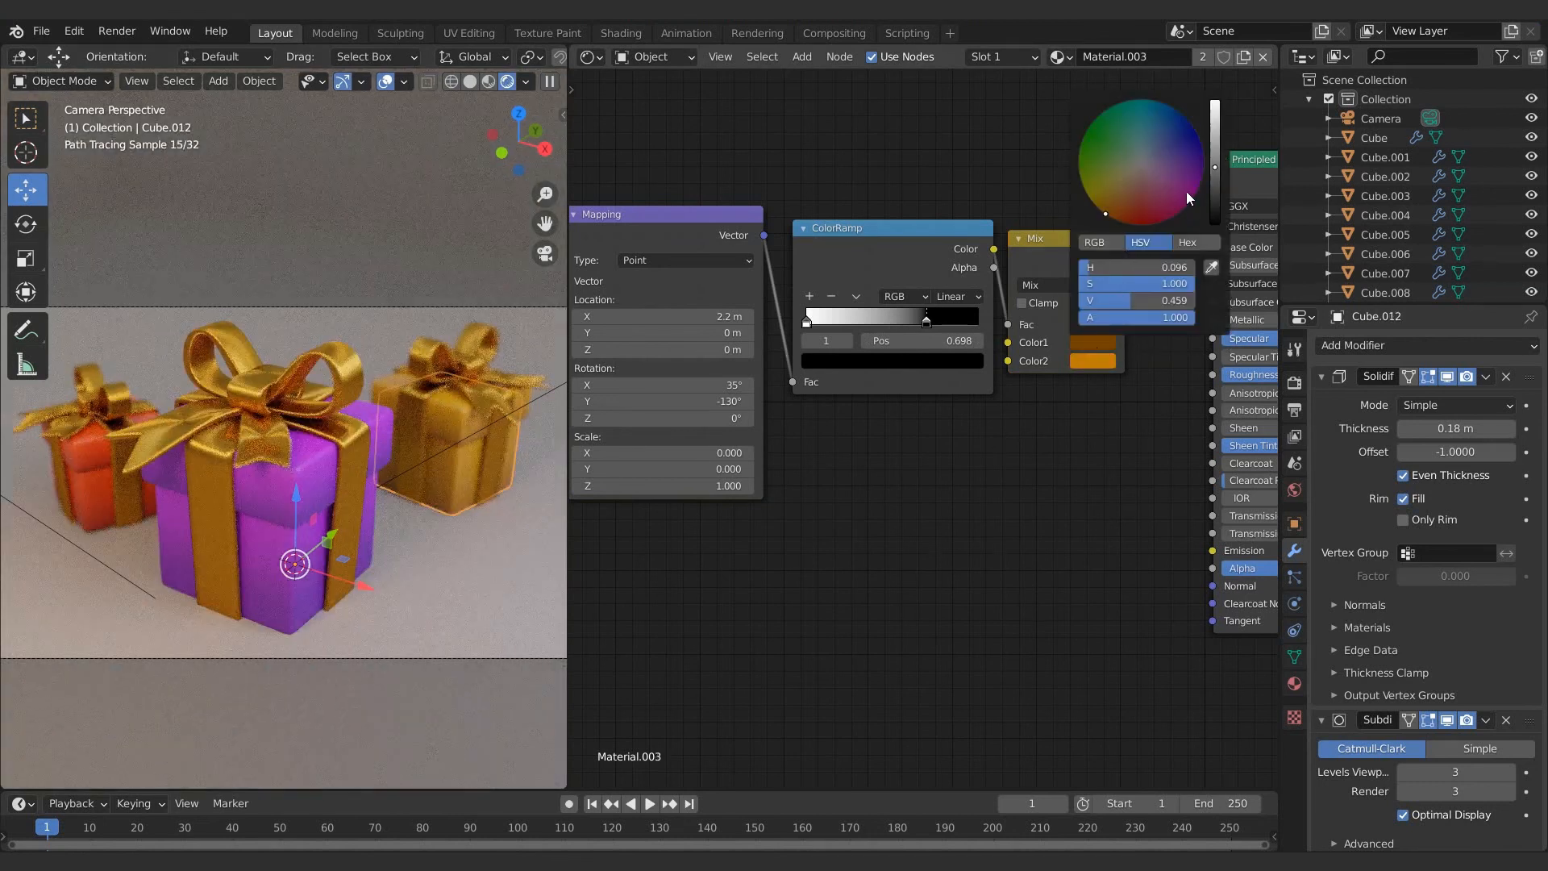
Step: Change the rear right box's Mix colours to dark green for Color1 and light yellow-green for Color2
mouse_move(1187, 191)
left_mouse_down()
mouse_move(1205, 198)
mouse_move(1216, 151)
left_mouse_up()
mouse_move(1105, 211)
left_mouse_down()
mouse_move(1129, 185)
mouse_move(1110, 216)
mouse_move(1111, 186)
mouse_move(1082, 148)
left_mouse_up()
left_click(1094, 344)
left_click(1093, 360)
left_click(1094, 343)
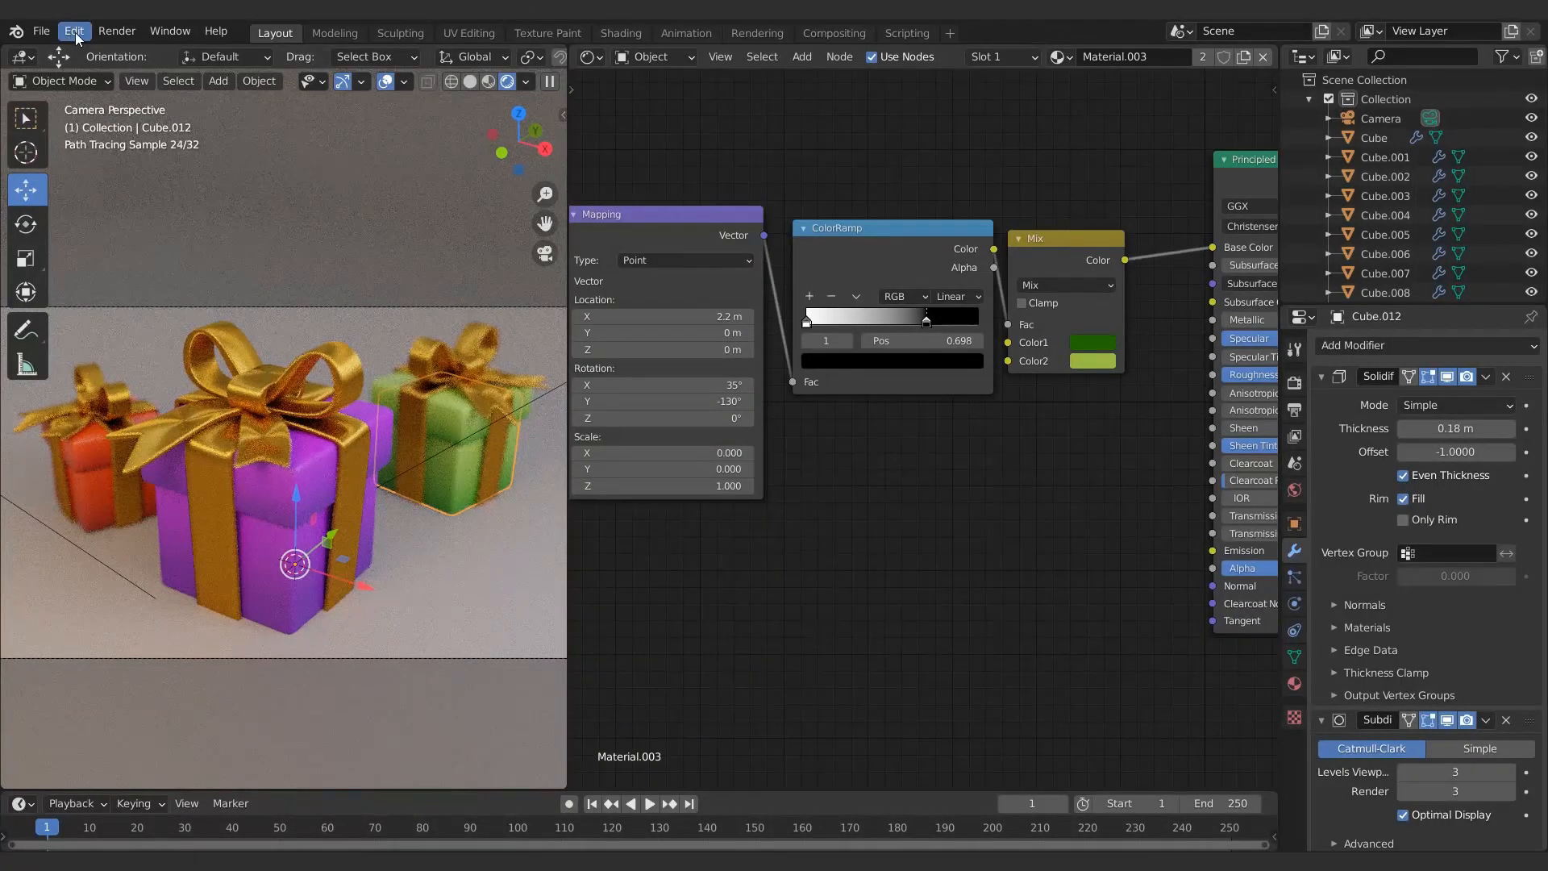
Step: Recolour the front box's gradient with Color1 blue at H 0.636, S 0.763, V 0.611 and Color2 a lighter blue
left_click(254, 500)
left_click(1099, 344)
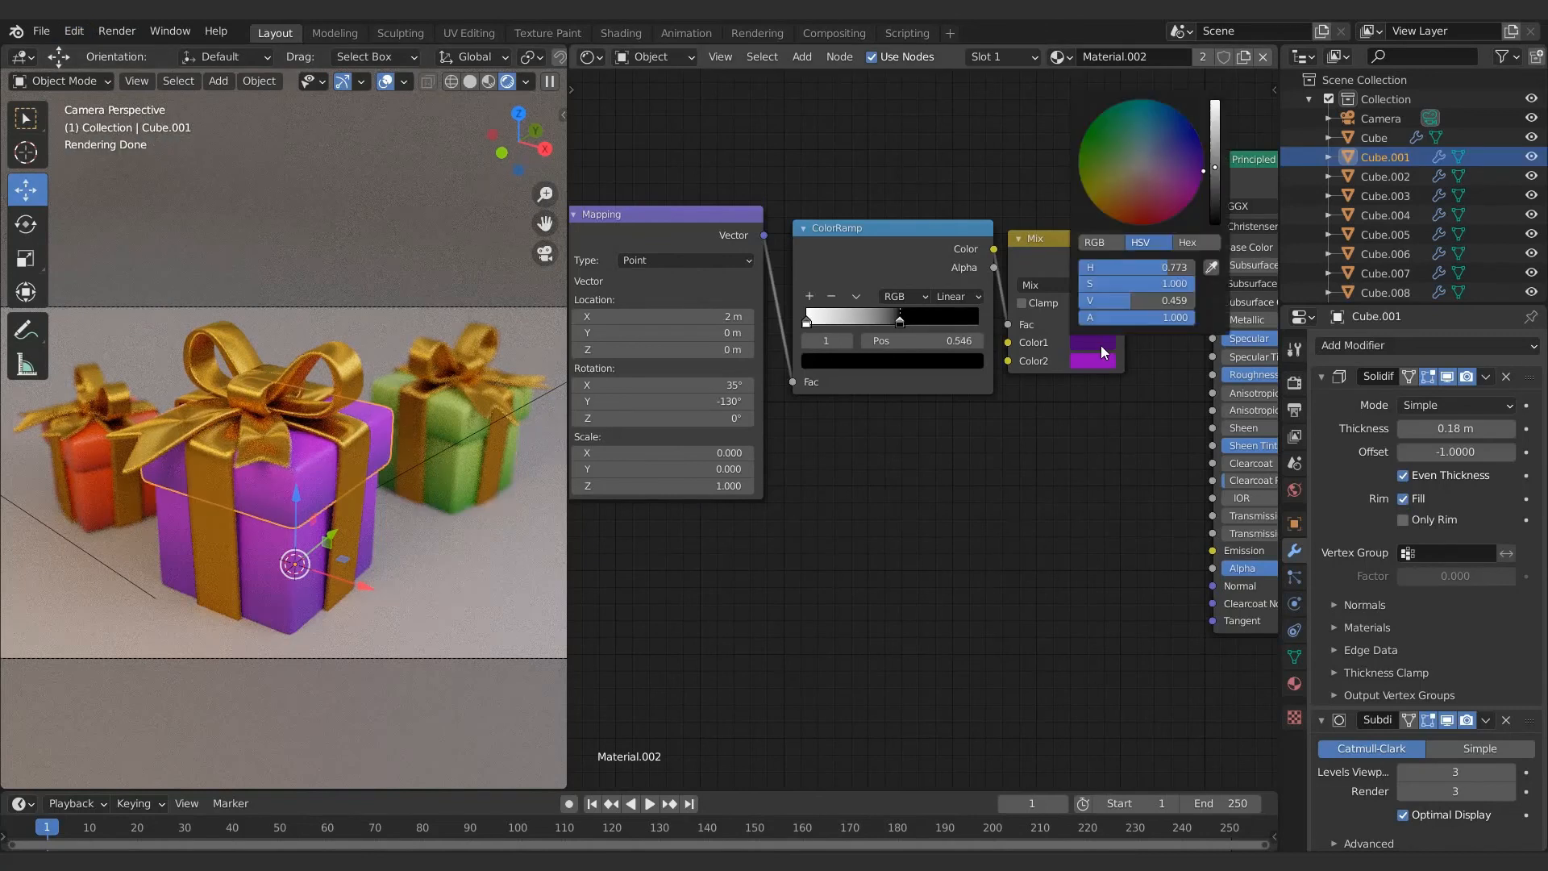
left_click(1190, 137)
left_click(1088, 362)
left_click_drag(1161, 179, 1215, 148)
left_click(1092, 361)
left_click(1095, 343)
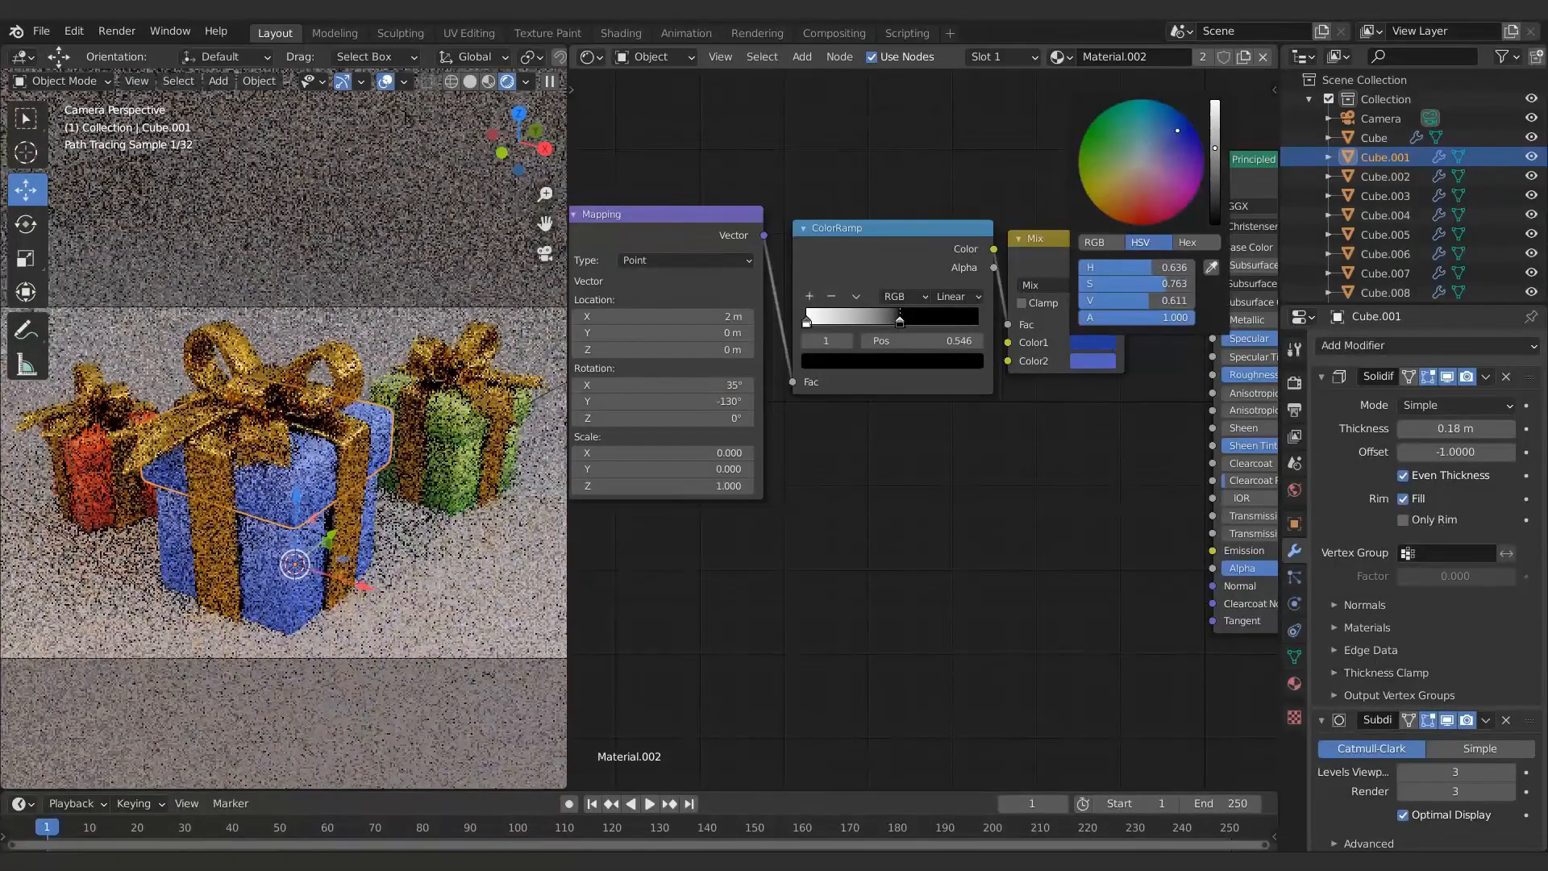